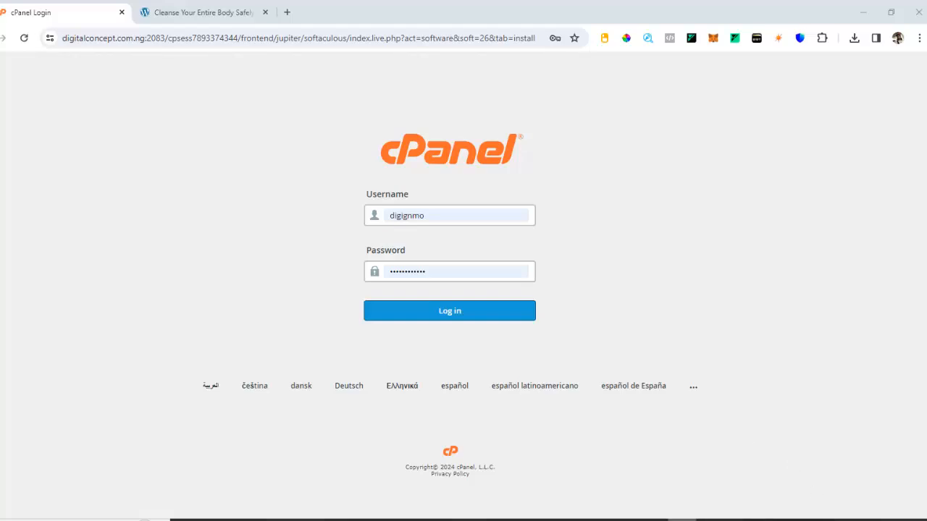
click(681, 520)
click(865, 477)
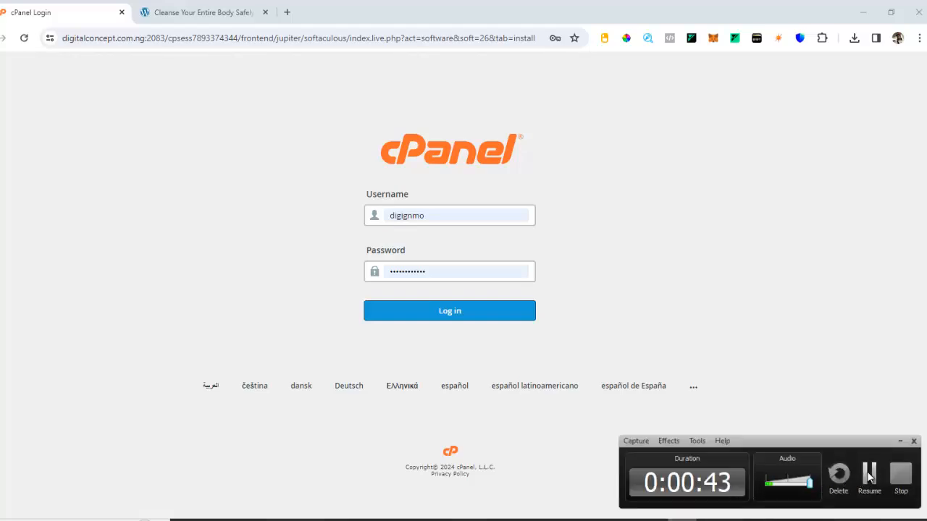
click(861, 481)
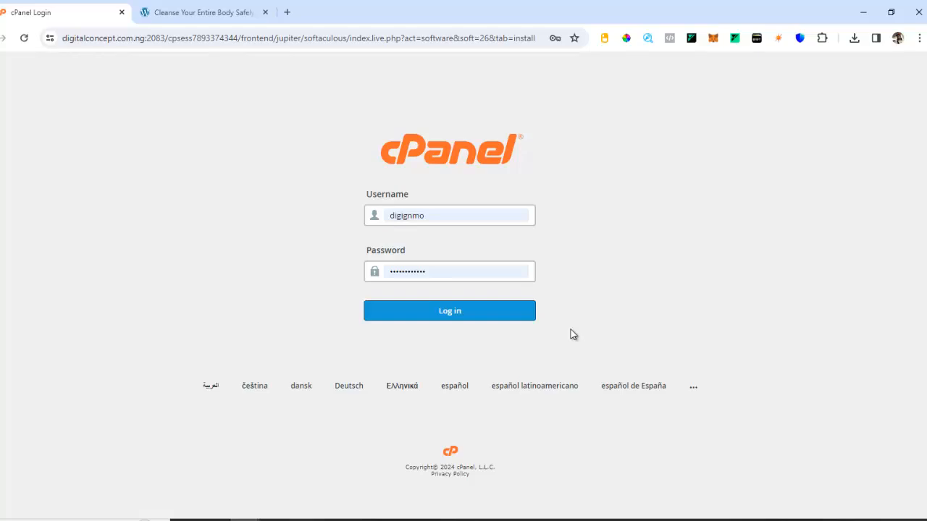
Search for Namecheap in a new browser tab and open its official site at the domain registration search
click(287, 12)
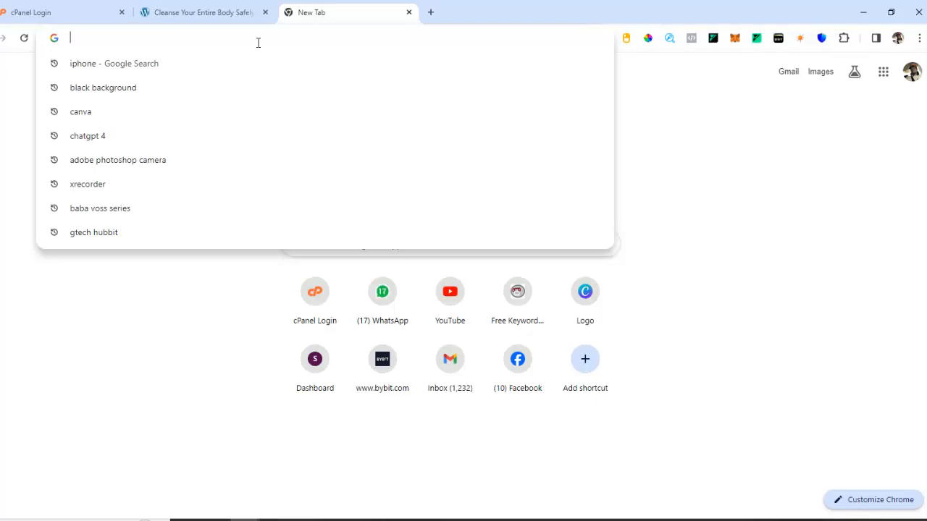
text(name)
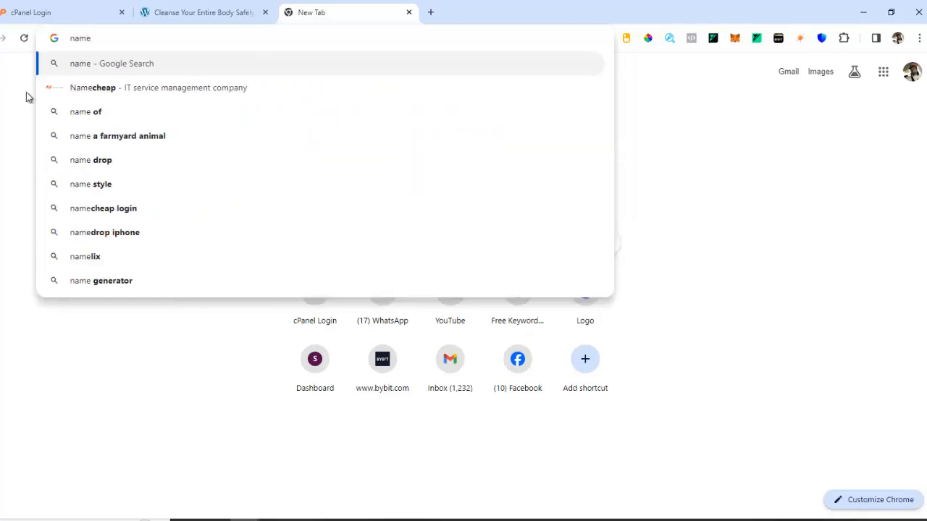
click(84, 88)
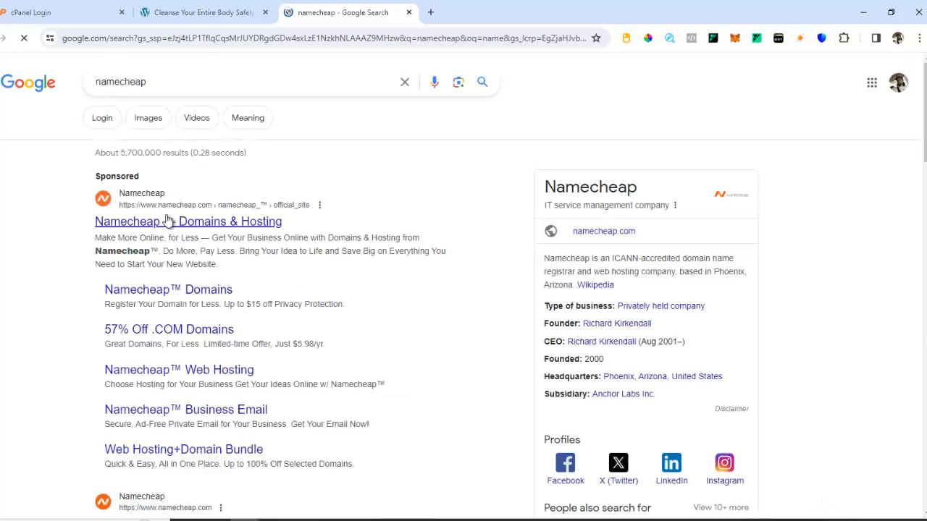
click(174, 221)
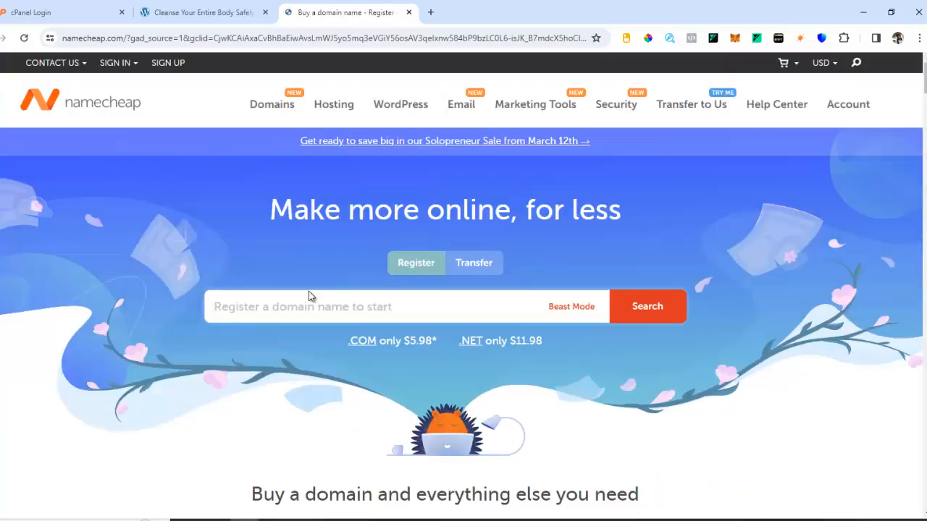
click(347, 315)
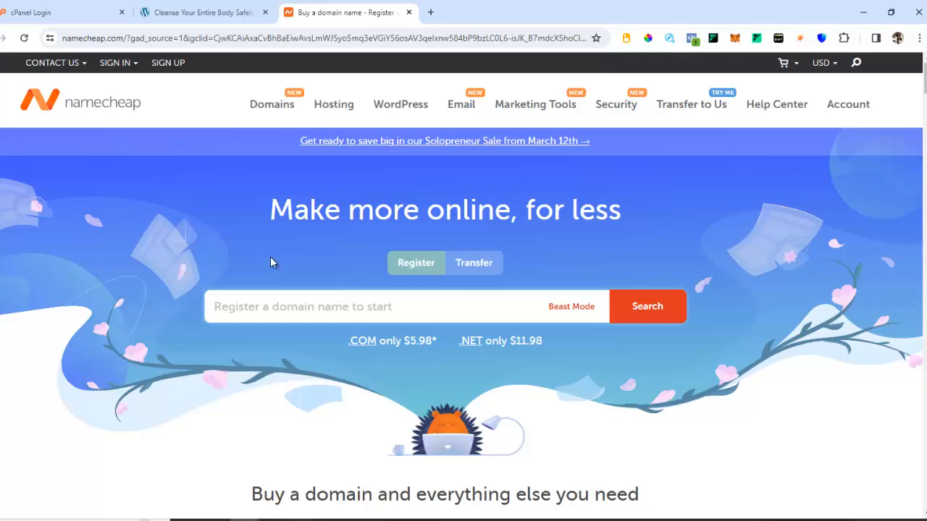
Return to the cPanel login page and log in with the saved credentials
click(34, 12)
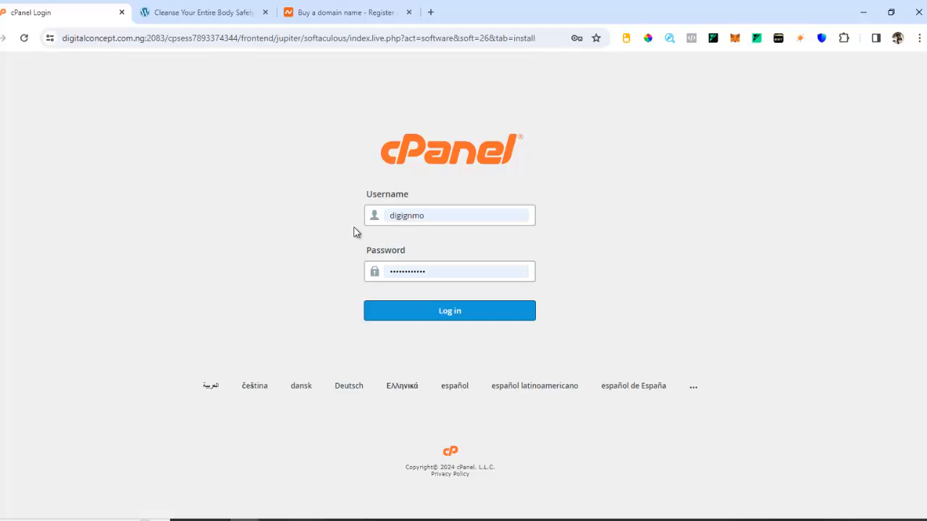
click(438, 317)
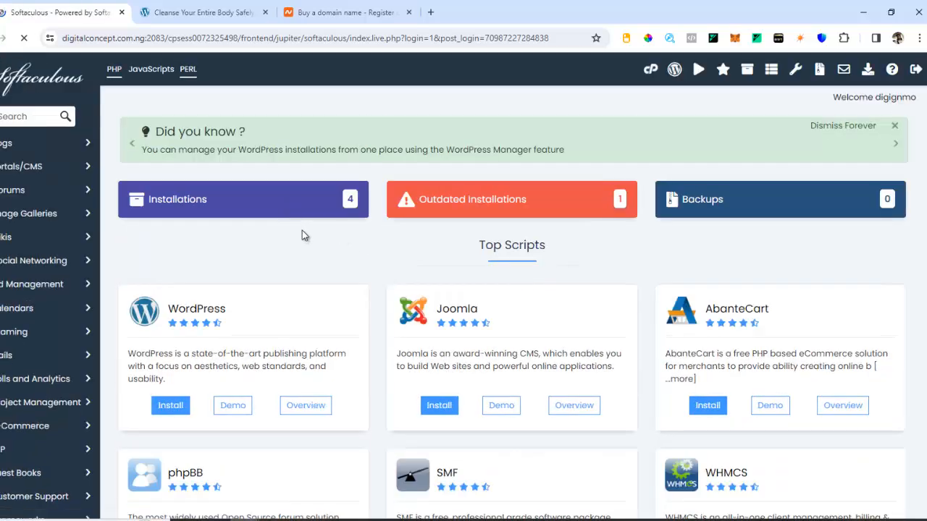
click(642, 145)
click(86, 9)
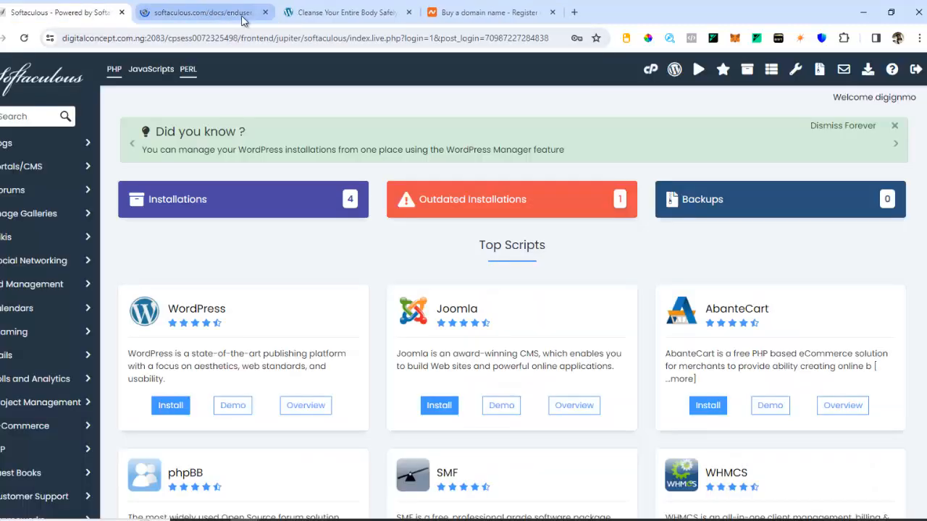
click(265, 12)
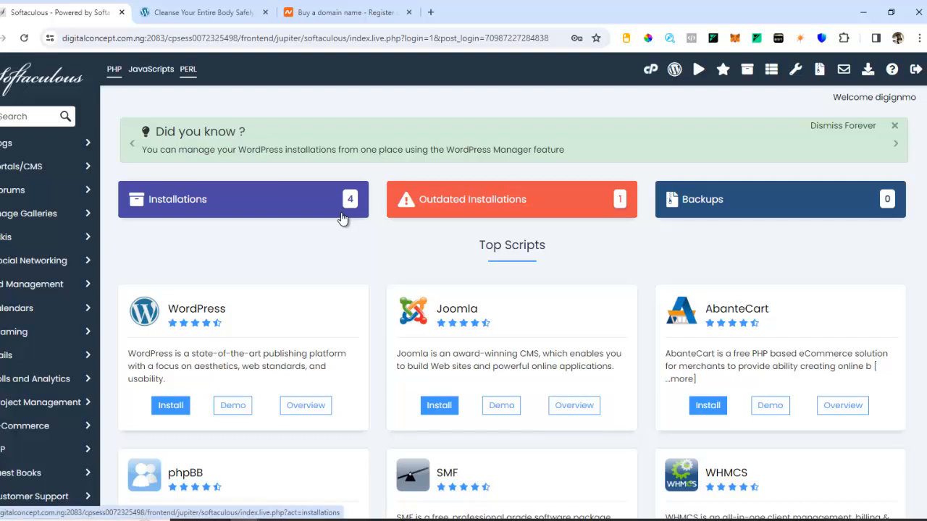
Open the WordPress script page from the top scripts and review its overview and current installations
scroll(340, 220, down, 2)
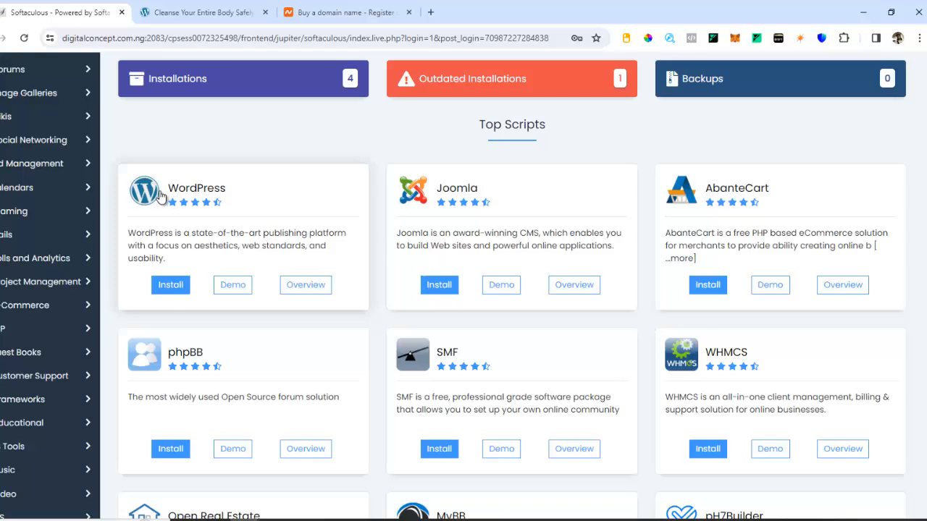
click(156, 199)
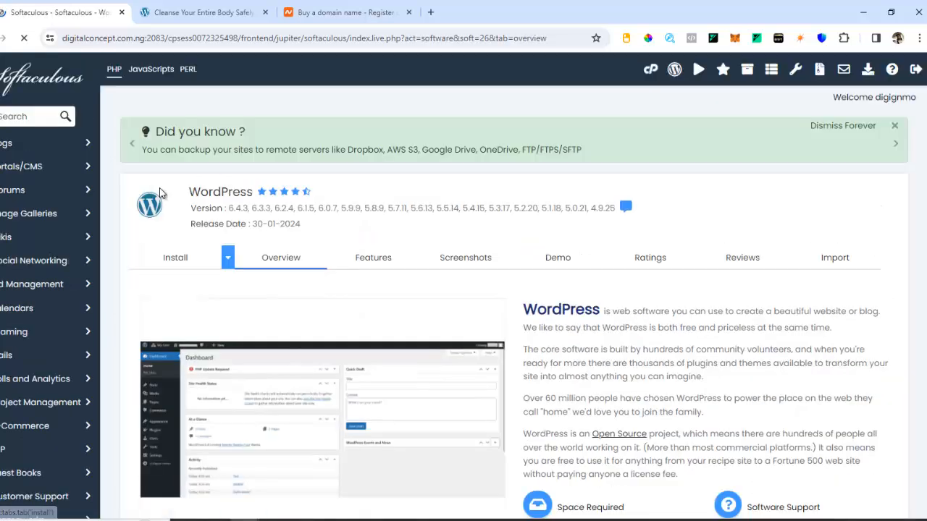
scroll(289, 228, down, 6)
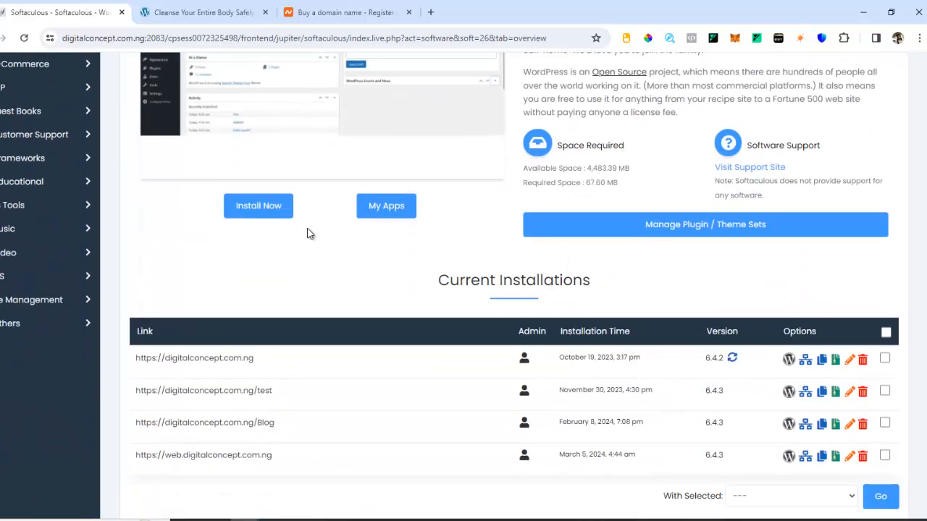
scroll(310, 232, down, 3)
scroll(355, 282, up, 5)
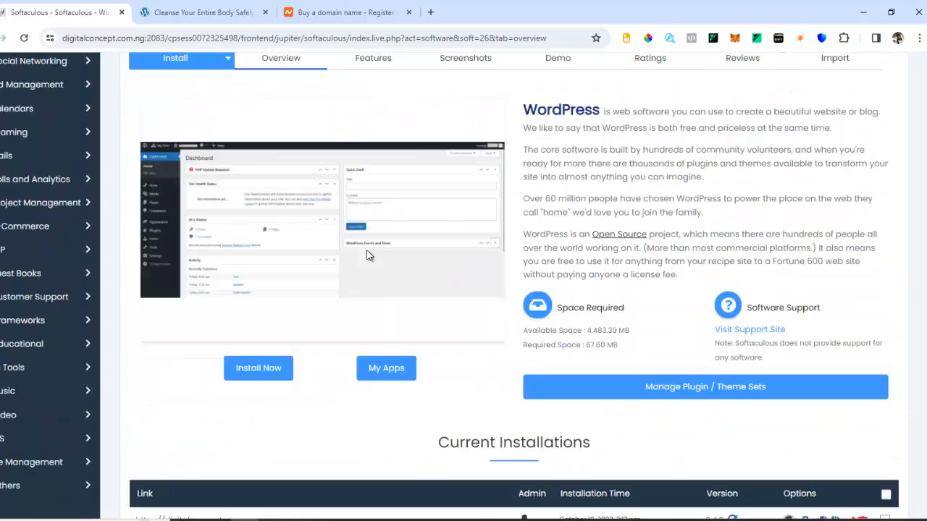
scroll(367, 255, up, 1)
scroll(297, 317, down, 3)
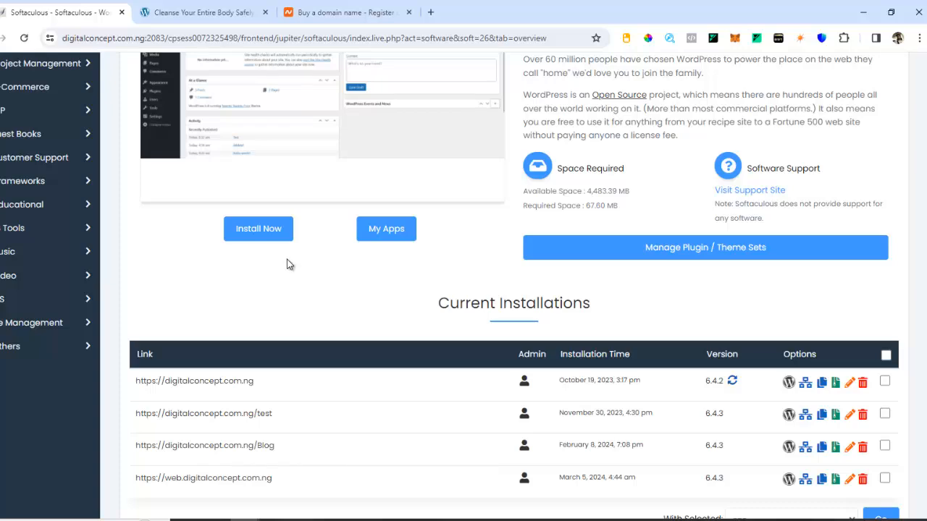
scroll(341, 318, down, 2)
scroll(347, 310, up, 3)
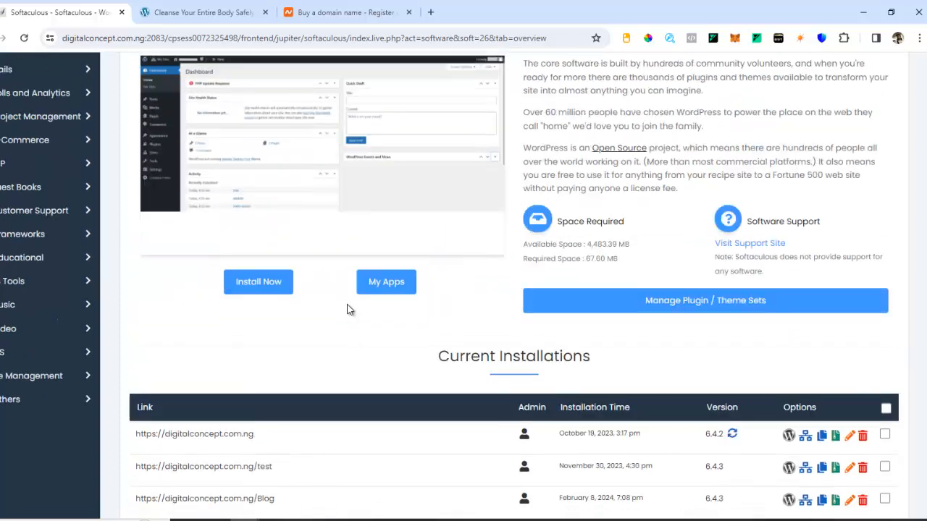
scroll(347, 310, up, 1)
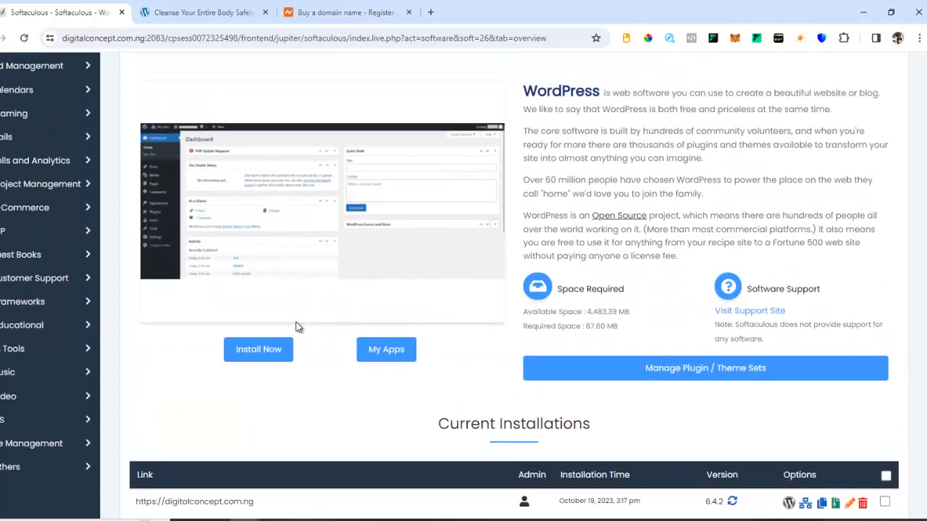
click(263, 352)
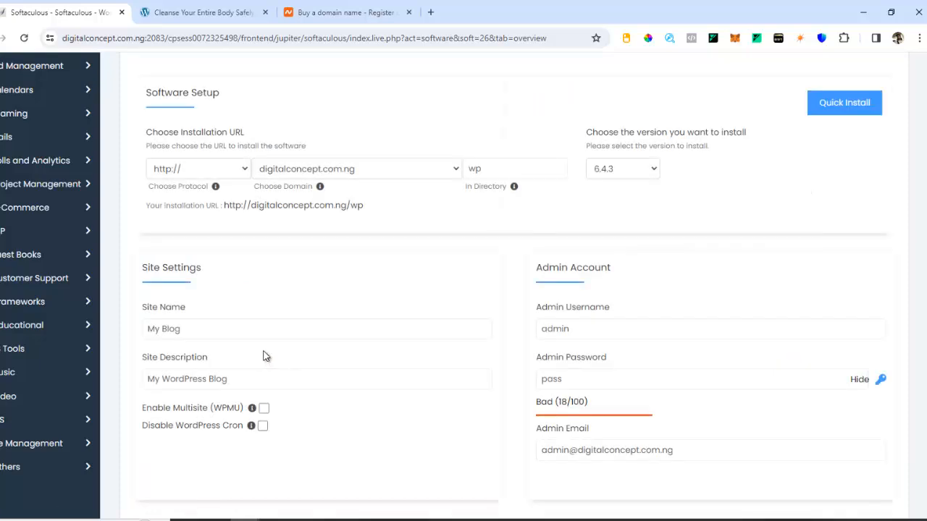
scroll(486, 316, down, 1)
scroll(401, 242, up, 2)
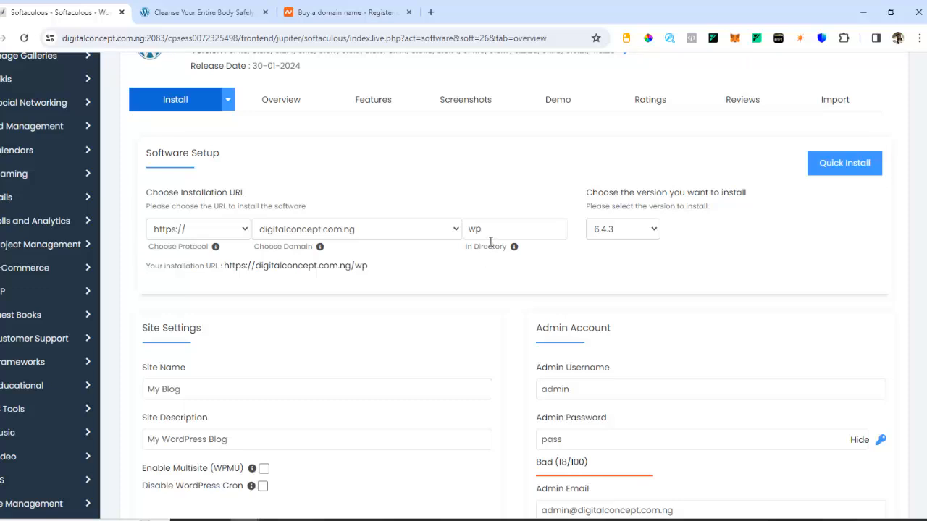
scroll(682, 357, down, 15)
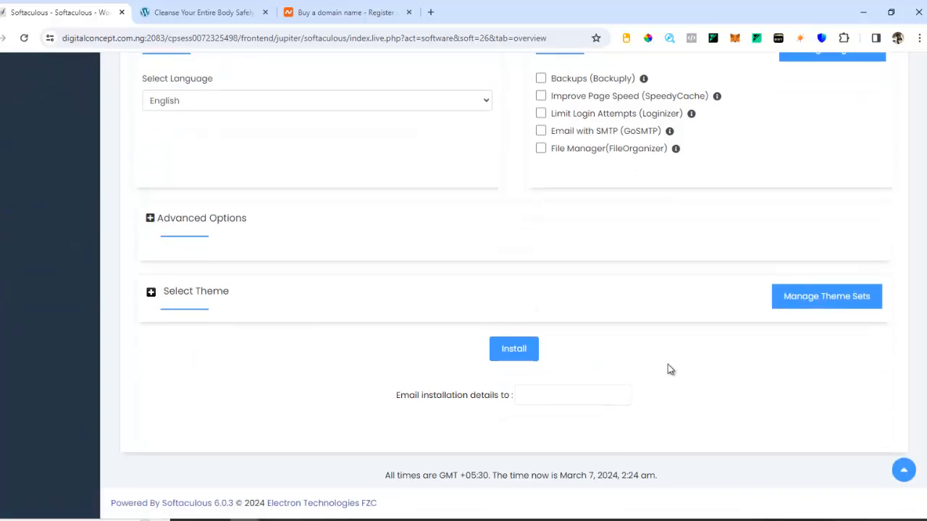
click(523, 358)
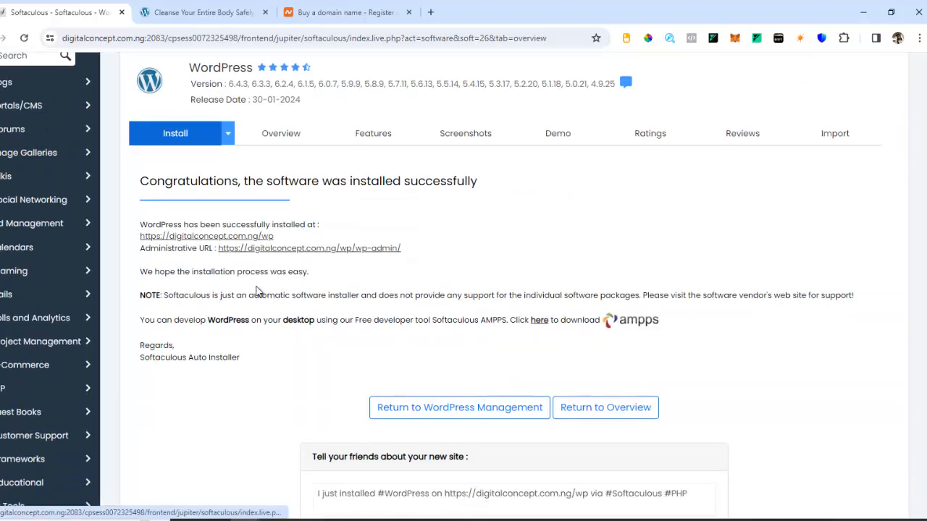
Open the installed site and its administrative URL in new tabs, and switch to the WordPress admin dashboard
scroll(257, 293, down, 3)
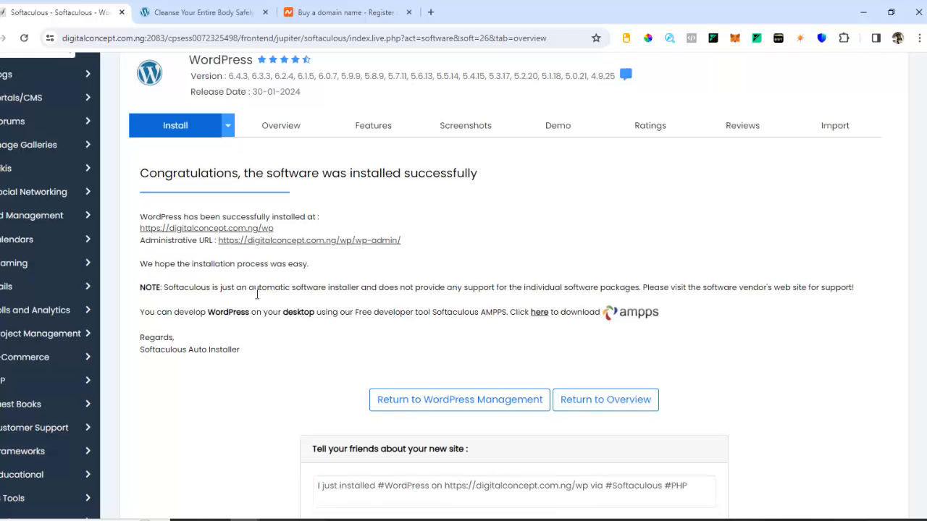
scroll(323, 250, up, 3)
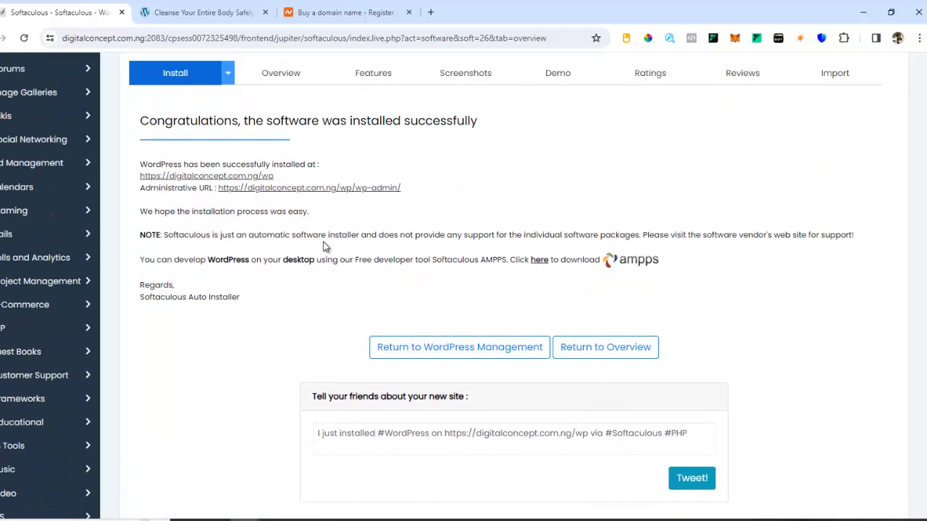
scroll(319, 284, down, 1)
scroll(336, 299, down, 1)
right_click(212, 181)
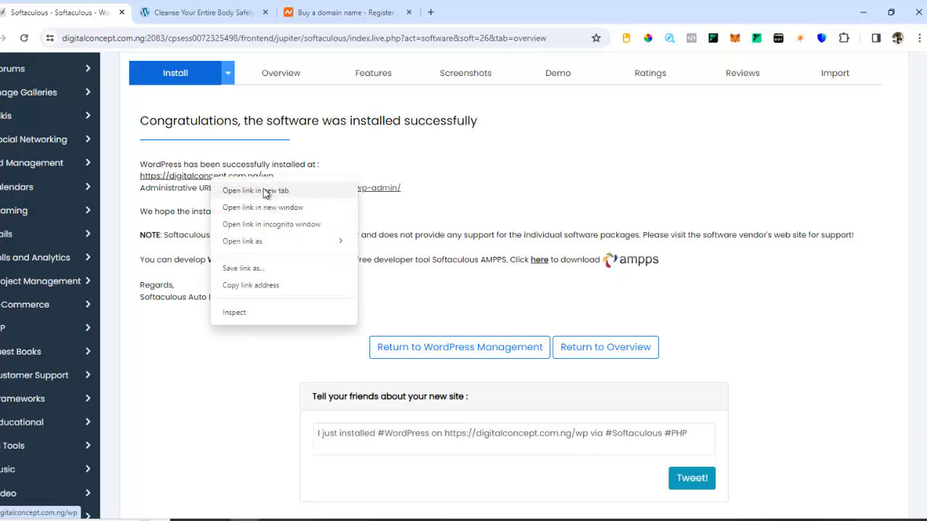
click(266, 187)
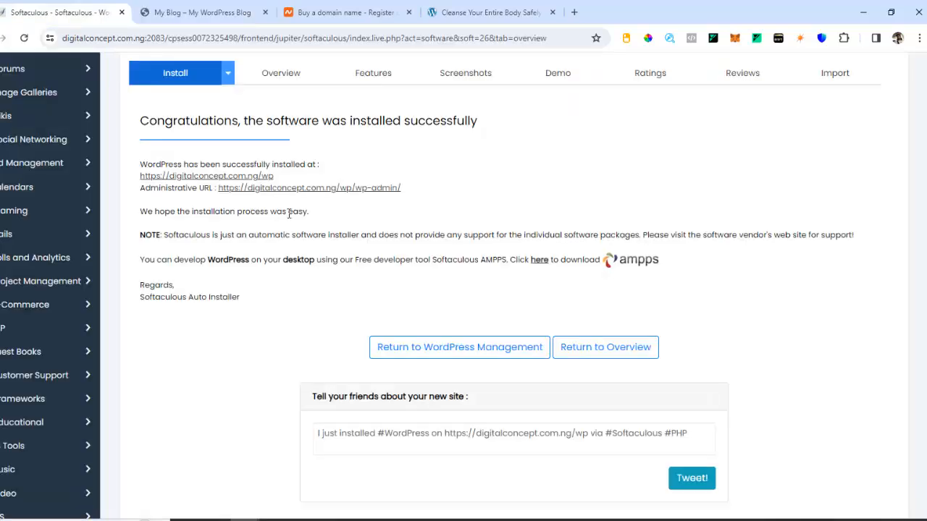
right_click(296, 193)
click(333, 204)
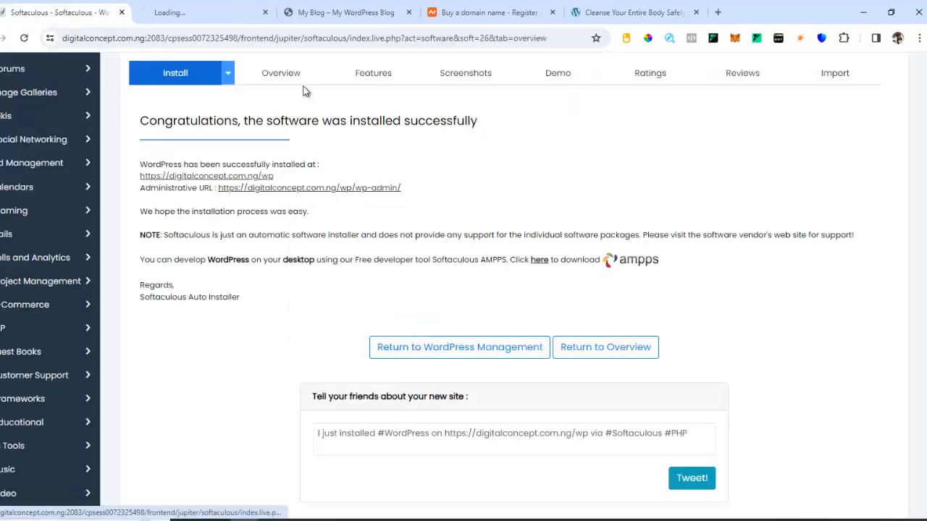
click(215, 16)
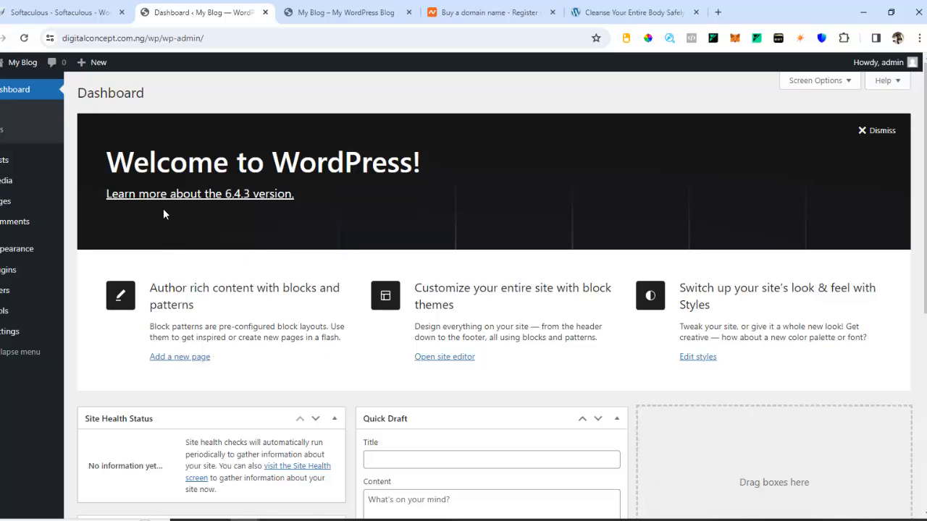
Install the Classic Editor plugin from the featured plugins of the new WordPress site
scroll(166, 213, down, 5)
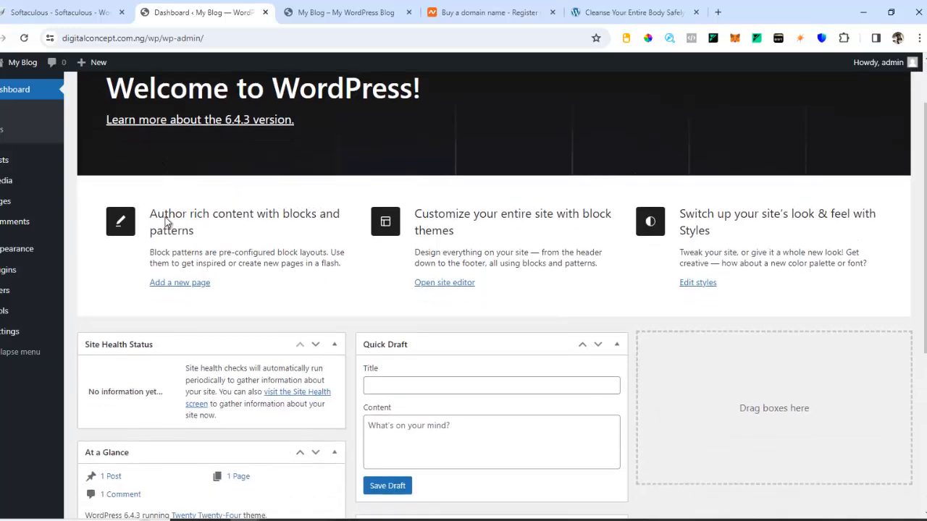
scroll(293, 338, up, 5)
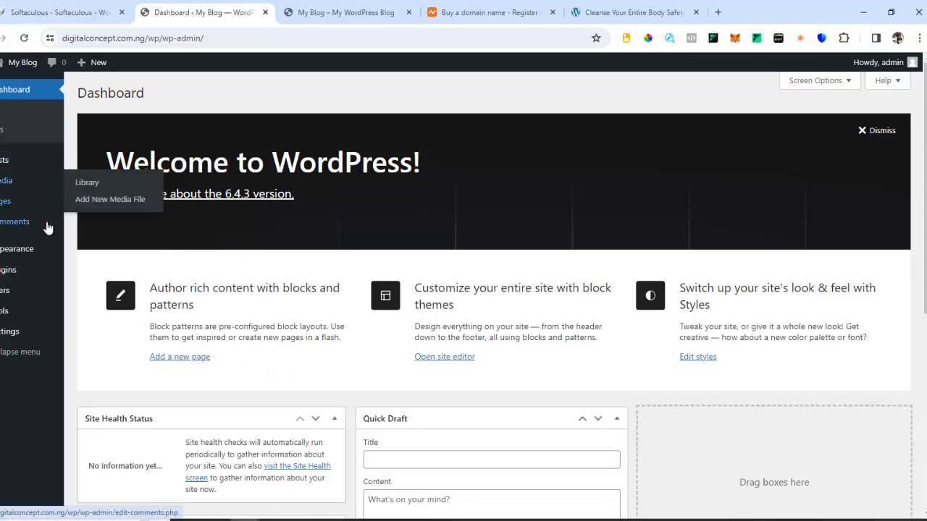
mouse_move(25, 163)
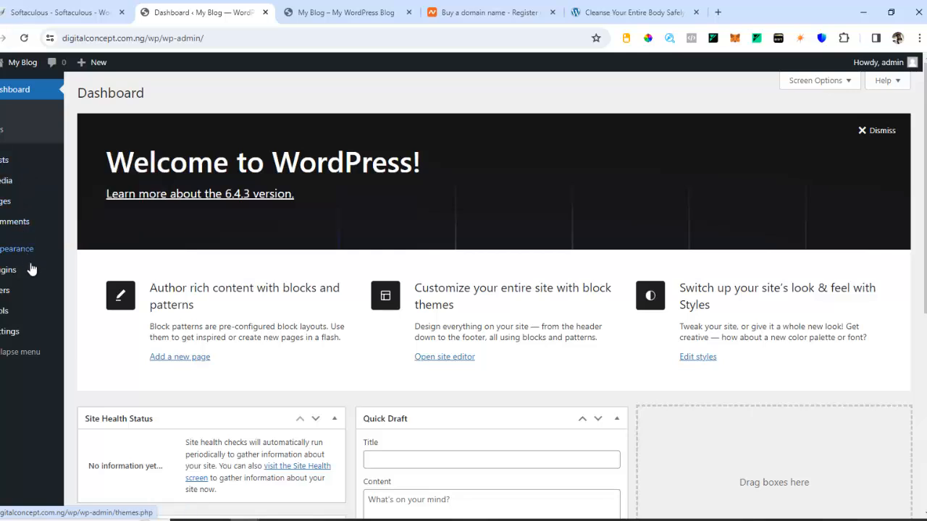
mouse_move(16, 335)
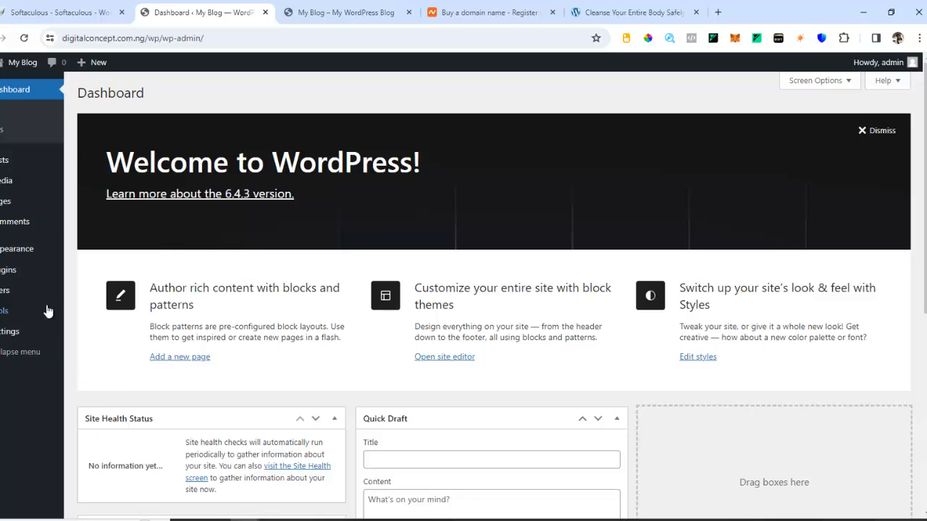
click(6, 275)
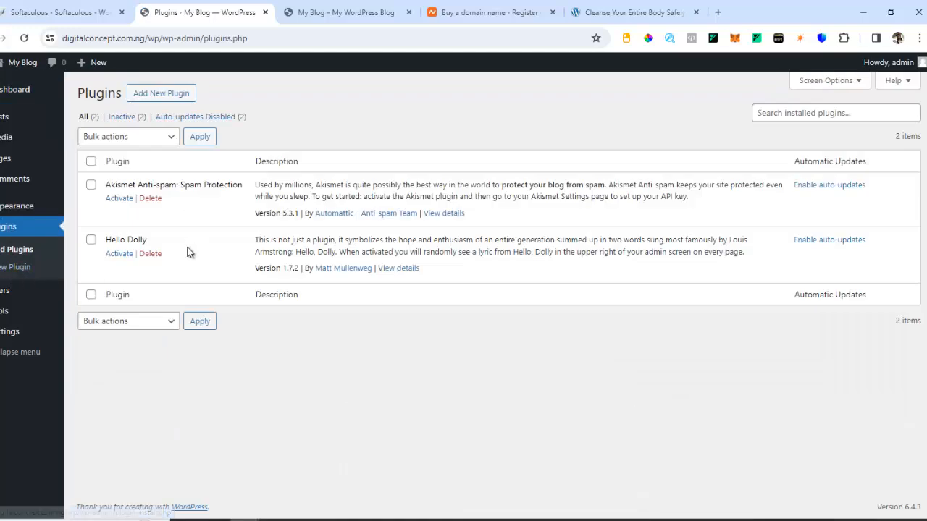
click(167, 100)
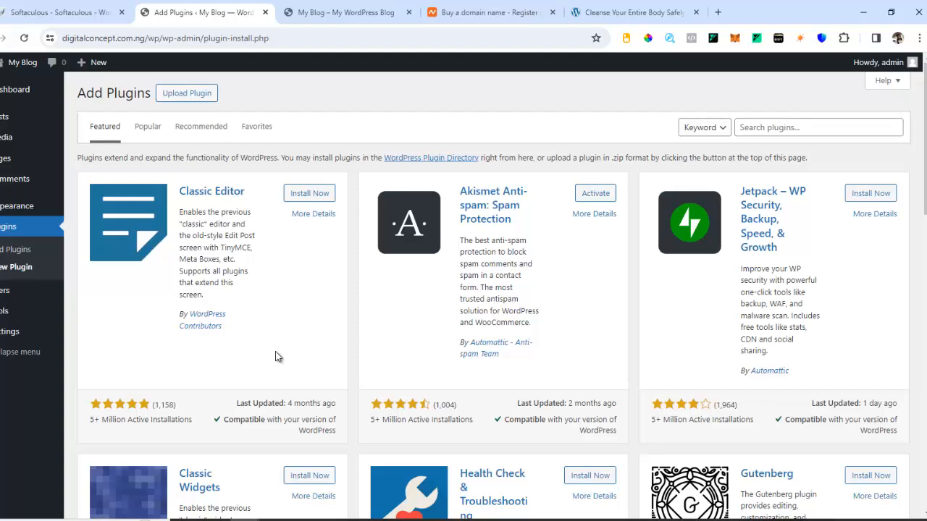
click(297, 201)
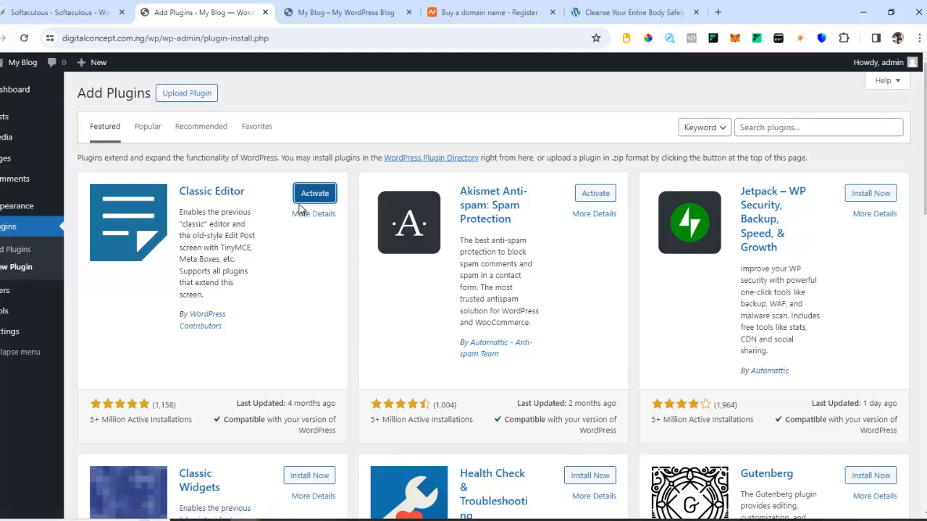
Activate the Classic Editor plugin and look through the other featured plugins available to add
click(310, 196)
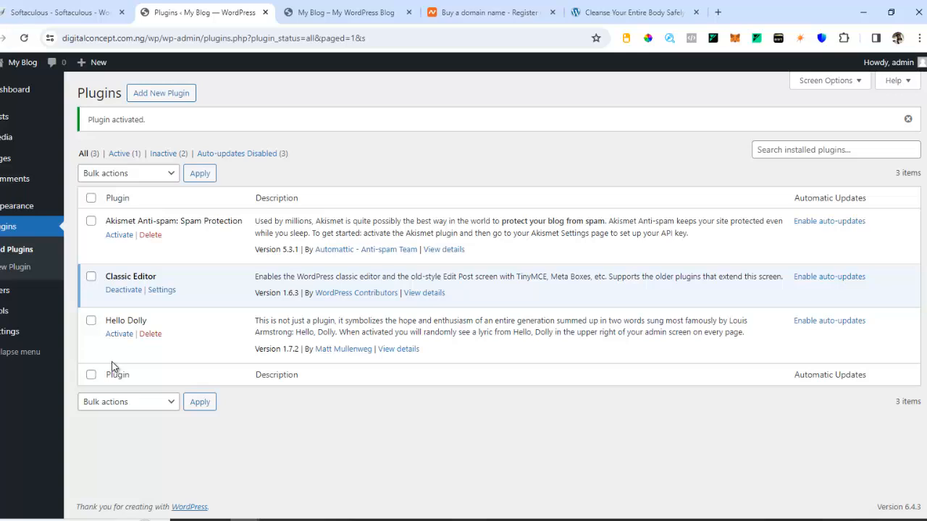
click(152, 94)
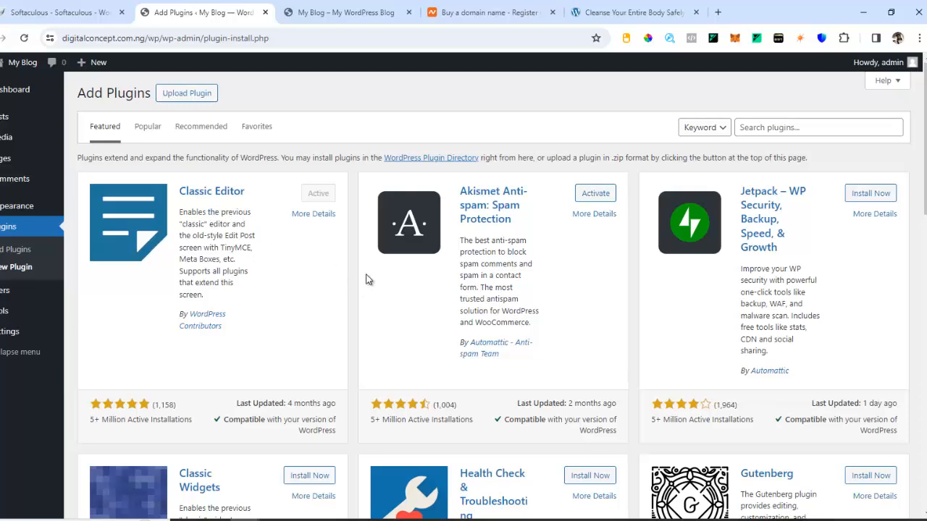
scroll(384, 283, down, 5)
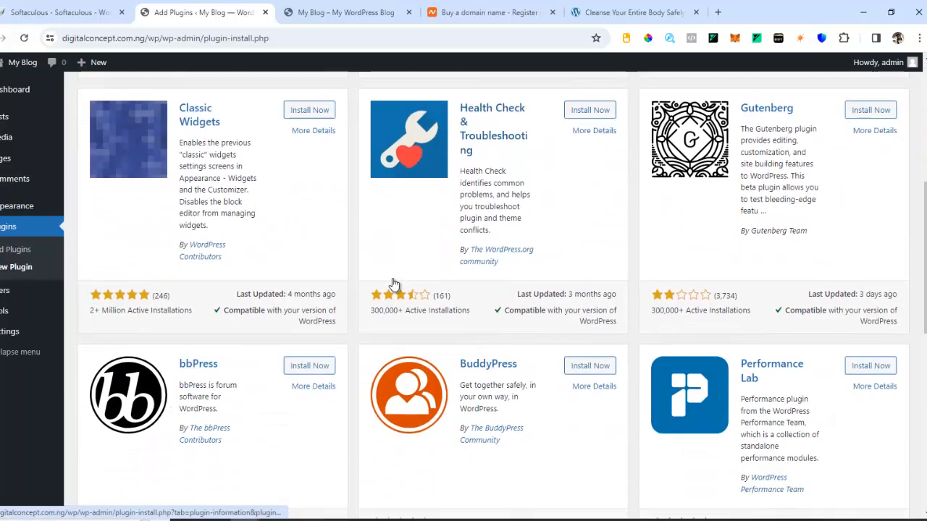
scroll(394, 283, down, 2)
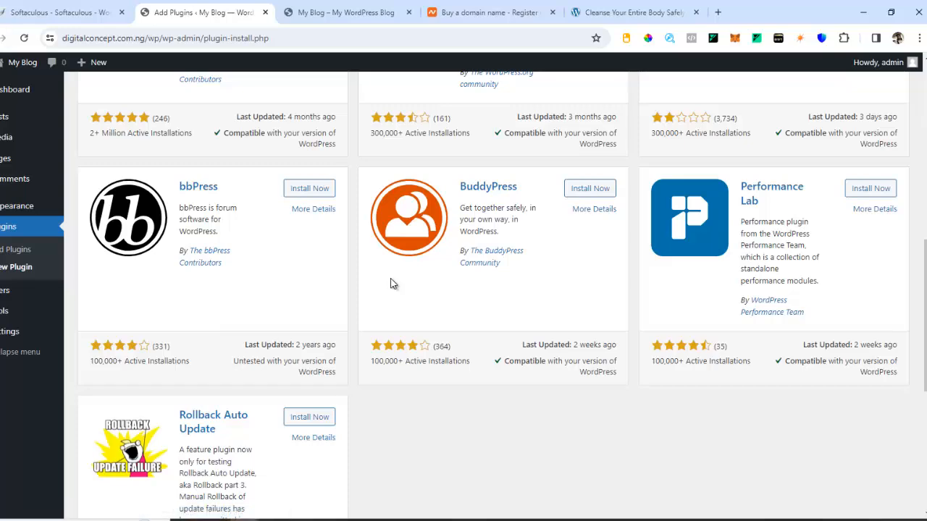
scroll(390, 284, up, 1)
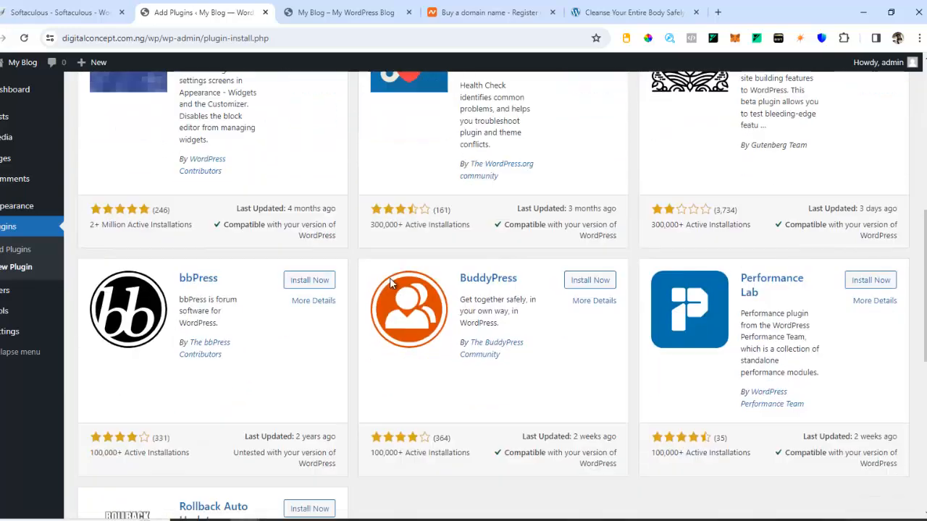
scroll(390, 284, down, 2)
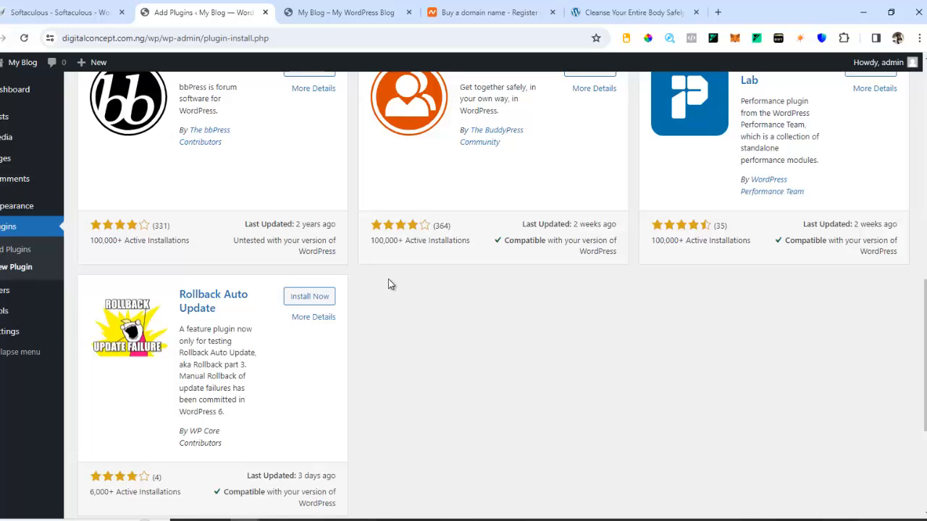
scroll(387, 283, up, 7)
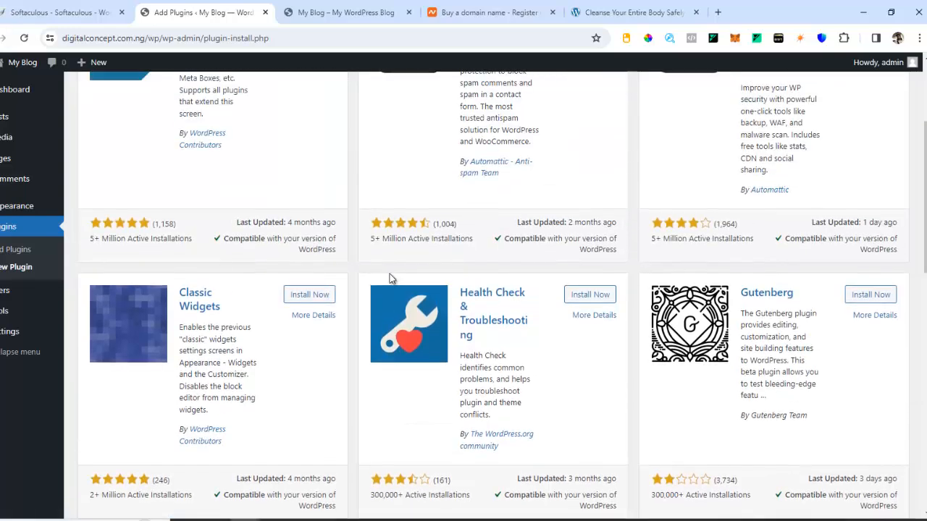
scroll(389, 273, up, 3)
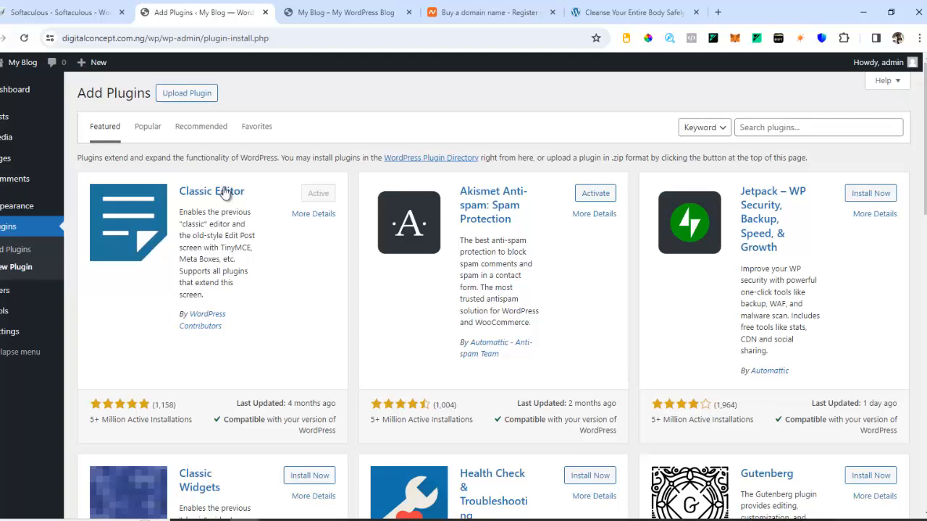
Upload thrive-visual-editor.zip from the page builder folder as a plugin, install it and activate it
click(186, 102)
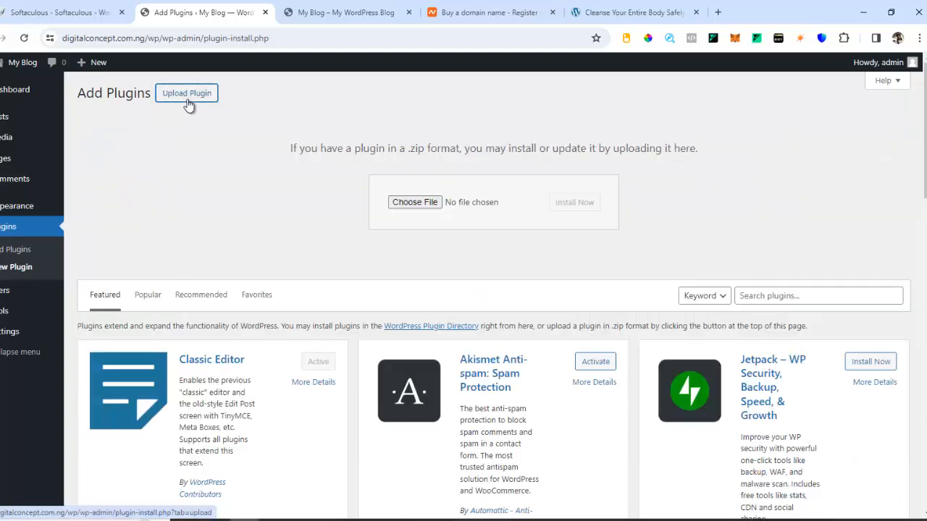
click(419, 206)
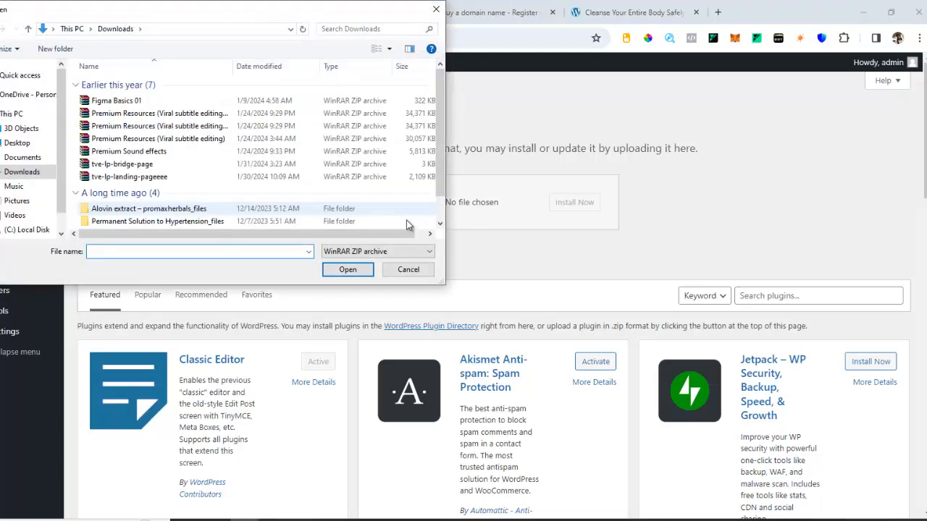
click(682, 520)
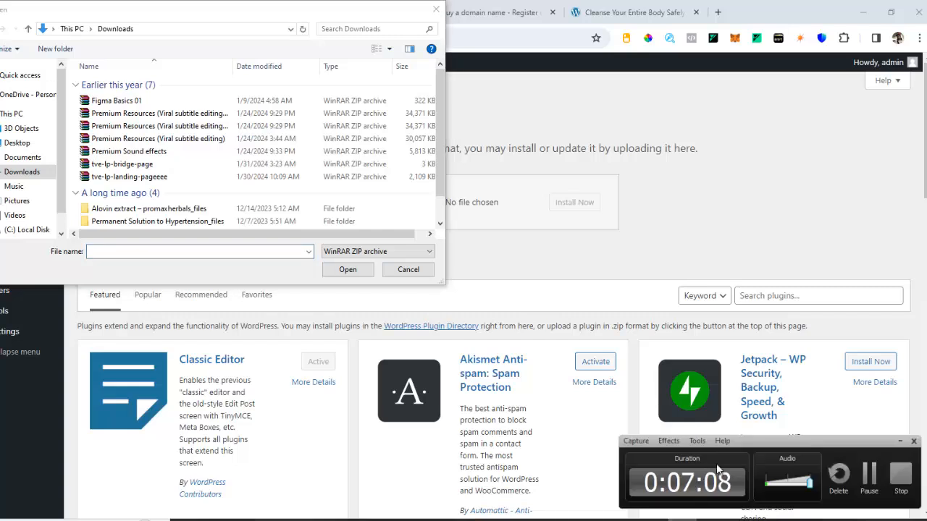
click(868, 478)
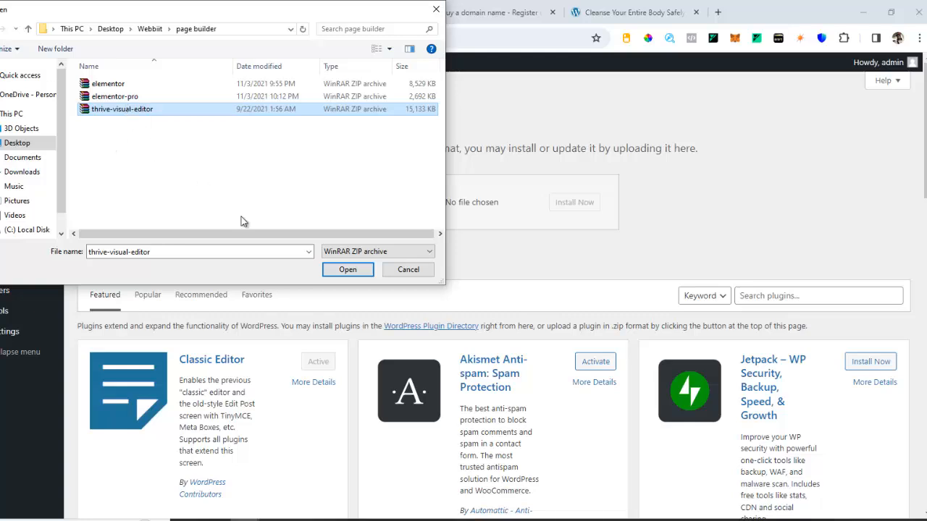
click(339, 269)
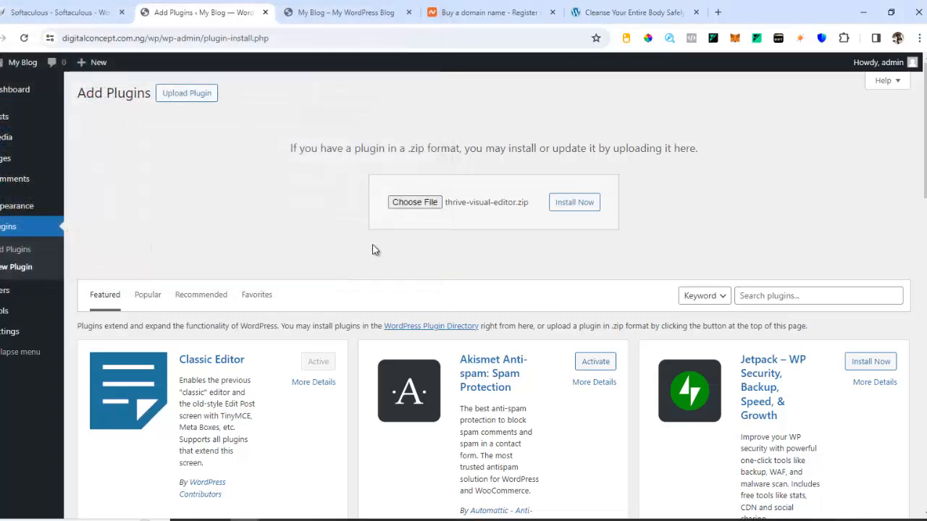
click(573, 209)
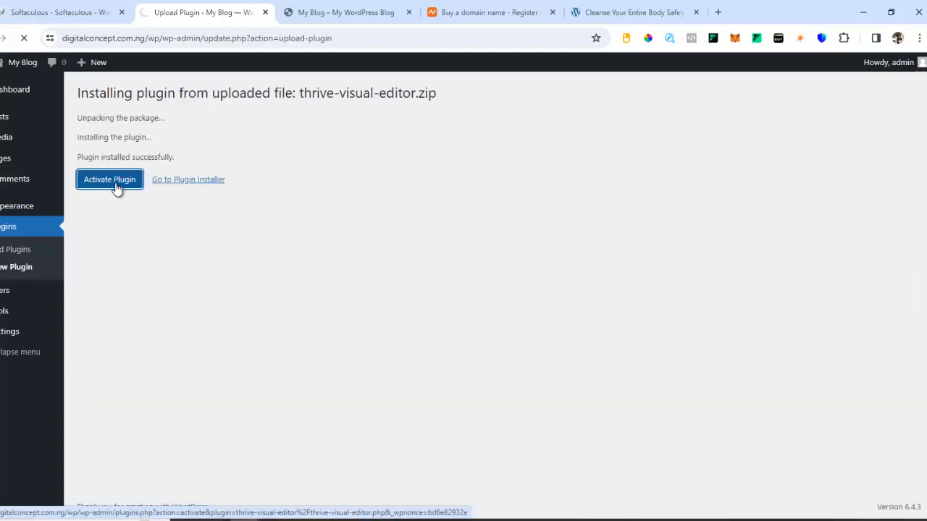
click(116, 185)
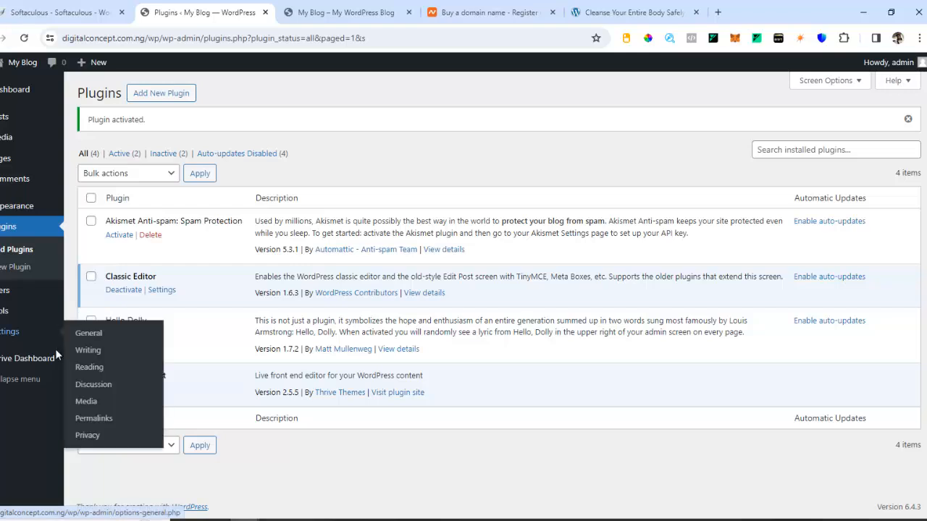
Publish a new page titled "landing page sample" and launch Thrive Architect for it
click(16, 164)
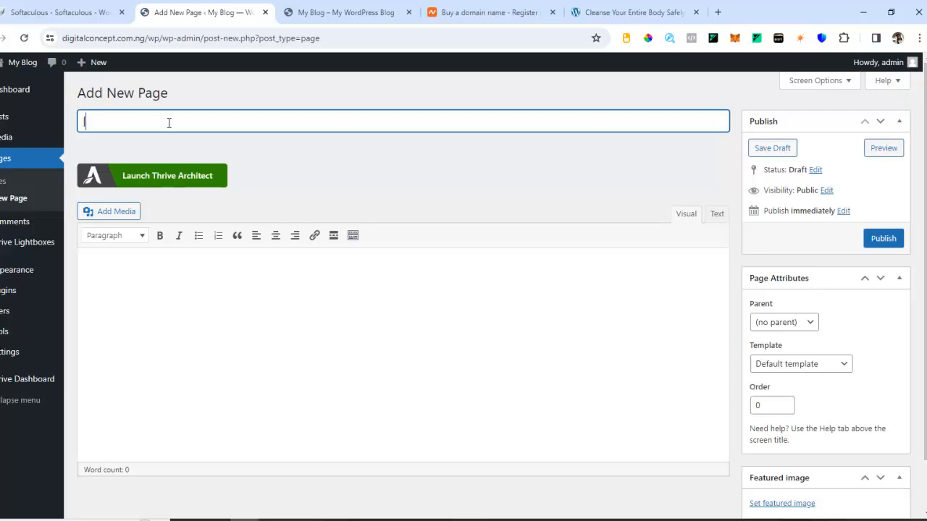
text(anding page sample)
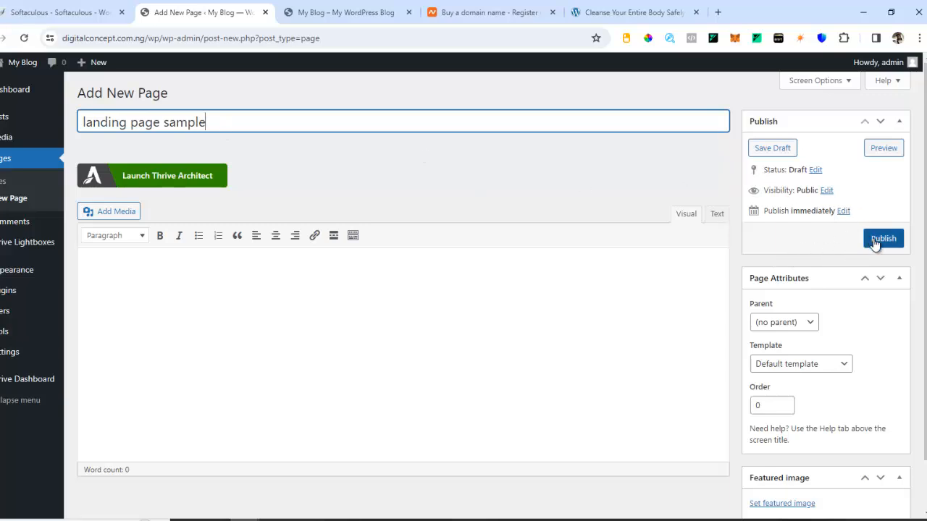
click(882, 240)
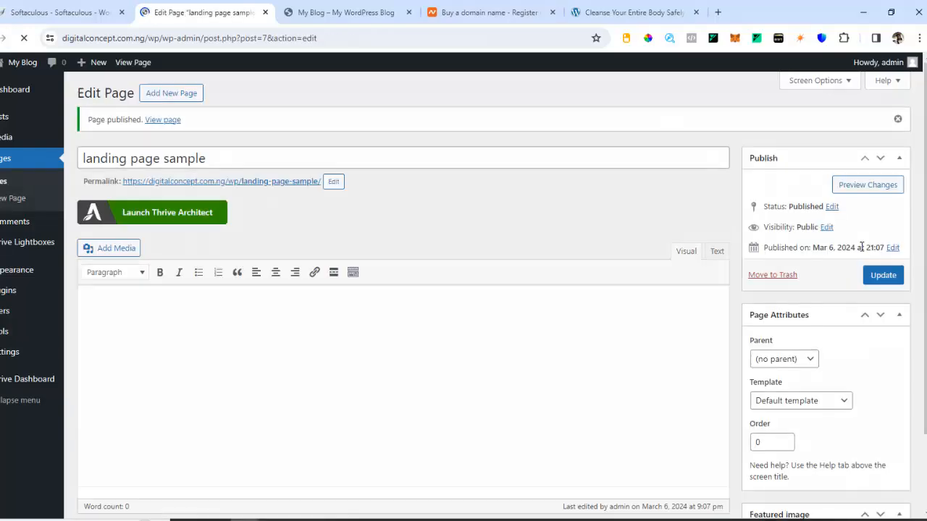
scroll(295, 212, down, 2)
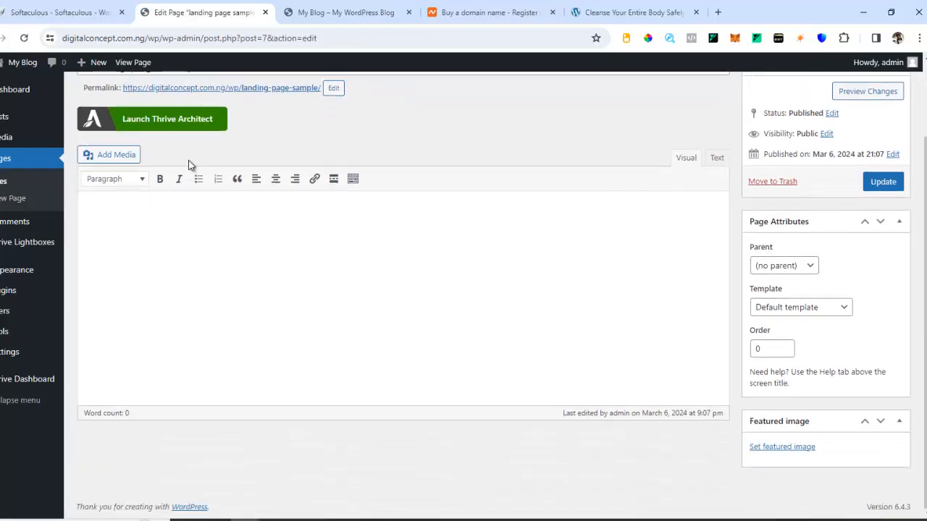
click(203, 126)
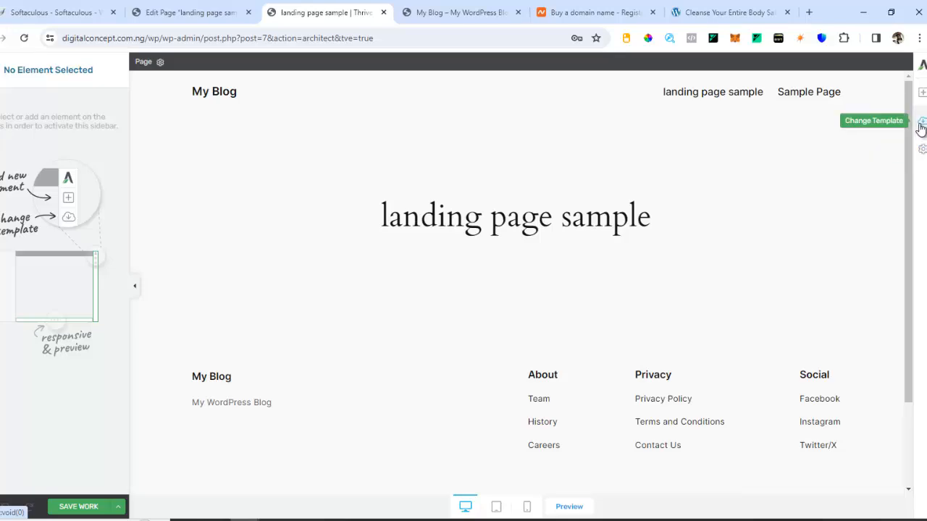
Apply the legacy Blank Page template to the landing page and delete its default H1 heading
click(921, 125)
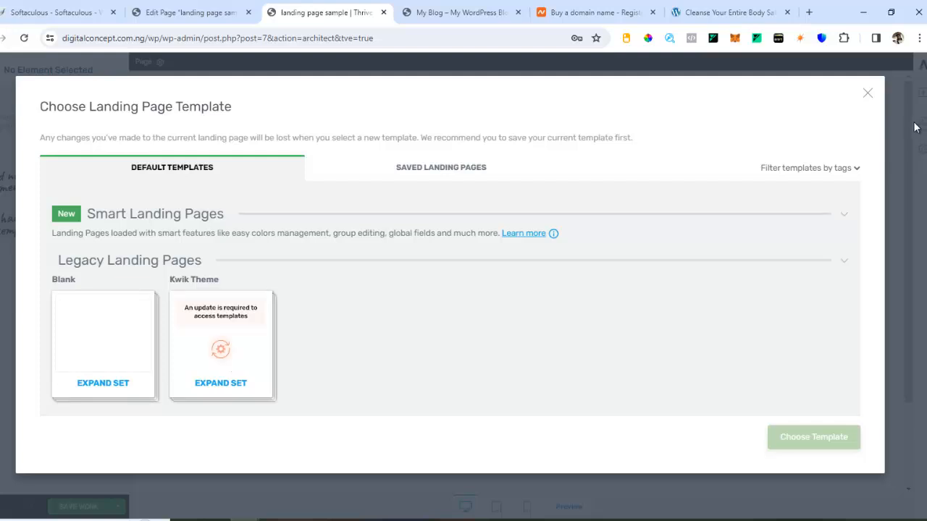
click(109, 332)
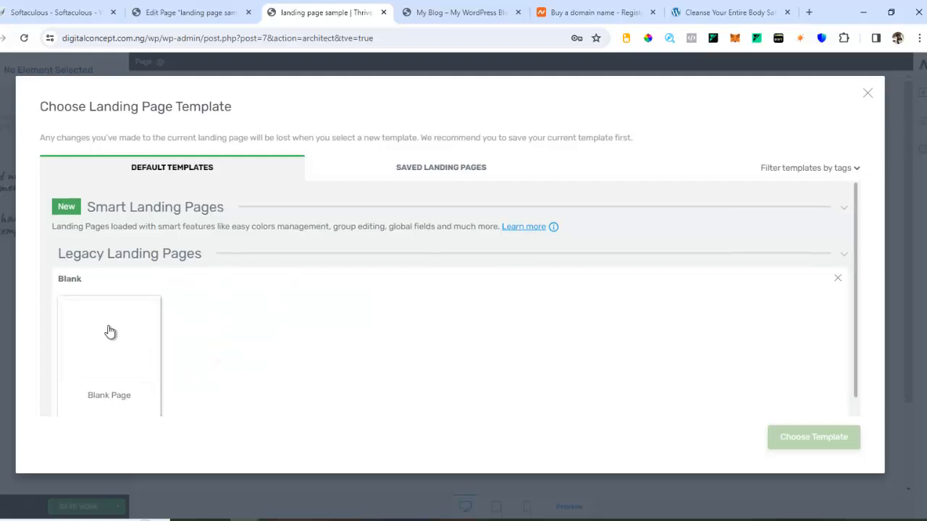
click(107, 265)
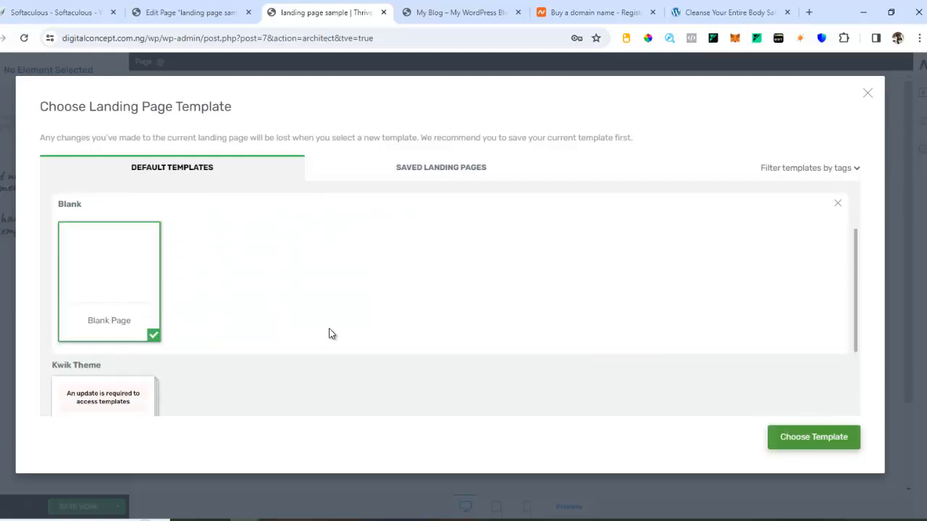
click(790, 438)
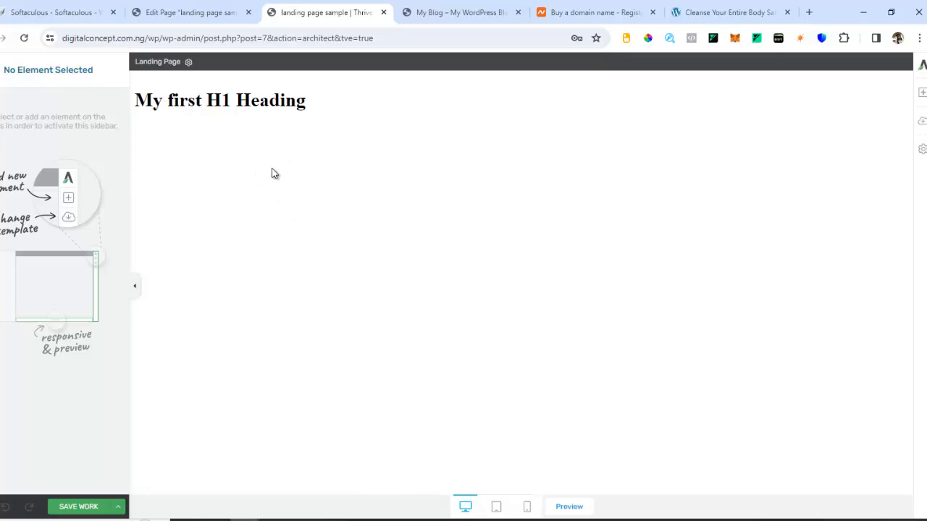
click(287, 102)
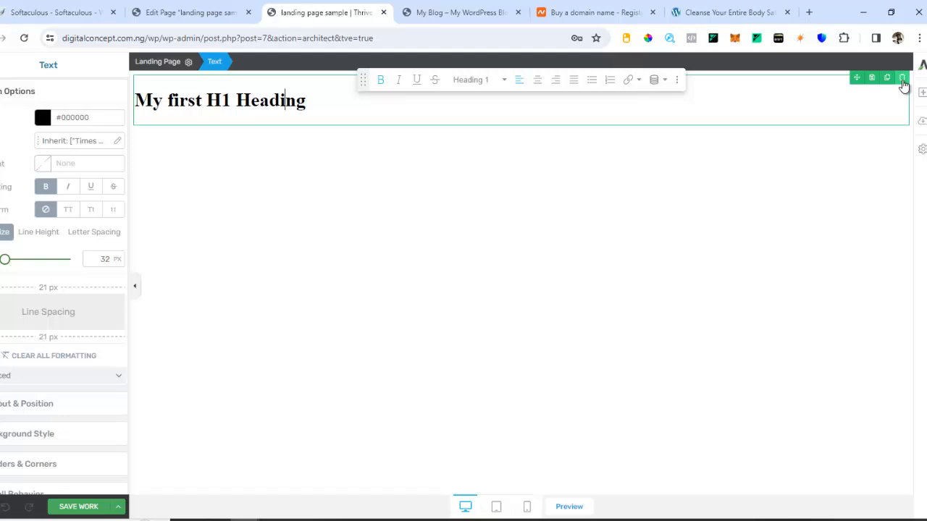
click(902, 80)
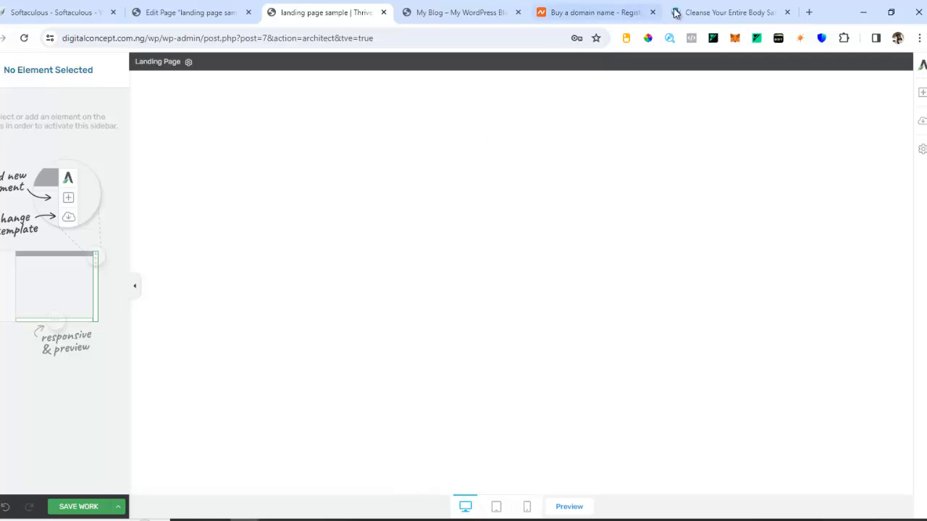
Switch to the Cleanse product sales page and examine its layout from the headline through to the order form
click(717, 13)
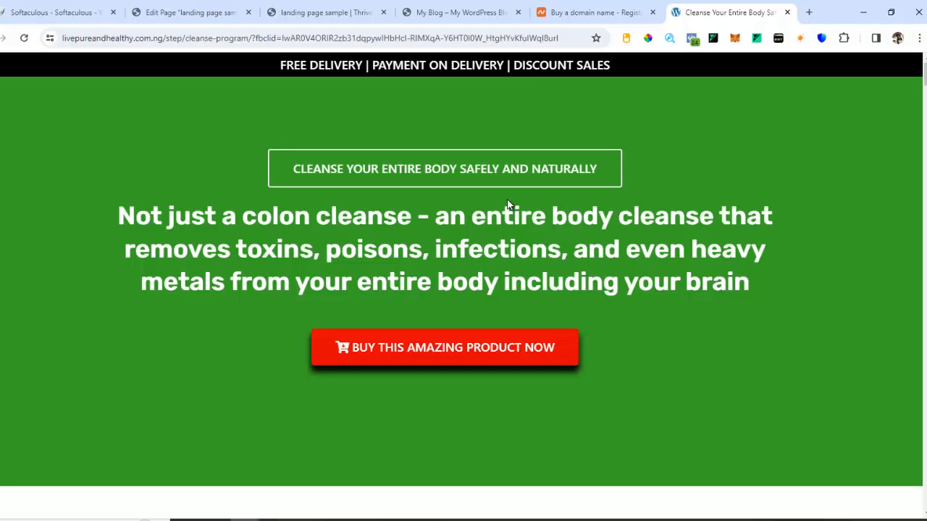
scroll(507, 206, down, 20)
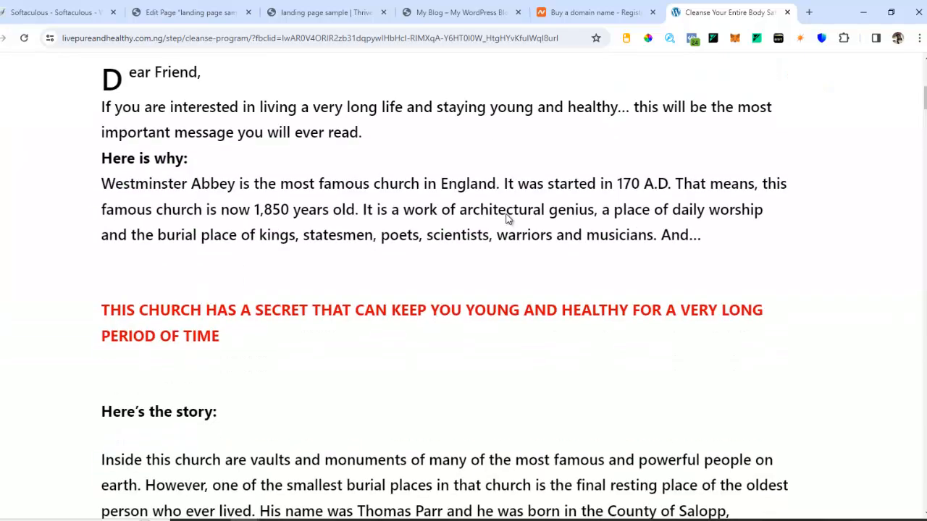
scroll(512, 226, down, 20)
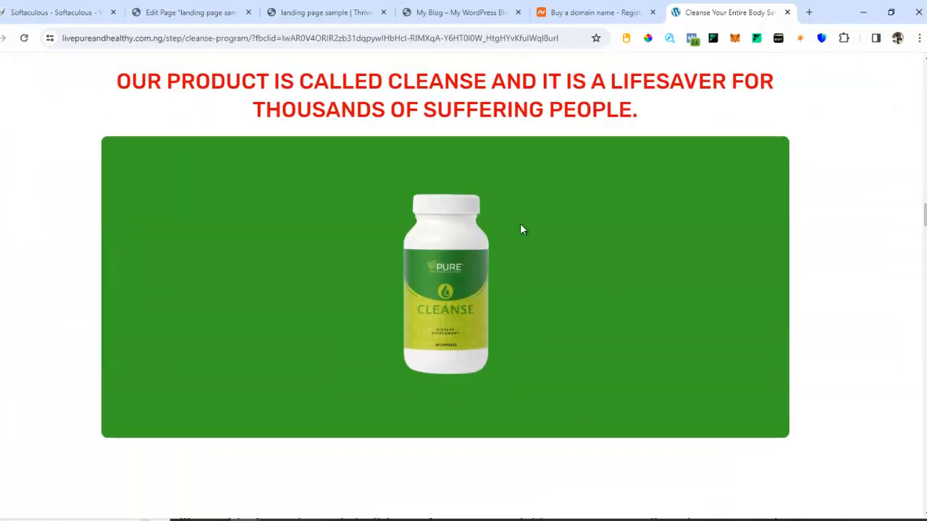
scroll(528, 235, down, 20)
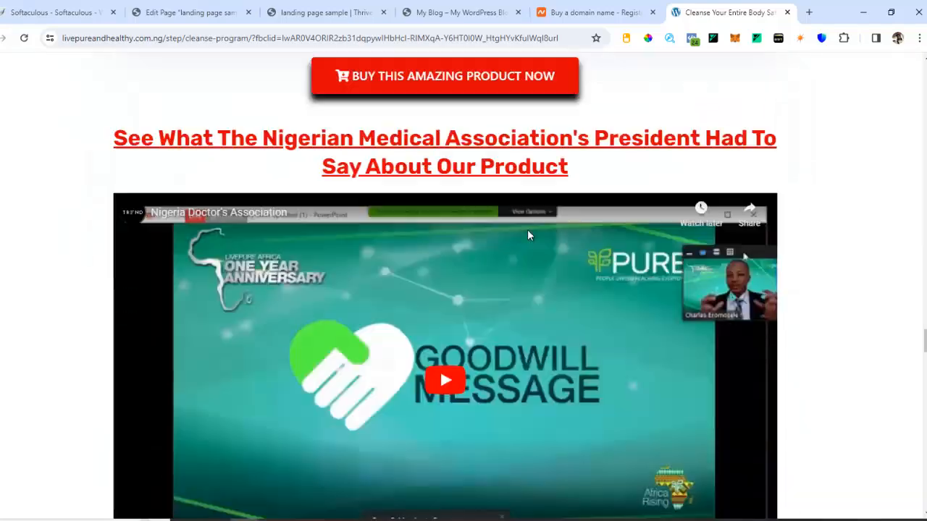
scroll(527, 235, down, 20)
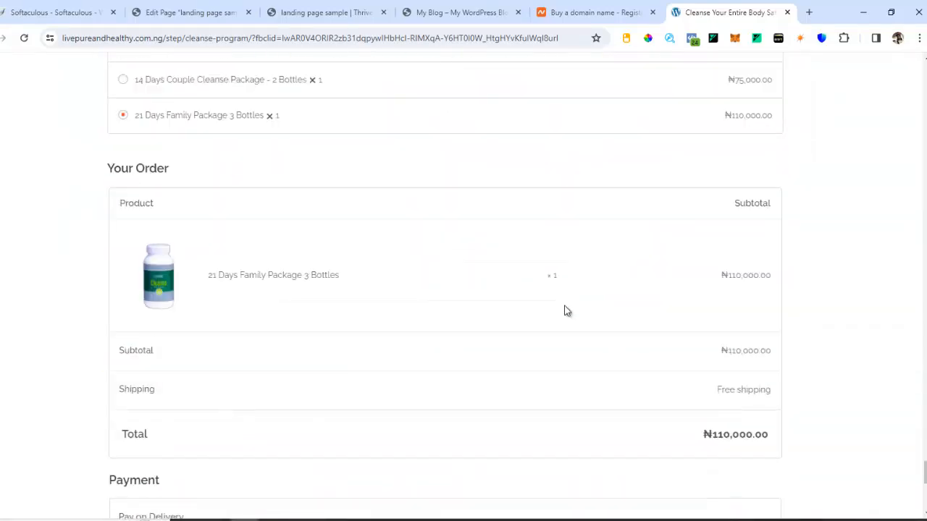
scroll(545, 290, up, 20)
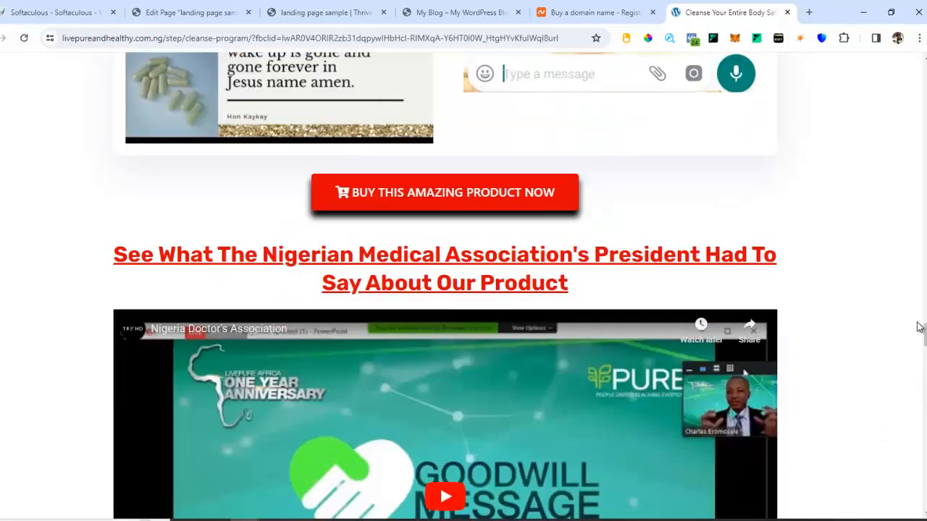
drag(917, 330, 920, 69)
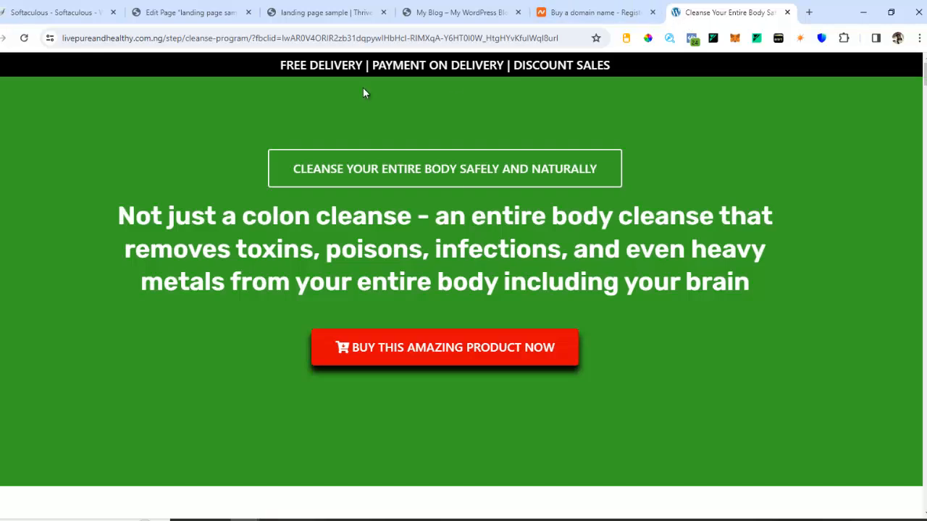
Return to the landing page sample in Thrive Architect and add a Text element to the blank page
click(315, 16)
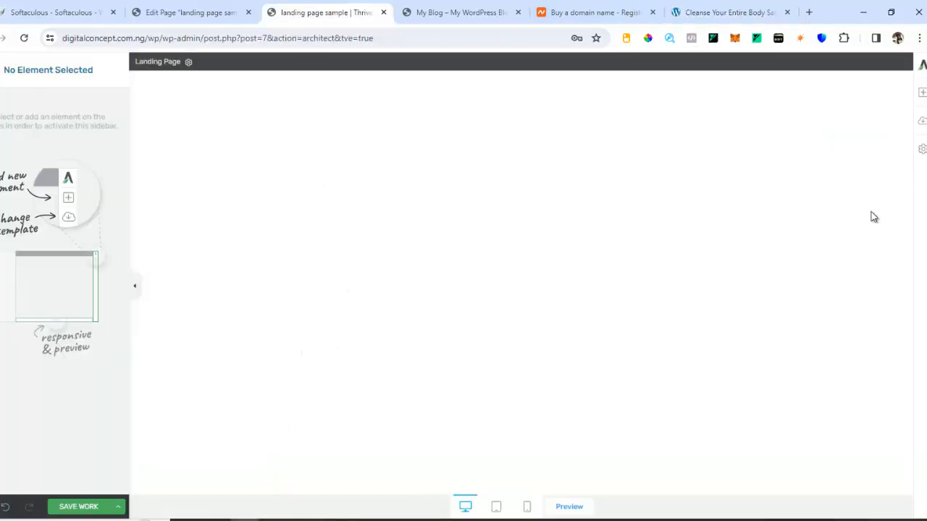
click(923, 96)
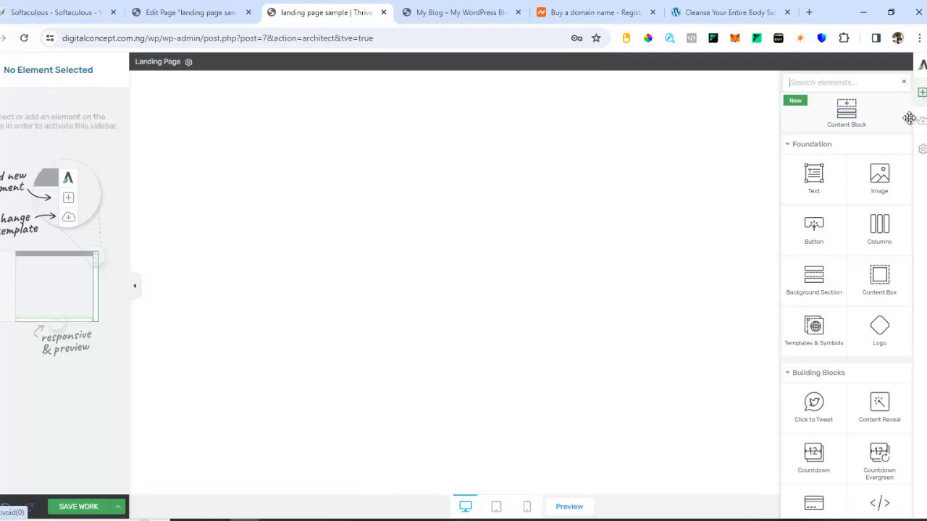
click(811, 197)
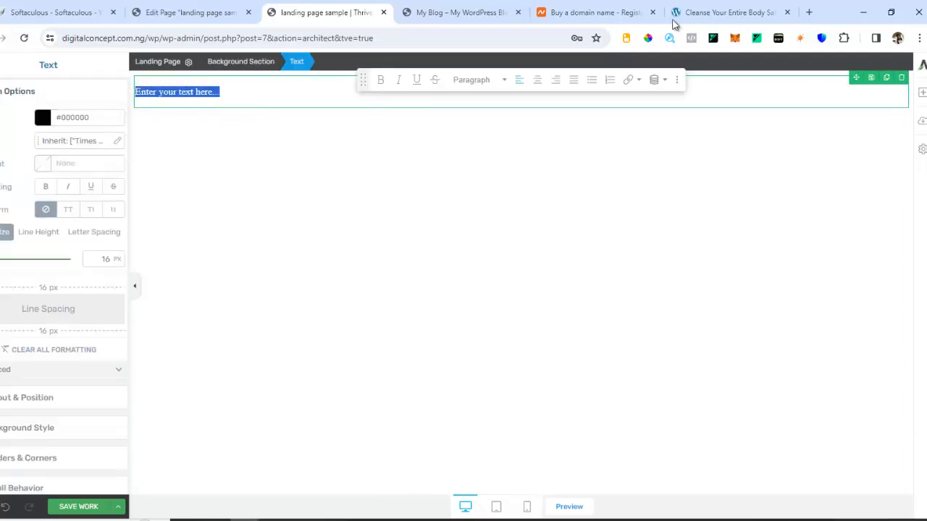
Copy the line "FREE DELIVERY | PAYMENT ON DELIVERY | DISCOUNT SALES" from the black bar of the Cleanse product sales page
drag(695, 13, 284, 33)
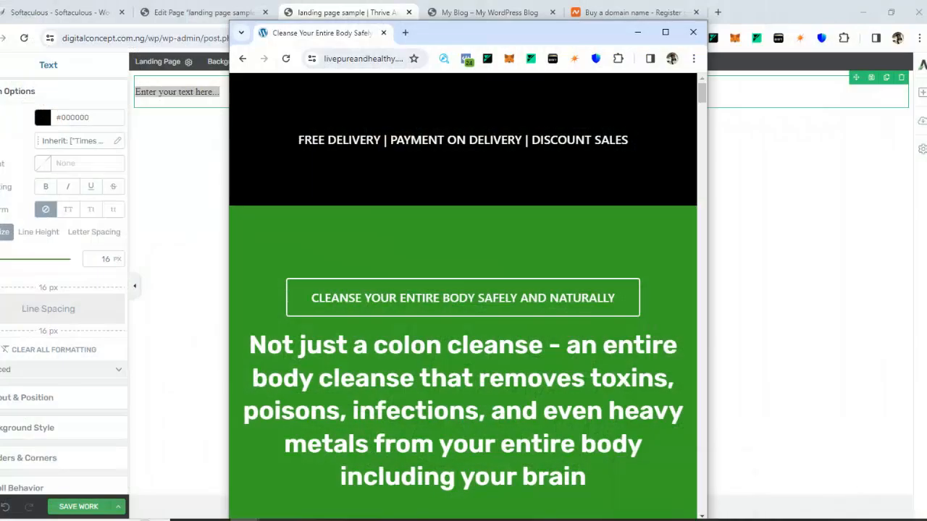
click(682, 520)
click(870, 474)
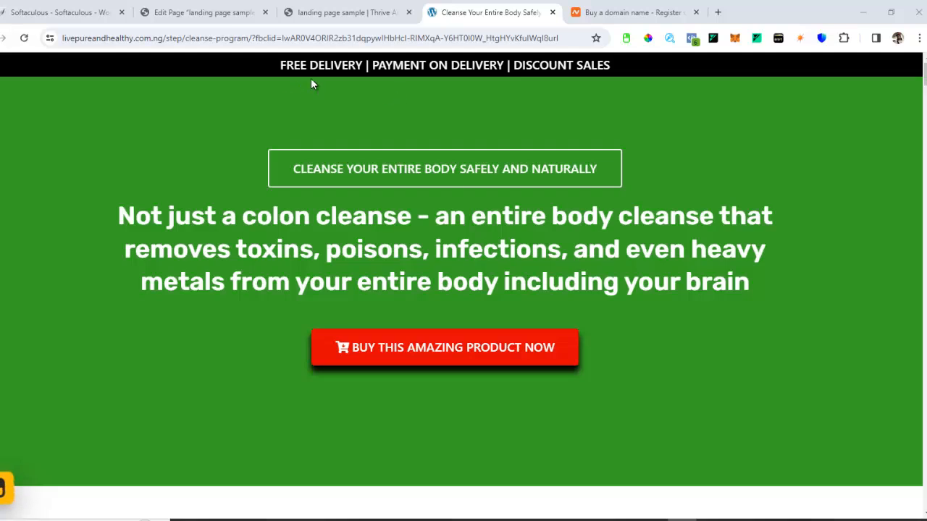
drag(279, 69, 610, 69)
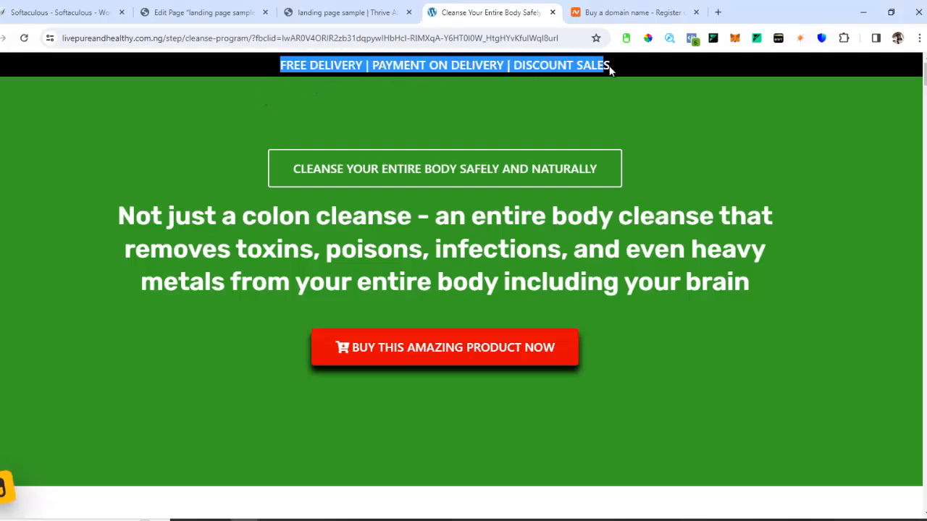
right_click(523, 67)
click(561, 80)
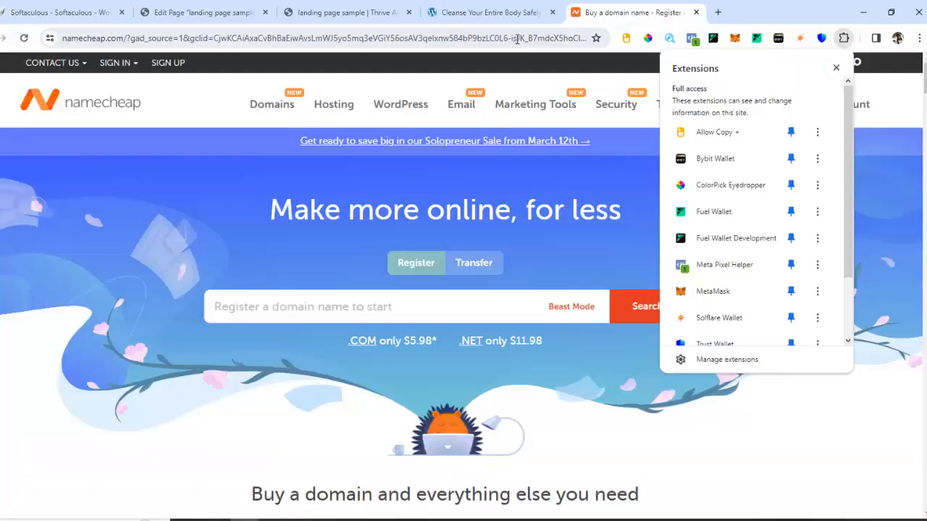
Search the web for "allow select and copy extension" and view the Allow Select And Copy page in the Chrome Web Store
click(518, 40)
triple_click(517, 40)
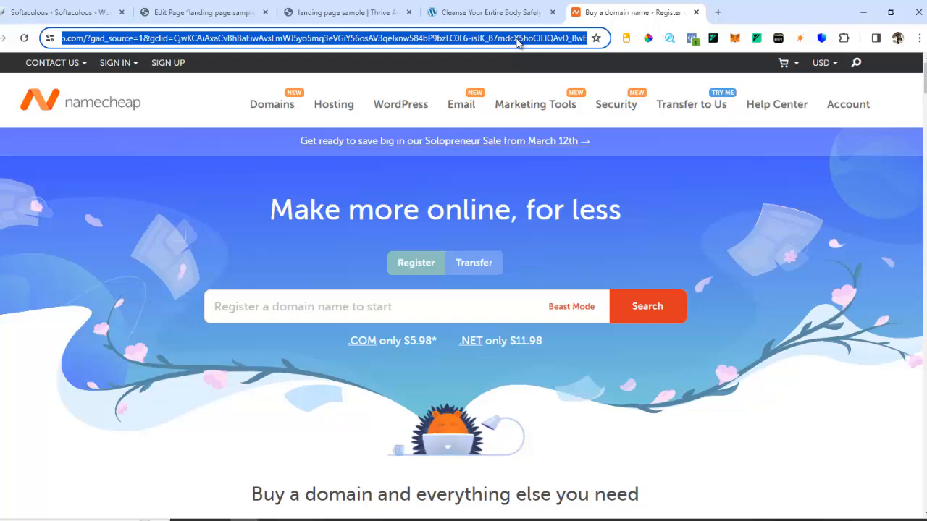
text(ALLOW)
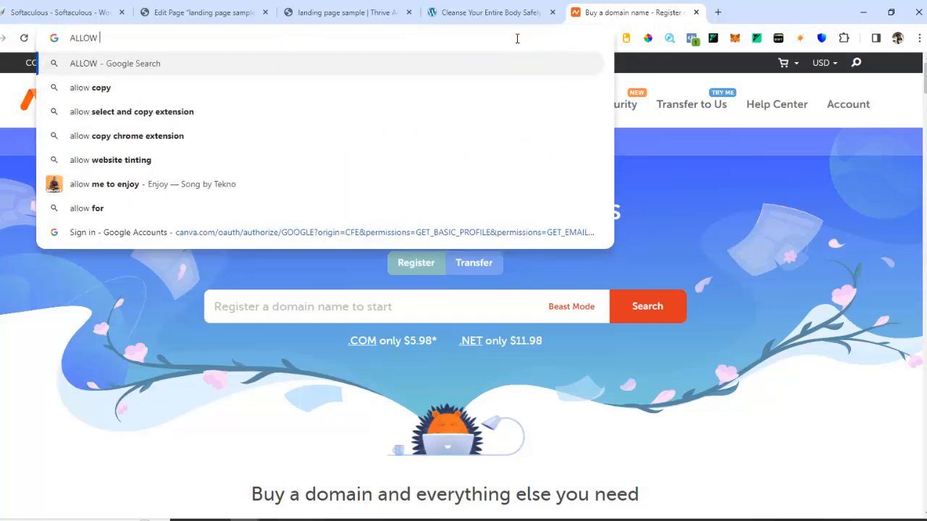
click(227, 123)
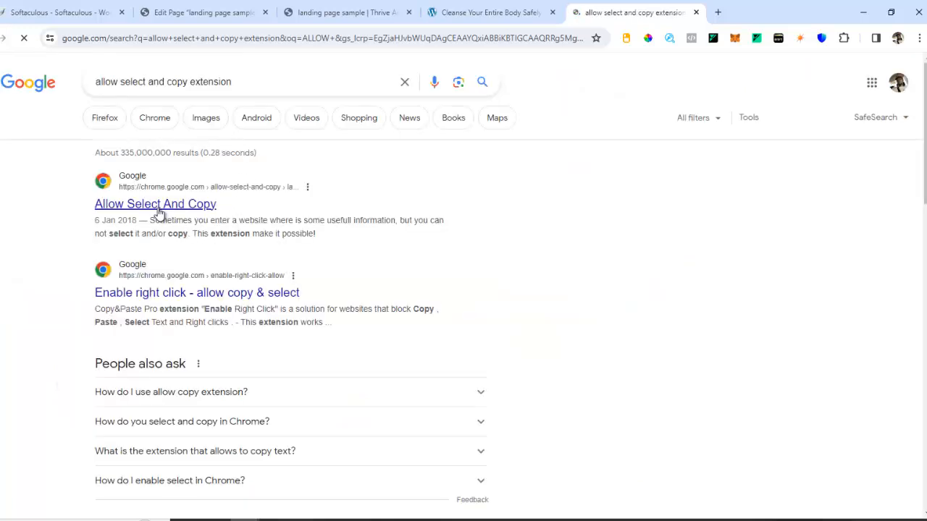
click(156, 210)
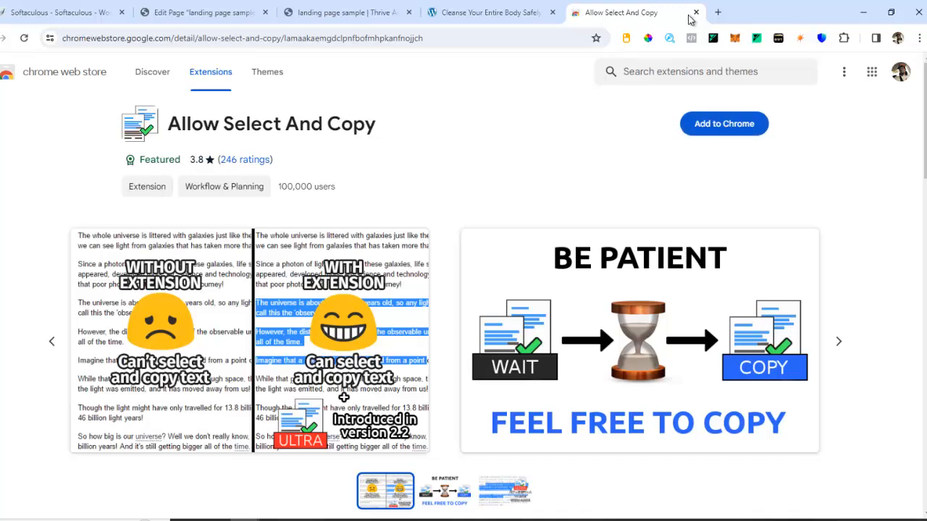
Recopy the selected delivery line from the Cleanse sales page and paste it over the placeholder in the landing page's text element
click(493, 12)
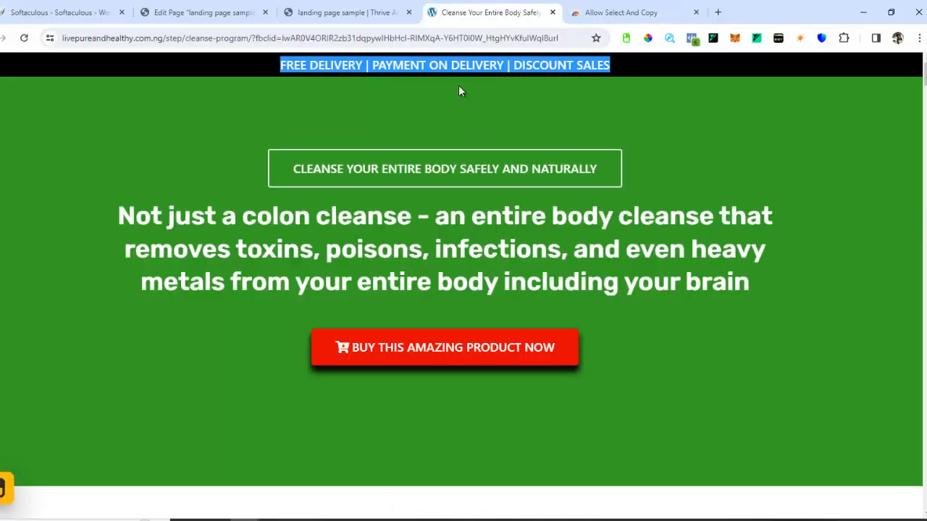
right_click(460, 64)
click(483, 76)
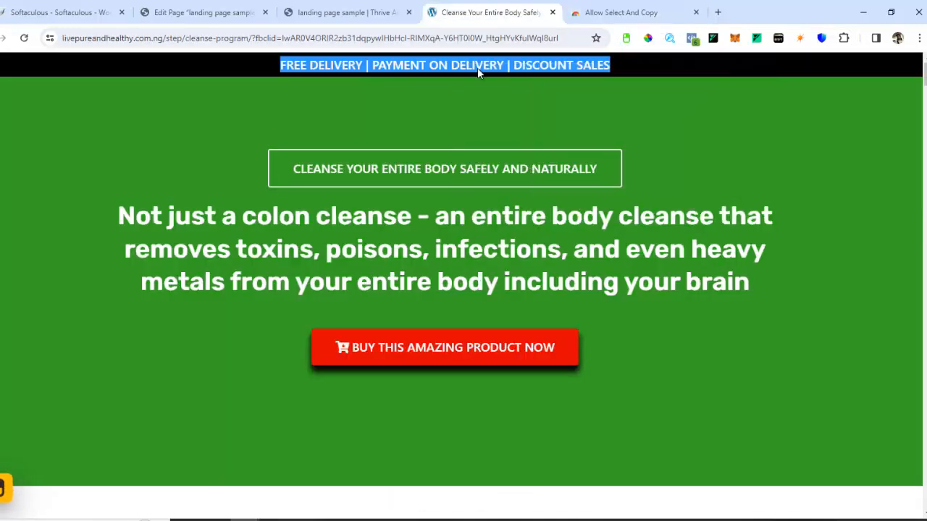
click(353, 13)
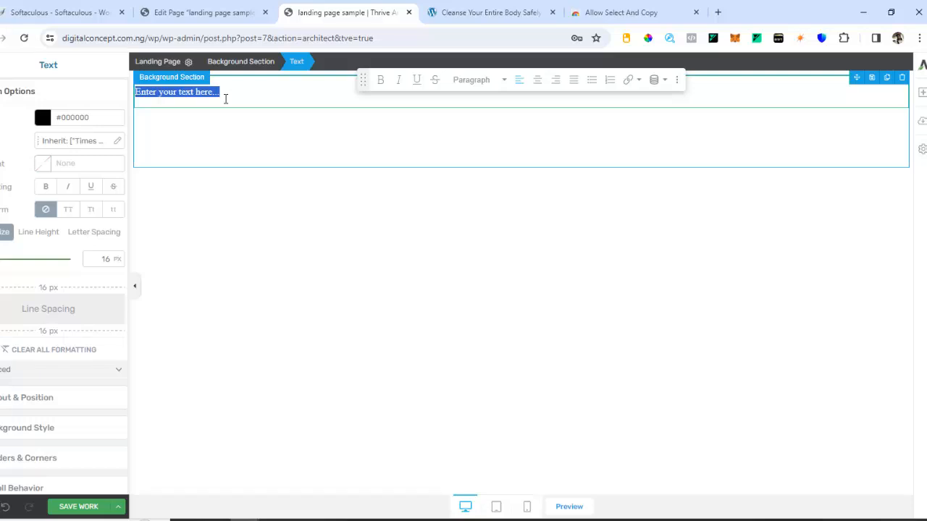
key(ctrl+v)
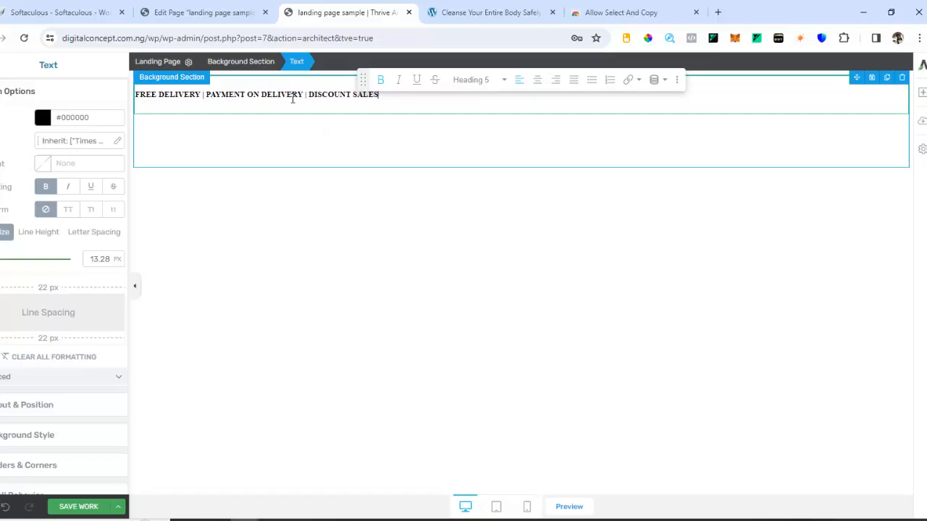
Try the left, right and justified alignments on the delivery line and set it to centered
triple_click(292, 99)
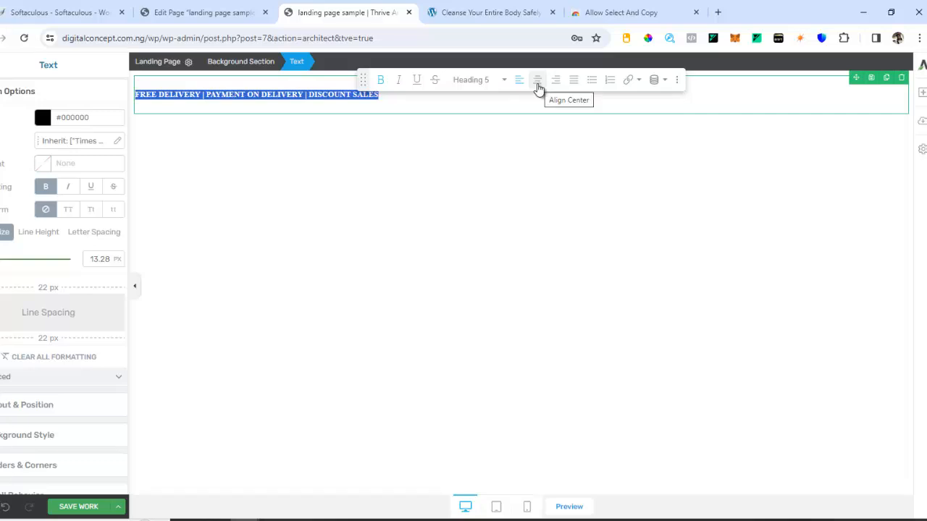
click(539, 87)
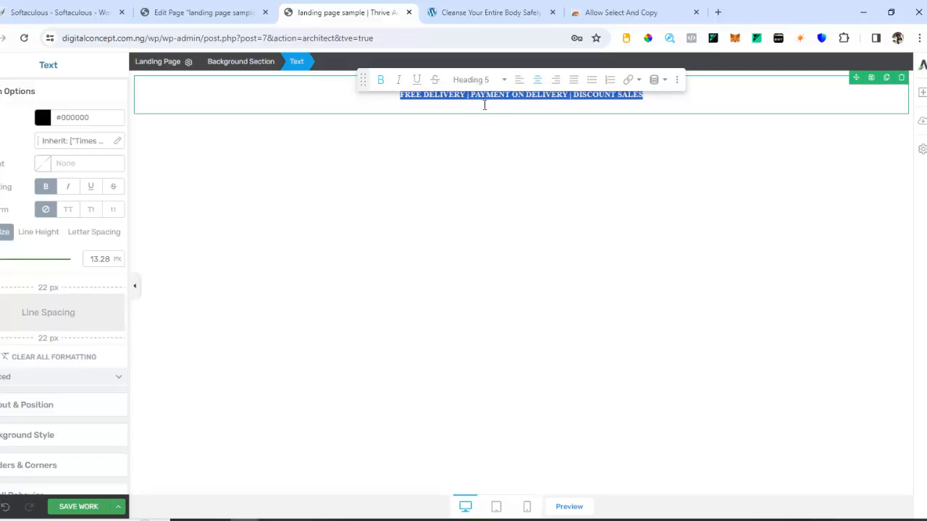
click(519, 81)
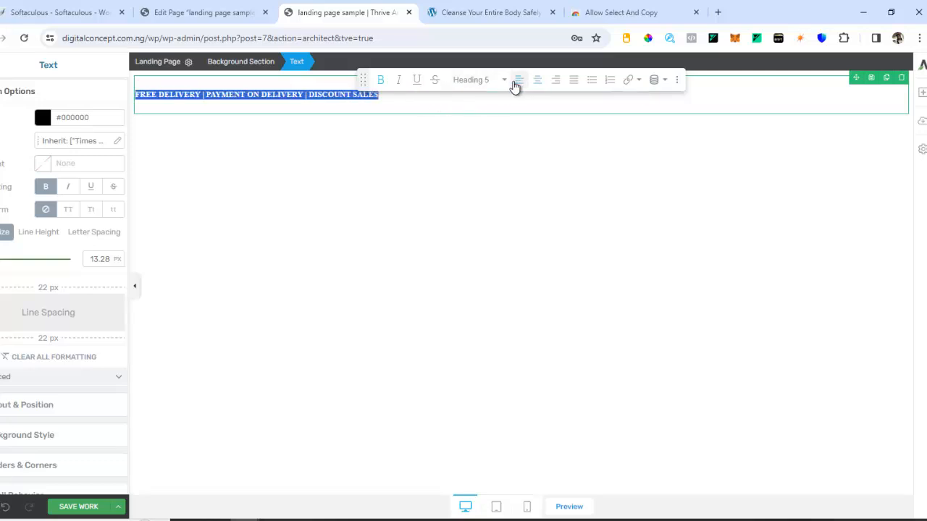
click(557, 83)
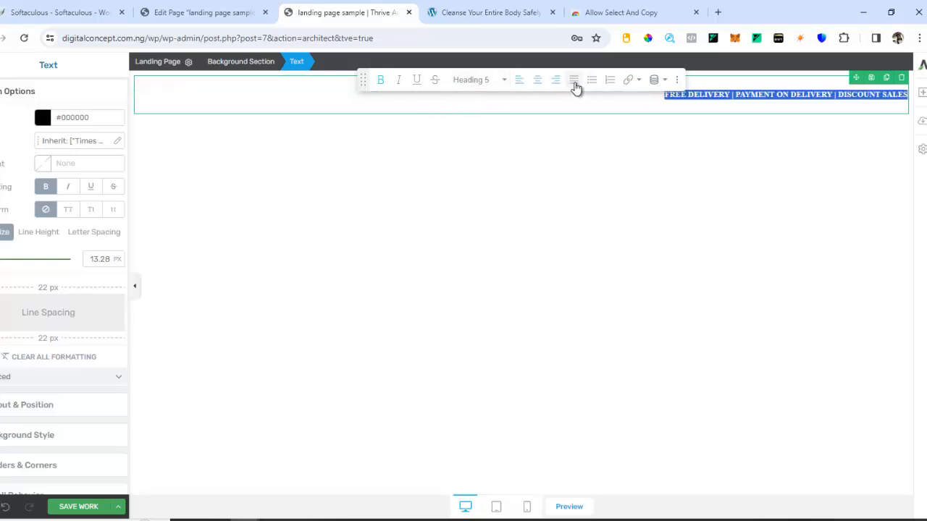
click(573, 85)
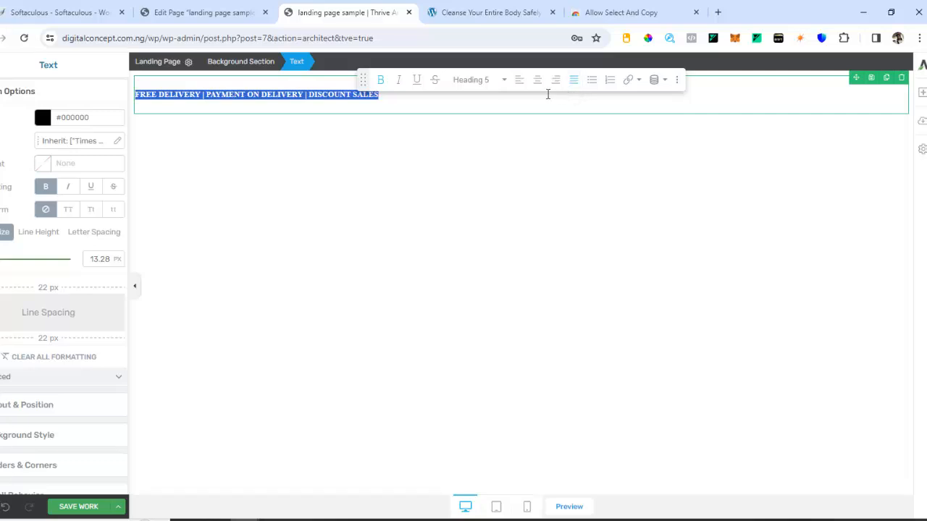
click(538, 83)
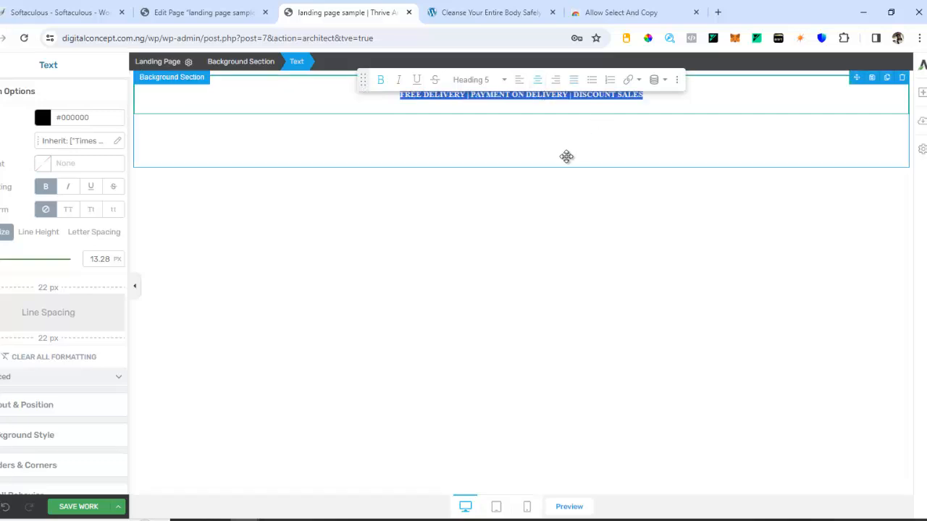
Compare with the sales page's banner and give the delivery text element a solid black #000000 background at 100 opacity
click(499, 13)
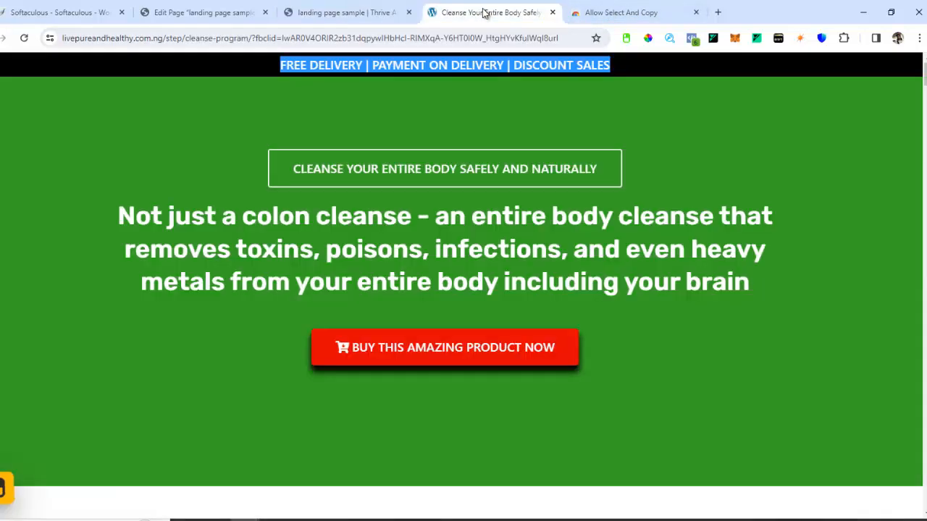
click(647, 117)
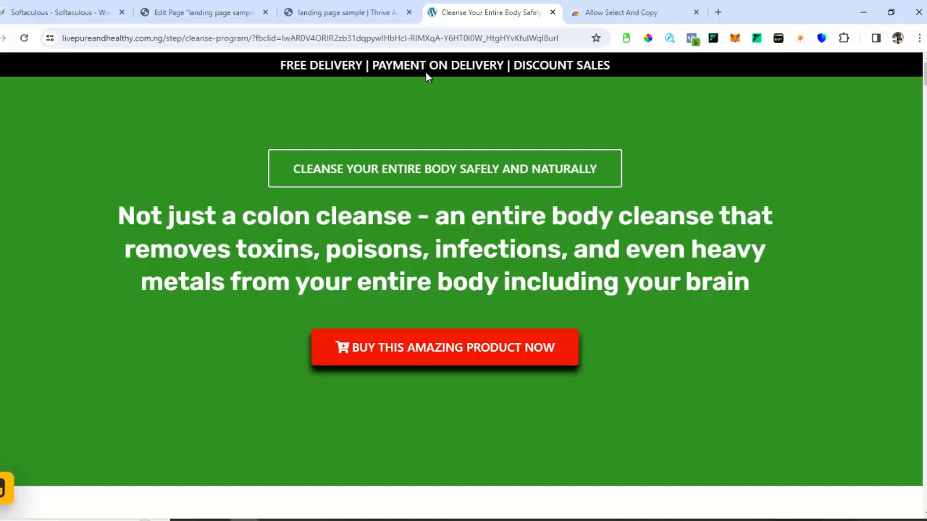
click(352, 16)
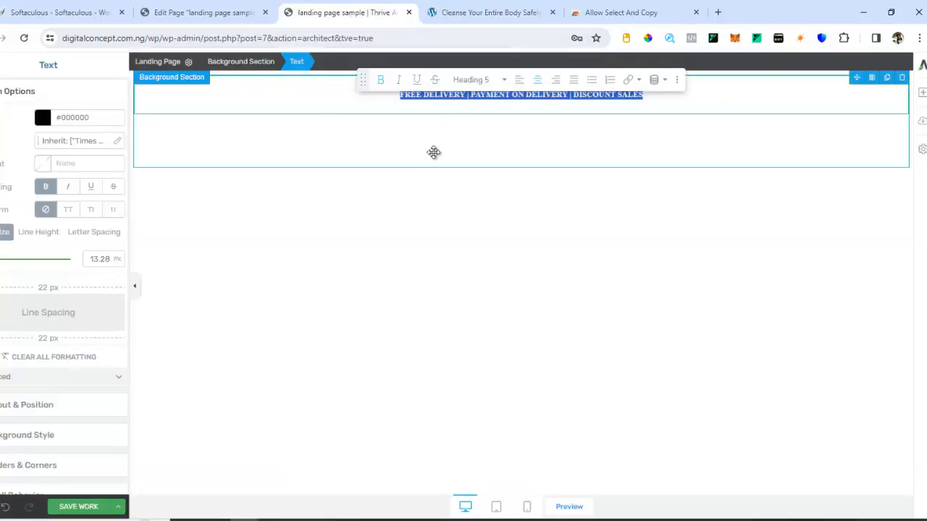
click(486, 184)
click(345, 84)
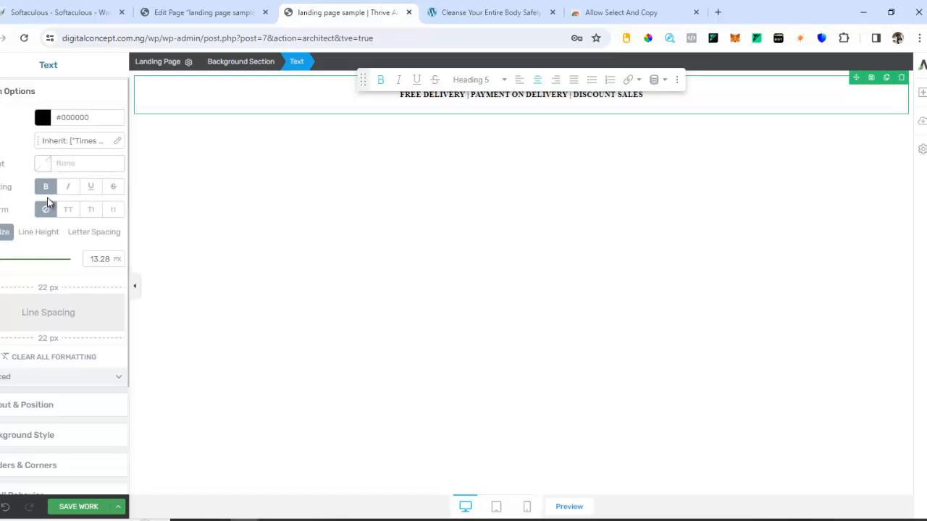
scroll(44, 239, down, 2)
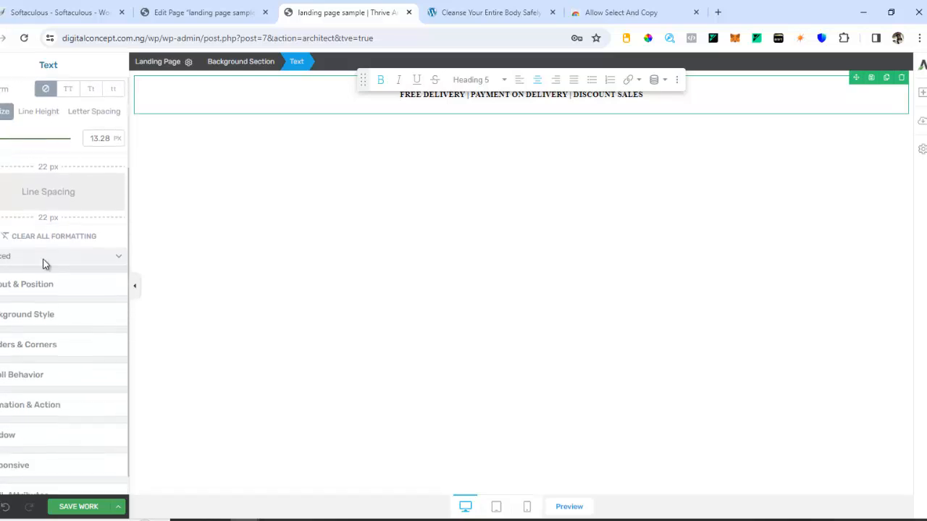
click(44, 318)
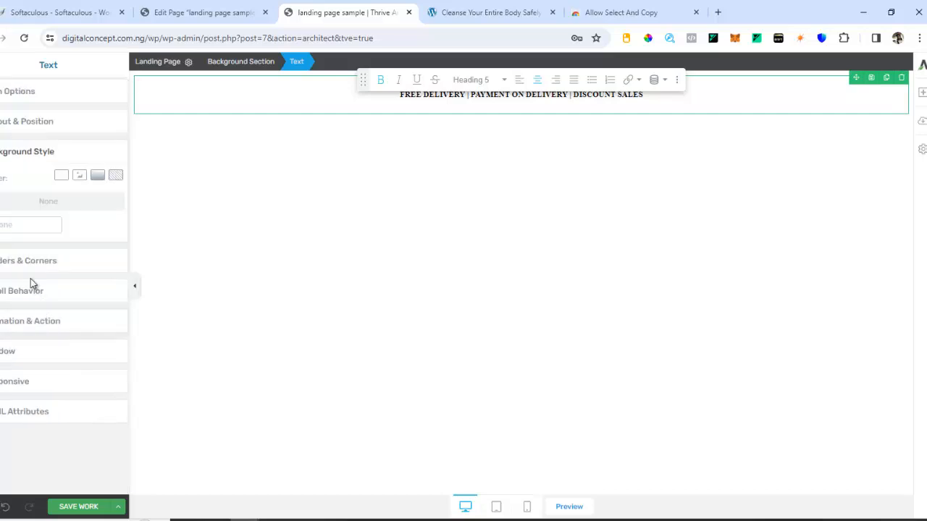
click(61, 178)
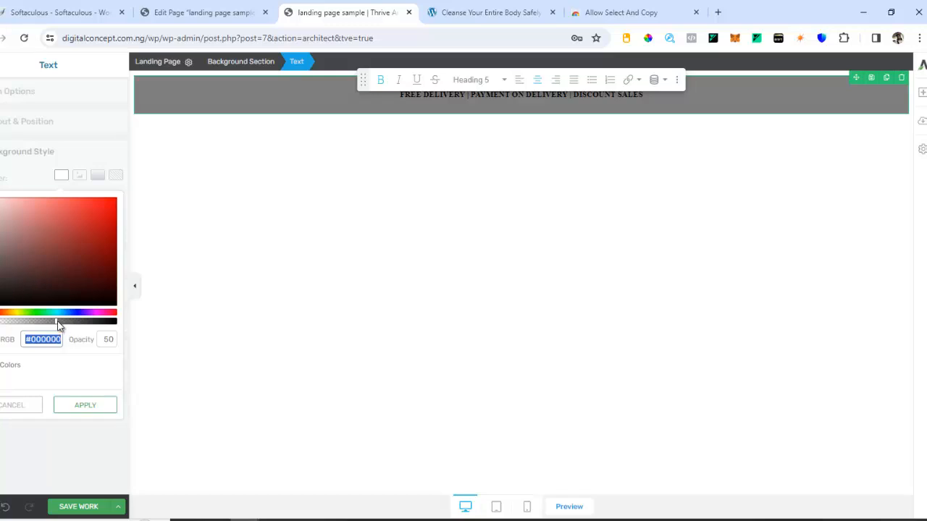
drag(56, 324, 114, 335)
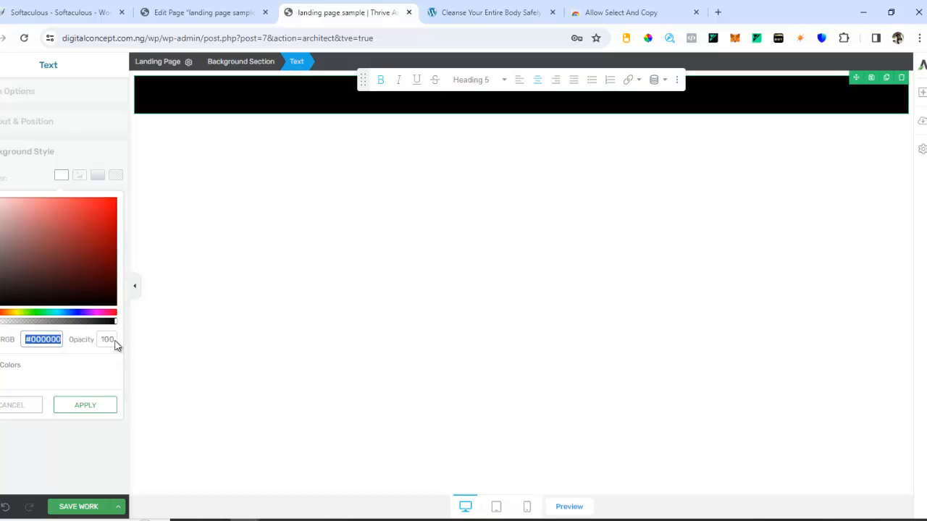
click(90, 408)
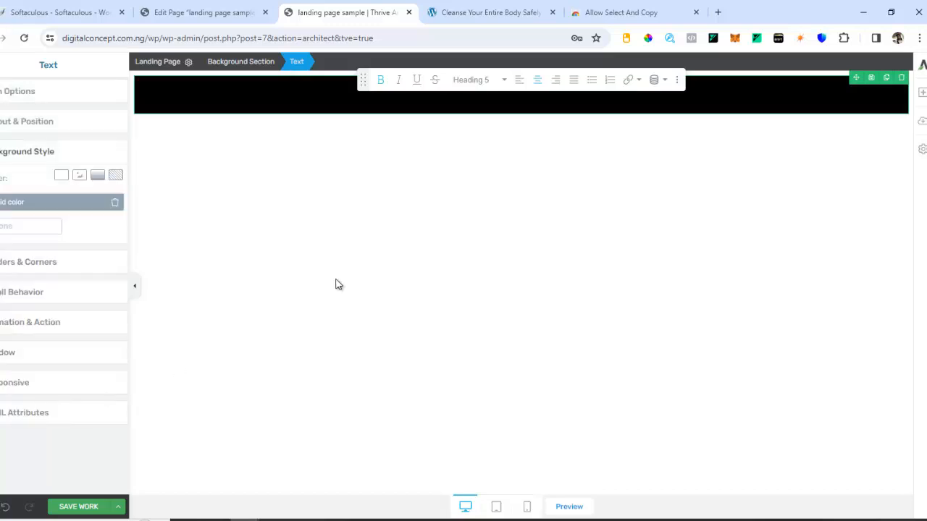
Set the font color of the whole delivery line on the black bar to white, #ffffff
click(317, 141)
click(455, 94)
double_click(457, 95)
click(471, 103)
double_click(457, 101)
triple_click(457, 101)
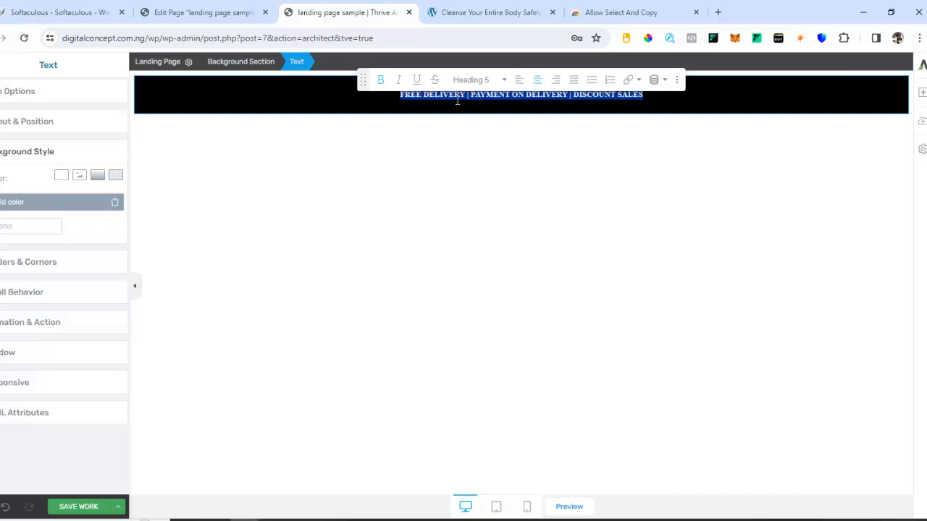
click(32, 95)
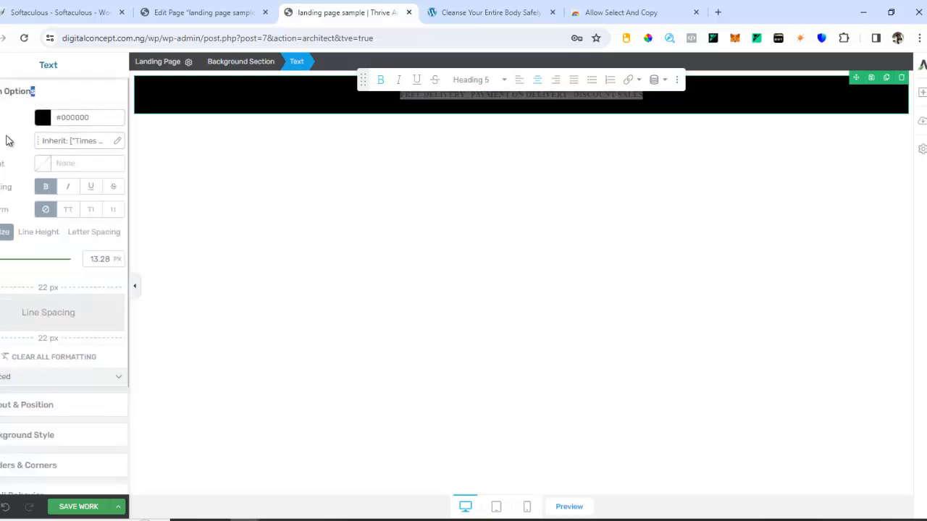
click(43, 117)
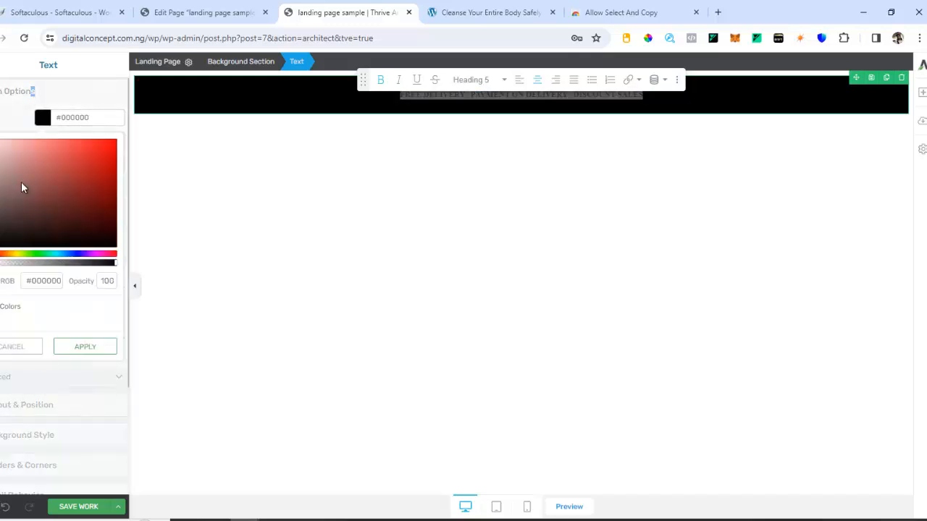
click(2, 150)
drag(1, 144, 0, 139)
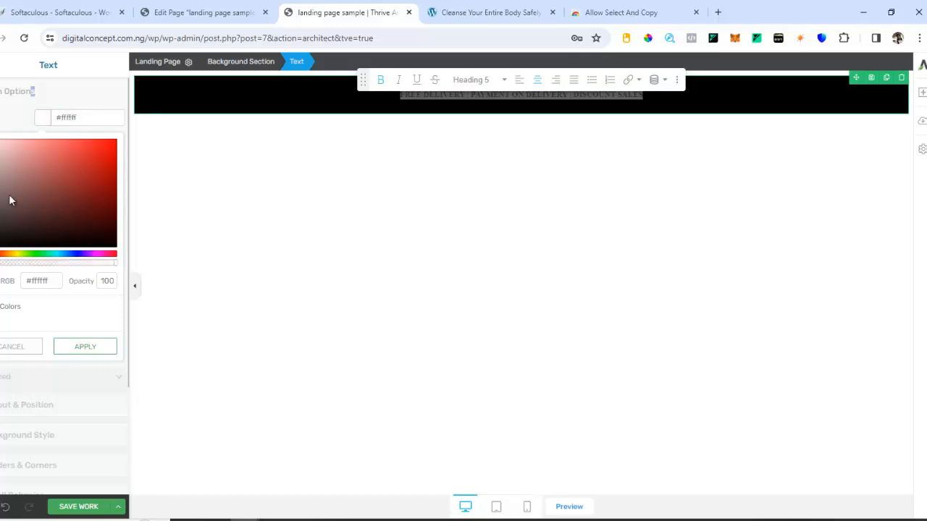
click(85, 347)
click(309, 185)
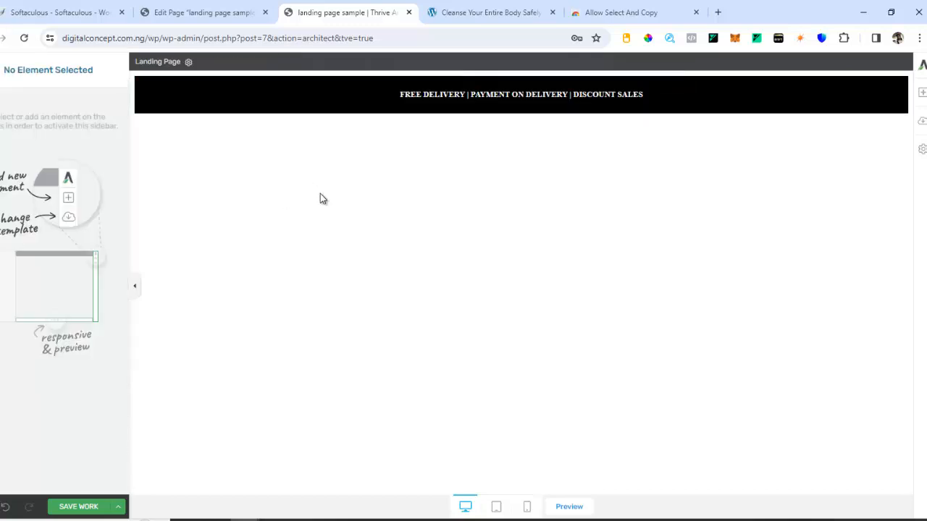
Set the font size of the delivery line on the black bar to 25 px and its line height to 0.35 em
triple_click(484, 95)
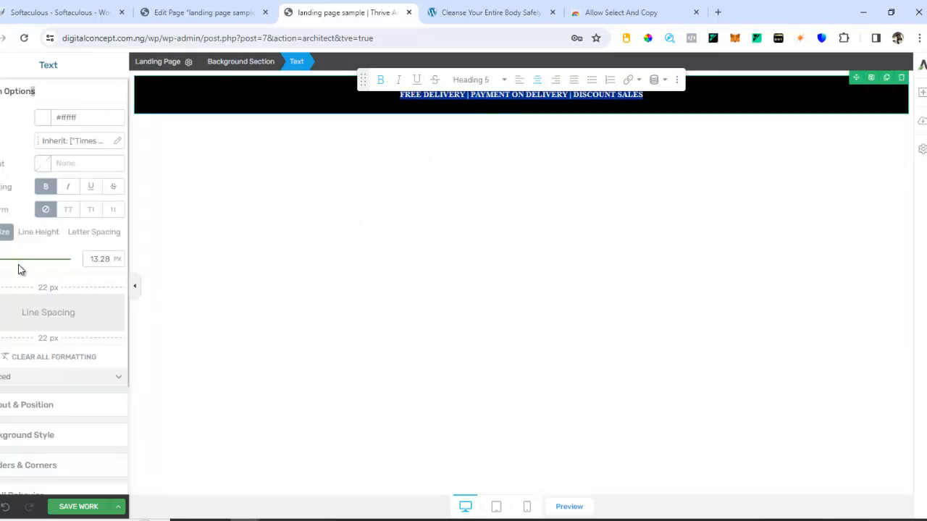
drag(2, 259, 0, 266)
click(29, 240)
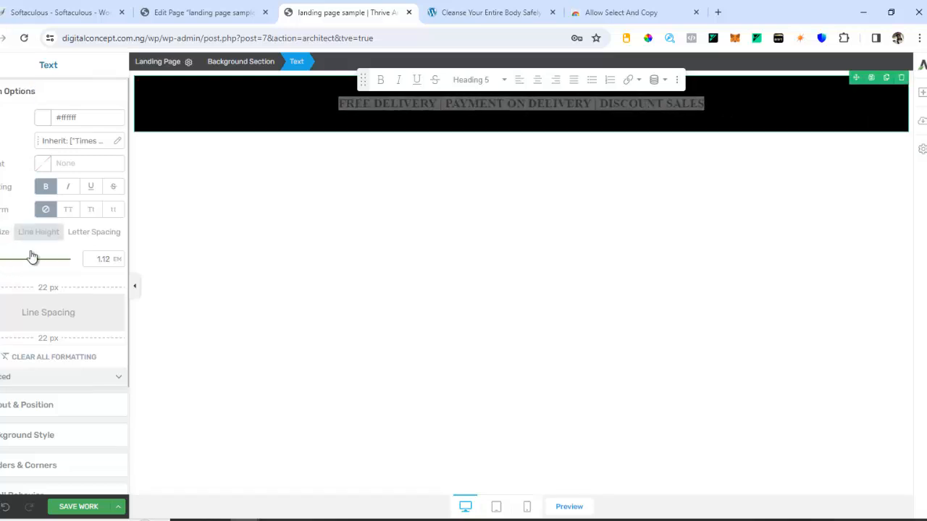
drag(2, 260, 2, 265)
click(3, 232)
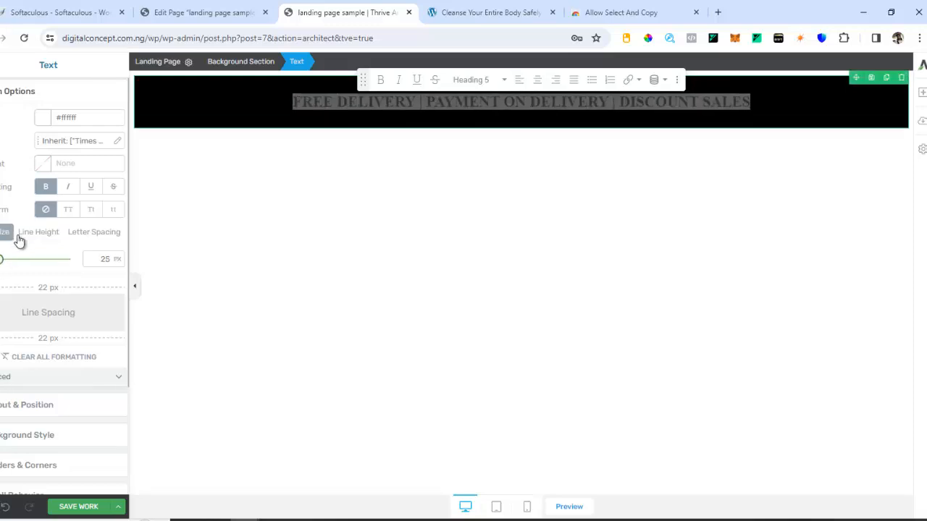
click(20, 234)
drag(0, 259, 2, 259)
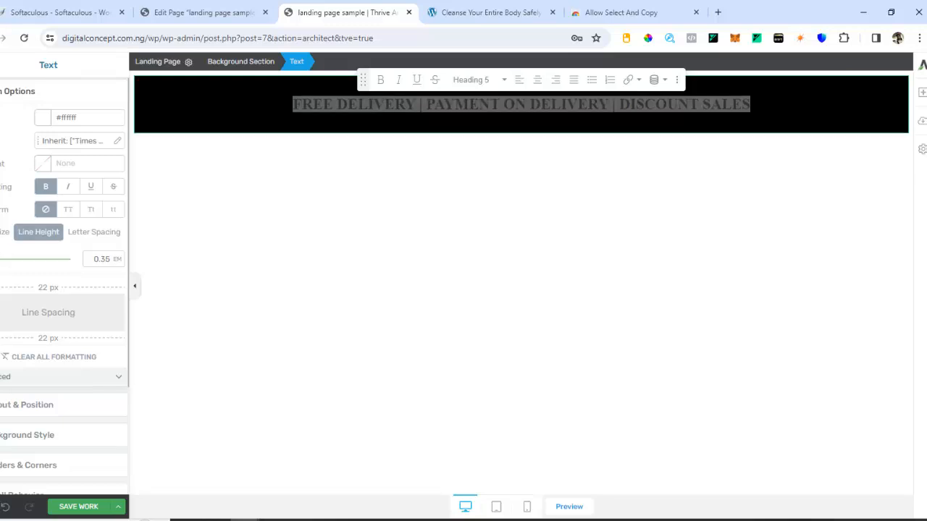
click(372, 163)
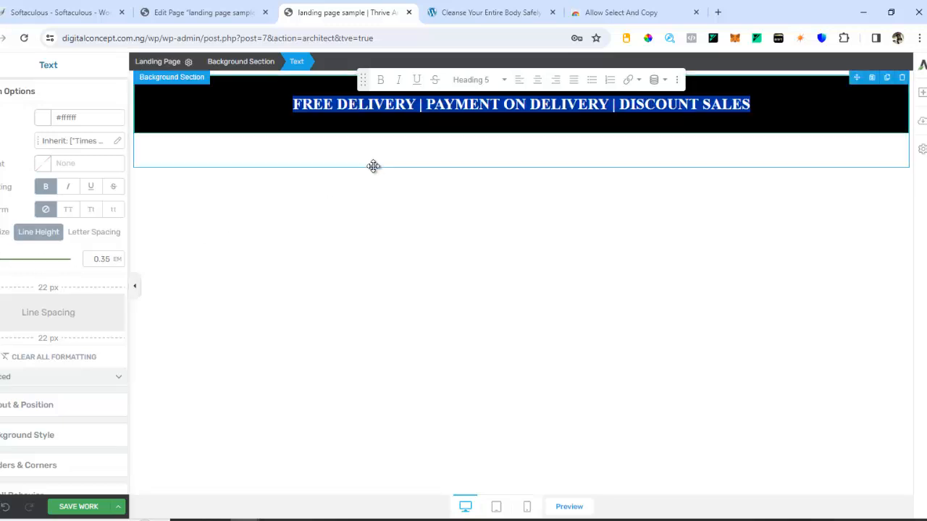
click(572, 317)
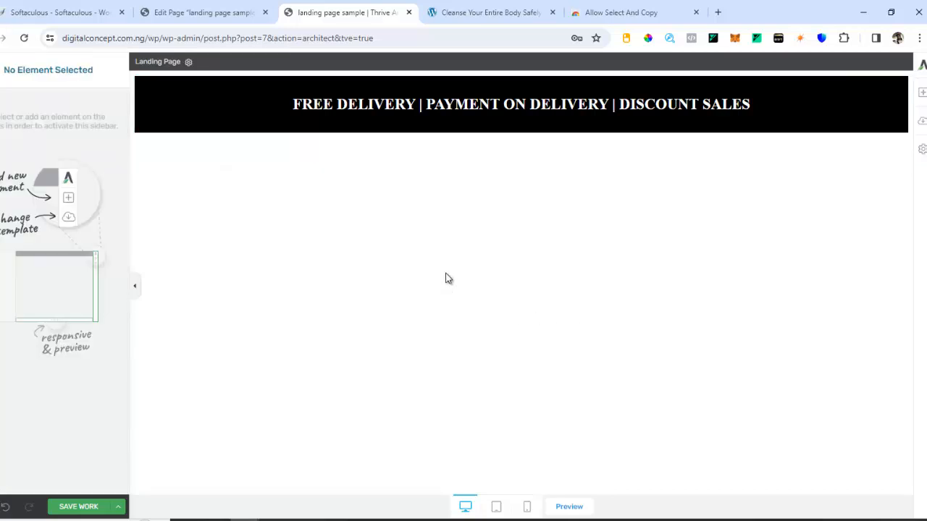
Check the sales page's green hero section and add a new text element directly below the landing page's black delivery bar
click(481, 14)
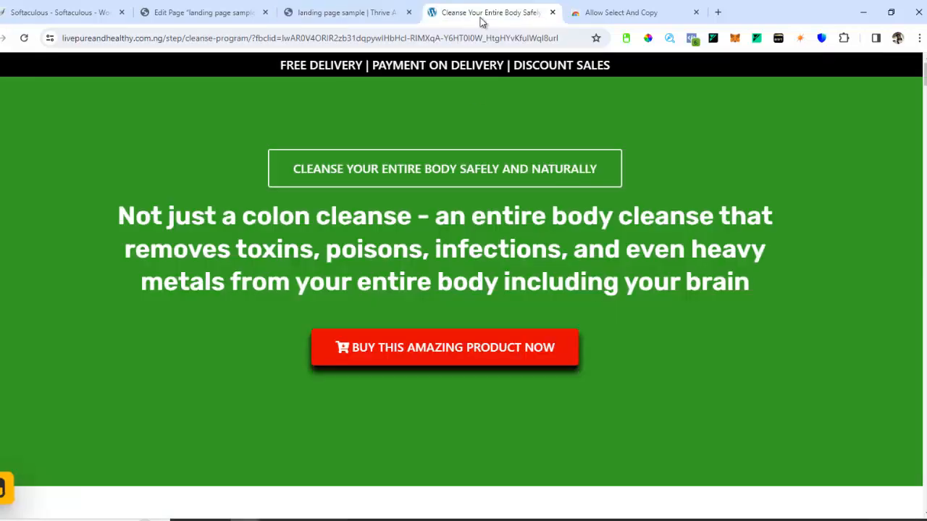
scroll(312, 181, down, 2)
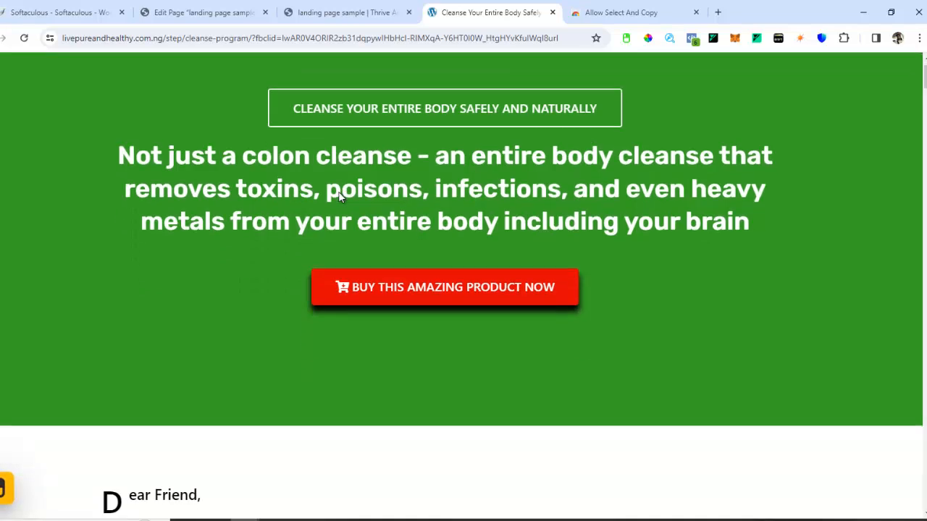
scroll(338, 192, up, 2)
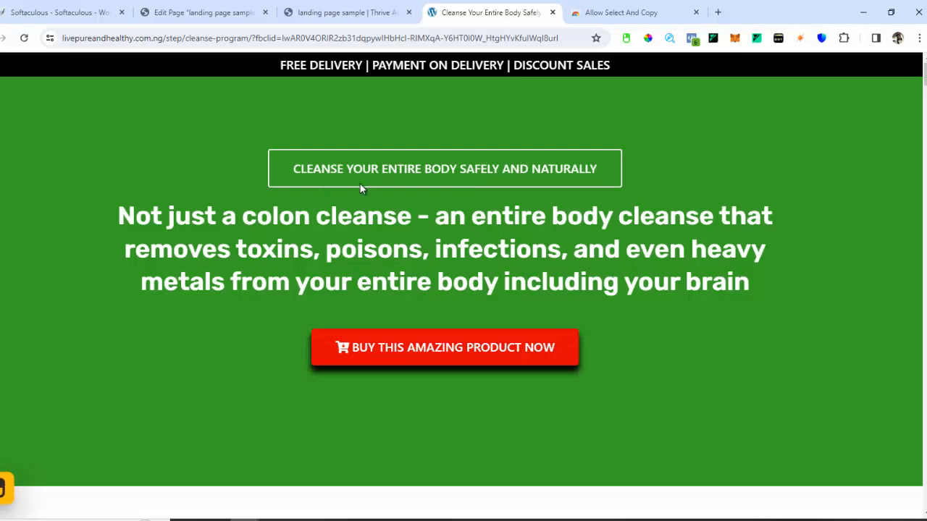
click(377, 14)
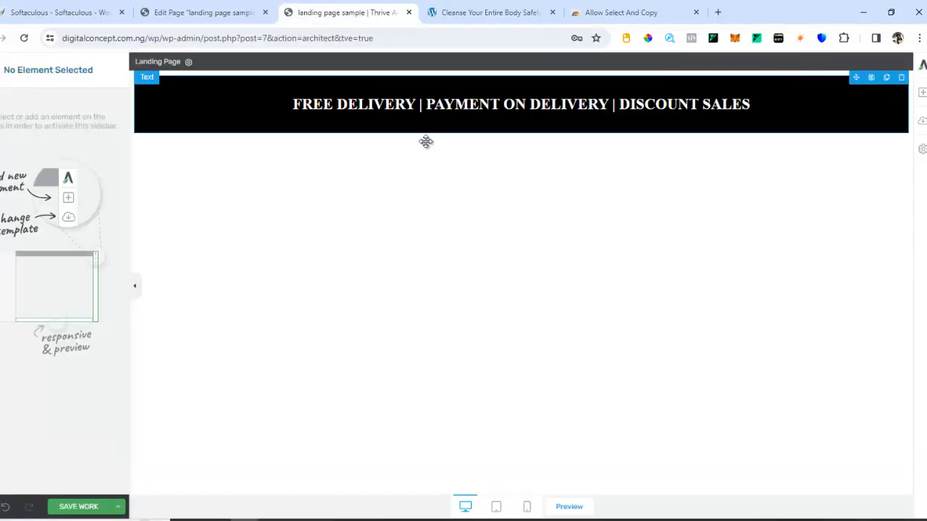
click(922, 92)
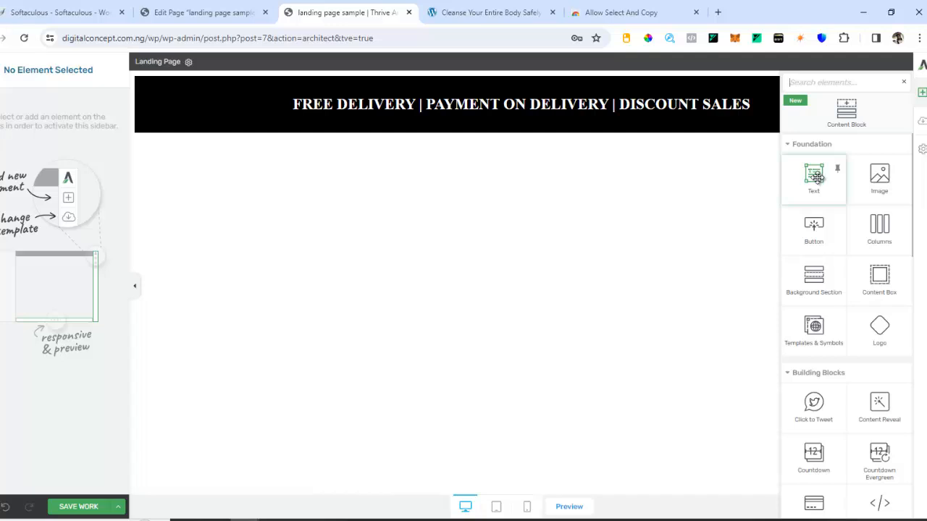
drag(816, 178, 569, 113)
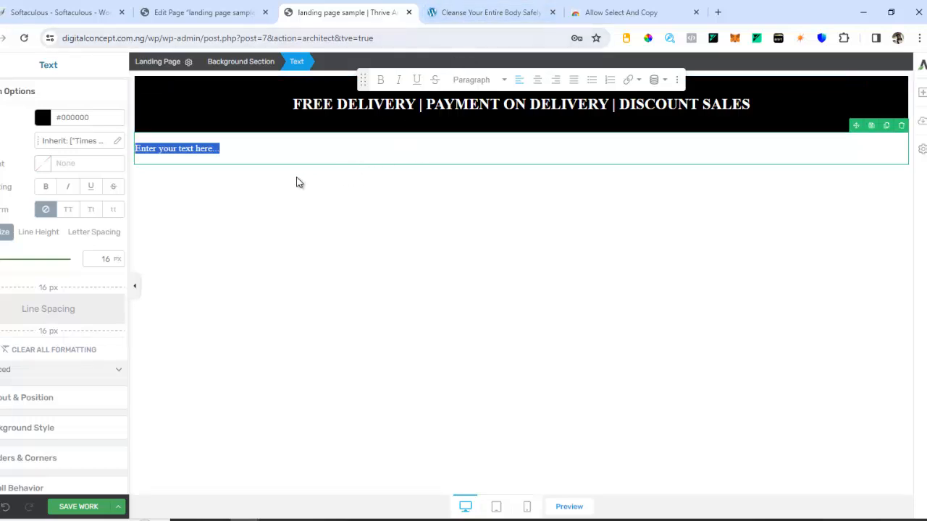
click(312, 201)
click(221, 151)
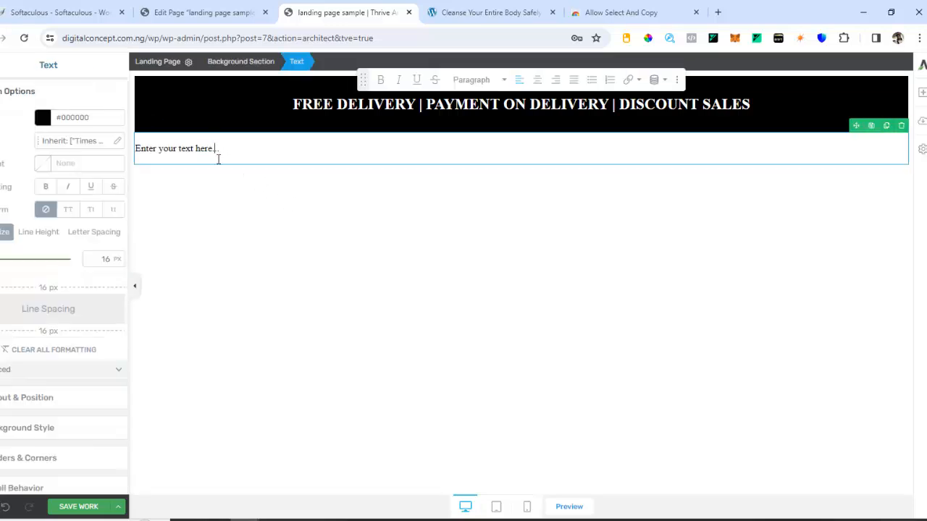
click(237, 166)
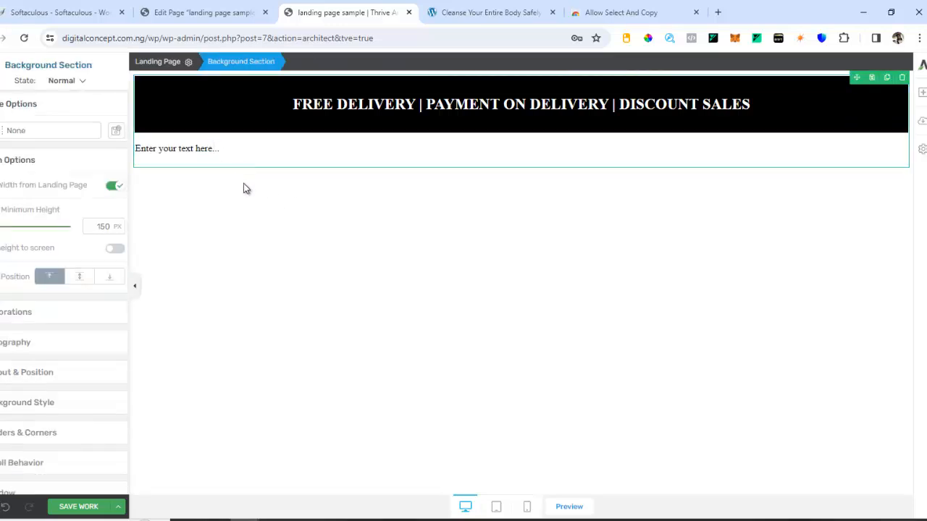
click(244, 188)
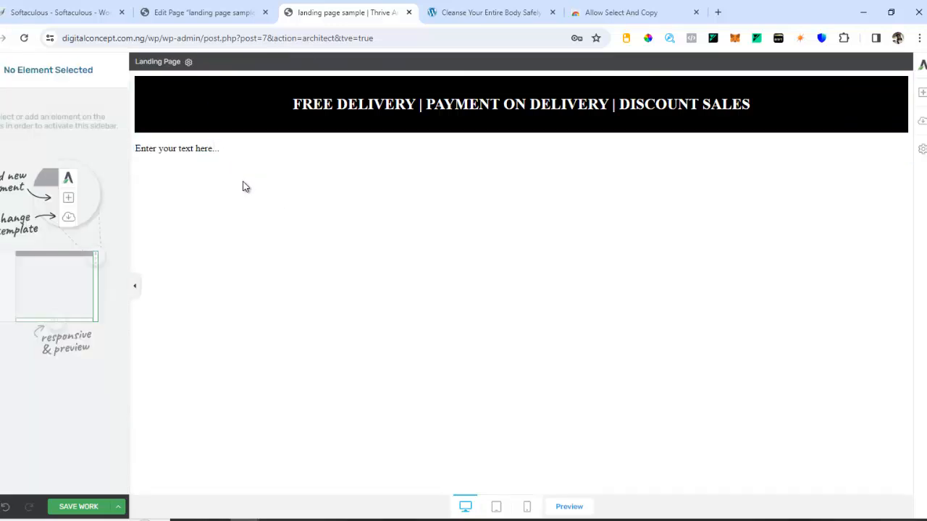
Copy "CLEANSE YOUR ENTIRE BODY SAFELY AND NATURALLY" from the sales page and paste it over the new text element's placeholder
click(222, 150)
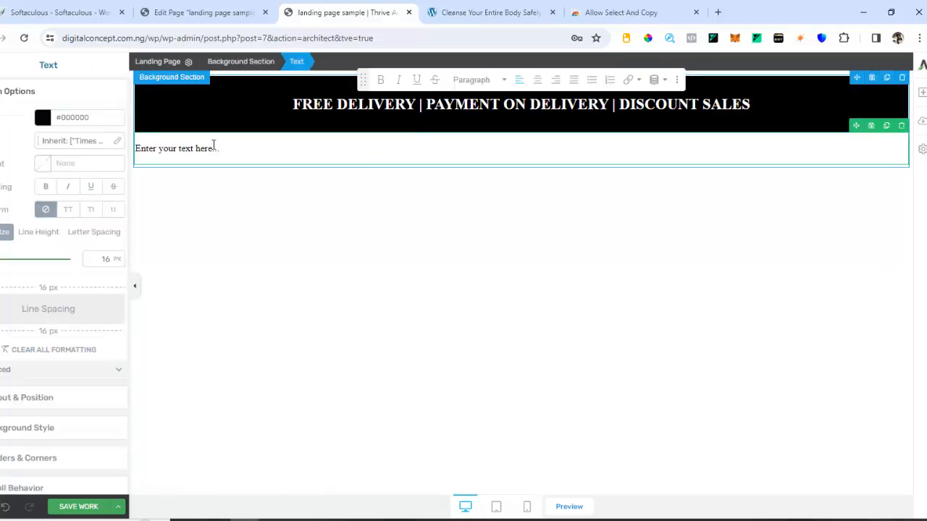
triple_click(194, 148)
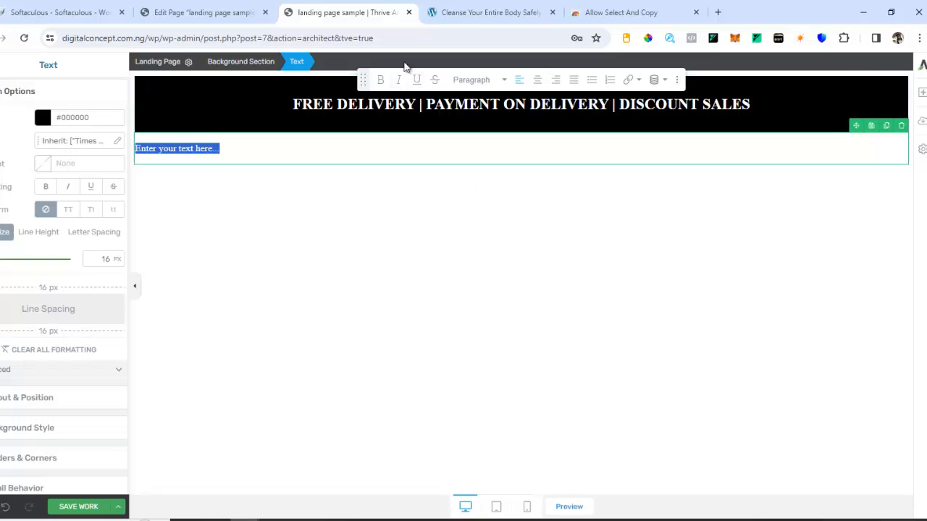
click(462, 13)
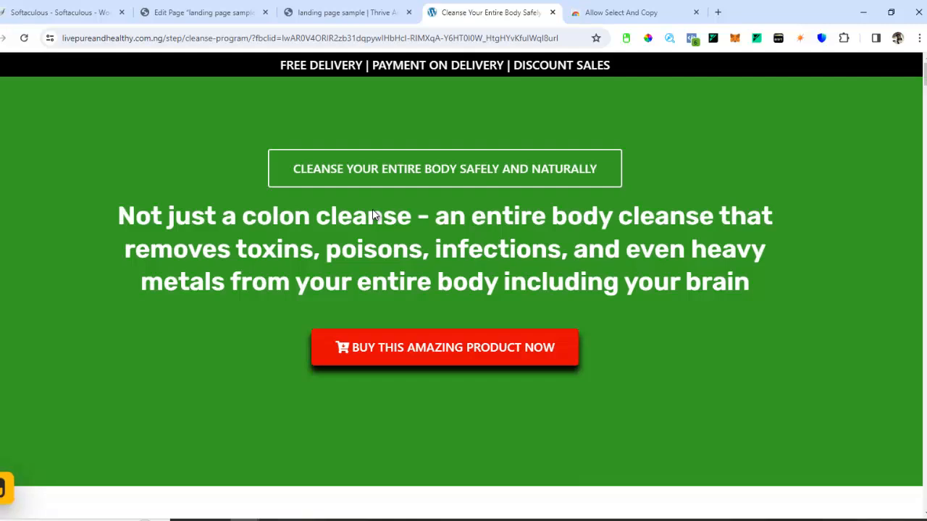
drag(298, 170, 457, 170)
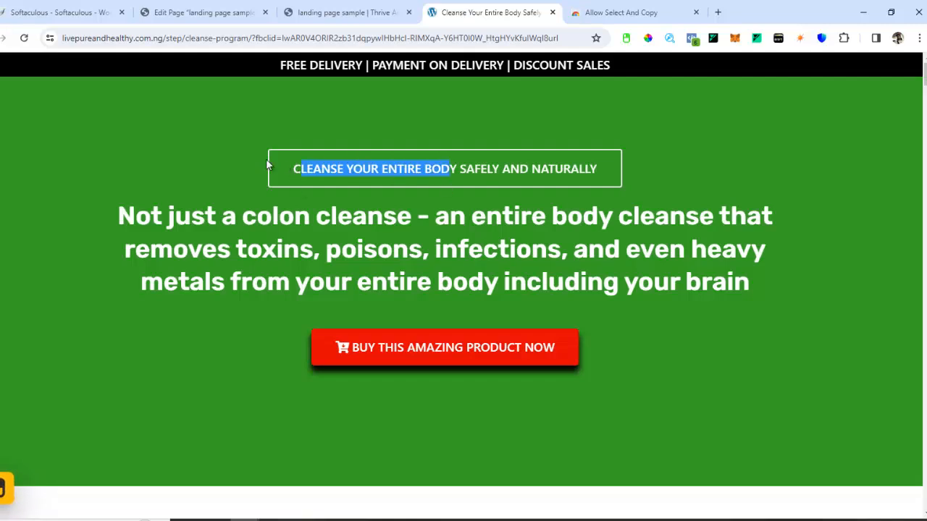
click(289, 167)
drag(289, 169, 575, 179)
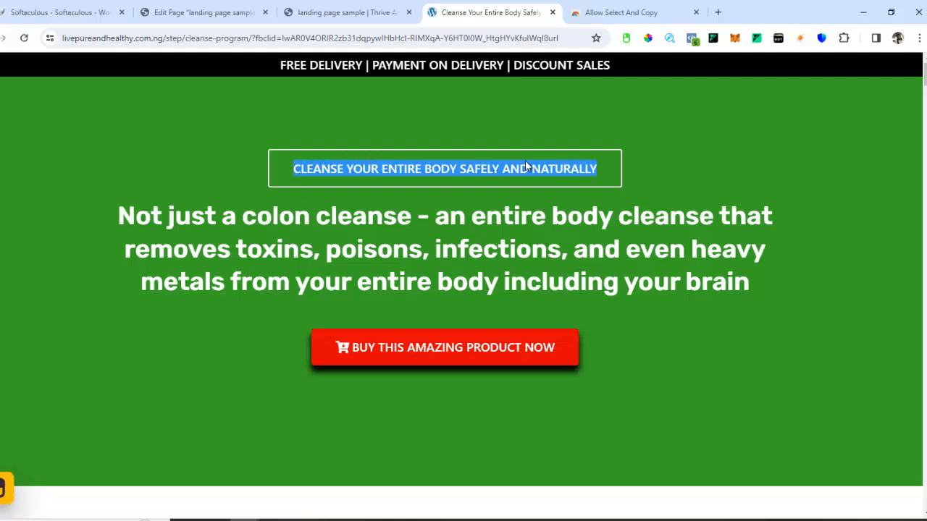
right_click(526, 162)
click(562, 175)
click(352, 13)
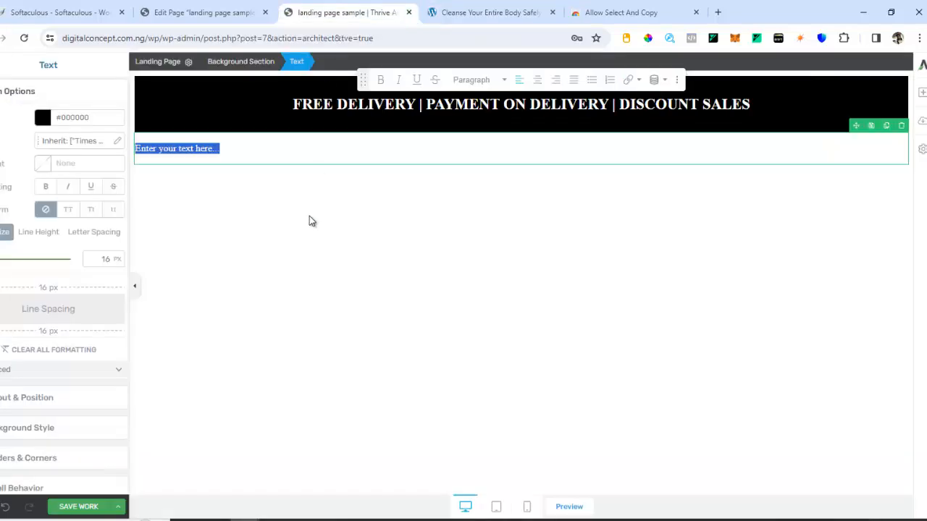
key(ctrl+v)
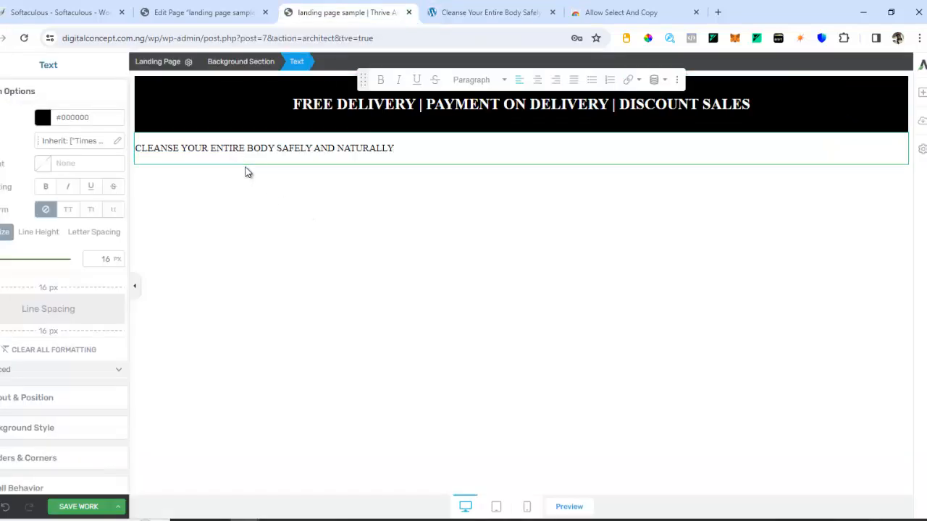
Center the whole pasted Cleanse headline below the delivery bar
click(243, 152)
triple_click(242, 151)
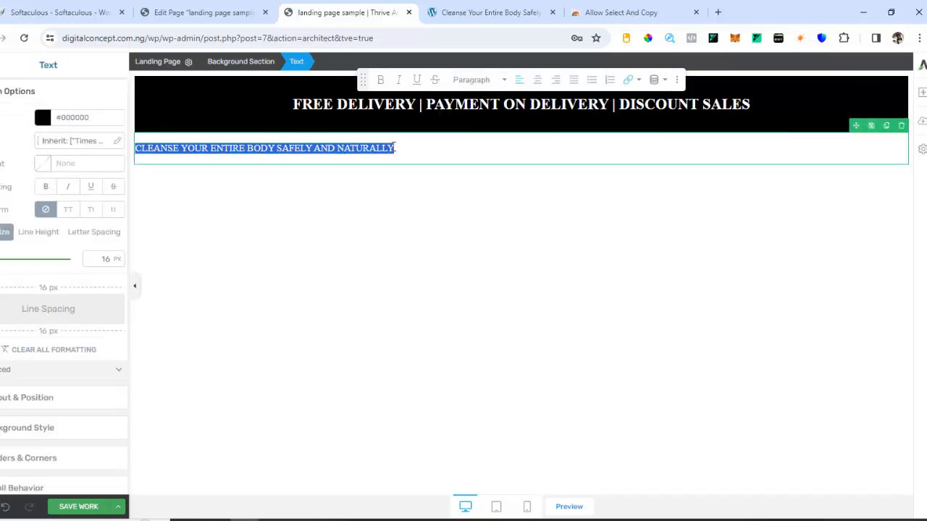
click(540, 84)
Add another text element in its own section beneath the centered Cleanse headline
click(919, 92)
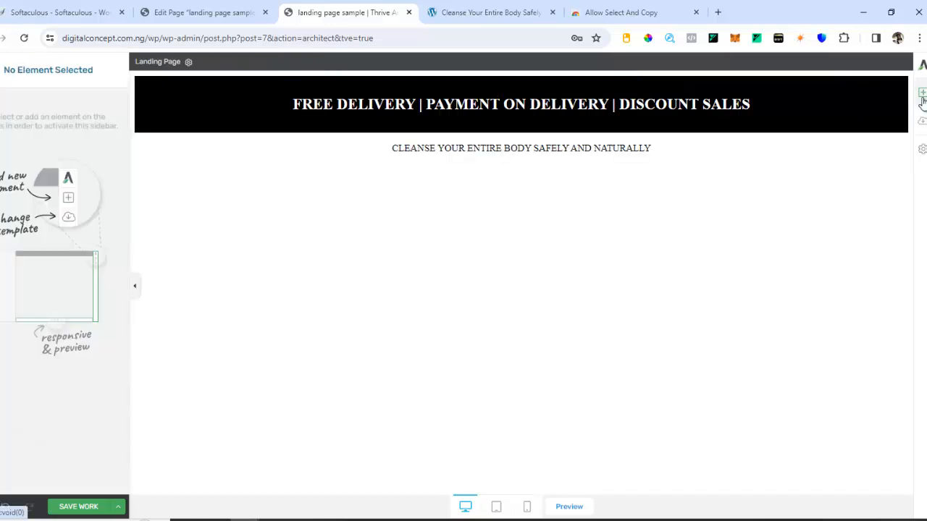
click(920, 92)
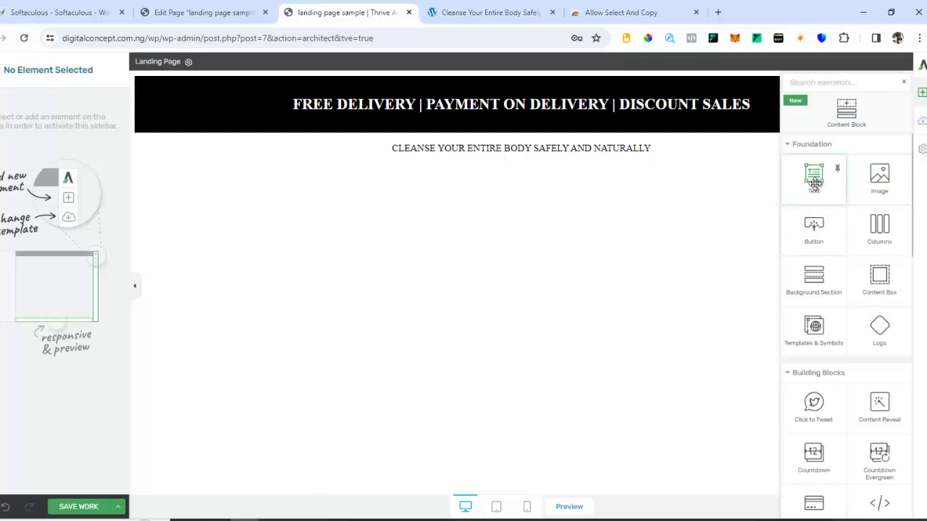
drag(814, 182, 529, 168)
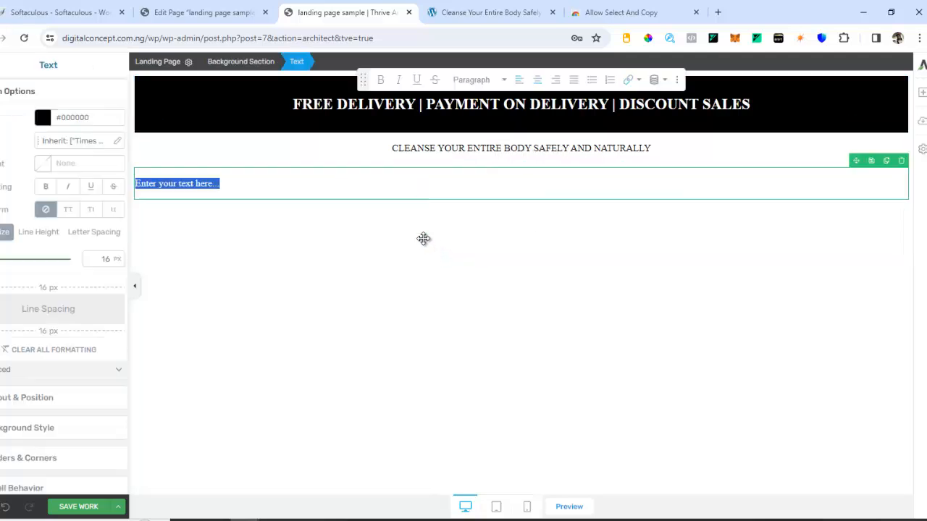
Try a green #01e42a background color at 50 opacity on the background section around the new placeholder text
click(415, 214)
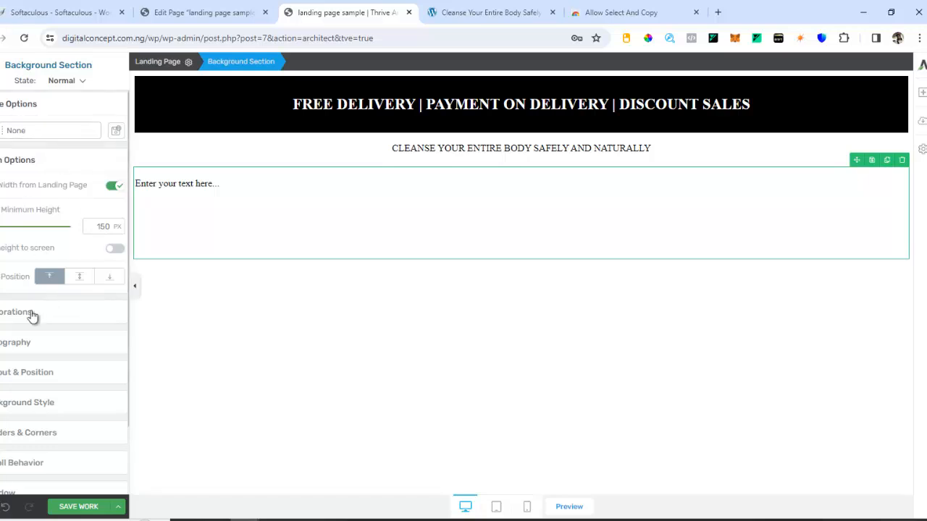
click(30, 406)
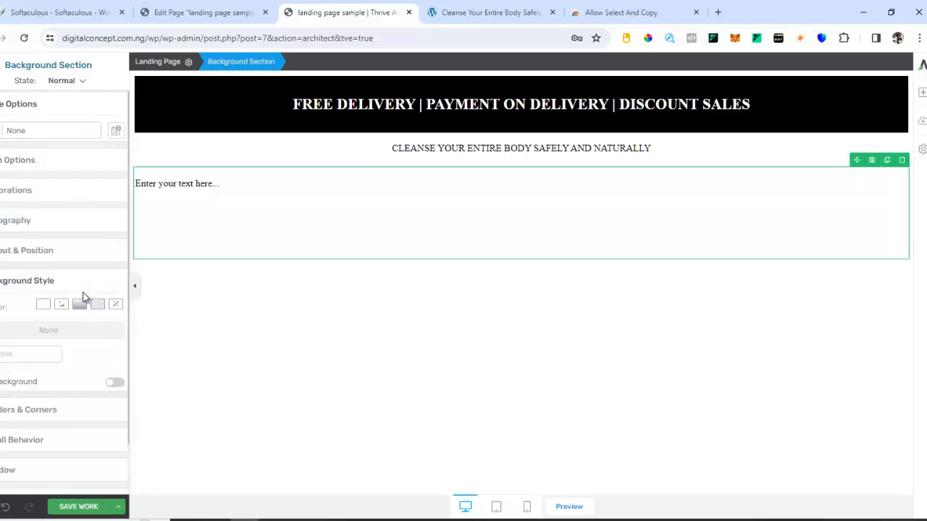
click(42, 304)
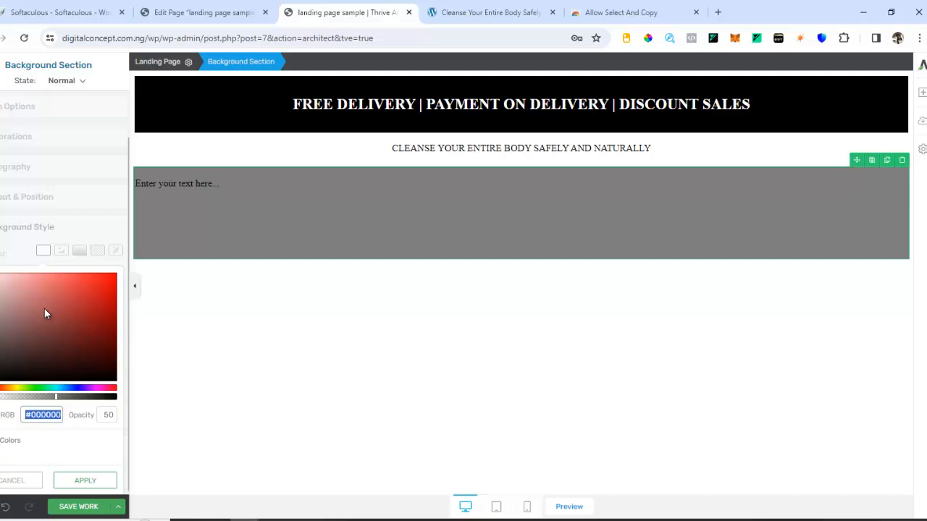
click(39, 388)
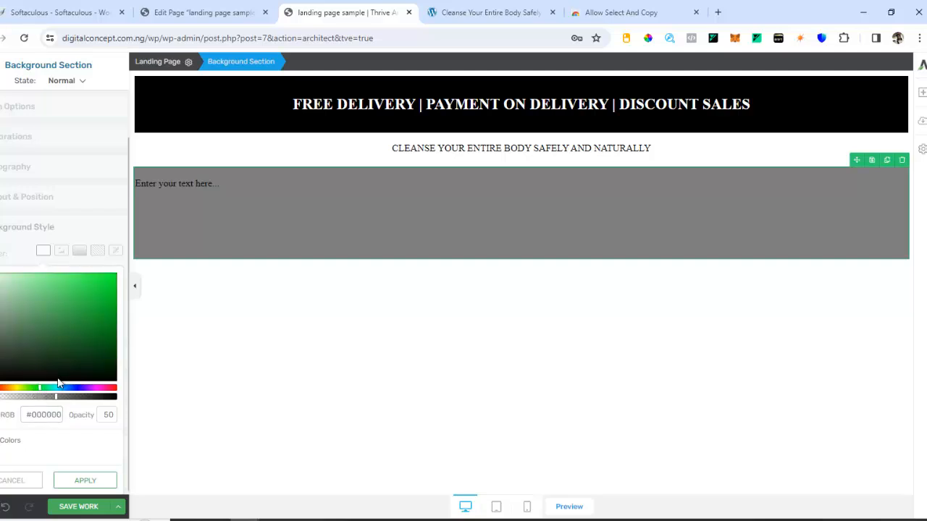
drag(99, 282, 115, 284)
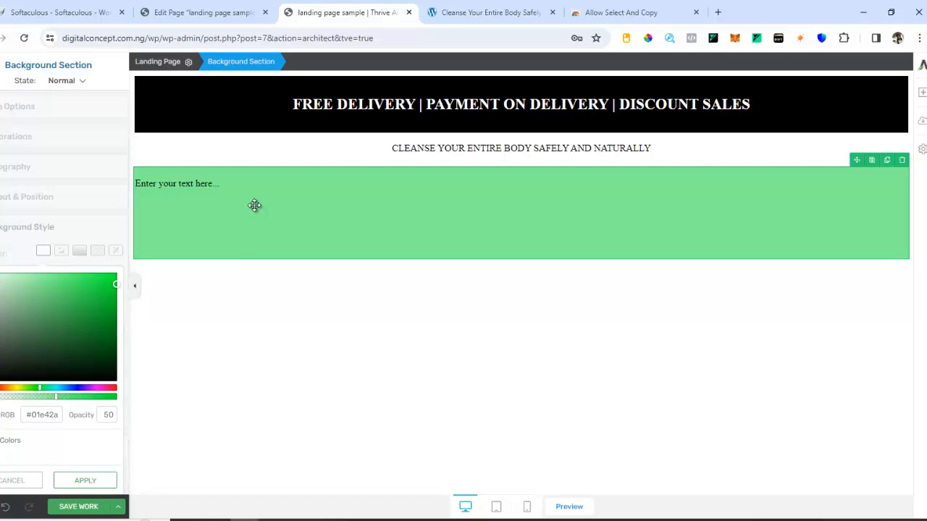
Delete the green background section and the Cleanse headline text element below the delivery bar
click(901, 160)
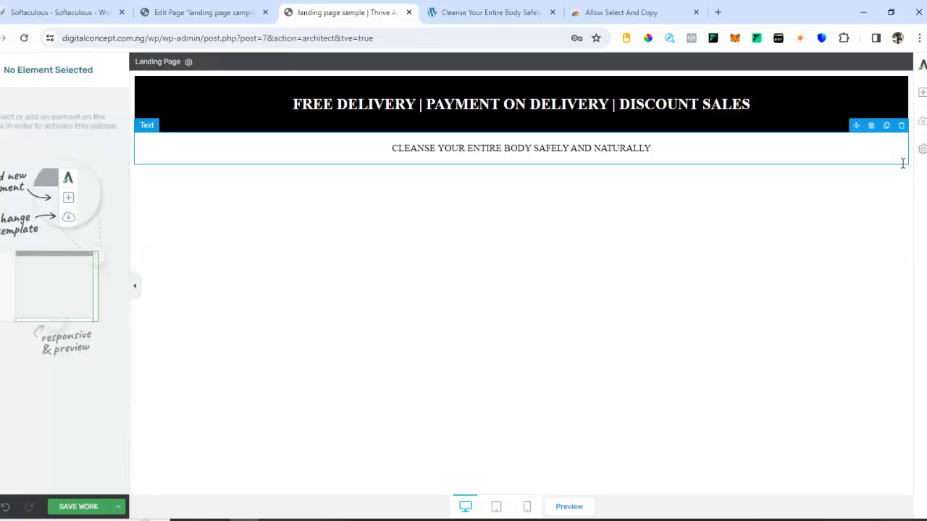
click(902, 125)
click(489, 151)
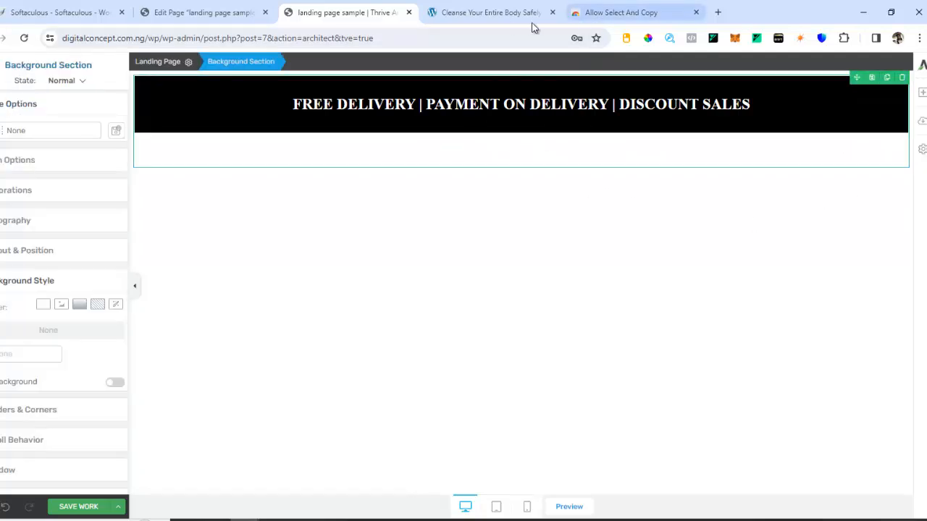
Search Google for a color picker extension and open the ColorPick Eyedropper page in the Chrome Web Store
click(496, 17)
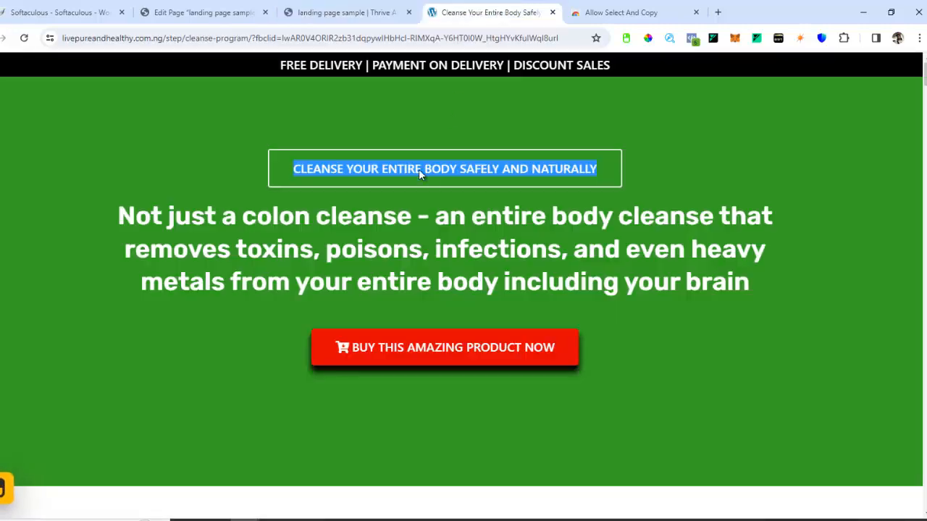
click(630, 7)
click(844, 38)
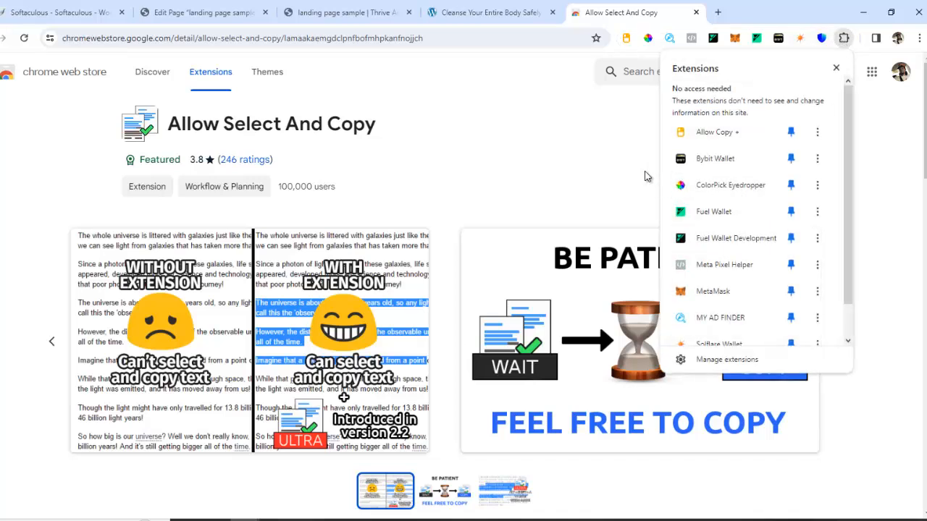
click(484, 40)
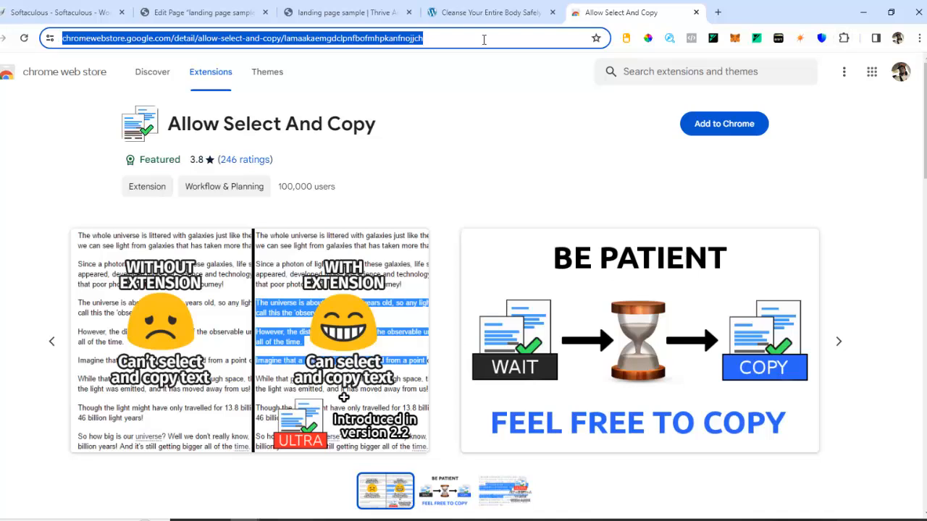
text(COLO)
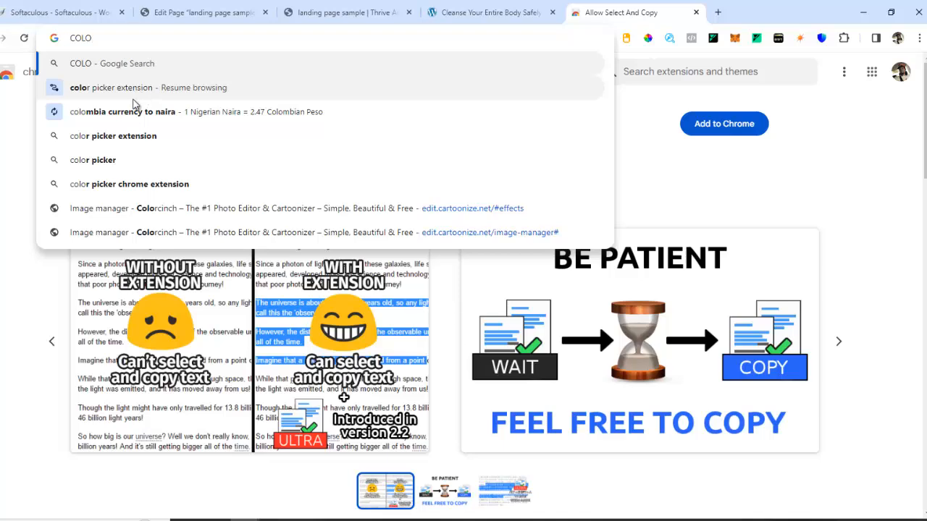
click(129, 136)
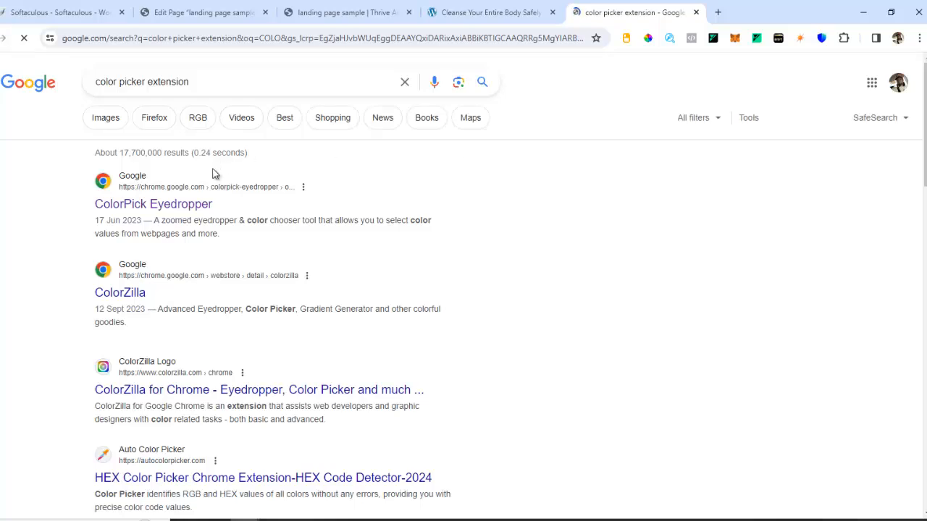
click(190, 208)
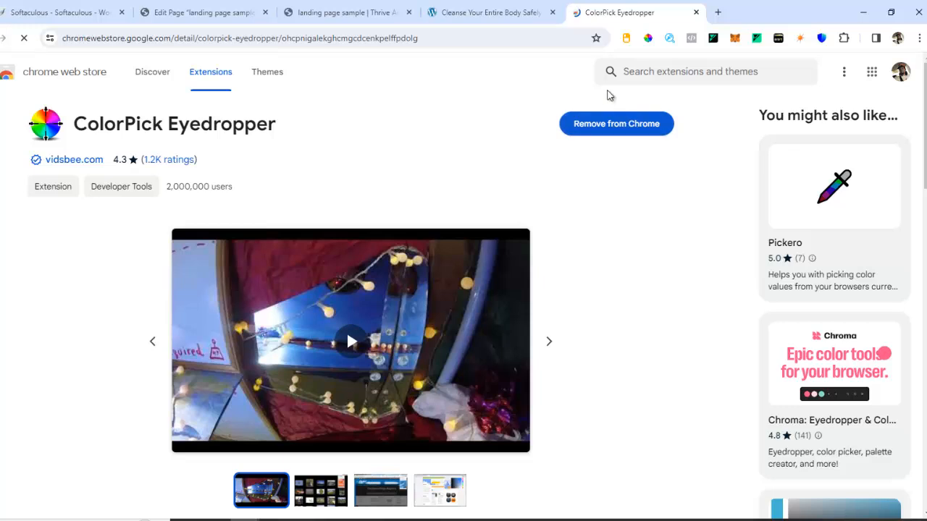
Sample the green background of the Cleanse sales page with ColorPick Eyedropper and copy its hex code 37A326
click(507, 12)
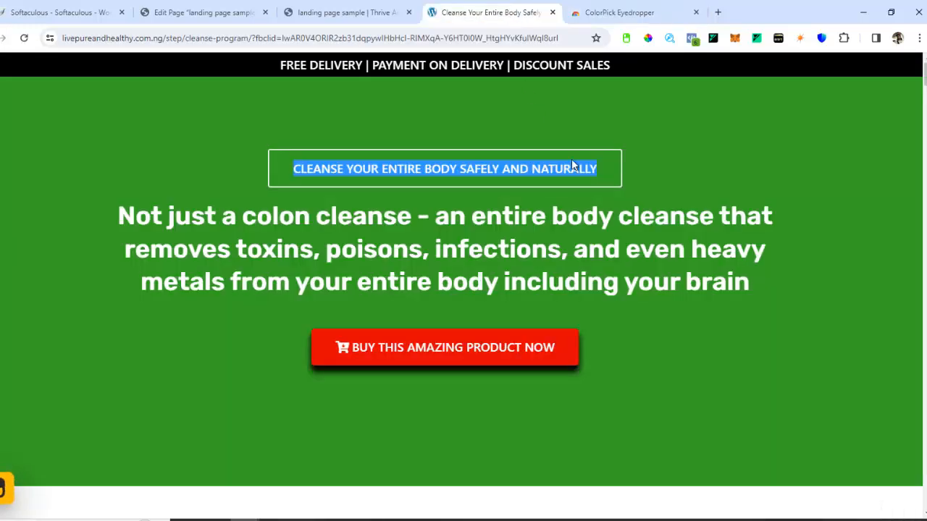
click(705, 138)
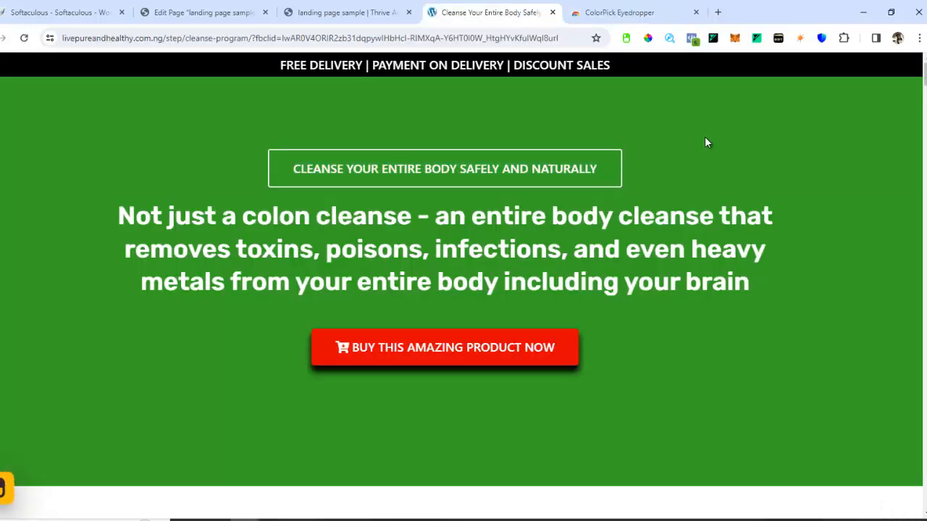
click(845, 39)
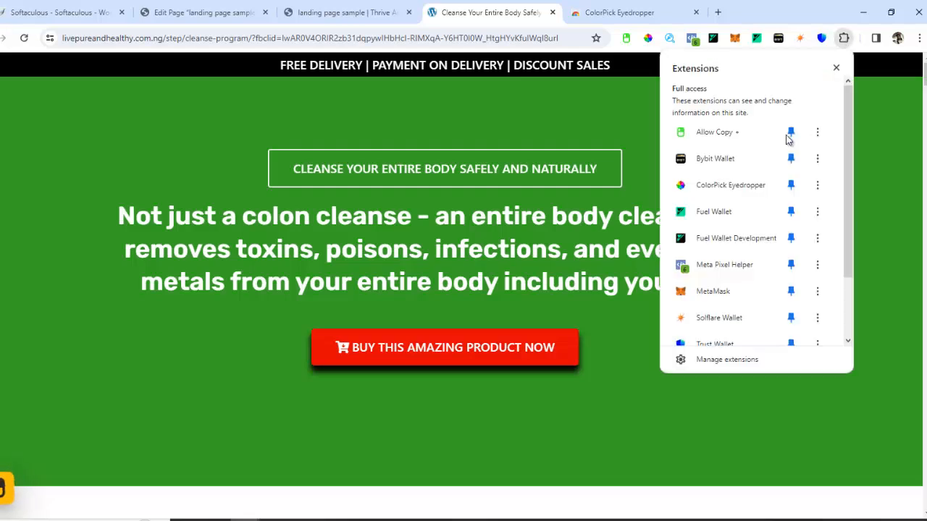
click(721, 186)
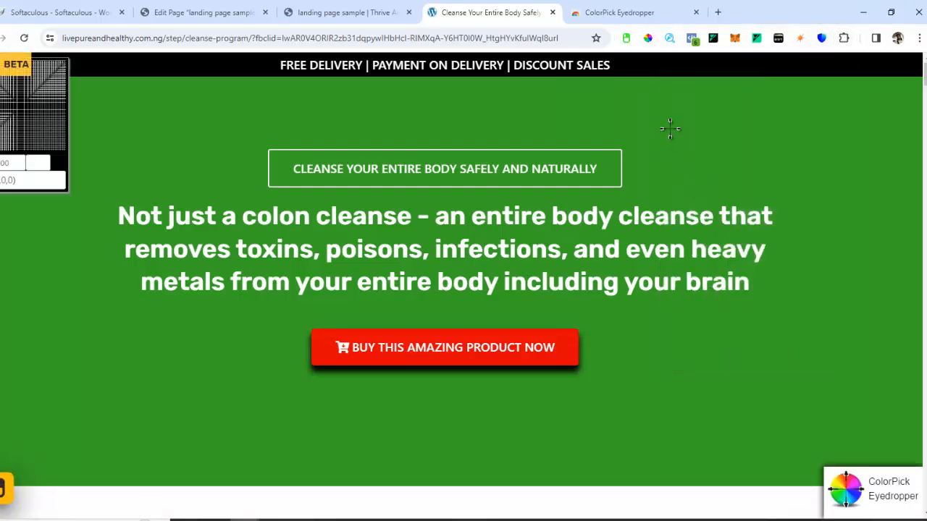
click(670, 129)
click(701, 164)
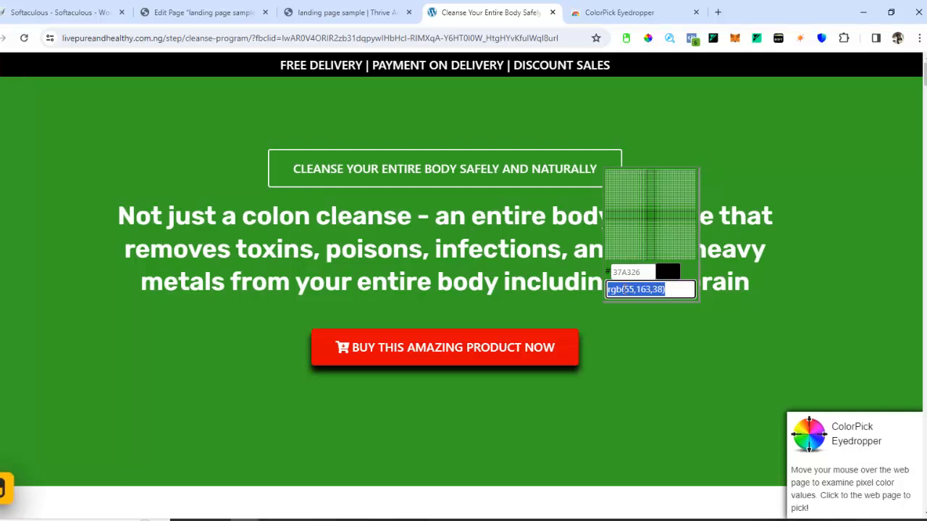
click(624, 272)
click(625, 272)
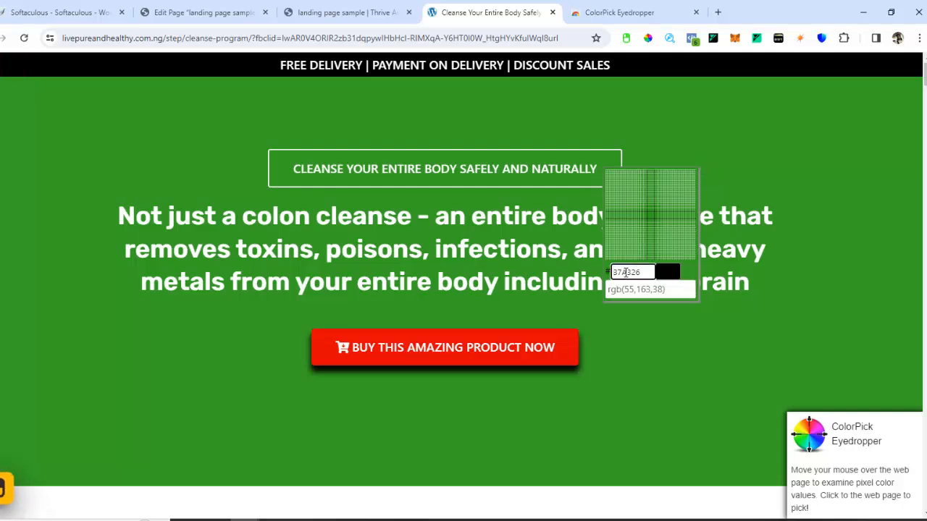
double_click(625, 272)
right_click(624, 271)
click(656, 288)
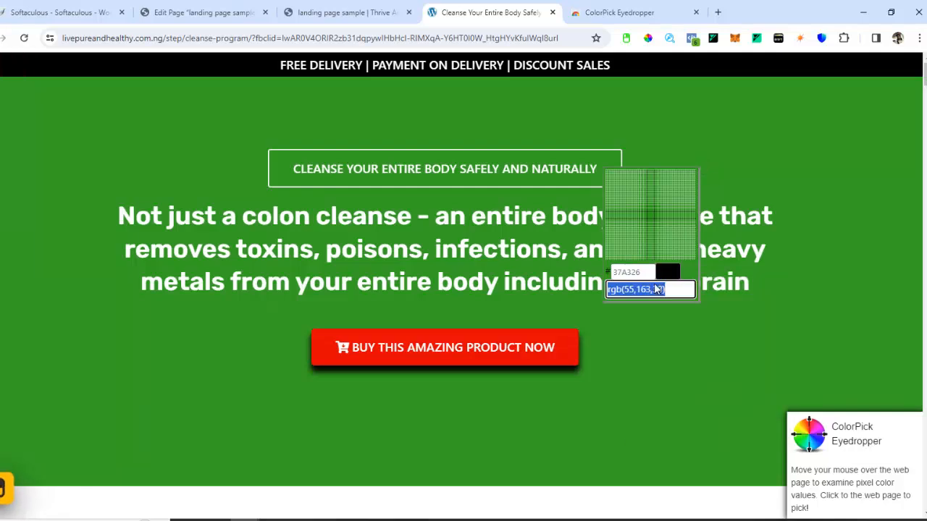
Set the landing page background section's color to #37a326 at 100 opacity and apply it
click(357, 14)
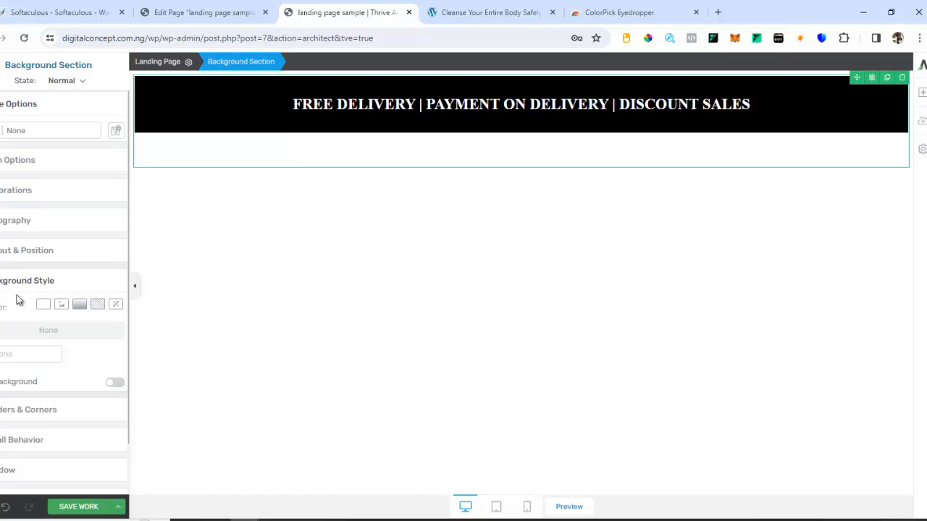
click(42, 304)
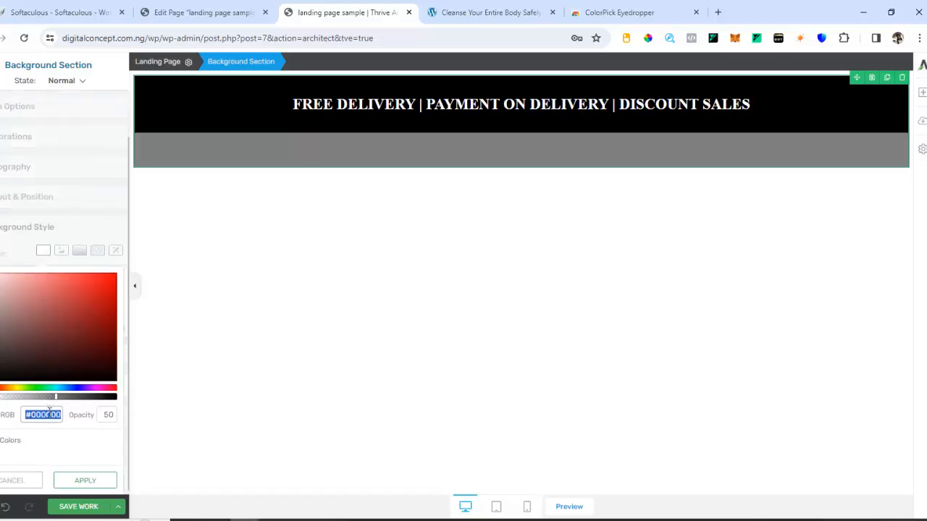
key(ctrl+v)
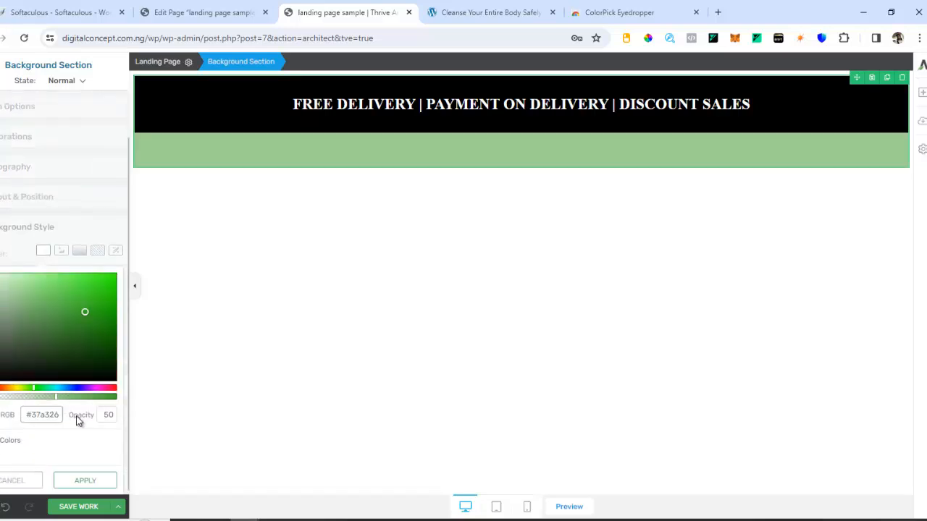
click(115, 398)
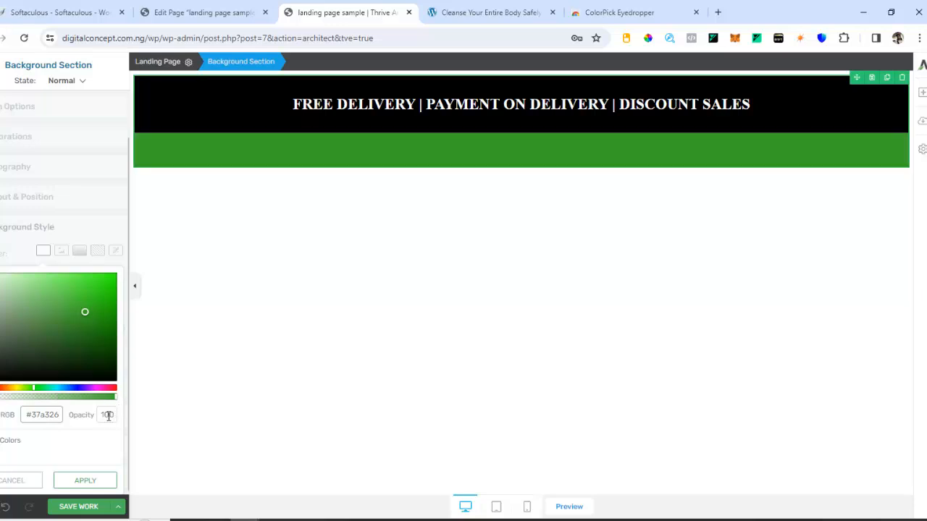
click(85, 482)
click(398, 239)
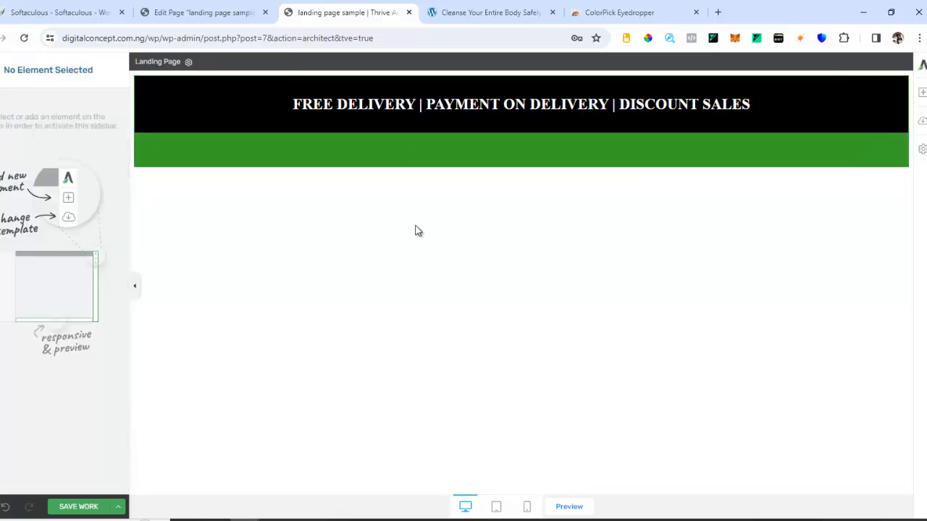
click(499, 8)
click(354, 13)
click(244, 520)
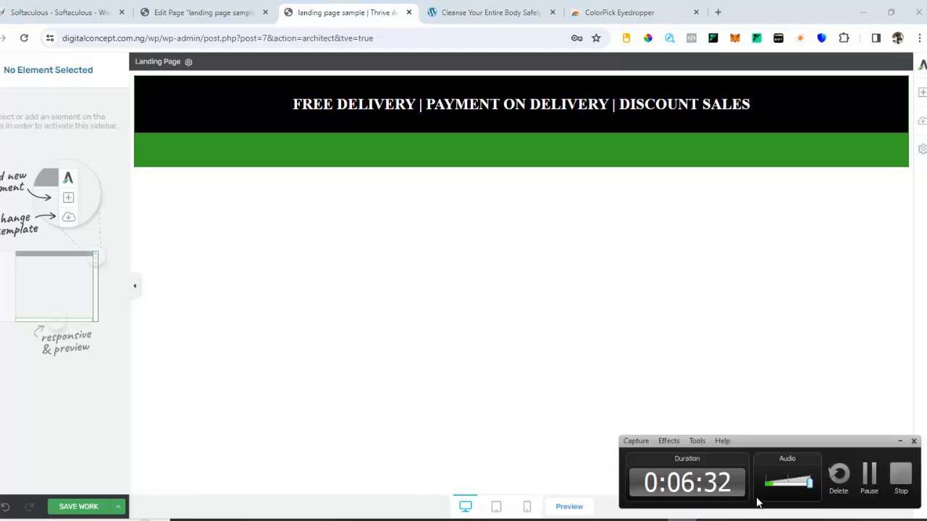
click(869, 478)
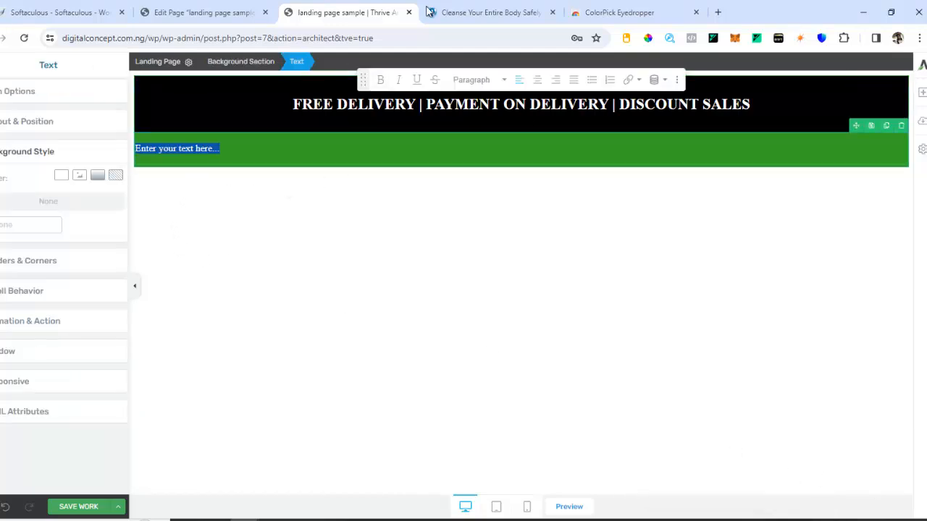
Reload the Cleanse page and copy its headline "CLEANSE YOUR ENTIRE BODY SAFELY AND NATURALLY" over the placeholder text in the green section
click(491, 12)
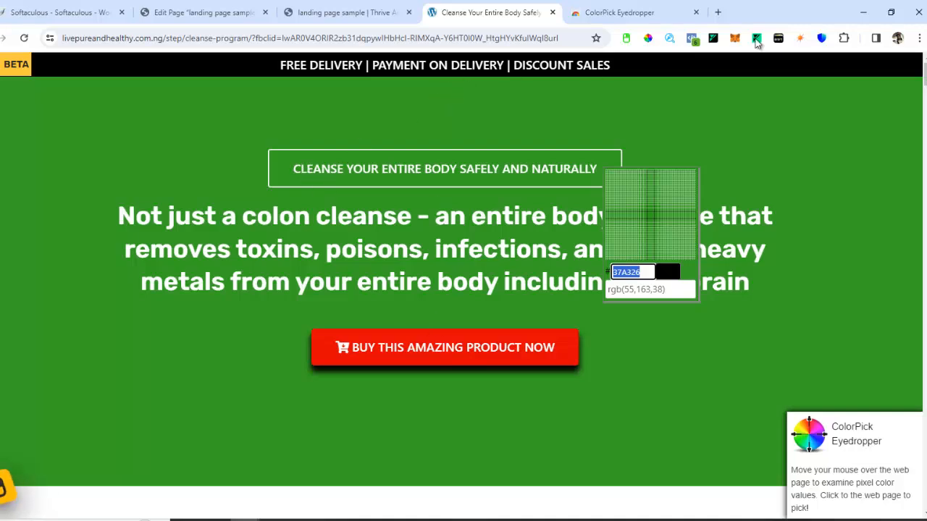
click(26, 39)
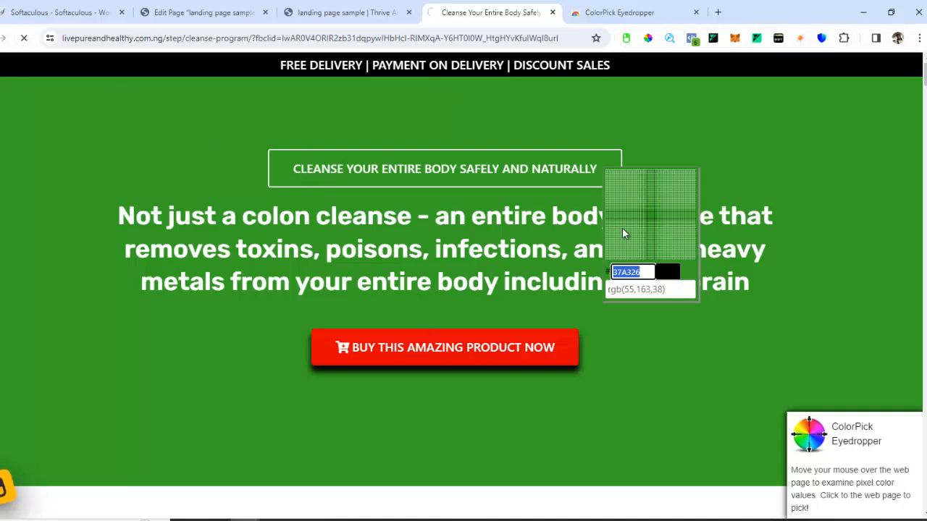
mouse_move(622, 232)
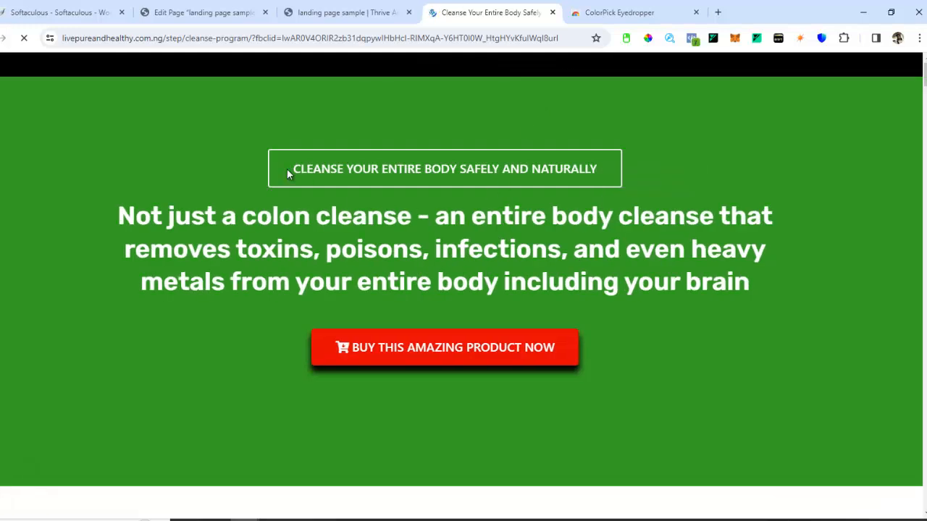
drag(296, 170, 594, 173)
right_click(488, 169)
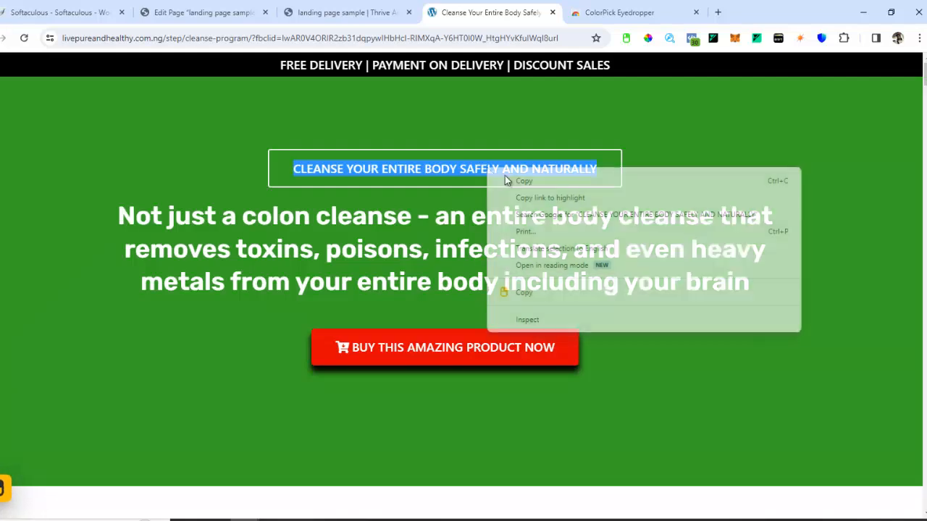
click(533, 187)
click(364, 9)
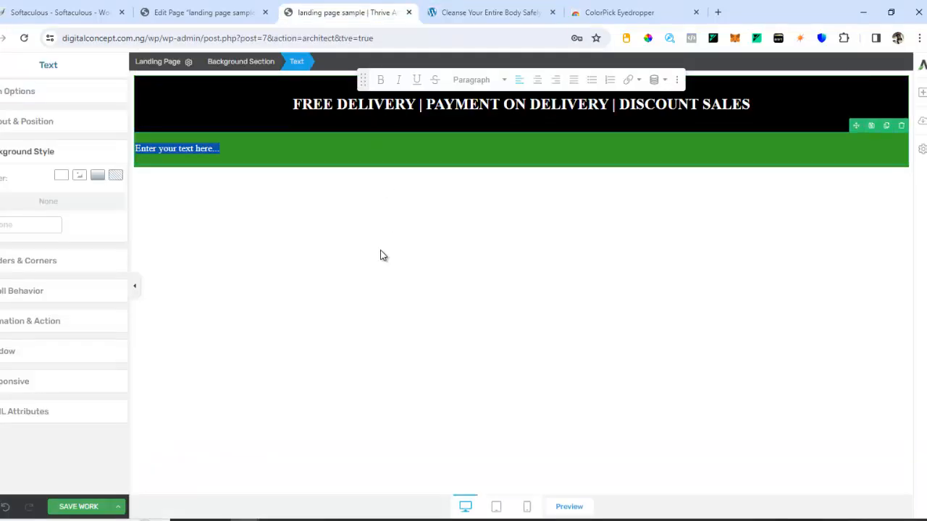
key(ctrl+v)
Center the pasted Cleanse headline within the green section
click(281, 148)
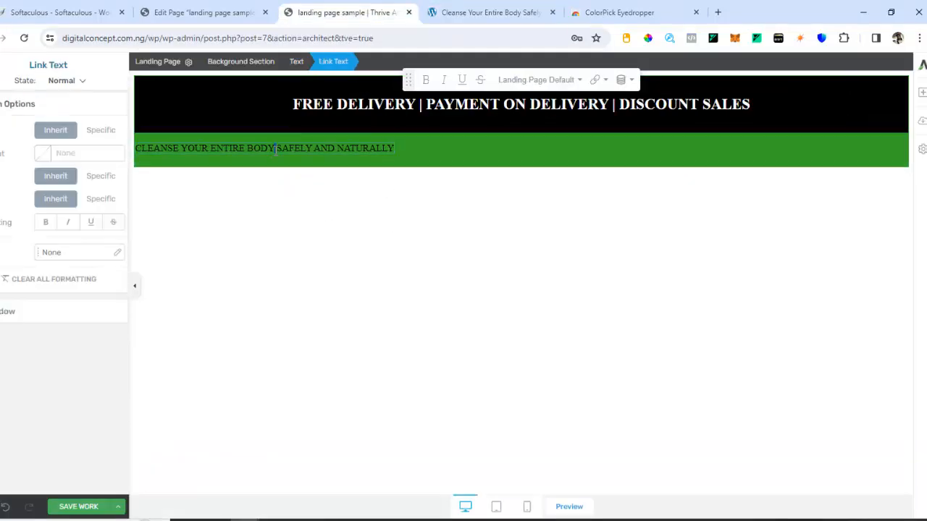
click(454, 171)
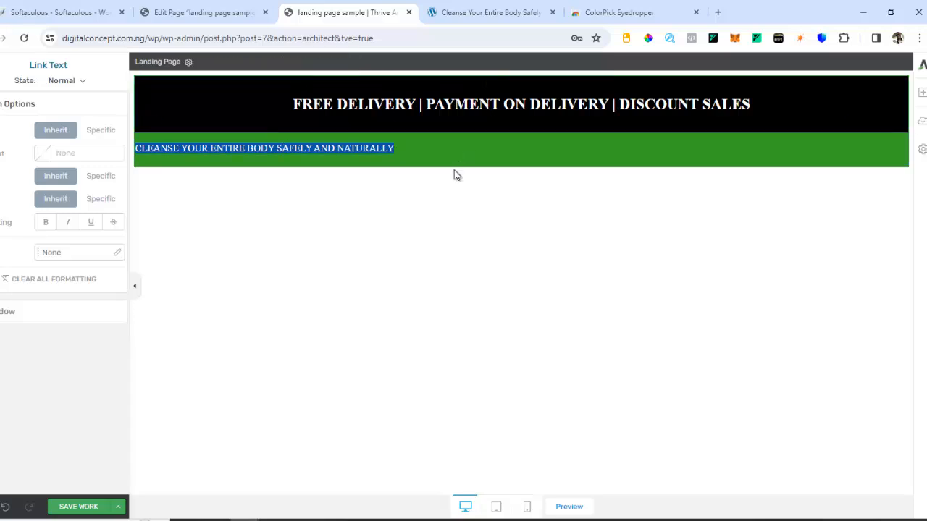
click(366, 158)
double_click(366, 152)
click(365, 152)
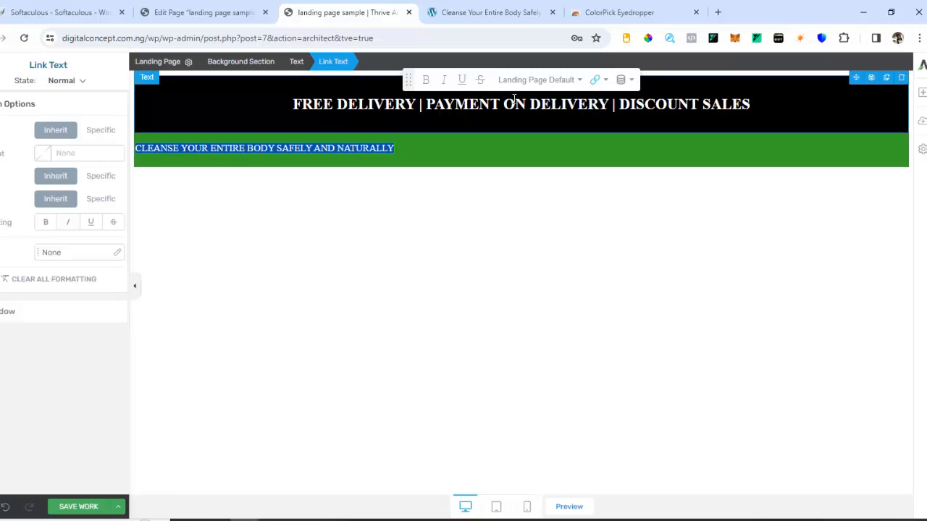
click(580, 82)
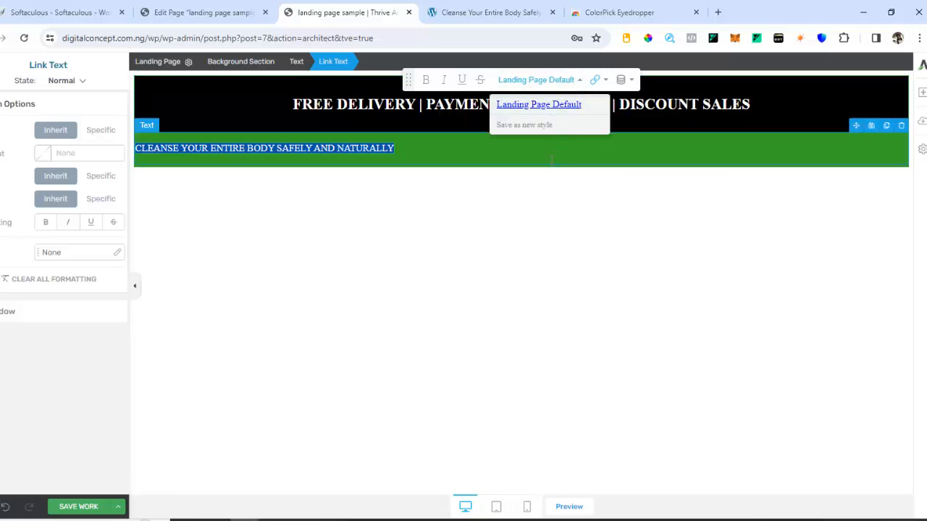
click(481, 157)
click(538, 81)
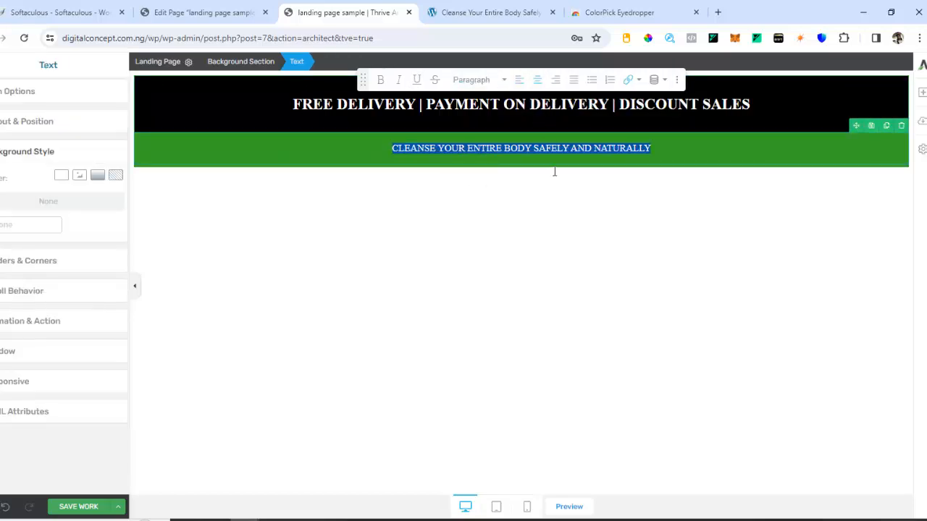
Compare the small green-section headline with the Cleanse page and set its font to the web safe Lucida Sans Unicode
click(485, 13)
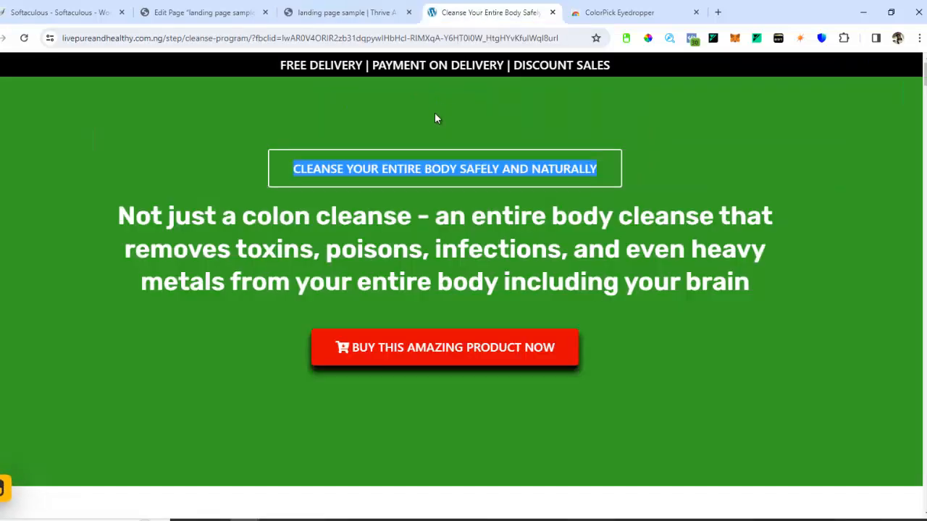
click(363, 12)
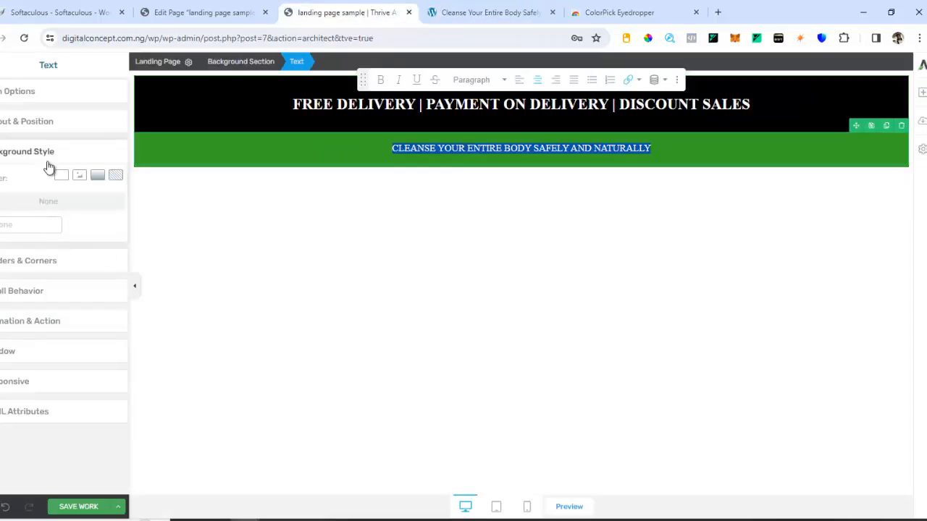
click(24, 99)
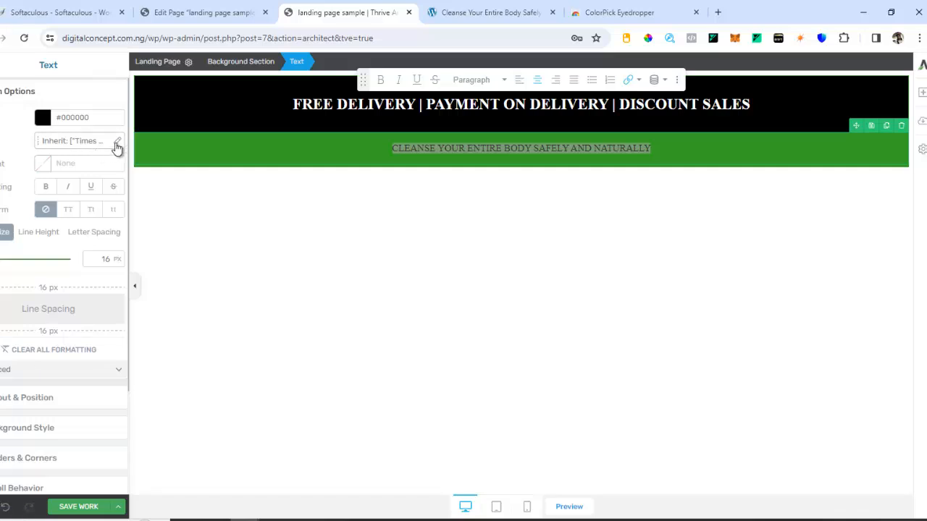
click(117, 141)
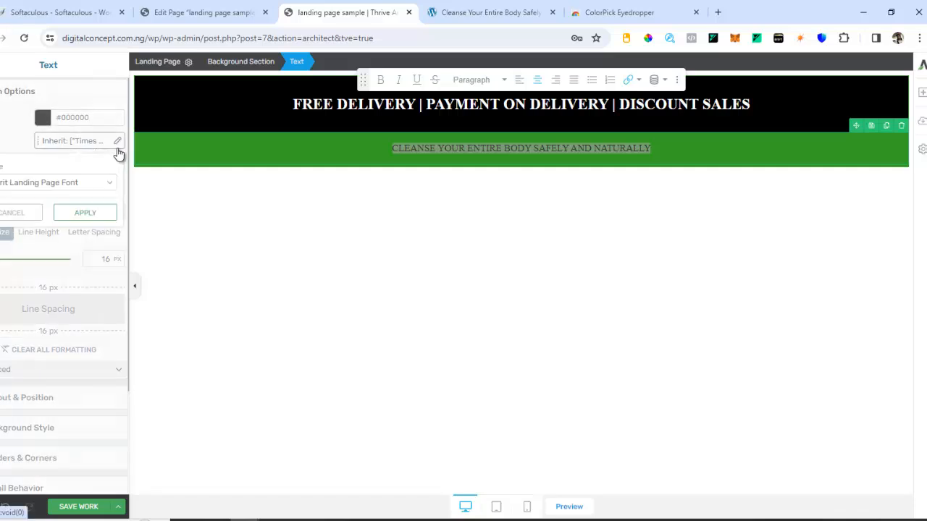
click(78, 183)
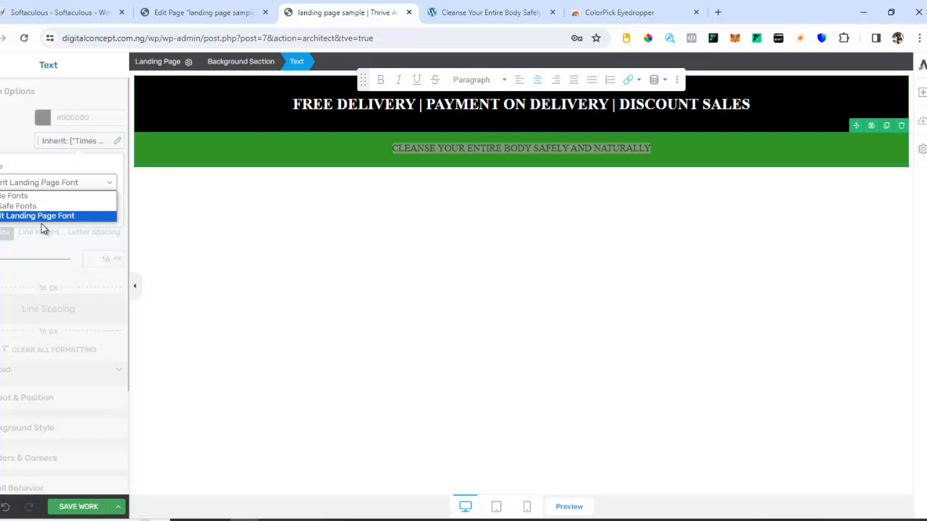
click(24, 206)
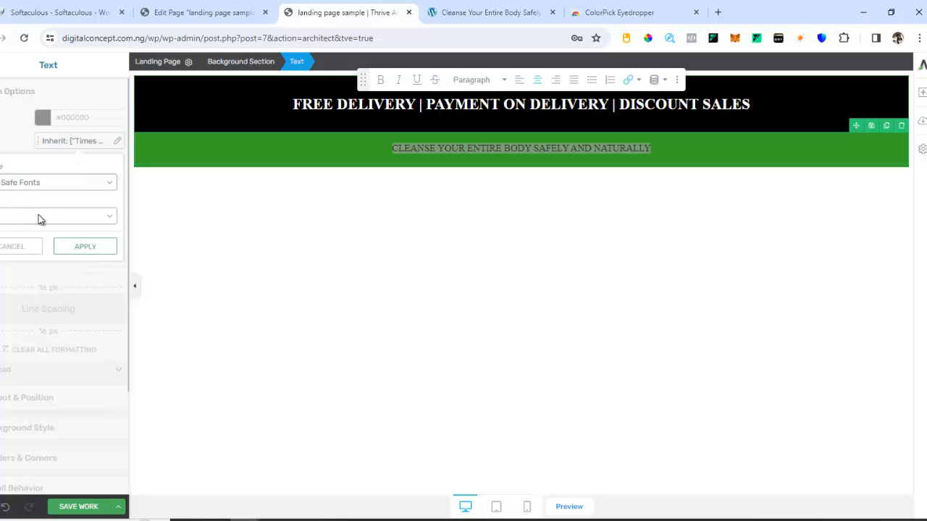
click(79, 218)
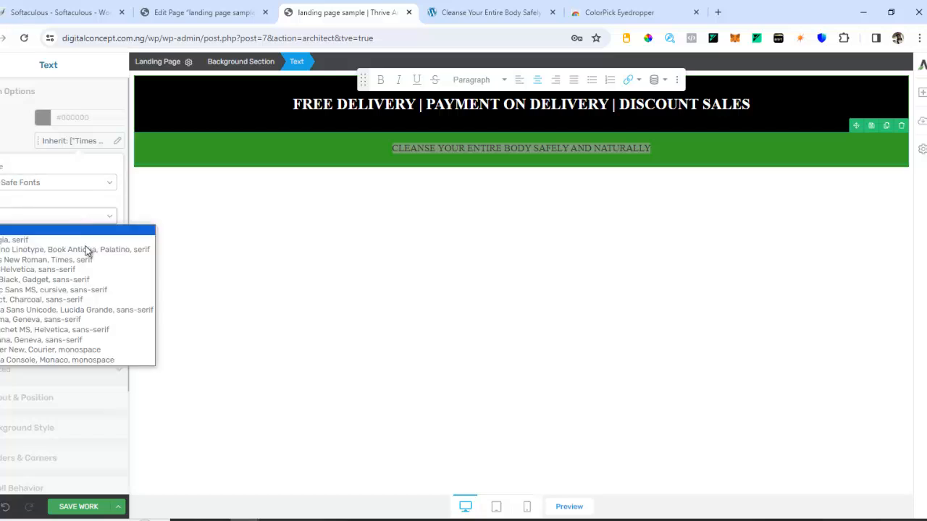
click(56, 312)
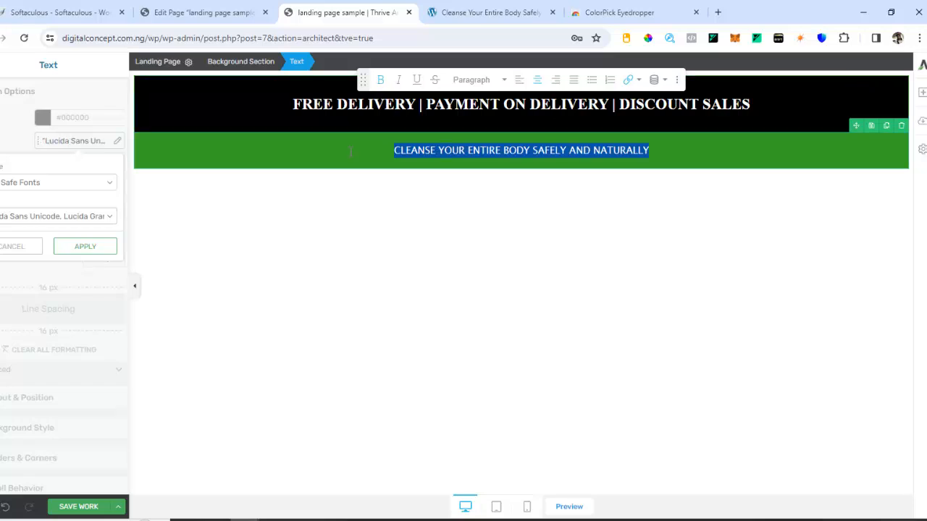
click(437, 186)
Make the "CLEANSE YOUR ENTIRE BODY SAFELY AND NATURALLY" headline bold
click(475, 150)
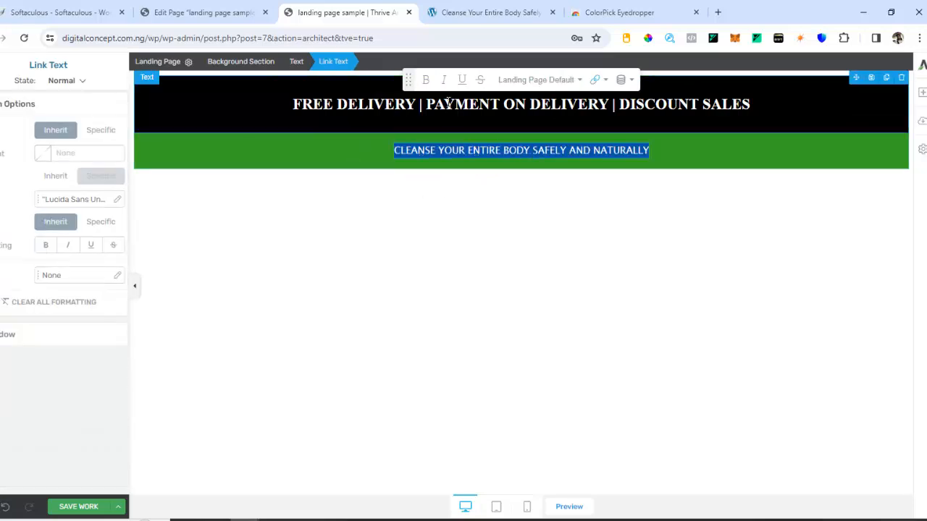
click(425, 80)
click(444, 153)
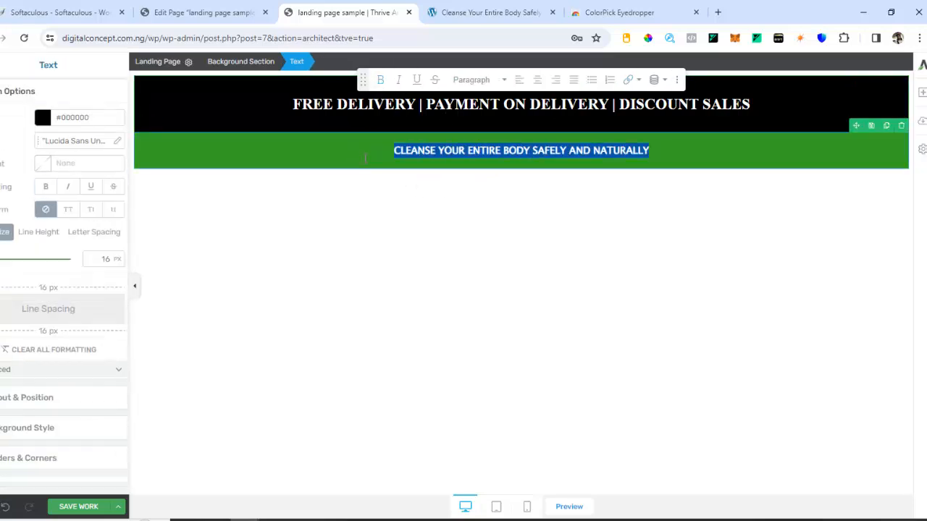
Color the whole Cleanse headline #ffffff at 100 opacity, apply it and save the landing page
double_click(446, 150)
triple_click(442, 150)
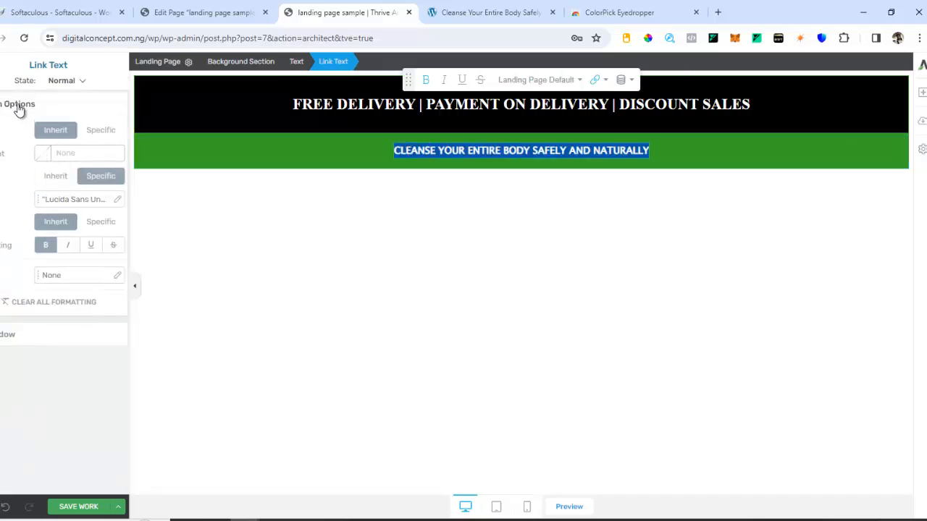
click(15, 104)
click(5, 102)
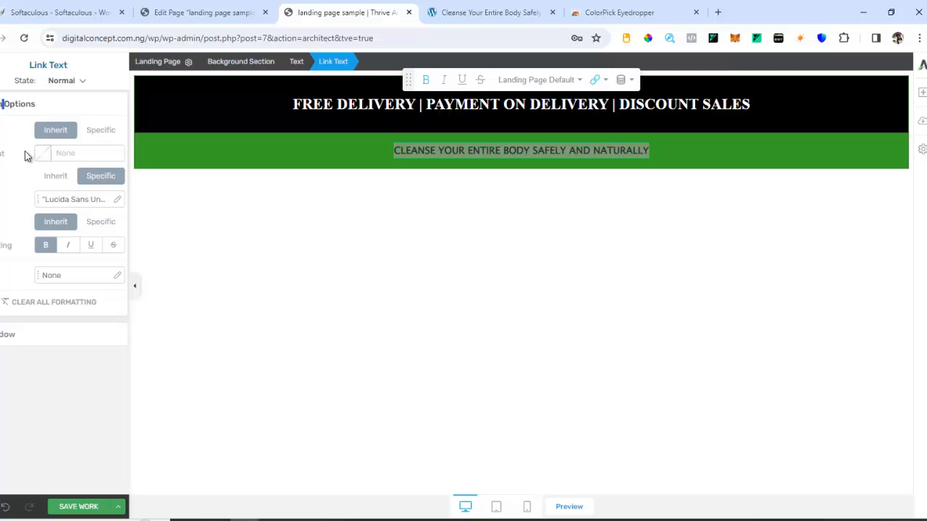
click(435, 233)
triple_click(465, 150)
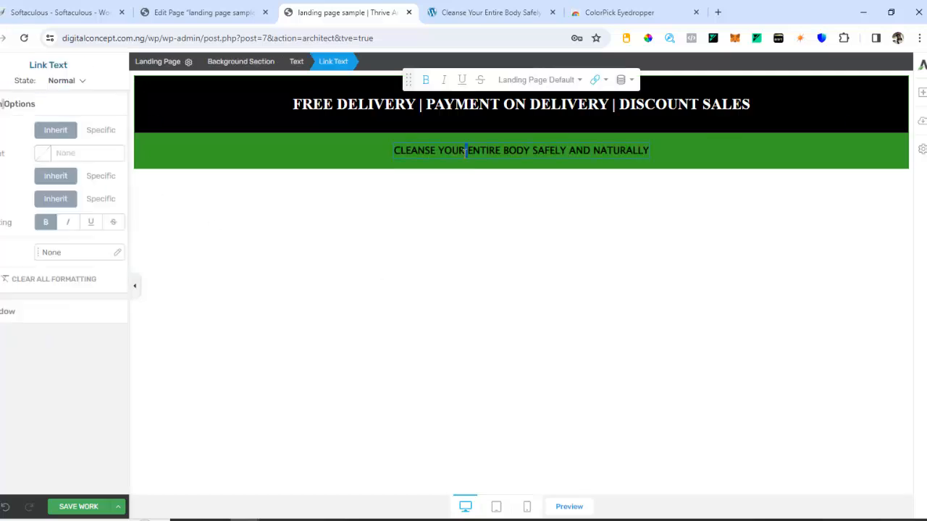
click(101, 176)
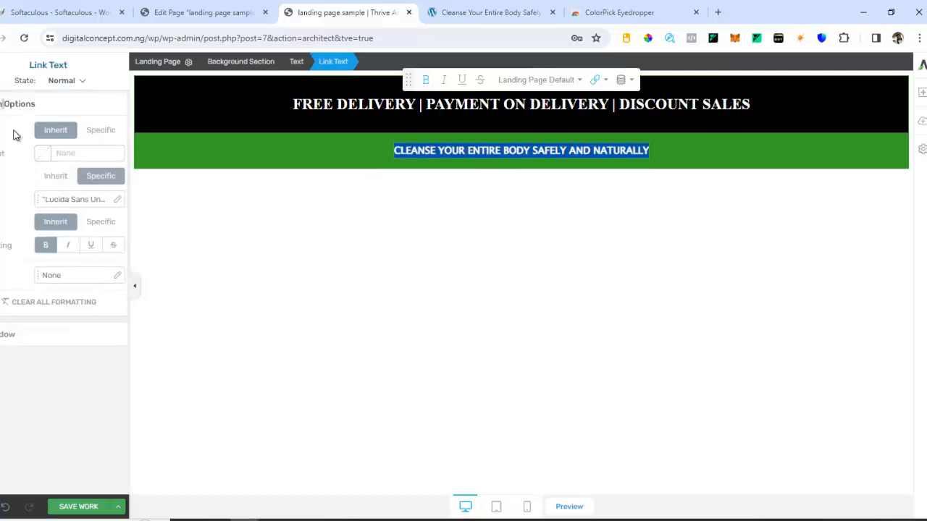
click(44, 154)
drag(44, 193, 0, 175)
click(82, 381)
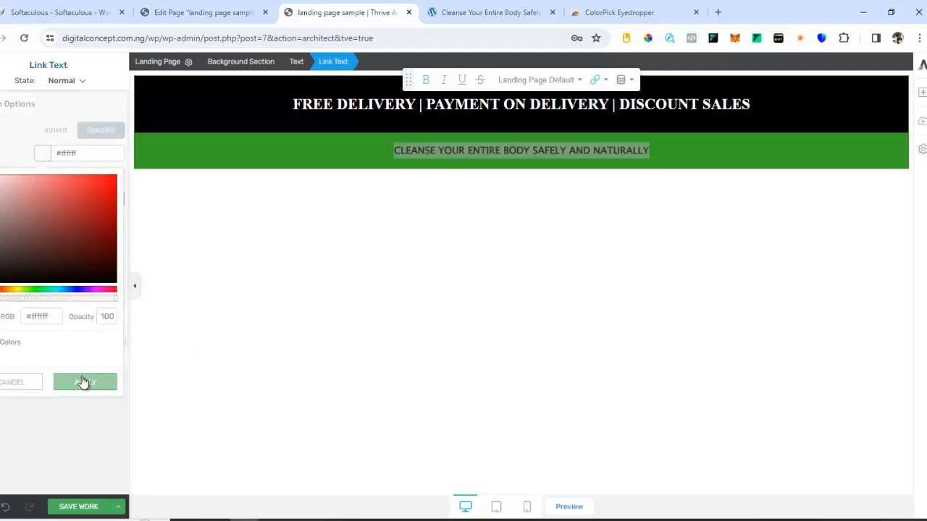
click(296, 296)
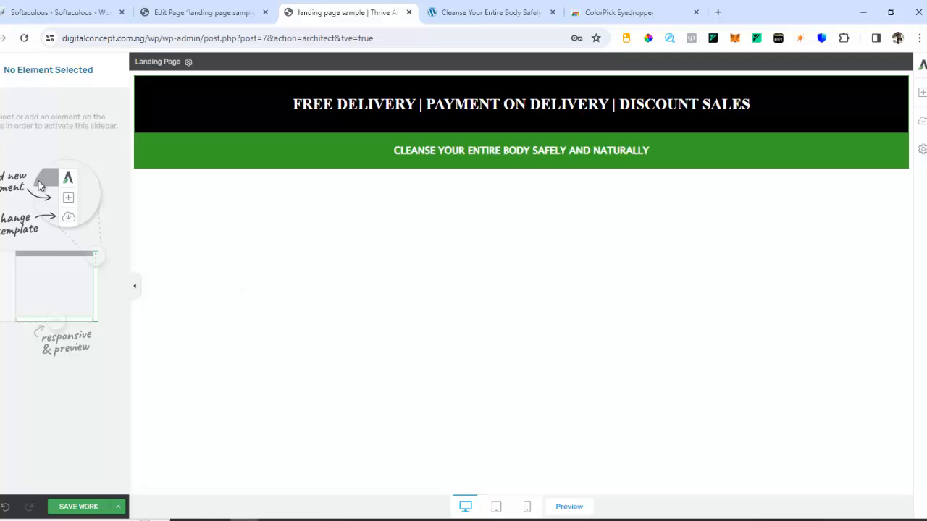
click(70, 507)
Copy the large "Not just a colon cleanse" heading, through "including your brain", from the Cleanse sales page
click(478, 12)
click(195, 146)
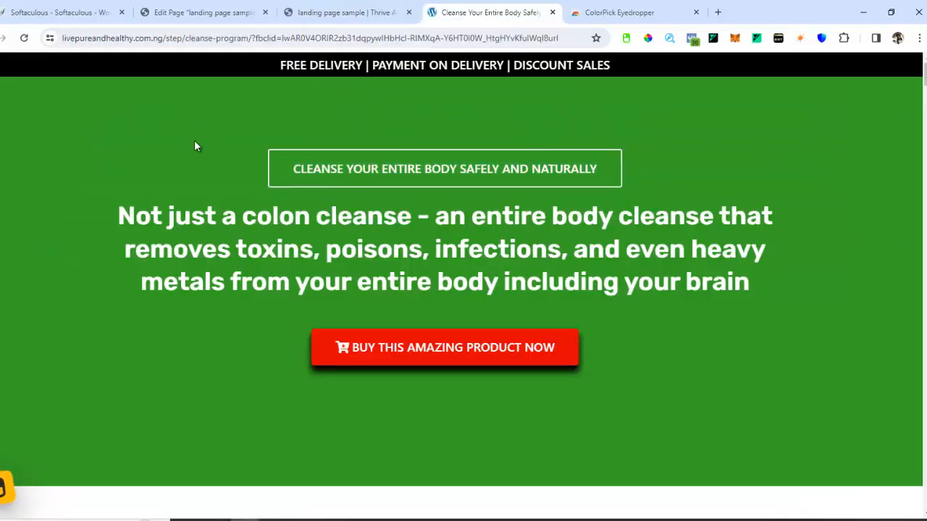
drag(116, 215, 751, 288)
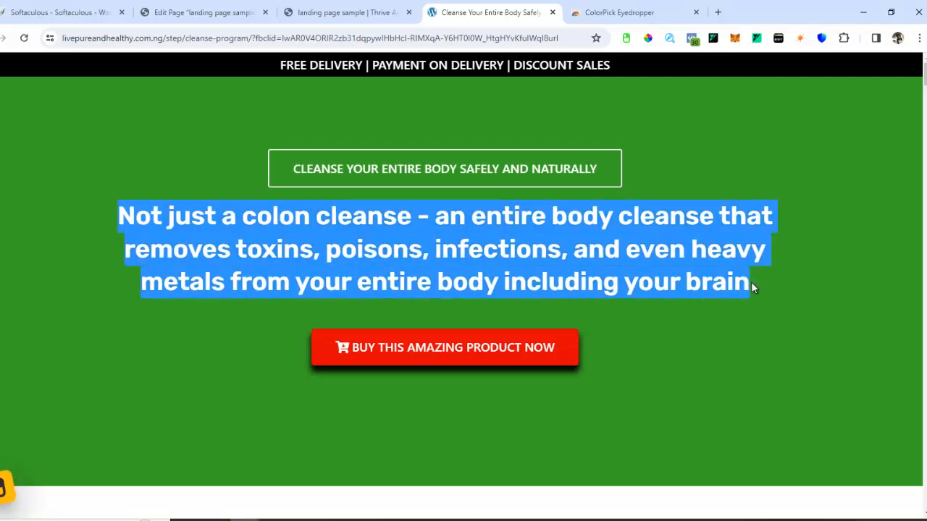
right_click(631, 255)
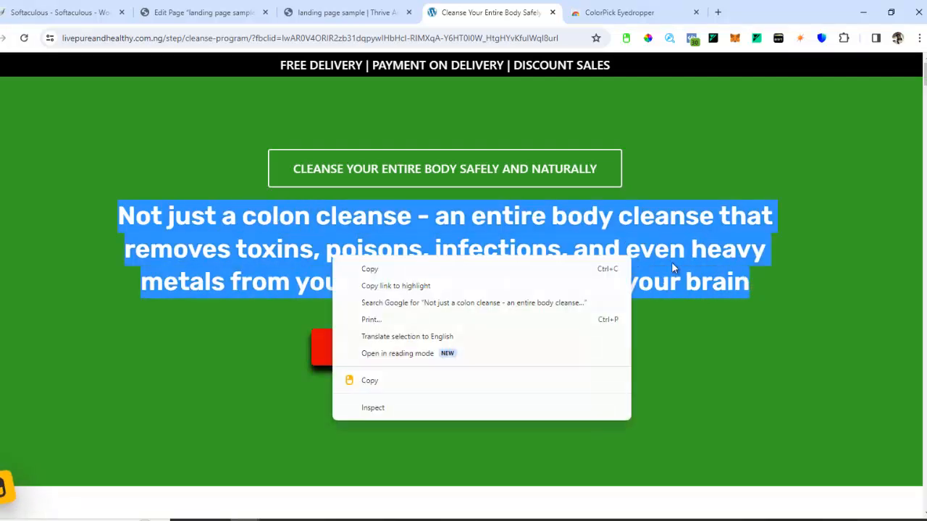
click(426, 268)
Add a text element below the small headline in the landing page's green section and paste the copied heading into it
click(348, 15)
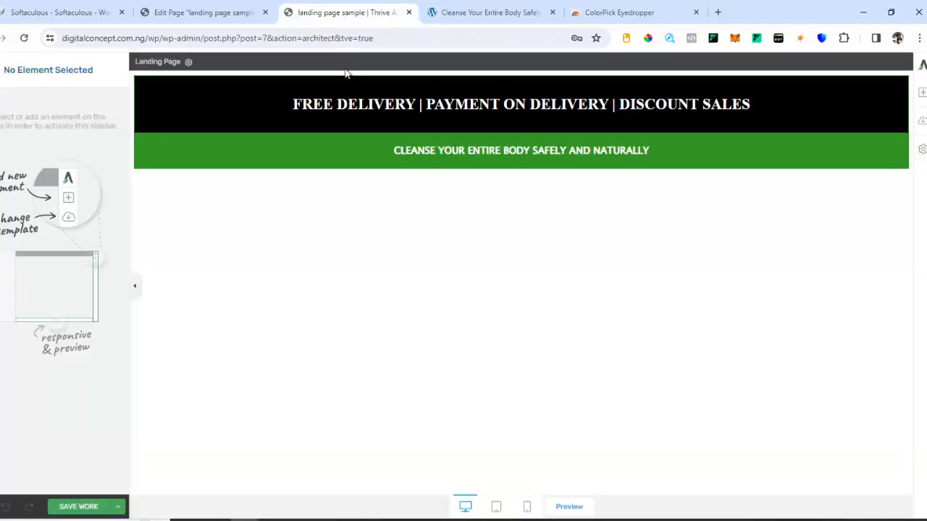
click(921, 94)
drag(817, 189, 583, 159)
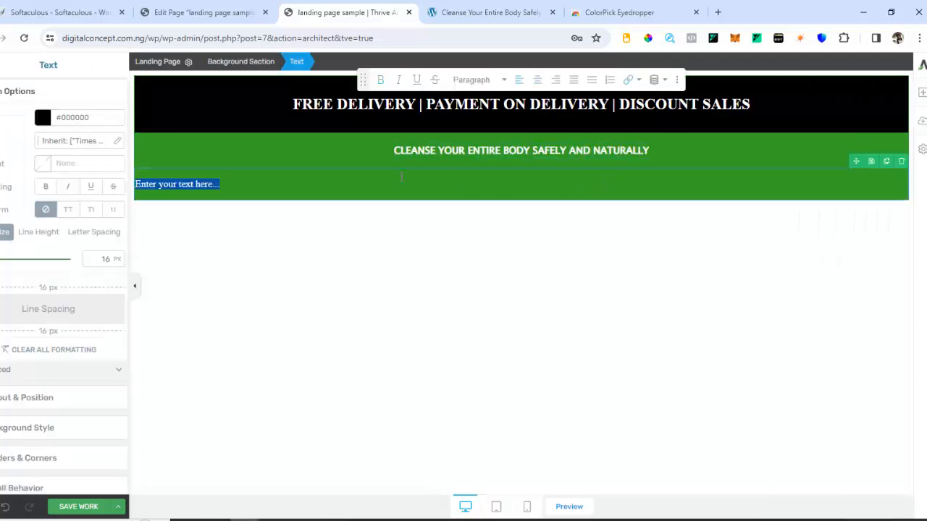
key(ctrl+v)
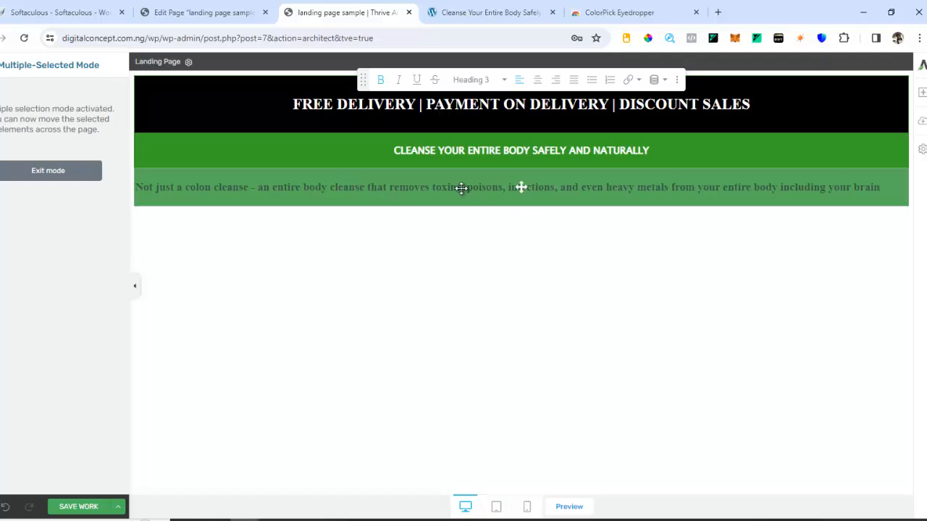
click(361, 156)
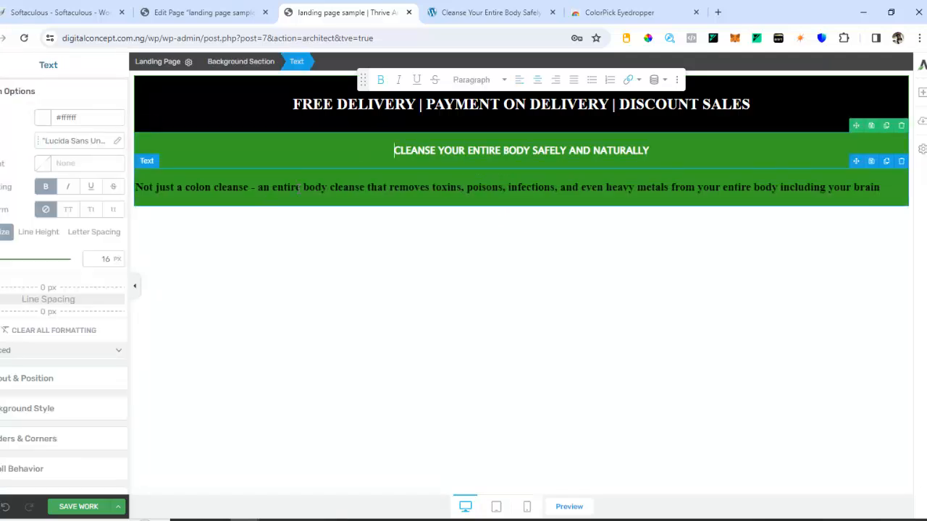
Break the pasted heading into three lines after "that" and "heavy", matching the Cleanse page's line breaks
click(335, 188)
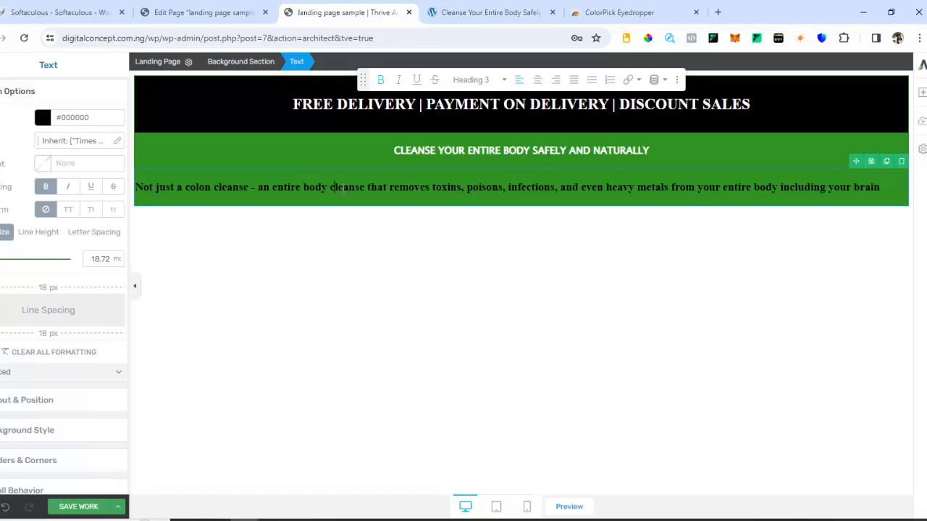
click(481, 13)
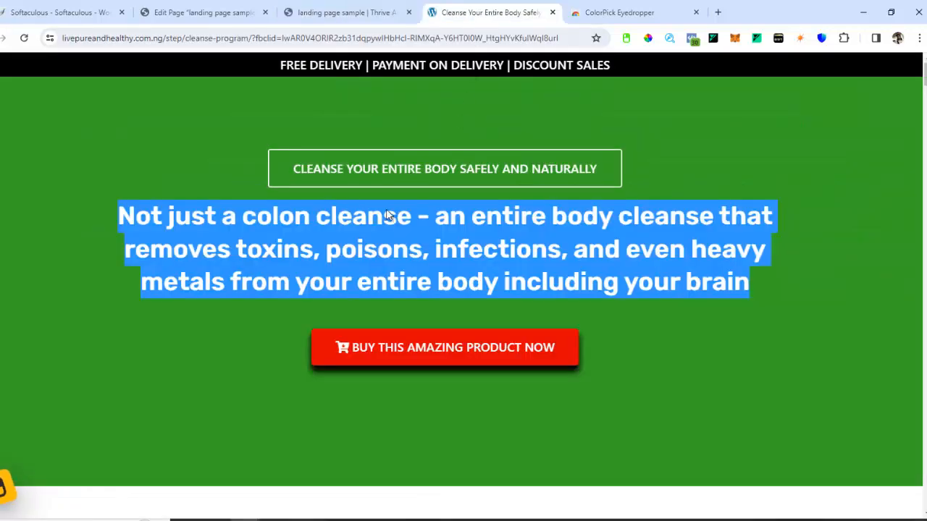
click(337, 12)
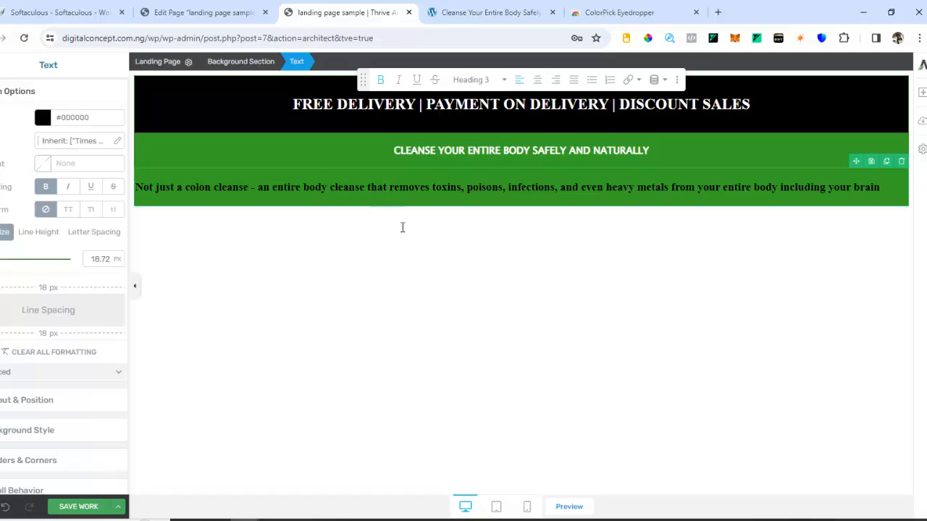
key(Return)
click(477, 12)
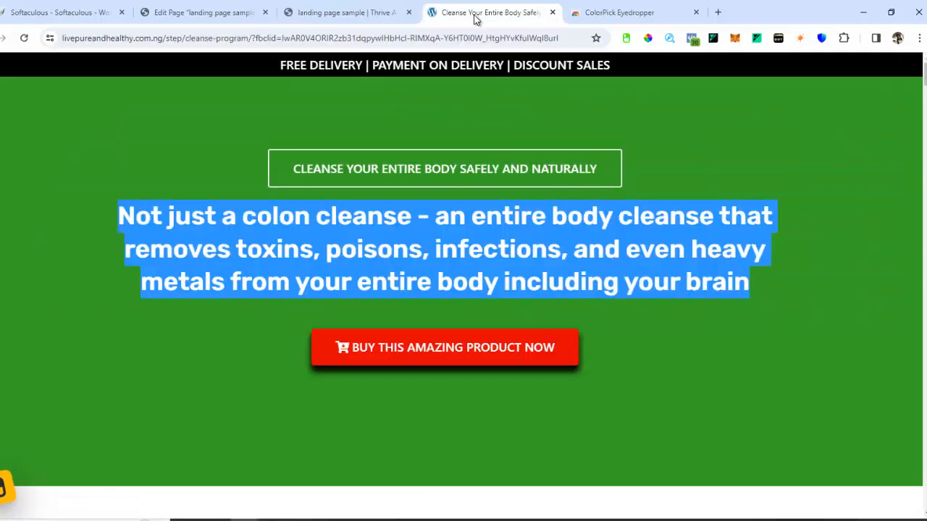
click(355, 16)
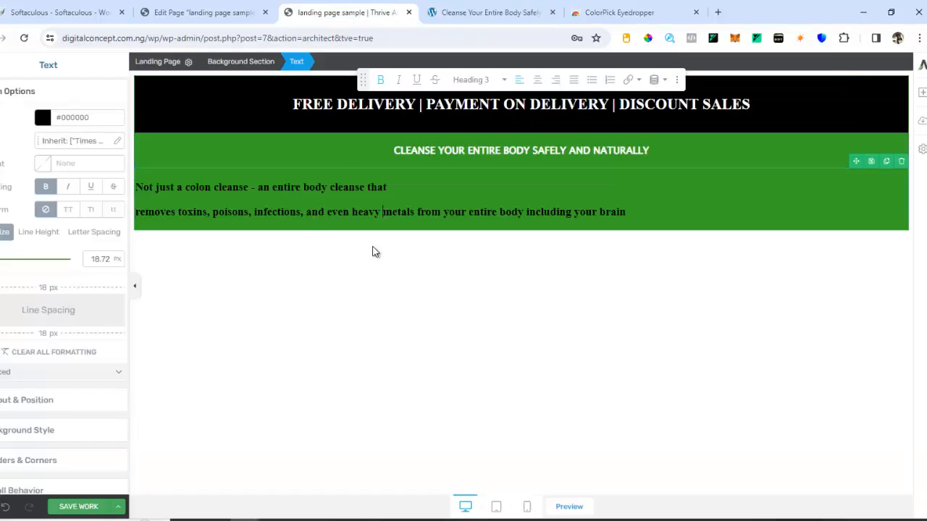
key(Return)
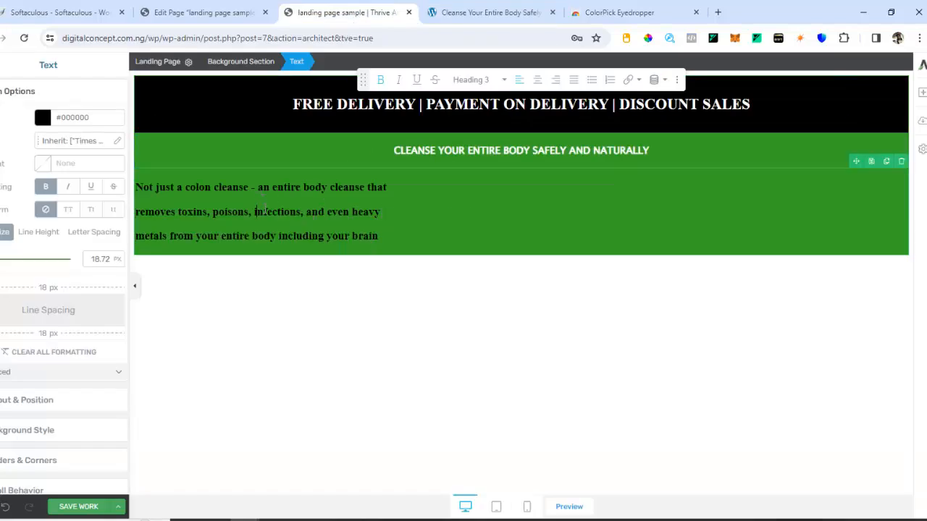
Center all three lines of the "Not just a colon cleanse" heading and set their font size to 48 px
key(ctrl+a)
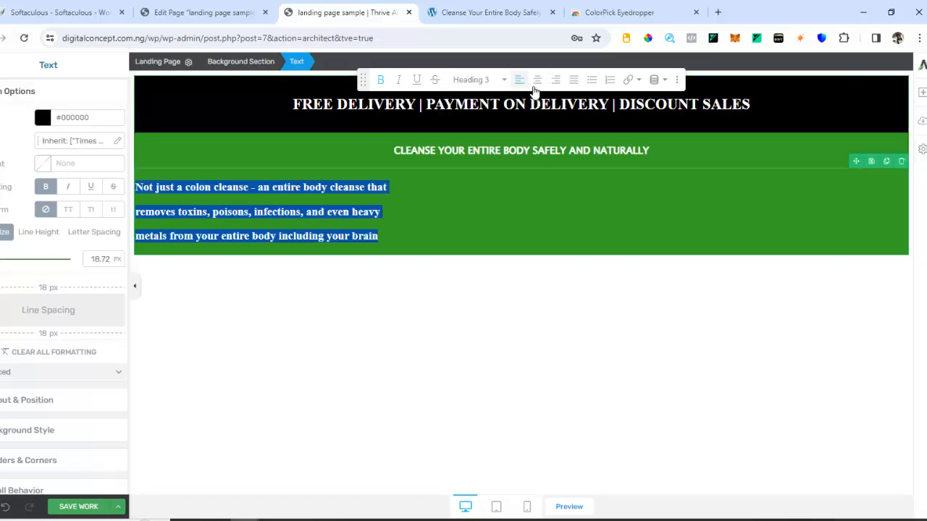
click(536, 80)
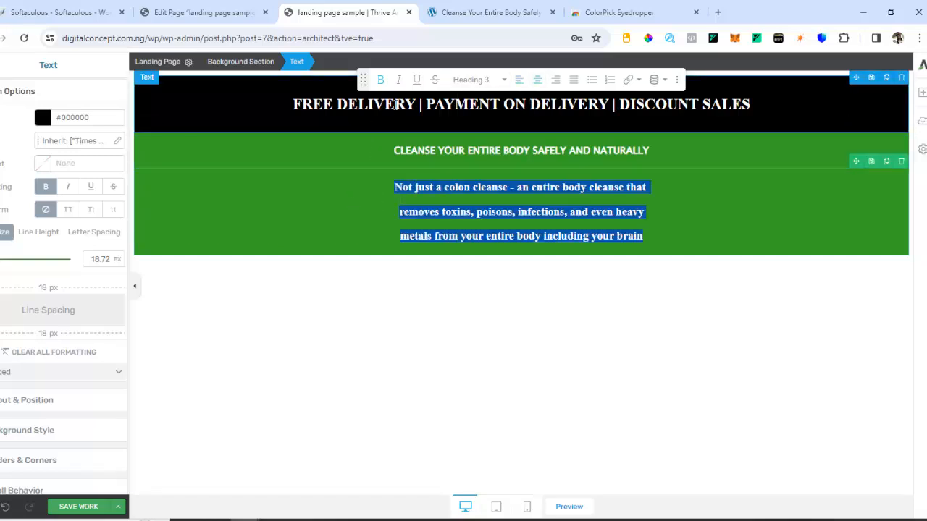
drag(4, 262, 21, 260)
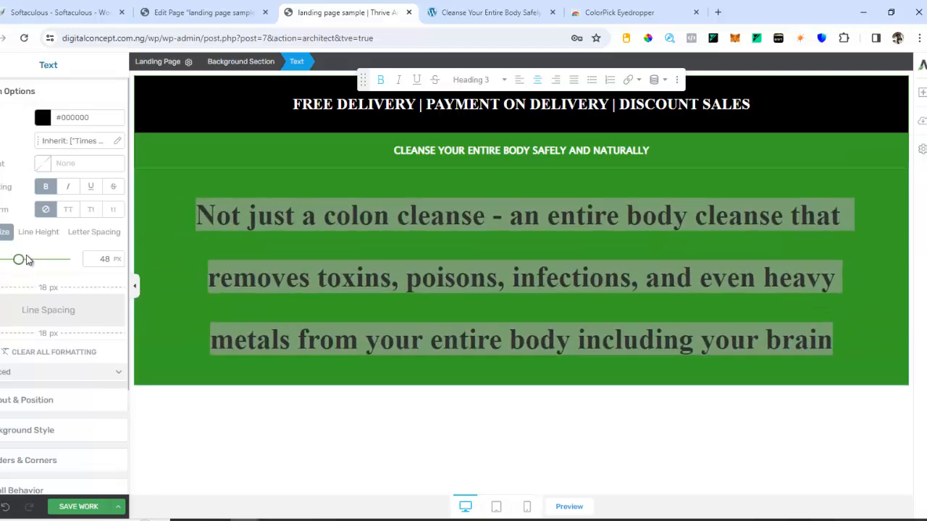
Compare the small headline with the Cleanse page's boxed version and add a solid 2 px border to its right side
click(307, 168)
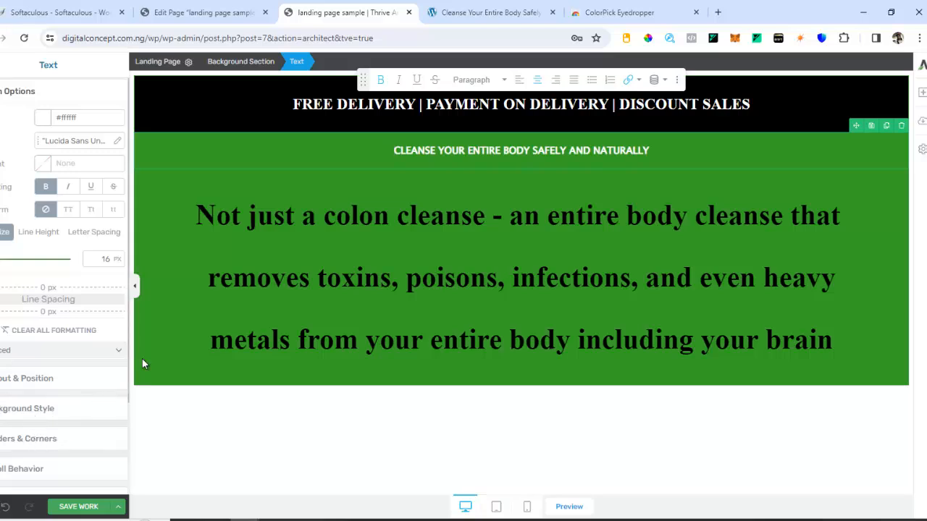
click(489, 12)
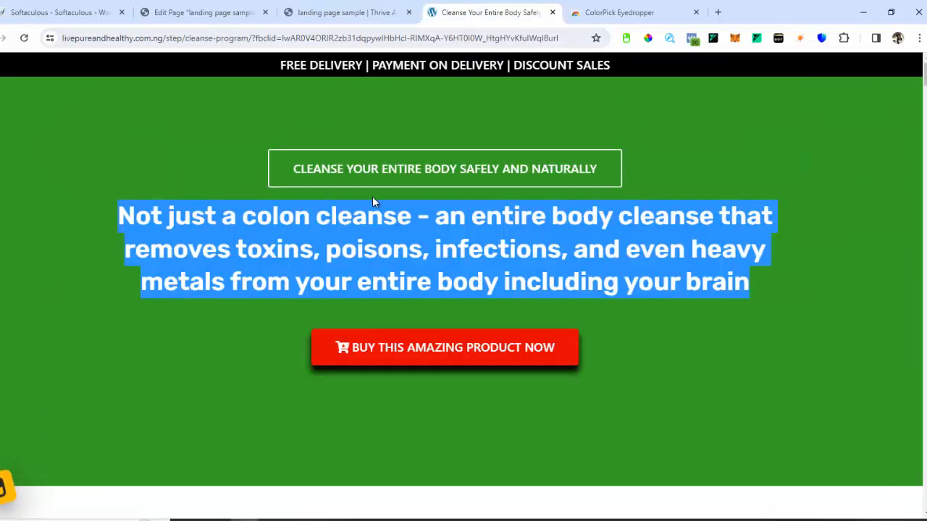
click(329, 12)
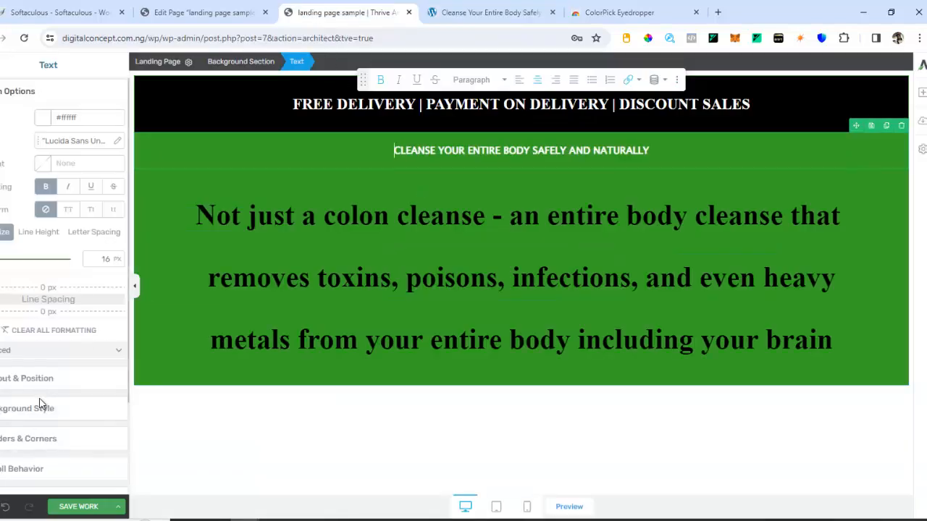
click(46, 443)
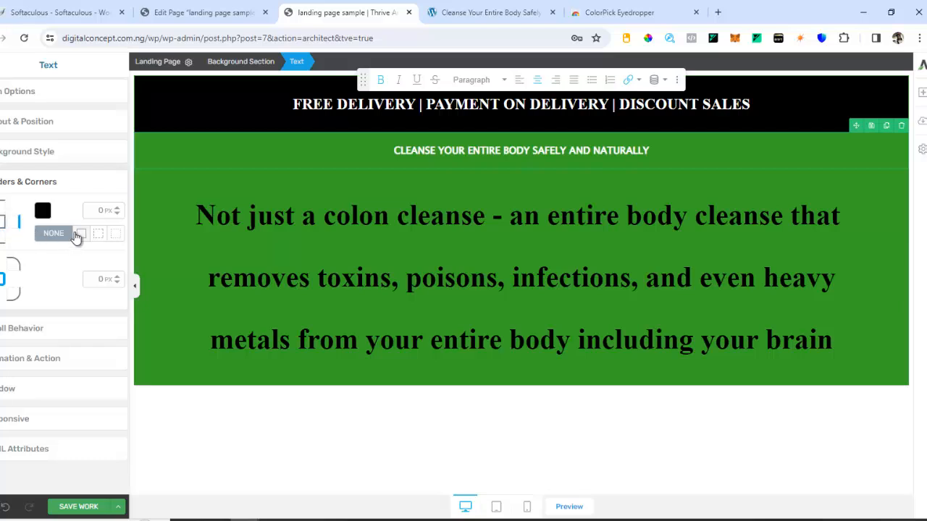
click(80, 233)
click(94, 211)
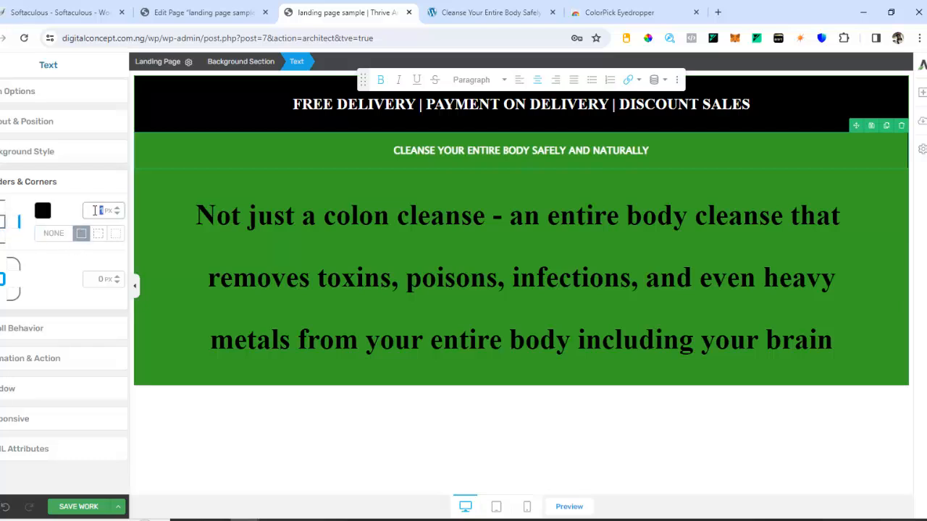
text(2)
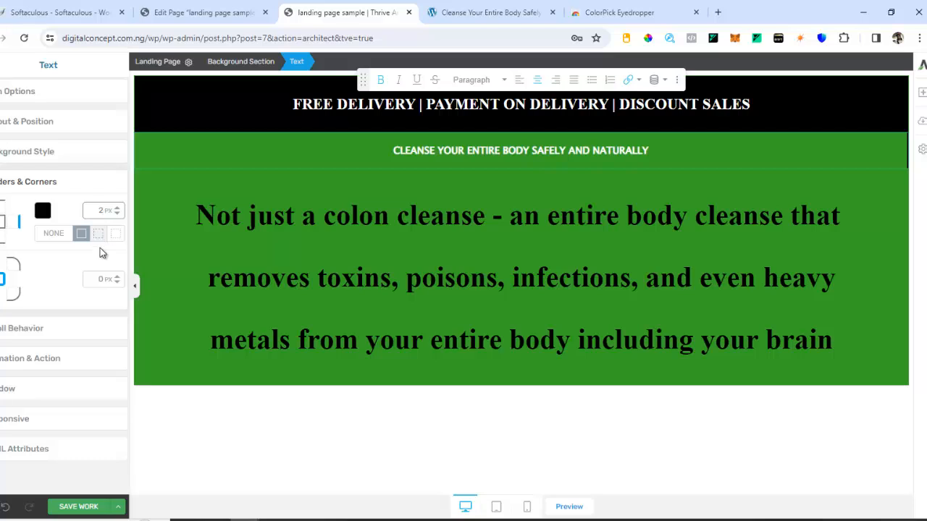
click(96, 281)
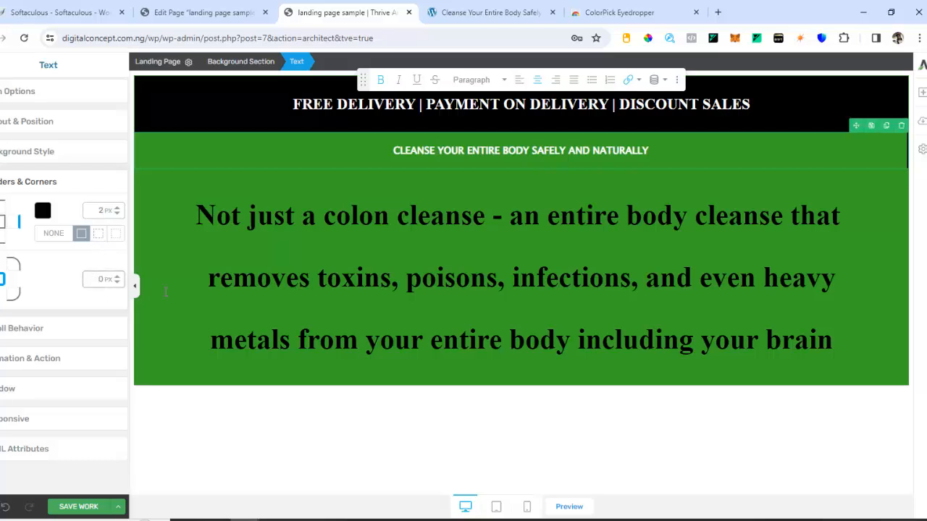
Give the large "Not just a colon cleanse" text element a white #ffffff border
click(268, 196)
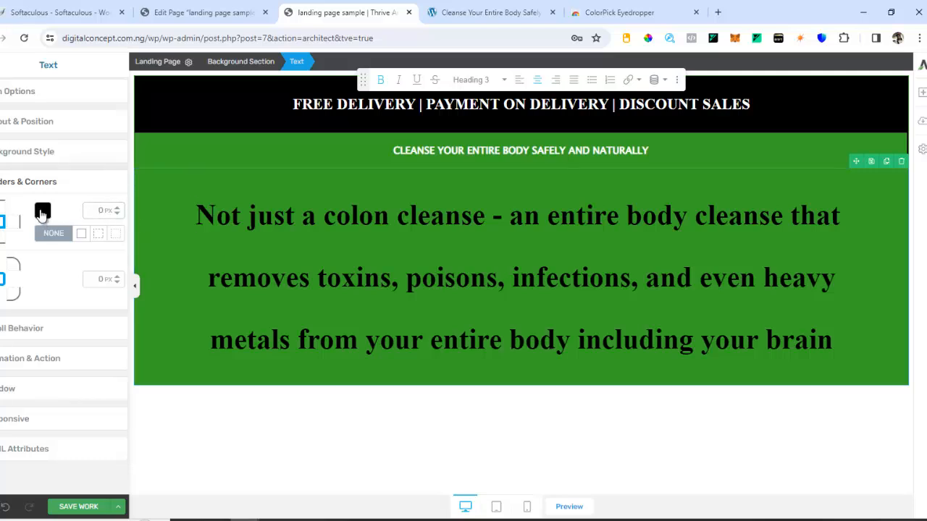
click(42, 211)
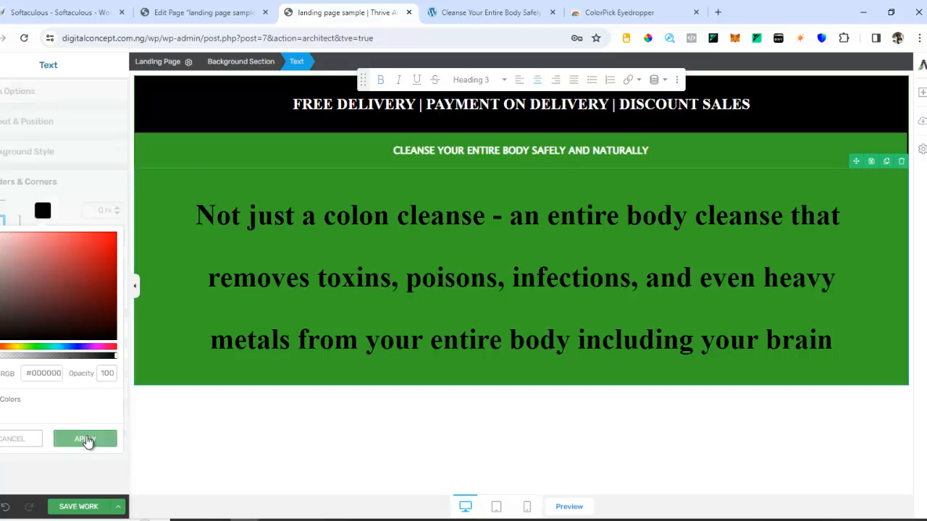
click(3, 237)
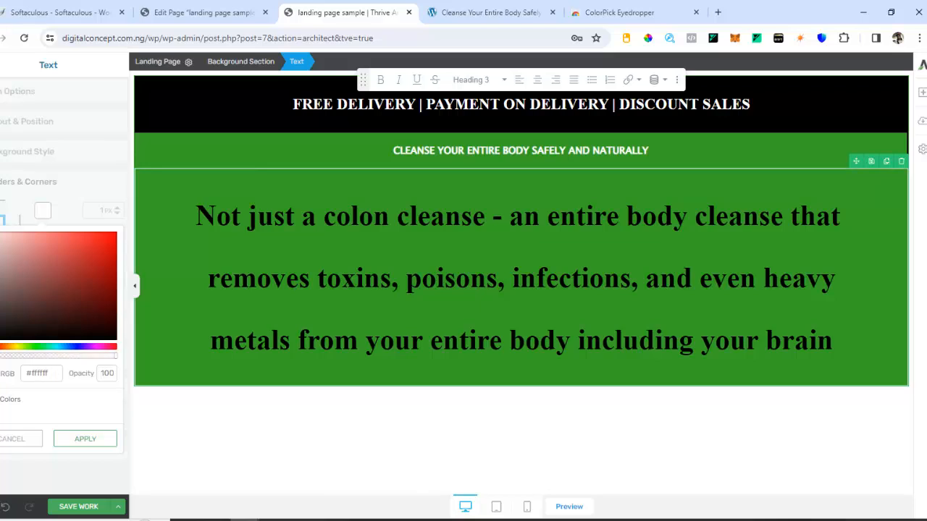
click(87, 439)
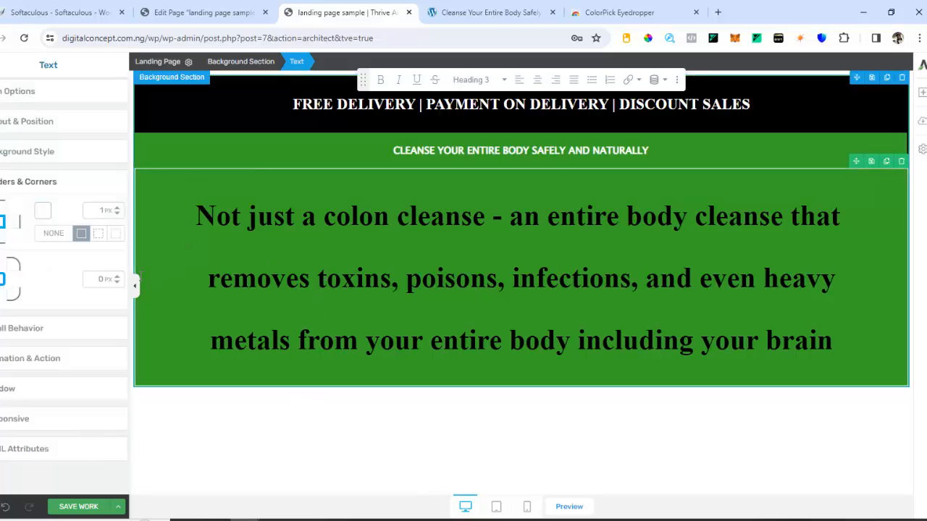
Change the small headline's right border color to near-white #fffcfc
click(316, 153)
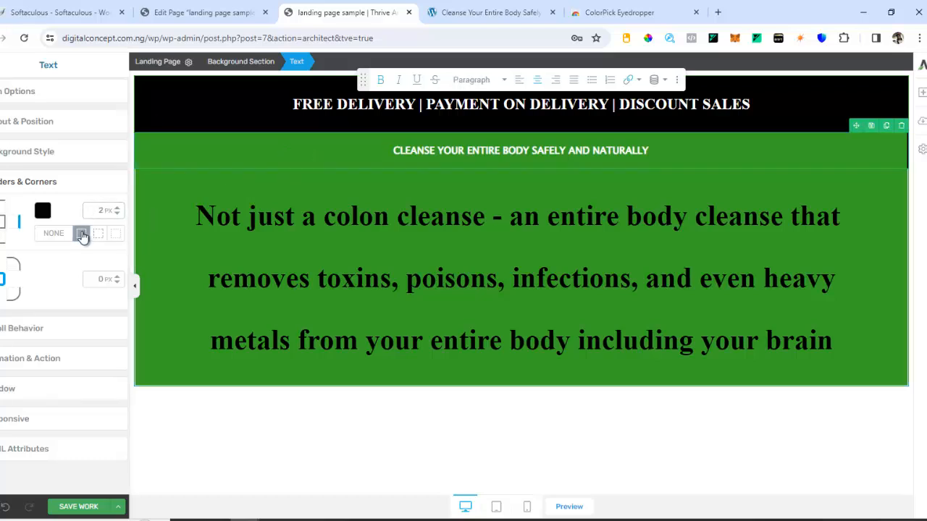
click(47, 218)
drag(49, 267, 0, 233)
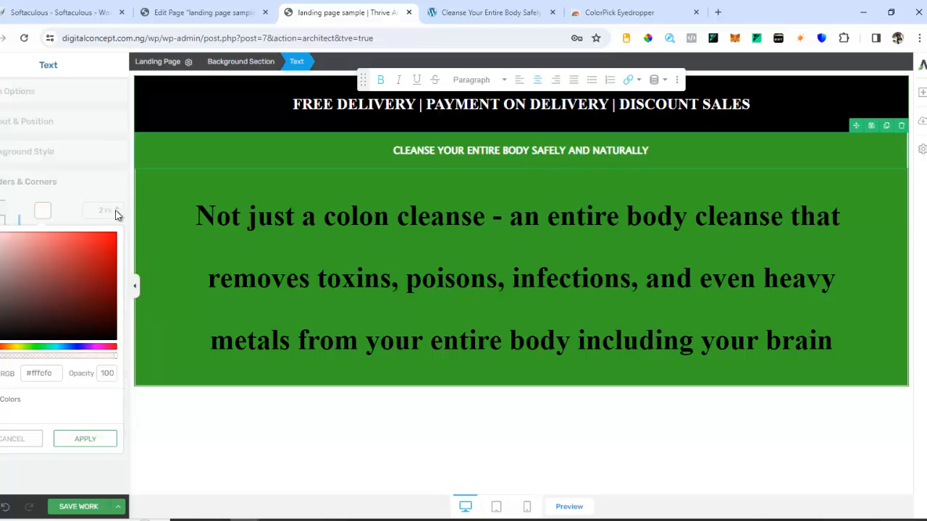
click(85, 438)
click(322, 412)
click(372, 309)
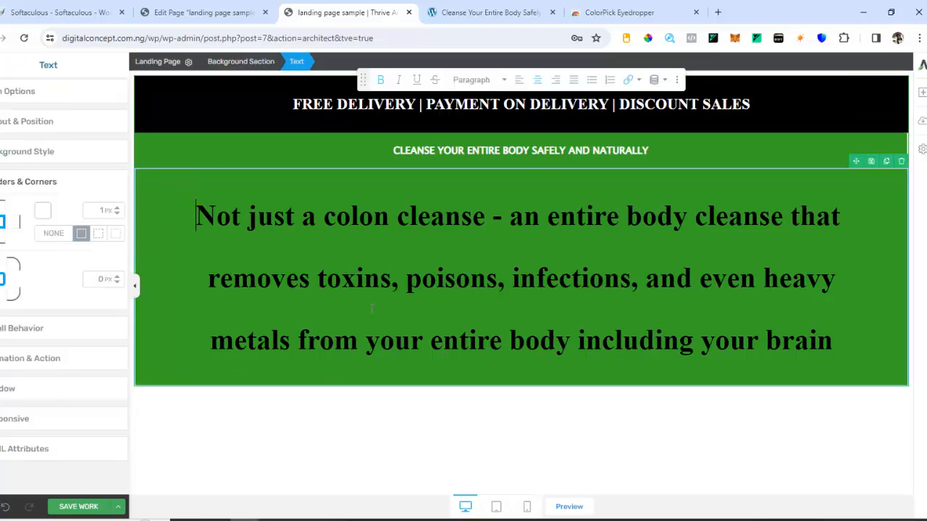
Set the small headline's right border thickness to 5 px
click(350, 149)
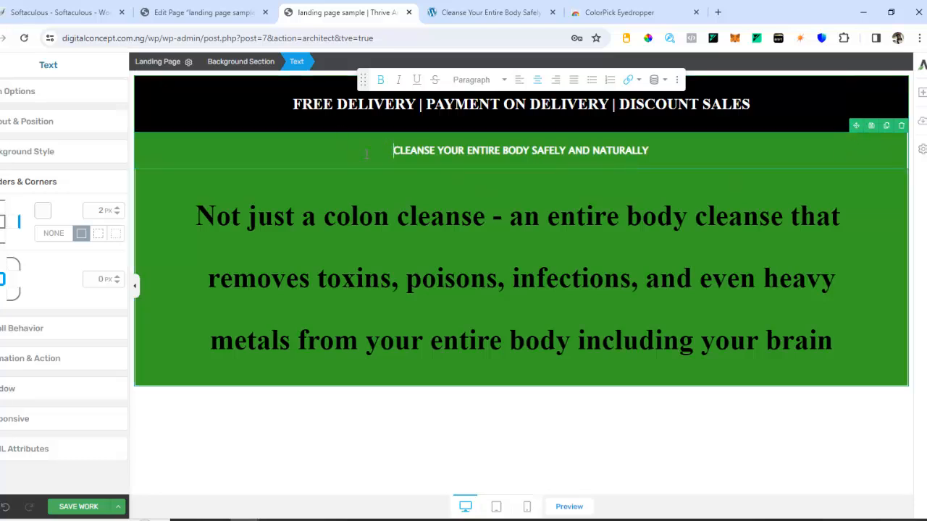
triple_click(414, 150)
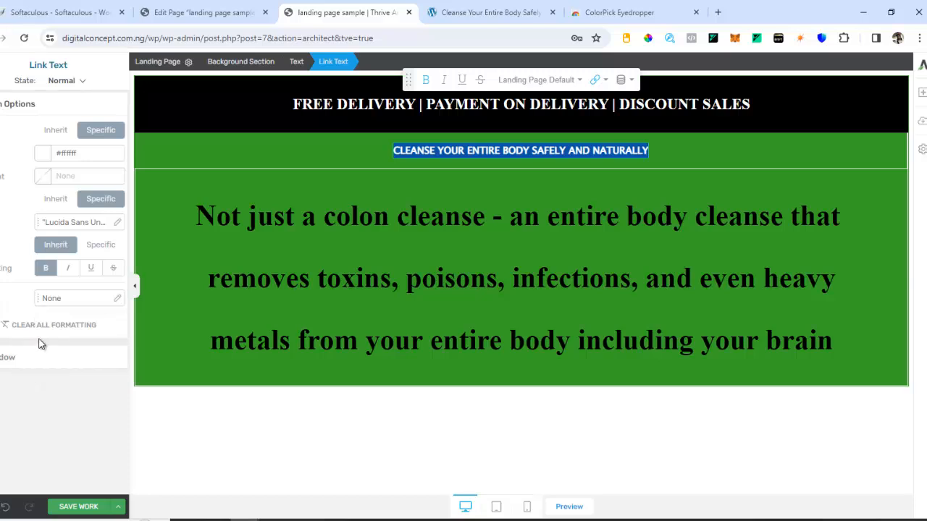
click(45, 132)
click(315, 146)
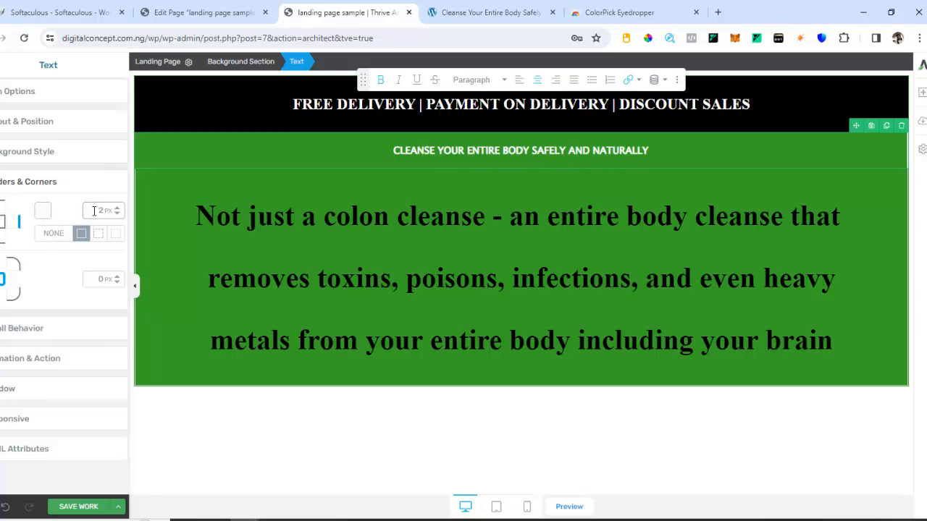
text(5)
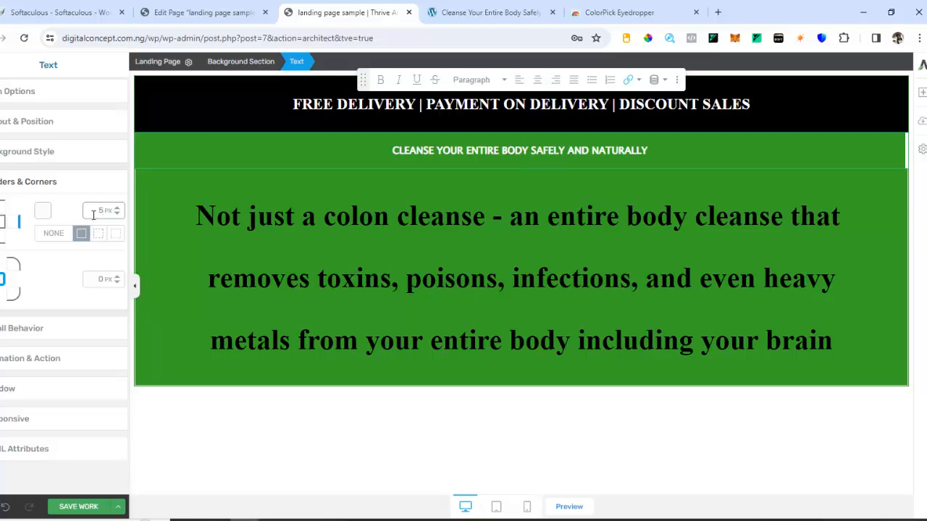
click(181, 233)
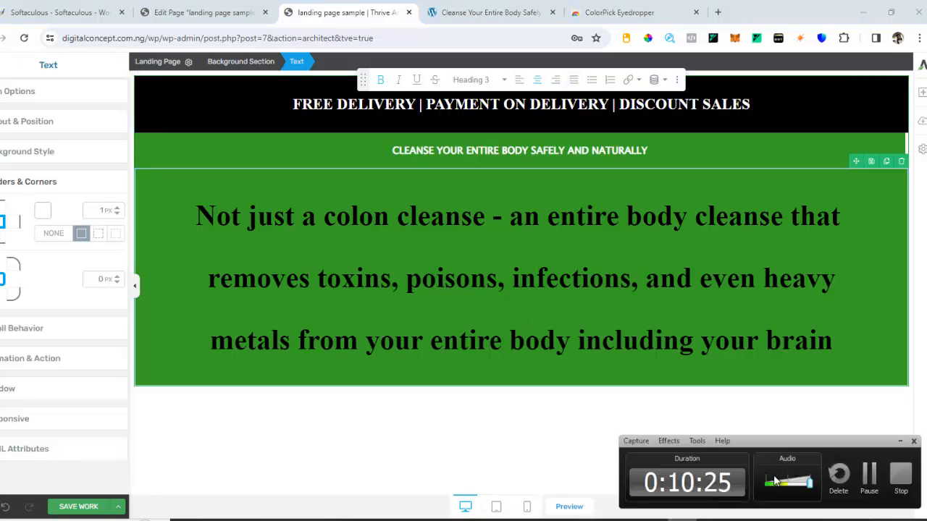
click(866, 476)
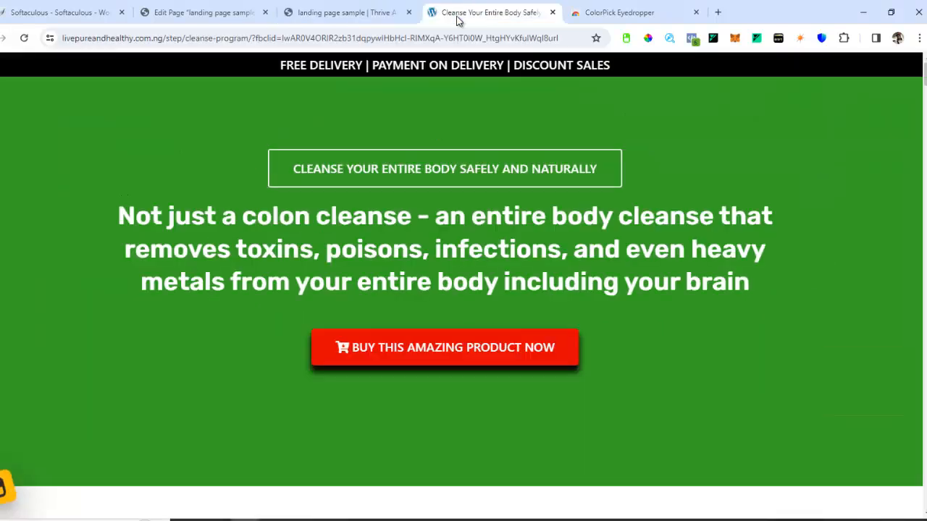
Add a content box above the large heading in the green section and start a text element inside it
click(461, 14)
click(355, 12)
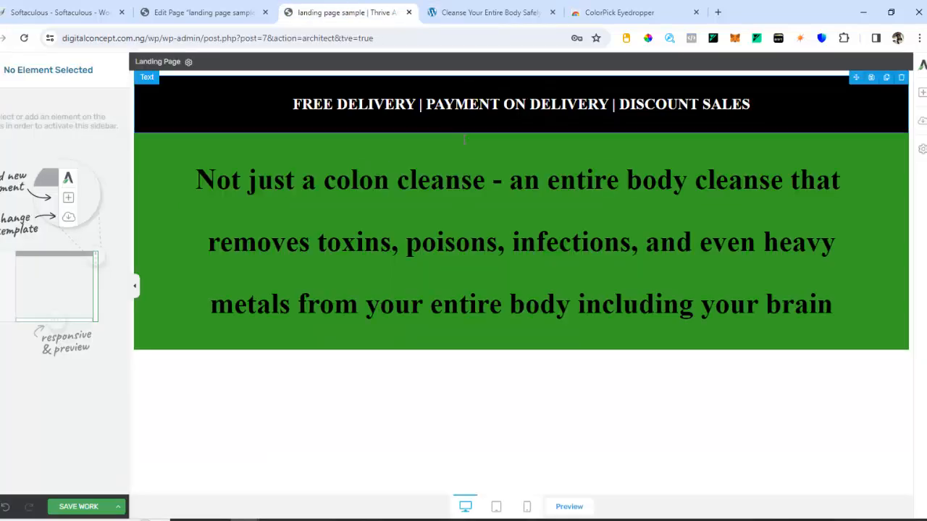
click(921, 91)
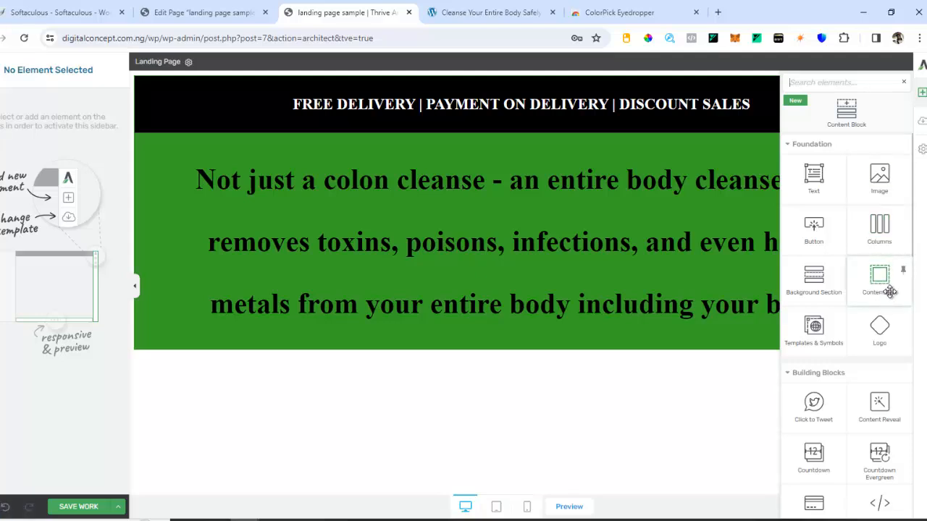
drag(880, 282, 521, 123)
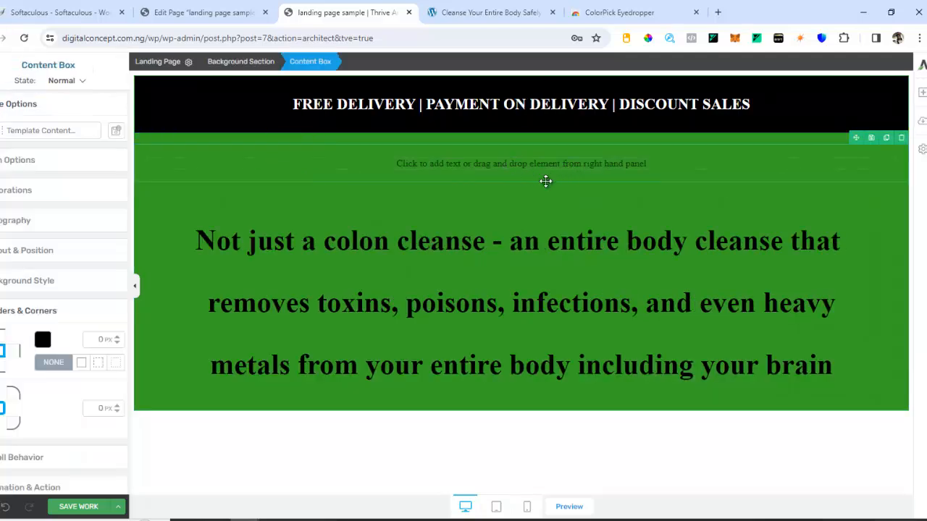
click(516, 162)
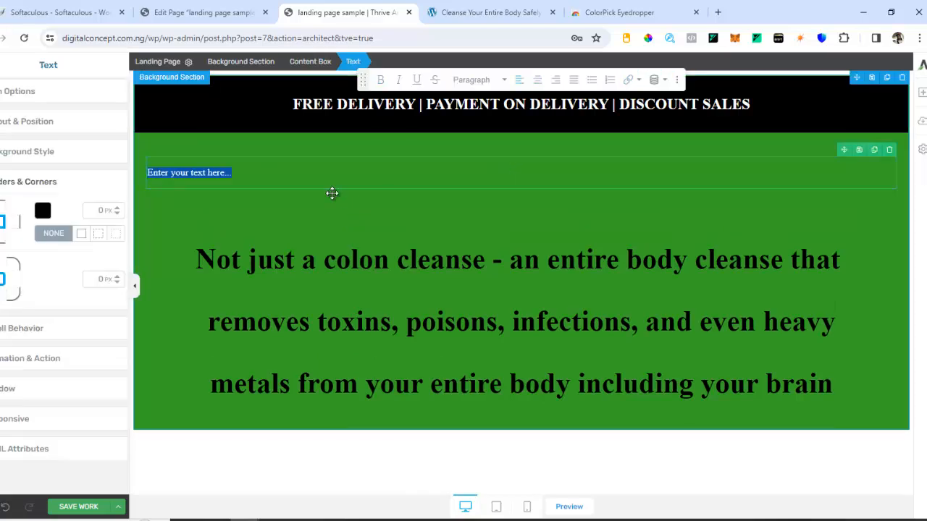
Copy the "CLEANSE YOUR ENTIRE BODY SAFELY AND NATURALLY" headline from the Cleanse page and paste it into the content box's text
click(454, 14)
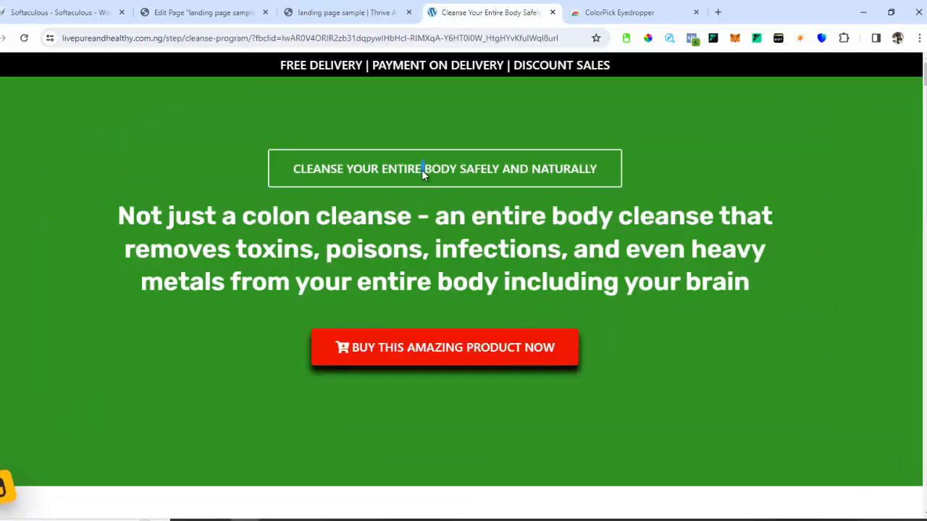
triple_click(421, 169)
key(ctrl+c)
click(368, 14)
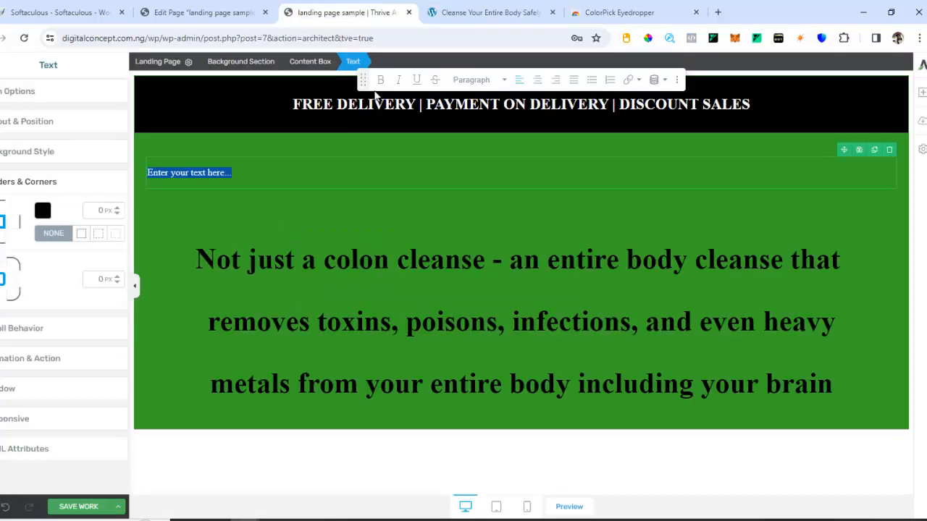
key(ctrl+v)
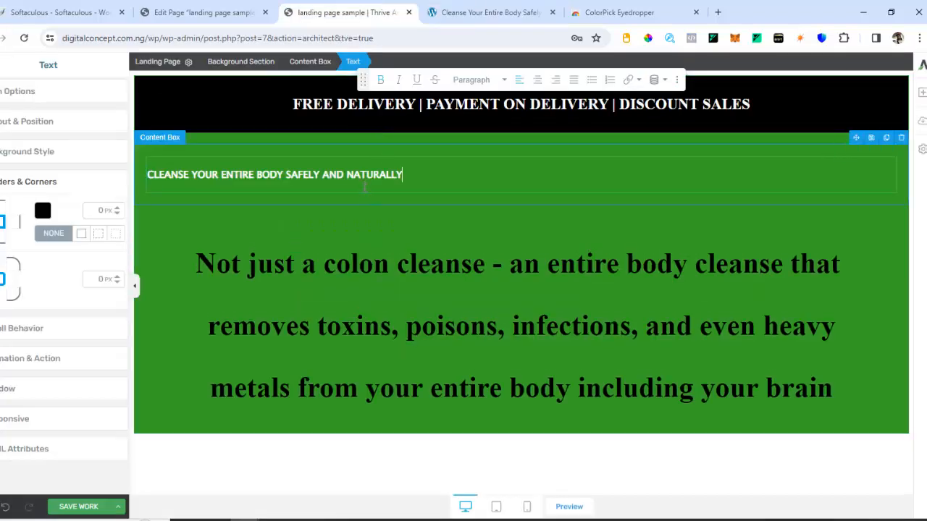
Center-align the "CLEANSE YOUR ENTIRE BODY SAFELY AND NATURALLY" text inside its content box
triple_click(352, 177)
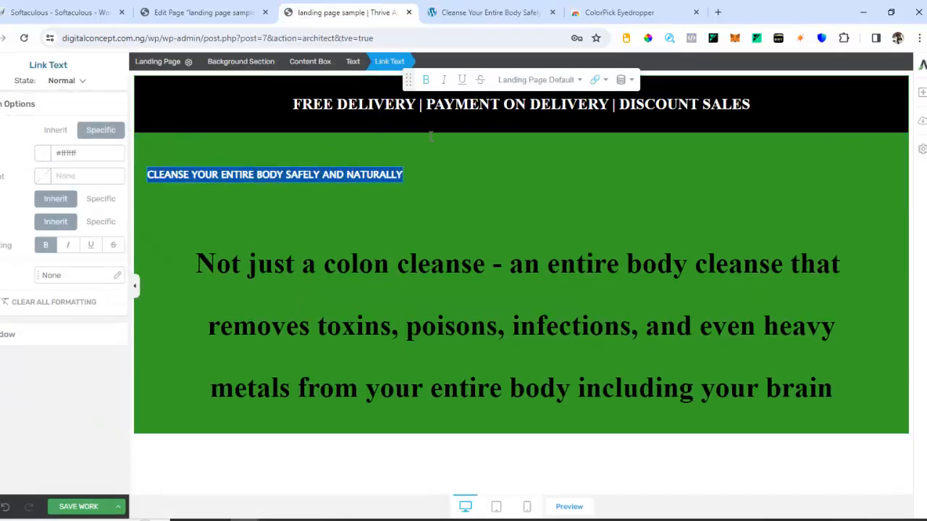
click(474, 163)
click(399, 177)
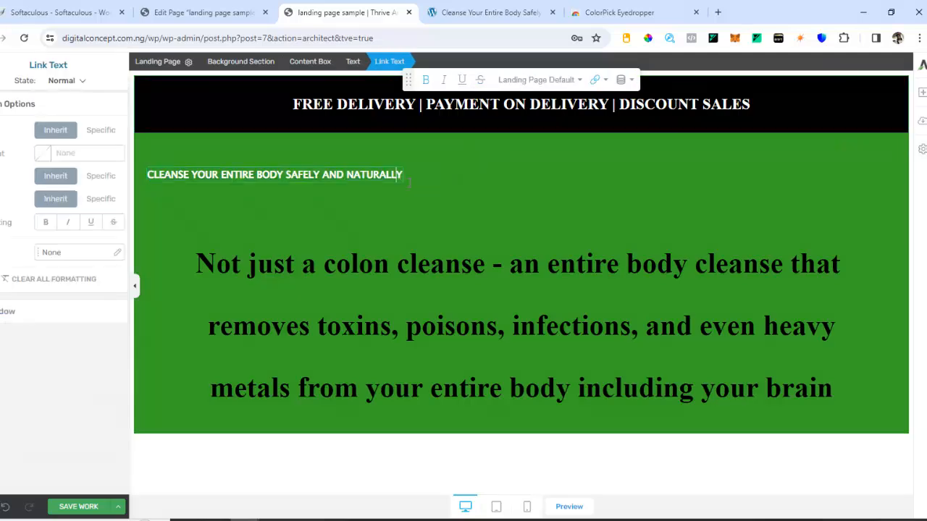
double_click(415, 178)
click(380, 176)
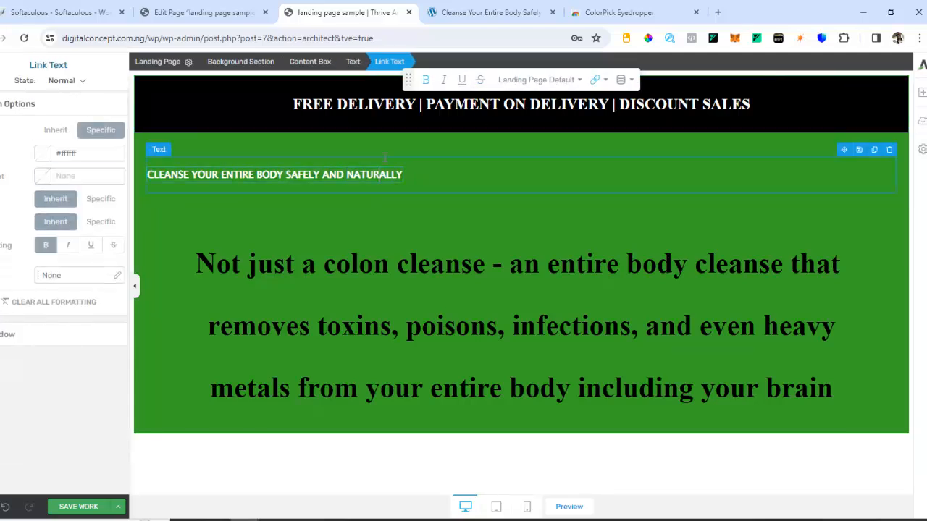
triple_click(384, 176)
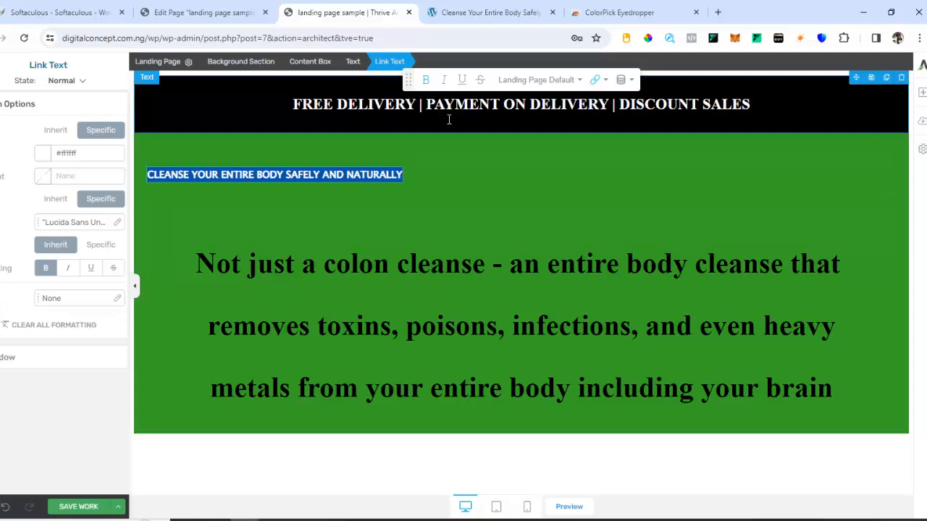
click(470, 175)
click(401, 218)
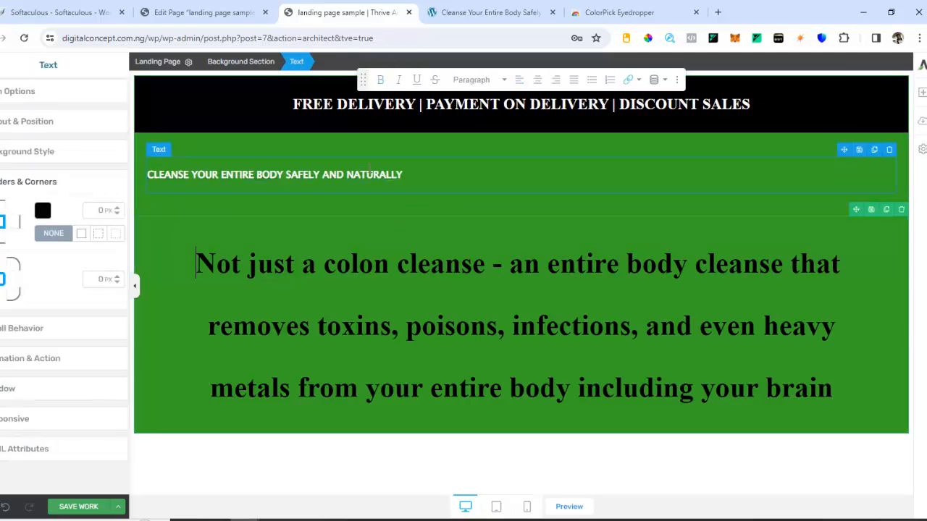
click(369, 173)
triple_click(370, 174)
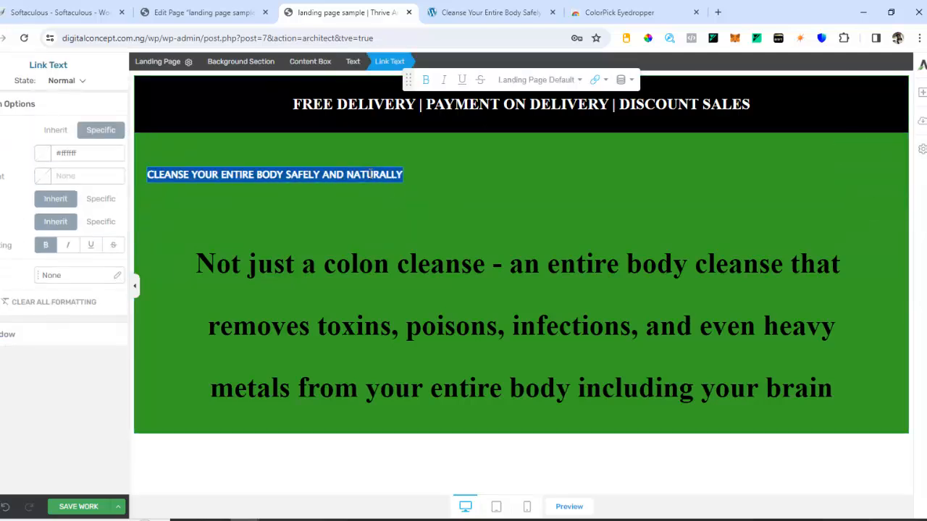
click(526, 80)
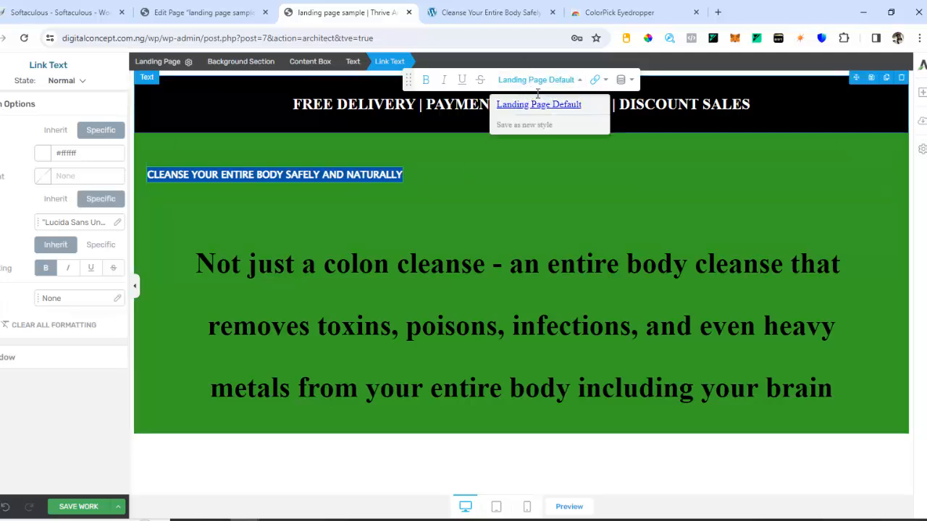
click(488, 178)
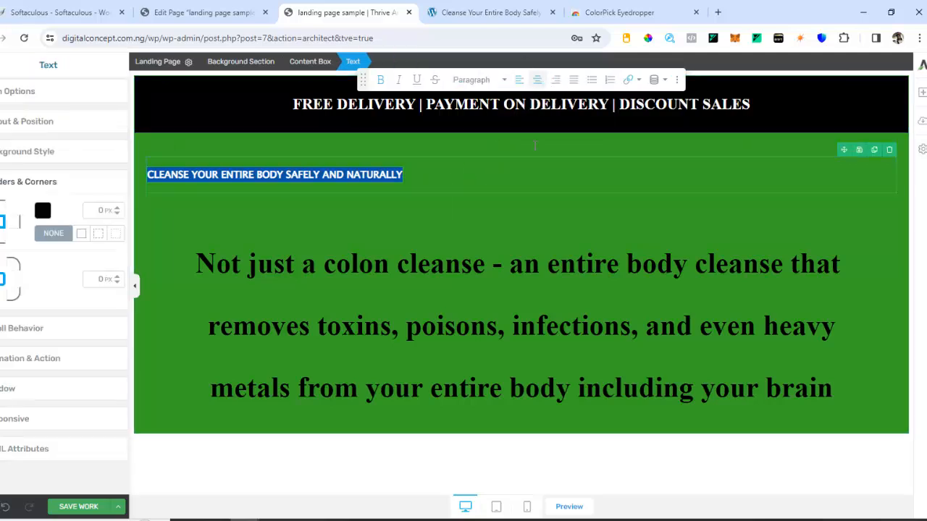
click(537, 80)
click(388, 175)
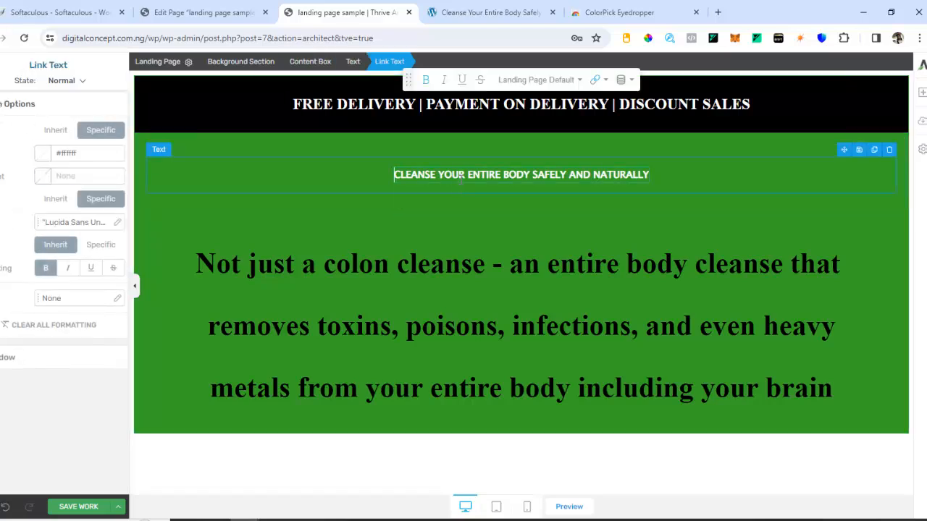
Give the small headline's text element a solid 3 px border in near-white #fefefe
click(327, 183)
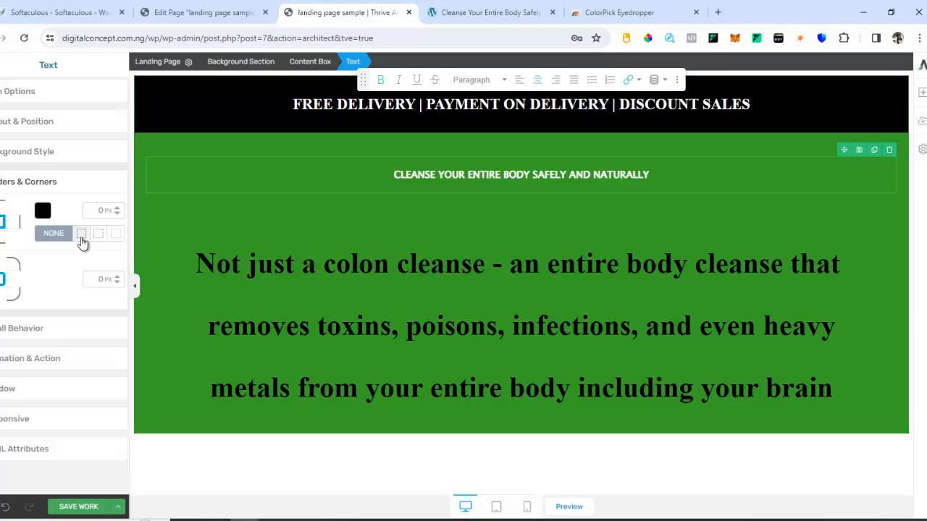
click(81, 234)
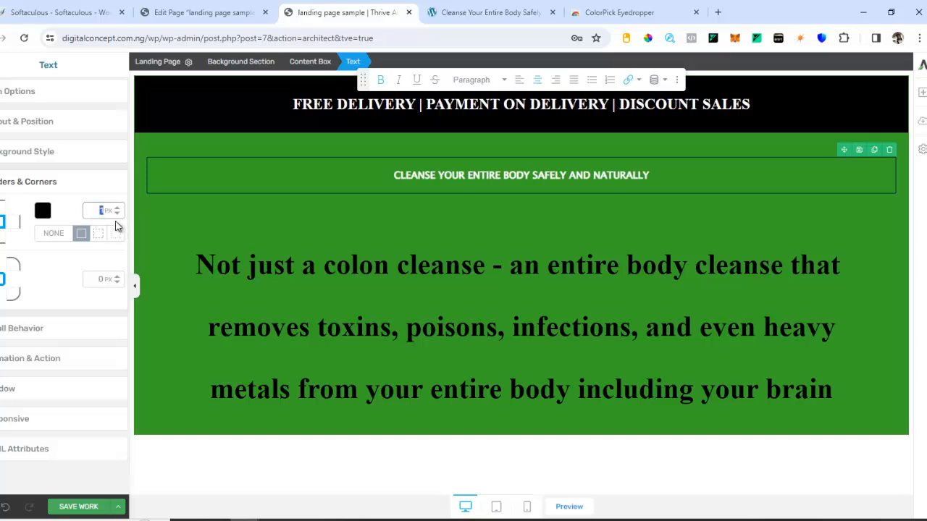
text(3)
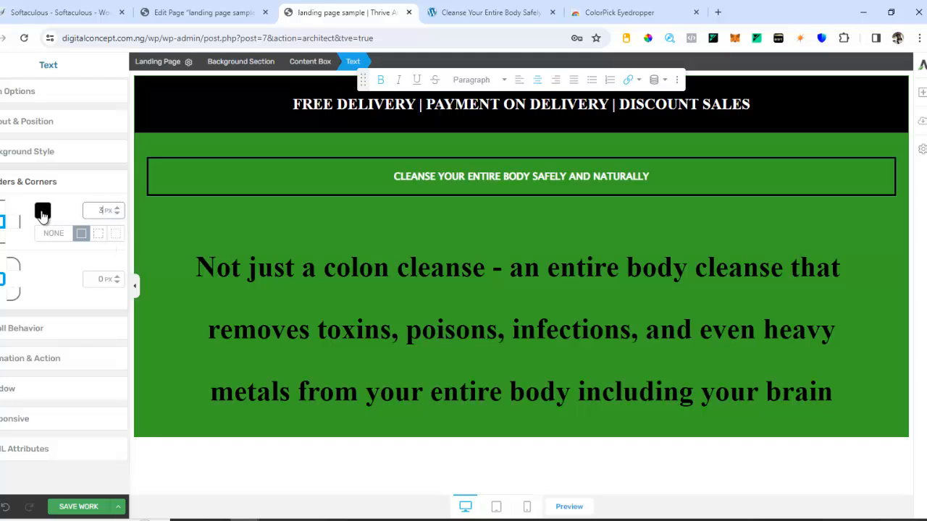
click(42, 212)
click(3, 239)
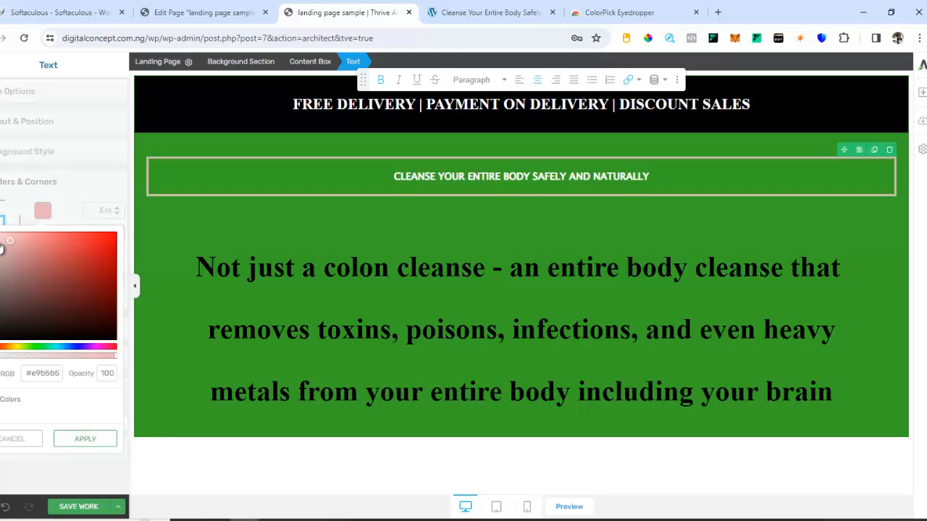
drag(0, 237, 0, 233)
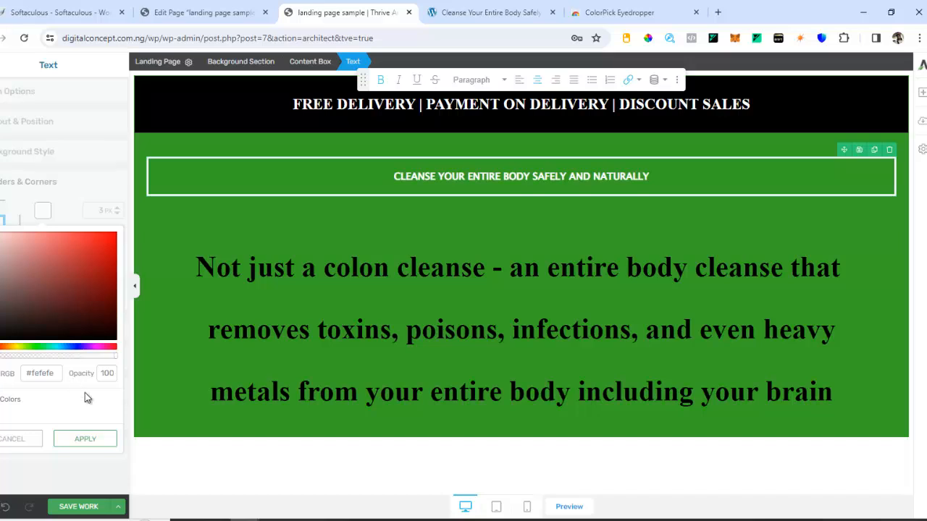
click(109, 439)
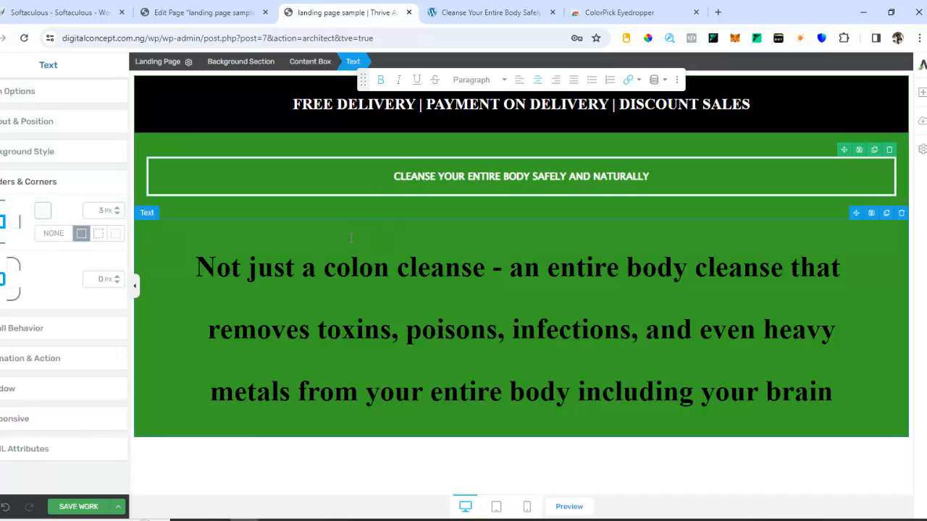
Compare the green section with the hero section on the Cleanse reference page and return to the editor
click(205, 330)
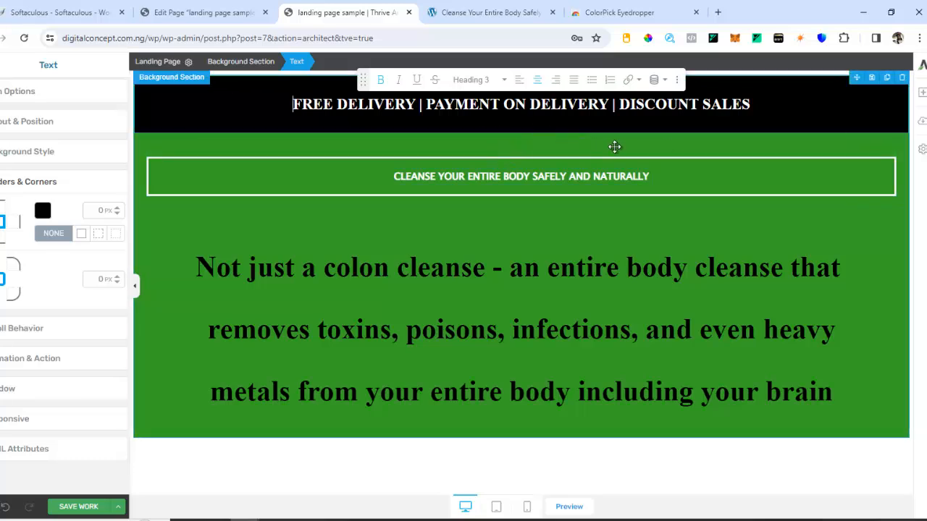
click(502, 12)
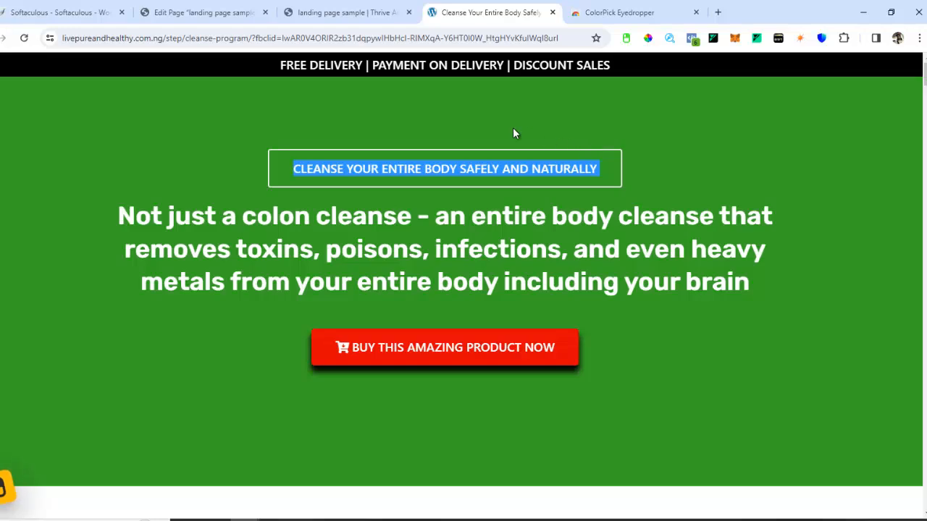
click(371, 14)
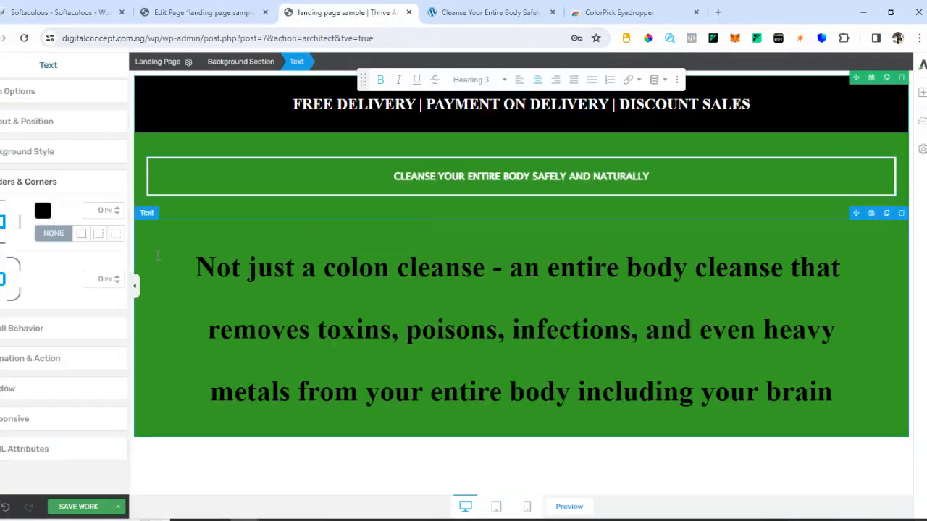
Try to change the large "Not just a colon cleanse" heading to the web-safe font Lucida Sans Unicode
drag(193, 266, 863, 389)
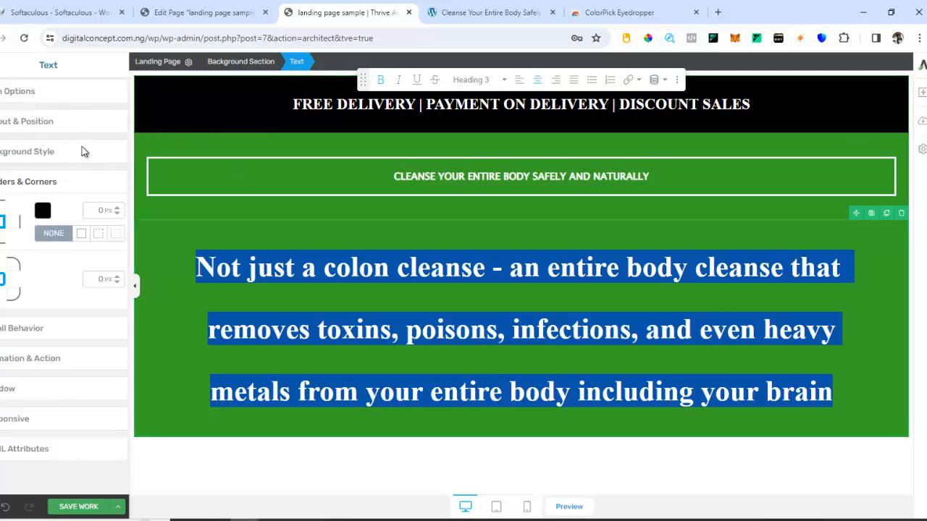
click(40, 95)
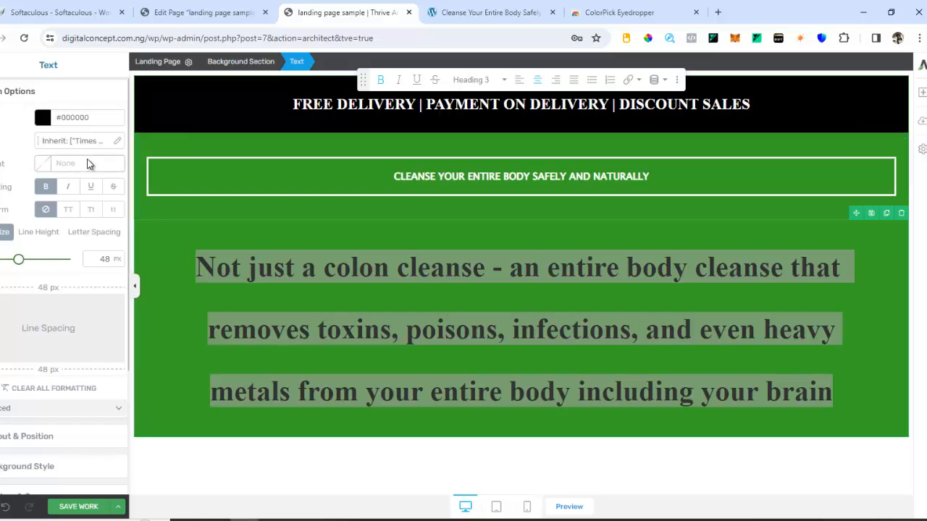
click(117, 140)
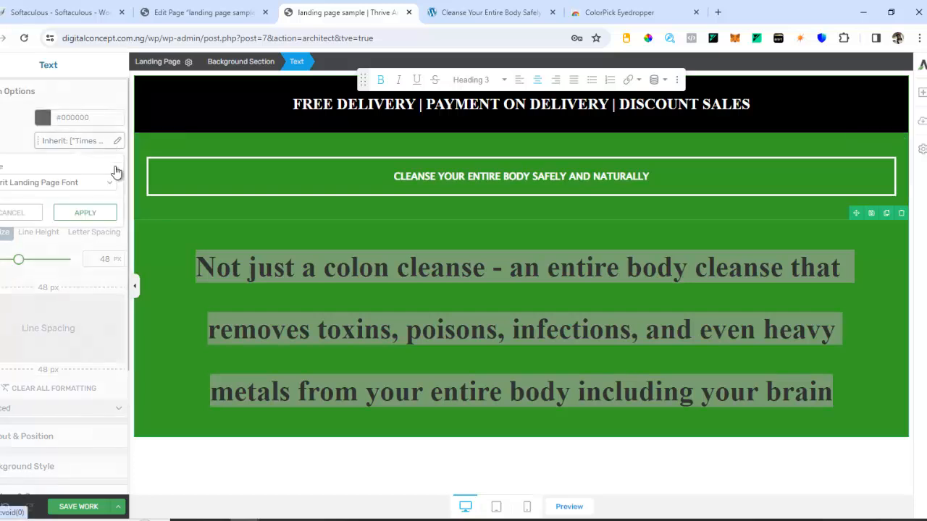
click(59, 183)
click(42, 211)
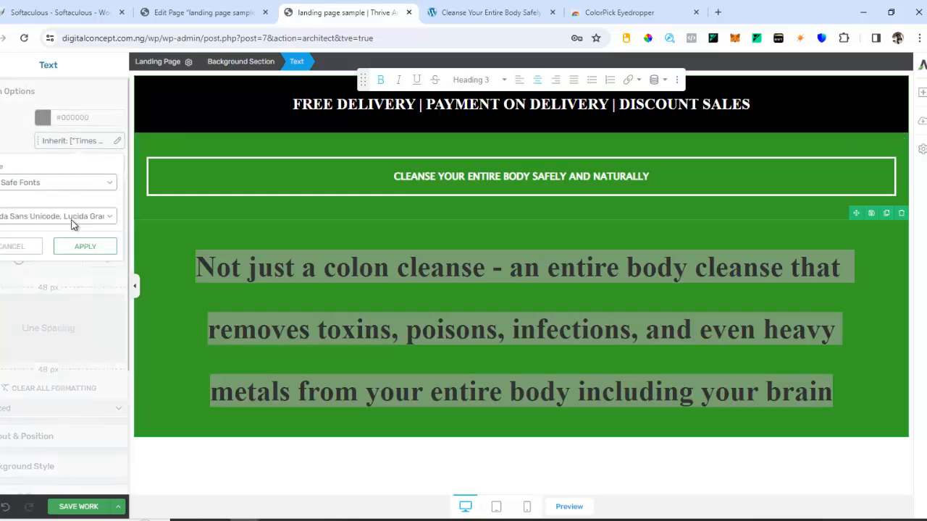
click(85, 246)
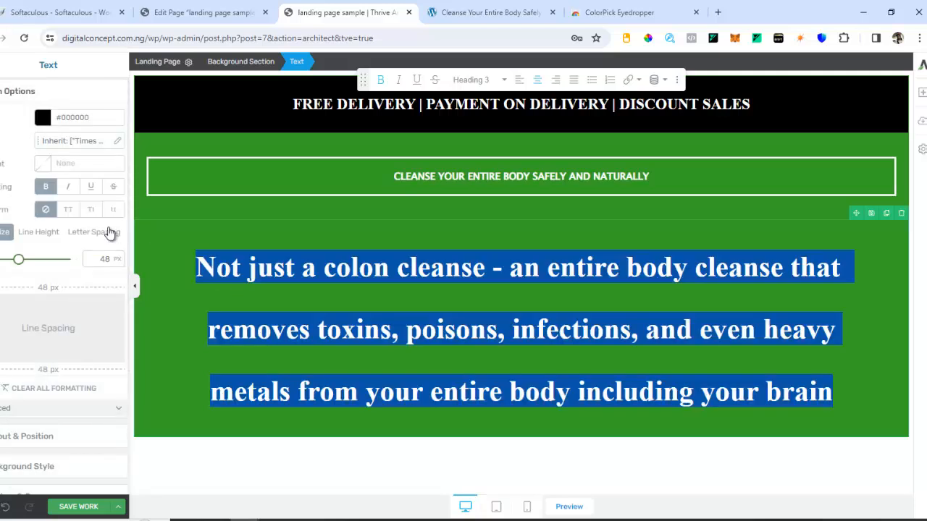
Retry the large heading's font change, explicitly choosing Lucida Sans Unicode, Lucida Grande, sans-serif among the web-safe fonts
click(63, 140)
click(69, 184)
click(78, 207)
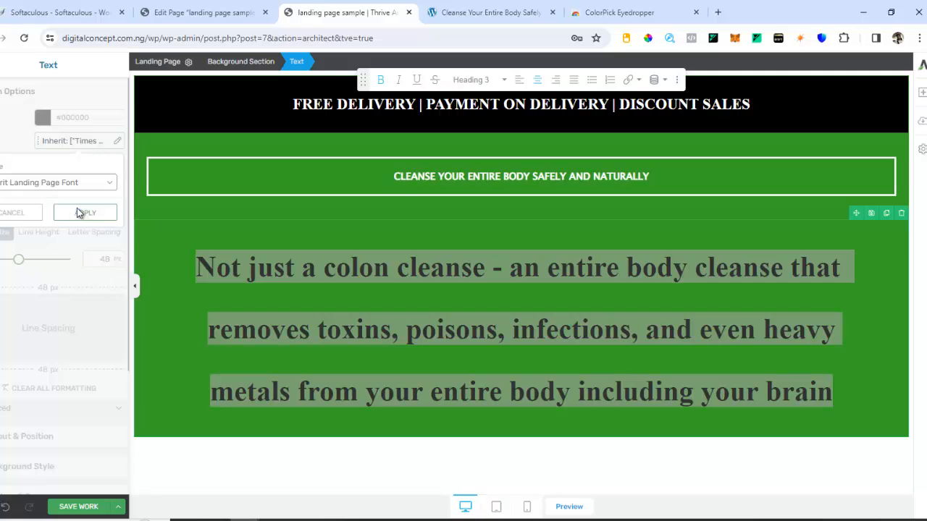
click(69, 218)
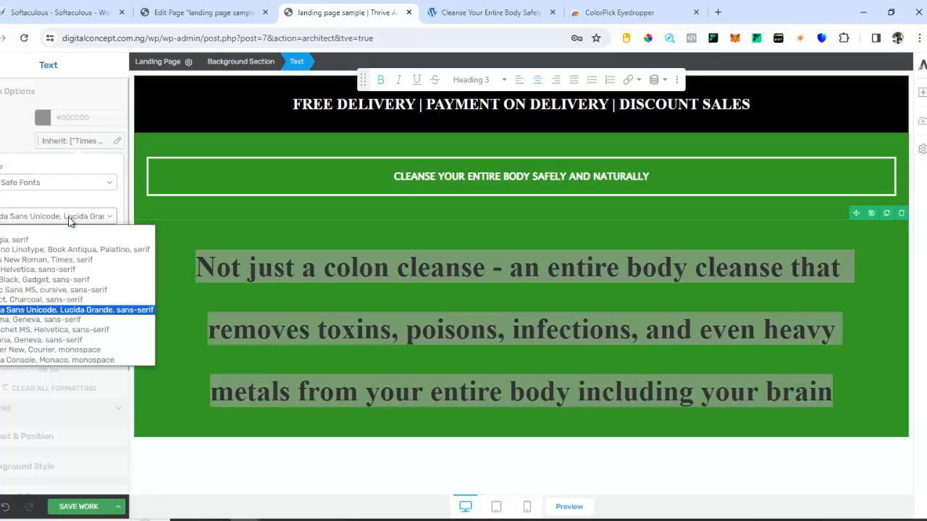
click(45, 310)
click(73, 216)
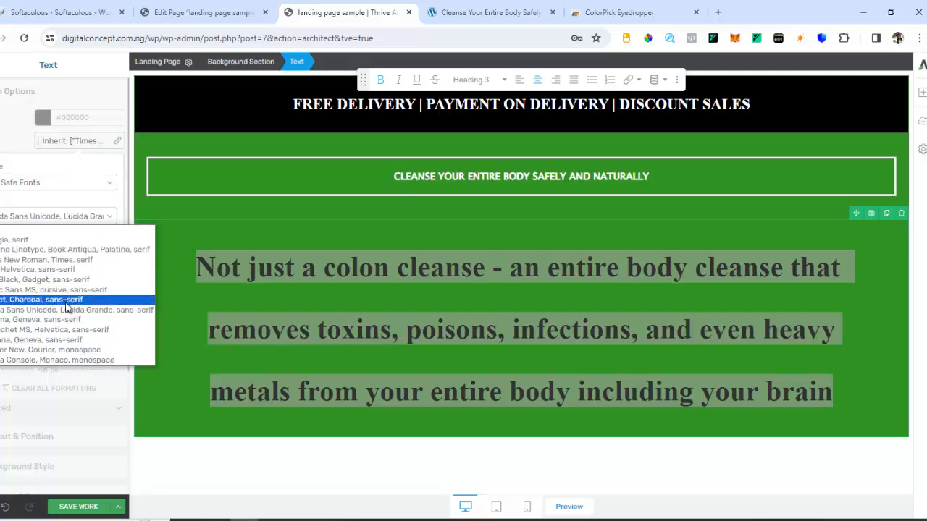
click(66, 308)
click(85, 246)
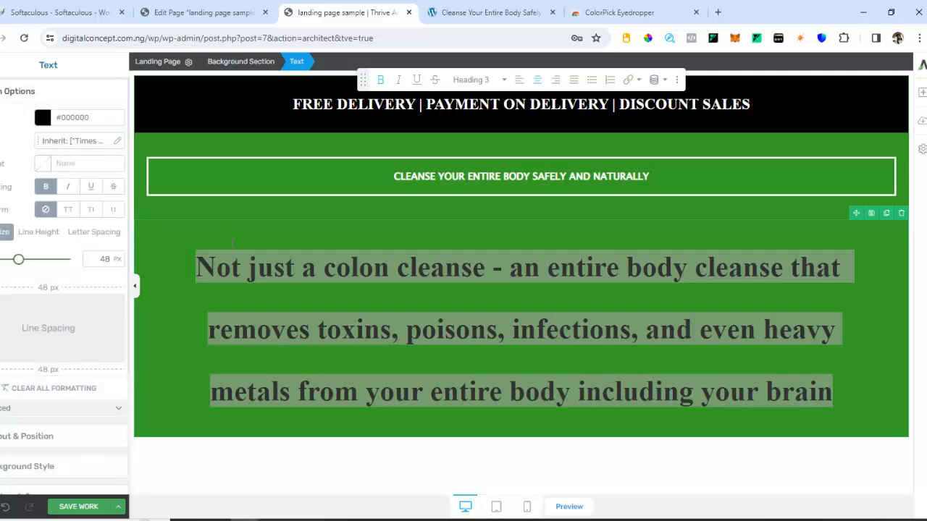
click(159, 276)
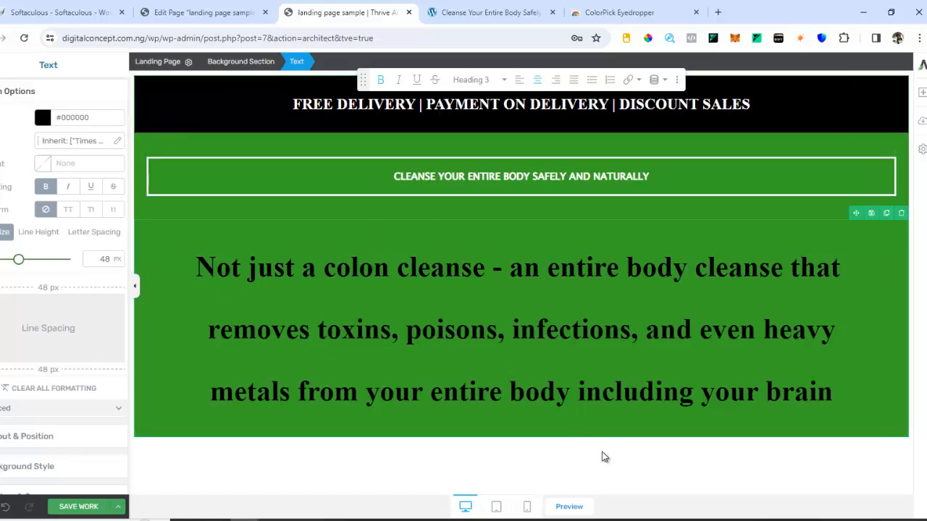
Open a preview of the landing page, return to the editor and save the work
click(567, 507)
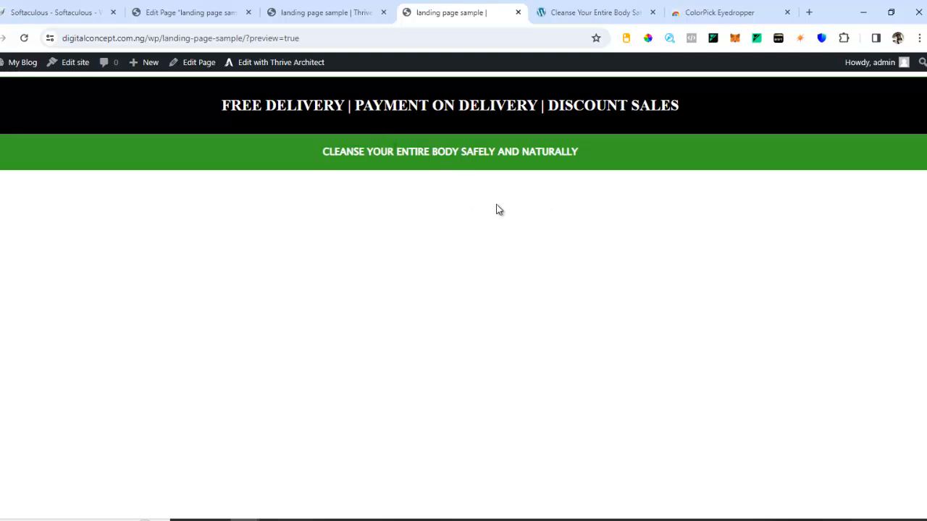
click(330, 13)
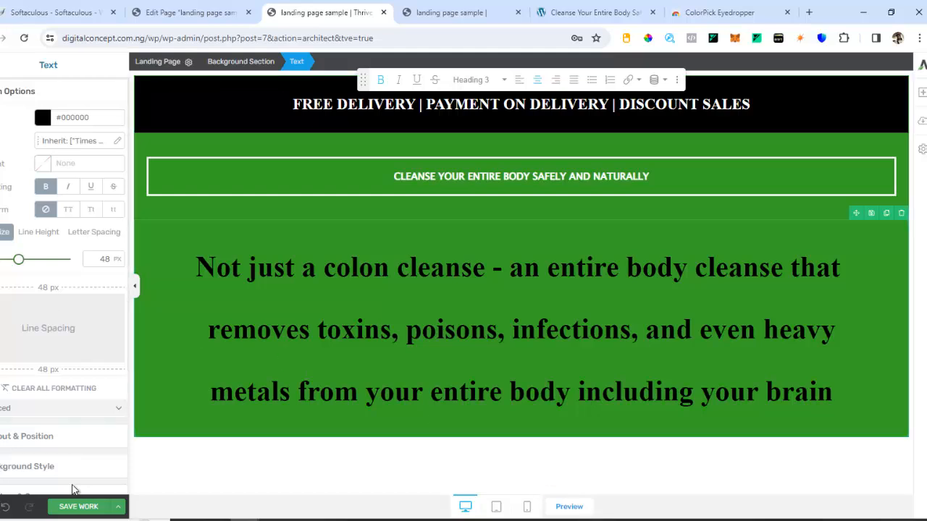
click(78, 506)
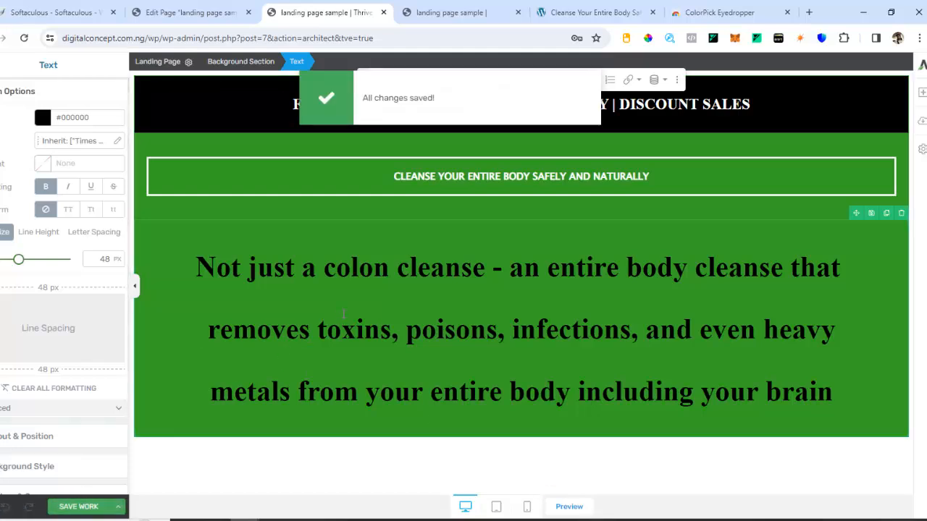
Reload the landing page preview to check the saved design, and return to the editor
click(436, 13)
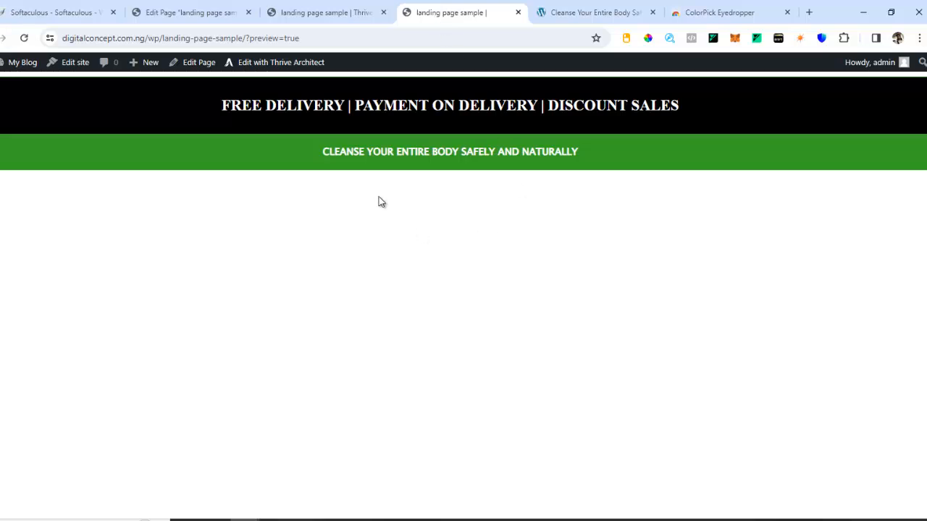
click(24, 38)
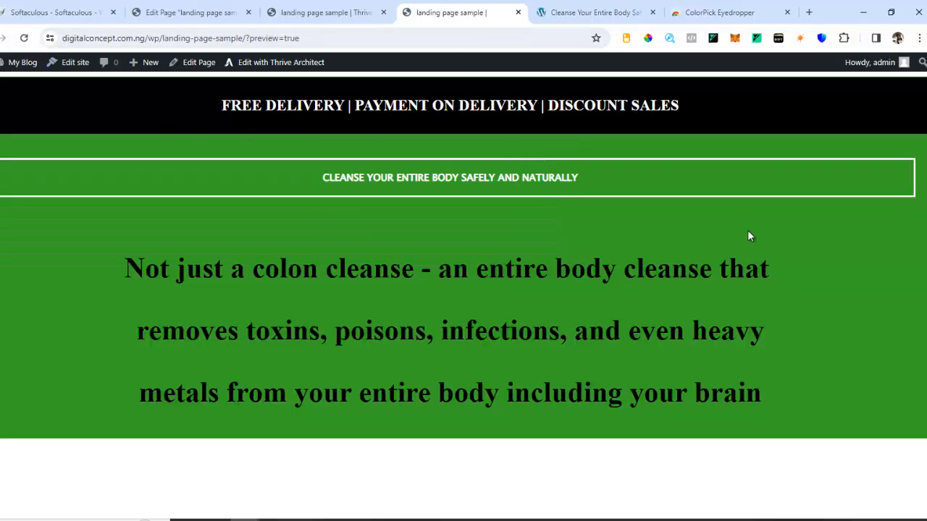
click(345, 13)
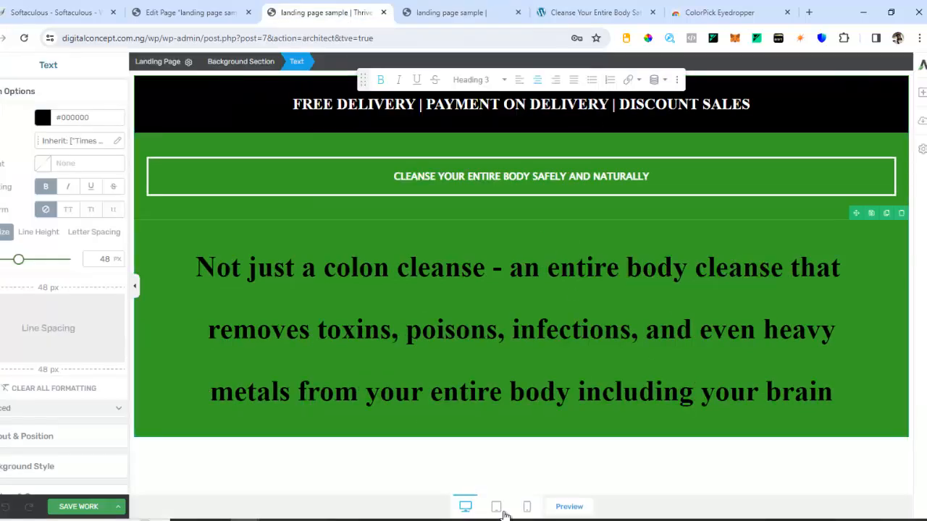
mouse_move(684, 519)
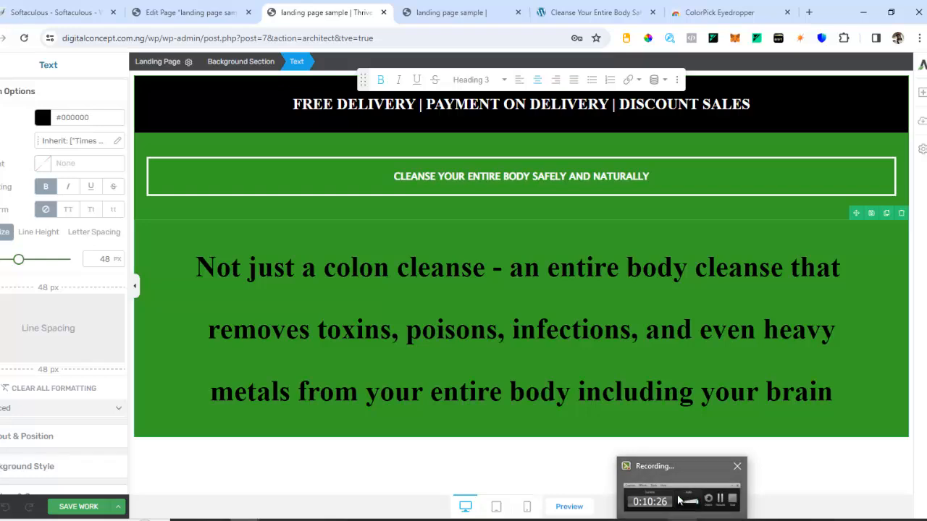
Move the Cleanse sales page tab beside the editor's tab, check its heading styling, and return to the editor
click(701, 501)
click(871, 481)
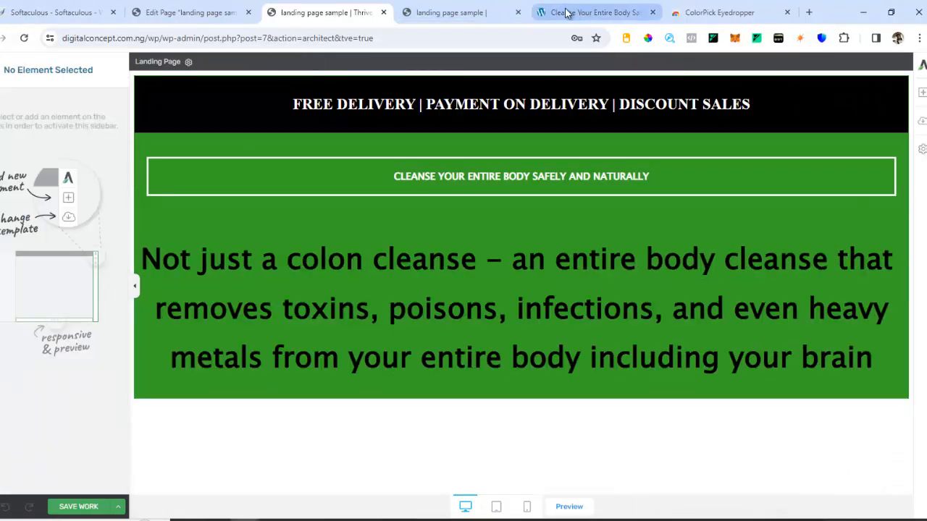
drag(551, 12, 463, 20)
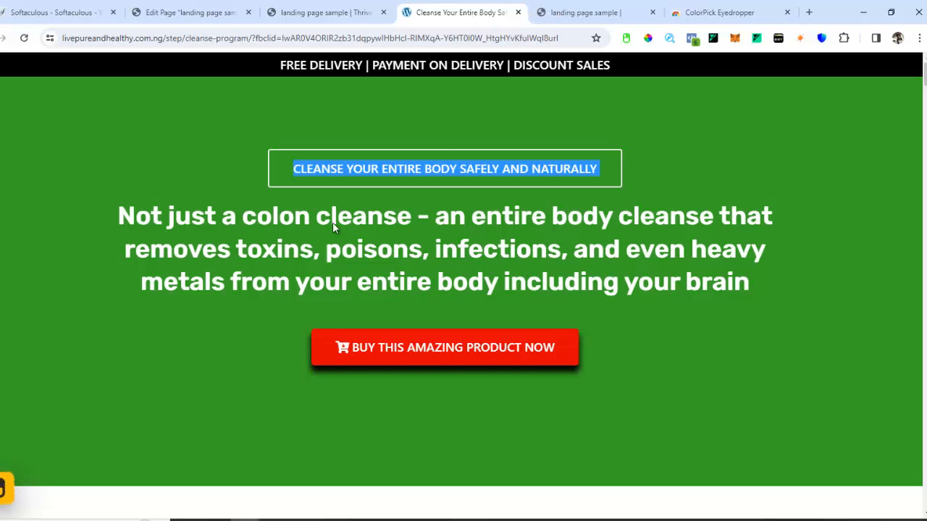
click(329, 11)
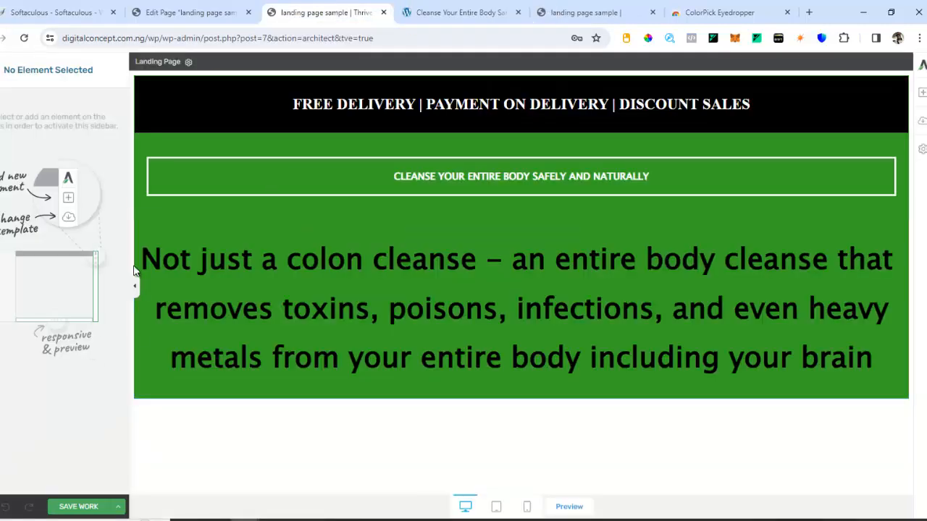
Set the text colour of the large "Not just a colon cleanse" heading to #fffdfd
drag(145, 257, 875, 358)
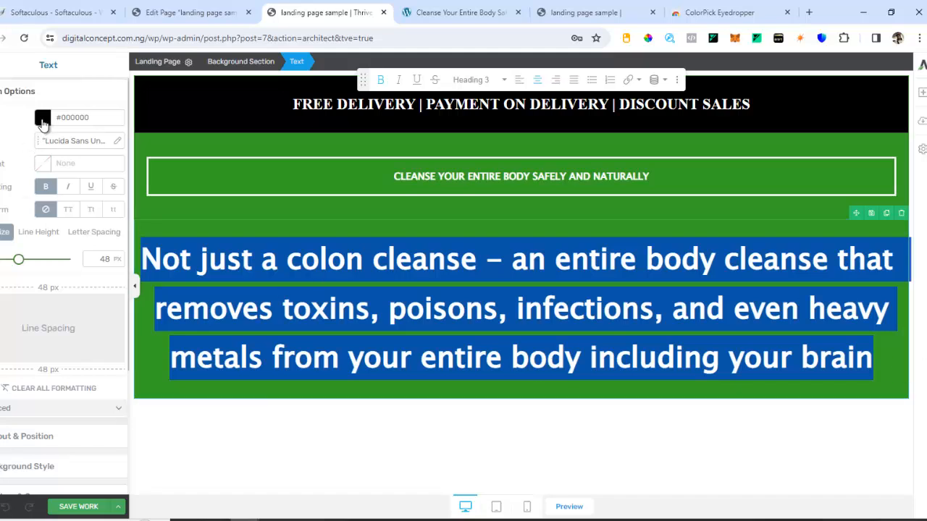
click(43, 120)
drag(4, 149, 0, 141)
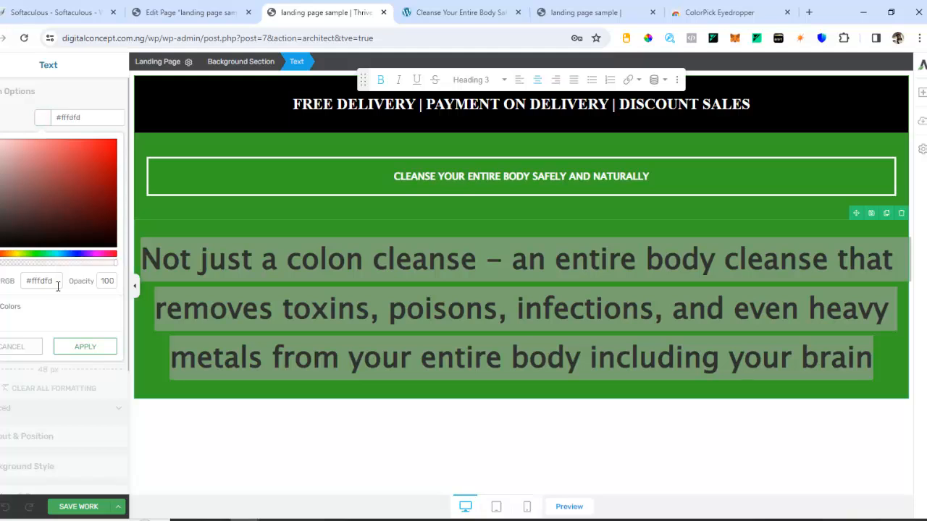
click(100, 350)
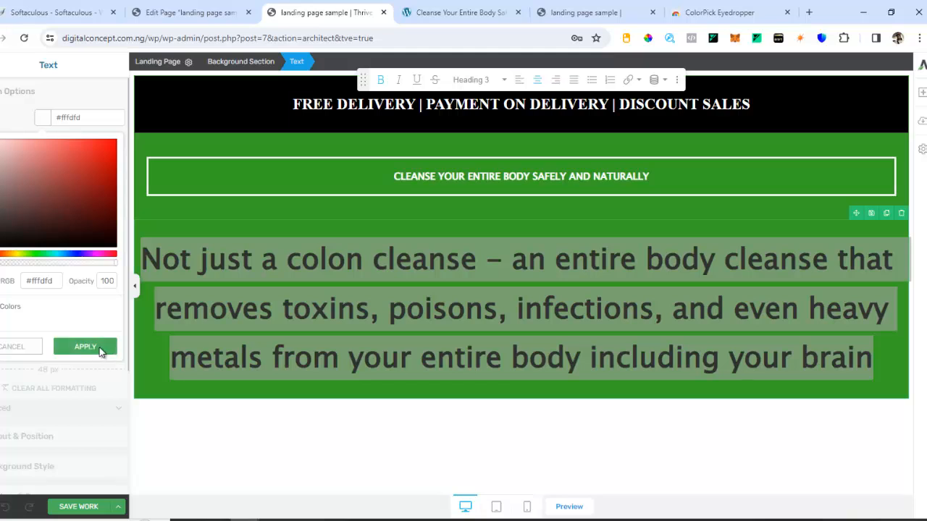
click(687, 180)
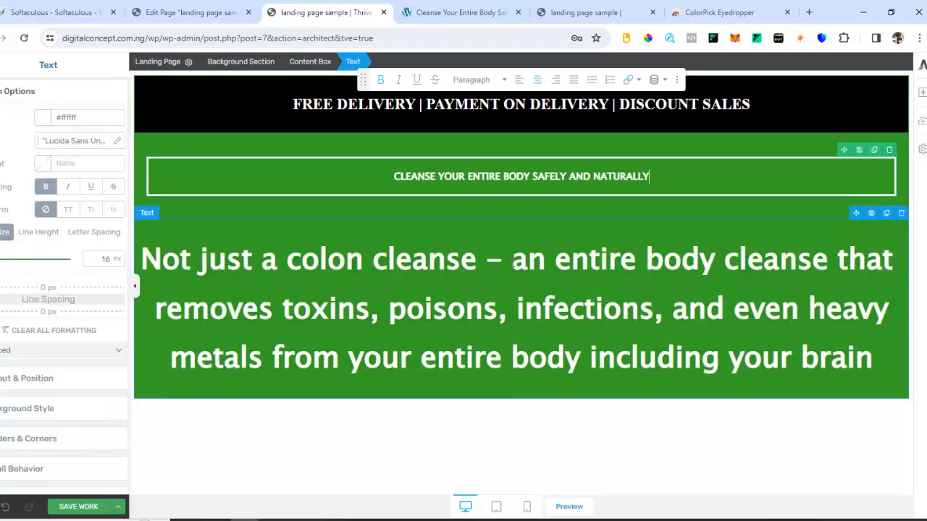
Check the buy button on the reference sales page and add a Button element below the large heading in the green section
click(449, 9)
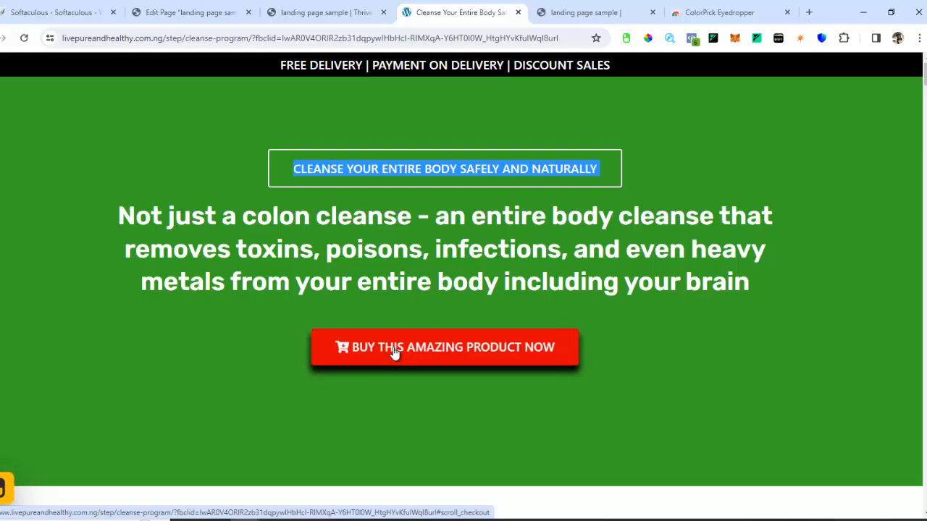
click(324, 6)
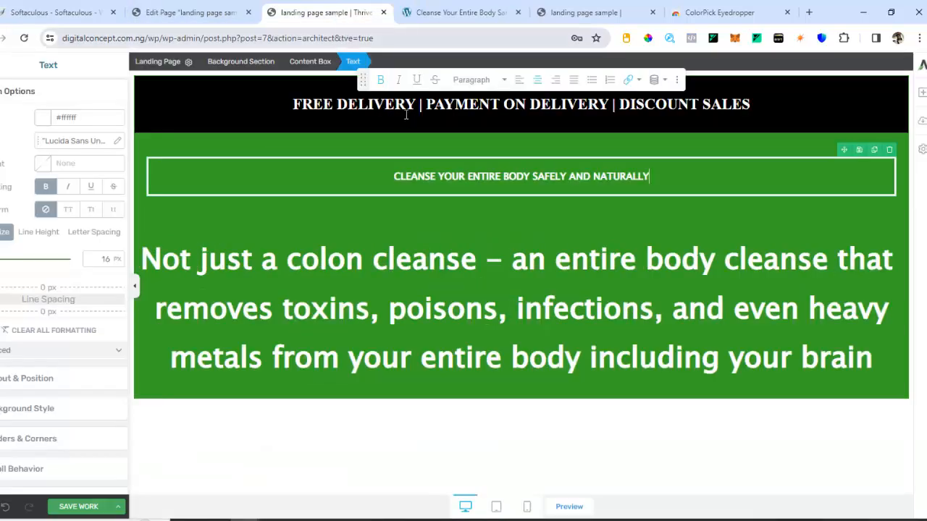
click(420, 13)
click(301, 13)
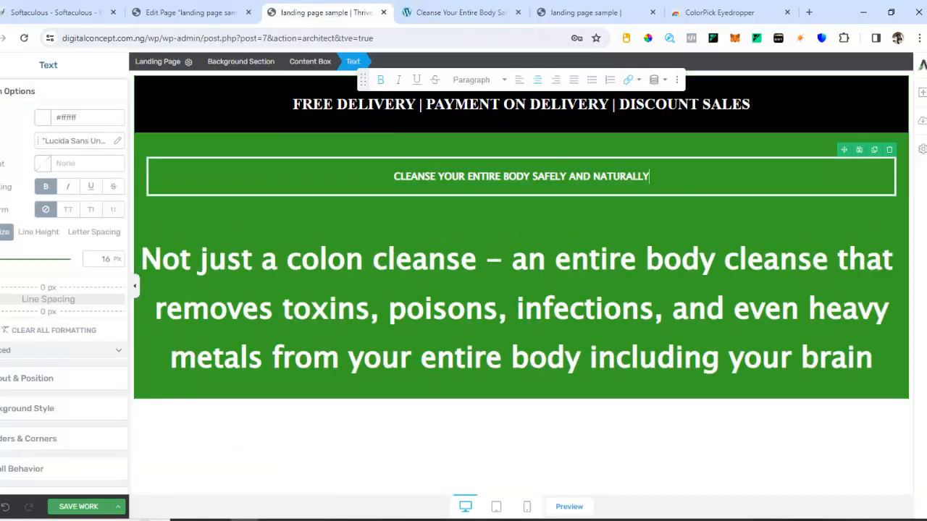
click(923, 100)
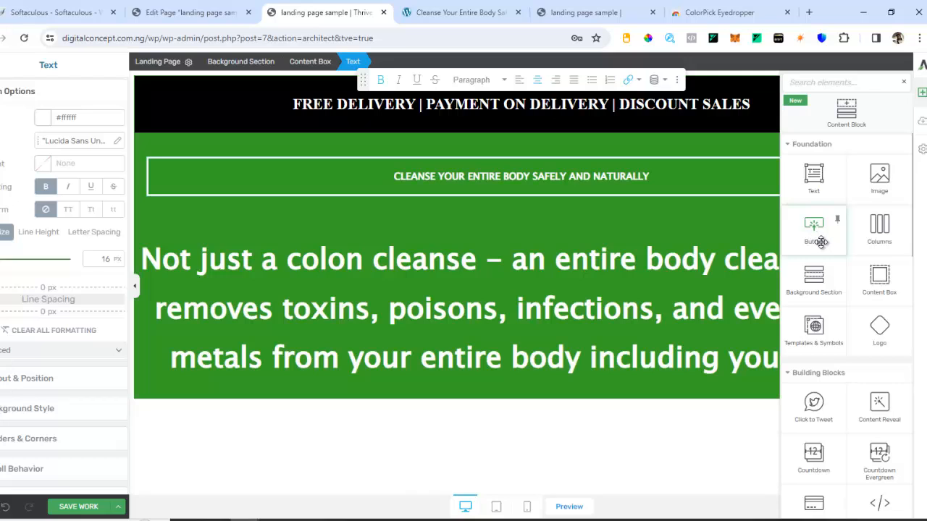
drag(814, 236, 580, 367)
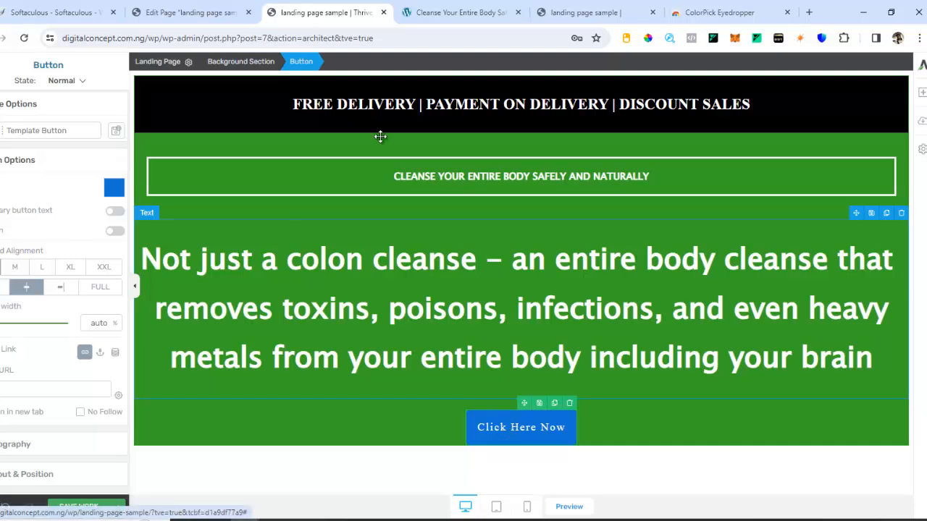
Replace the new button's label with "BUY THIS AMAZING PRODUCT NOW", following the wording on the reference sales page
click(437, 9)
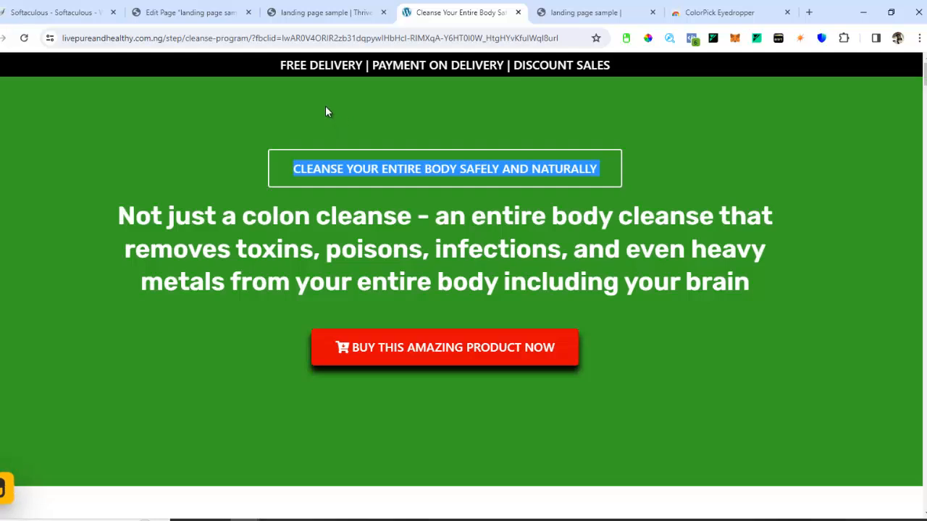
click(322, 12)
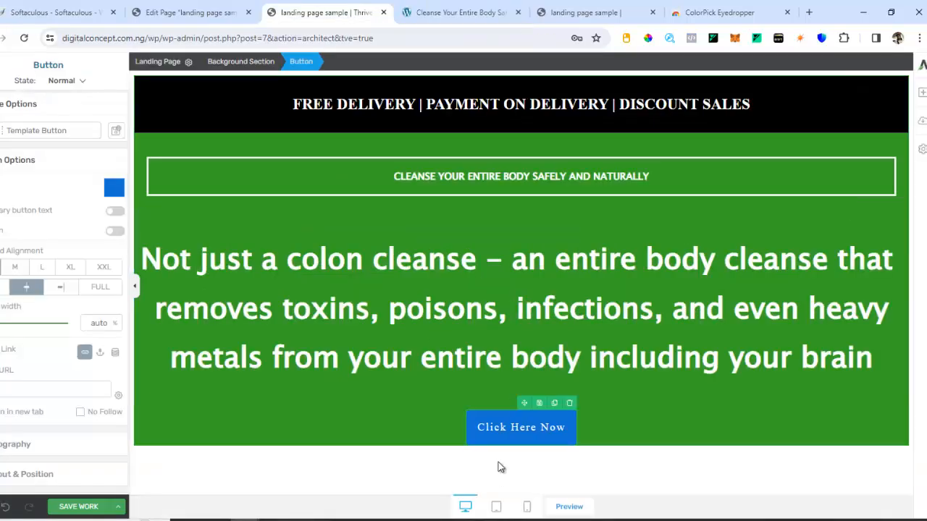
click(510, 426)
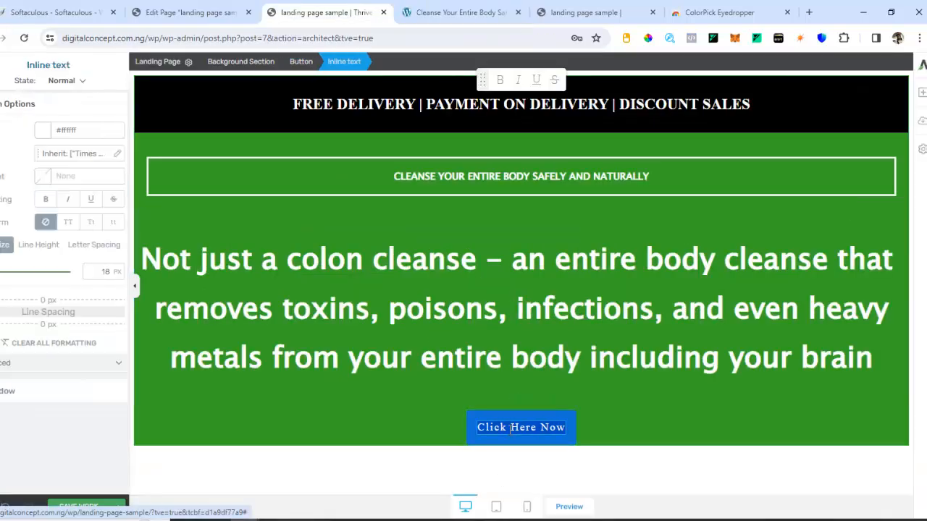
text(b)
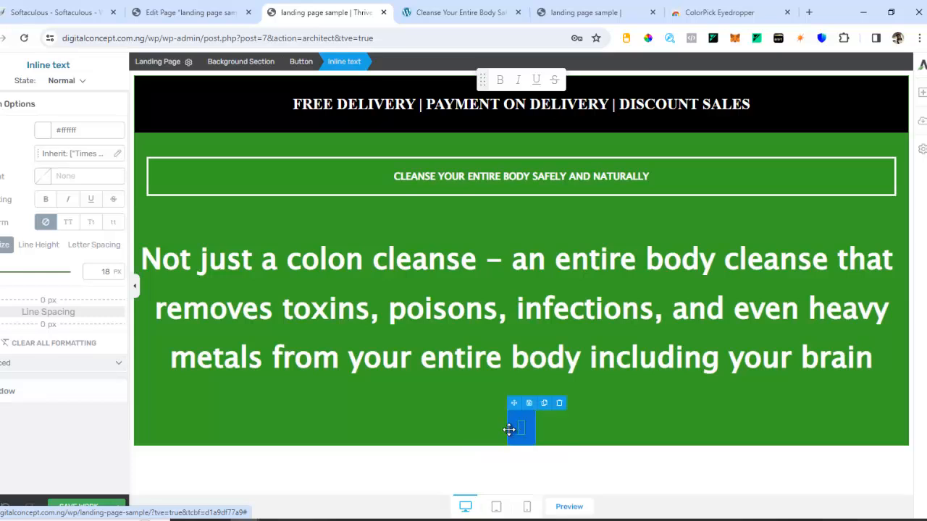
text(ut)
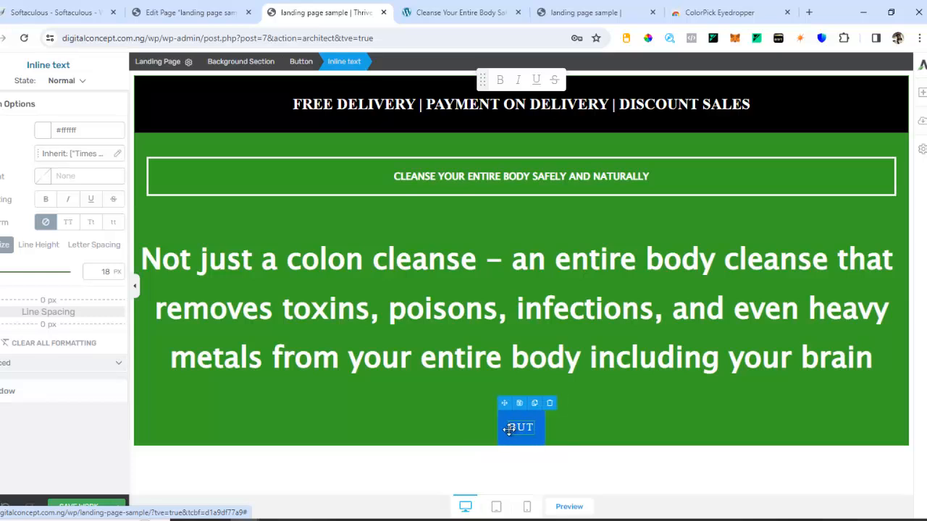
key(BackSpace)
text(y this)
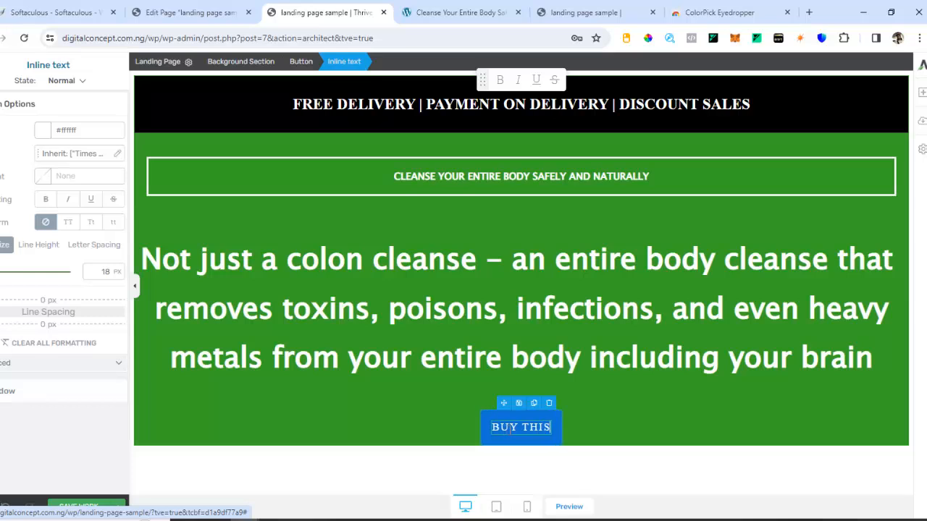
text( amazing pr)
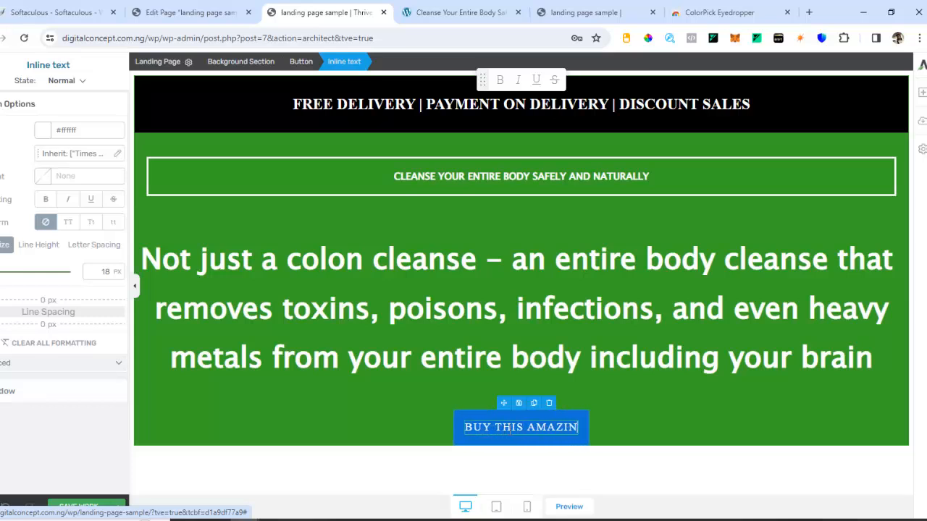
text(odu)
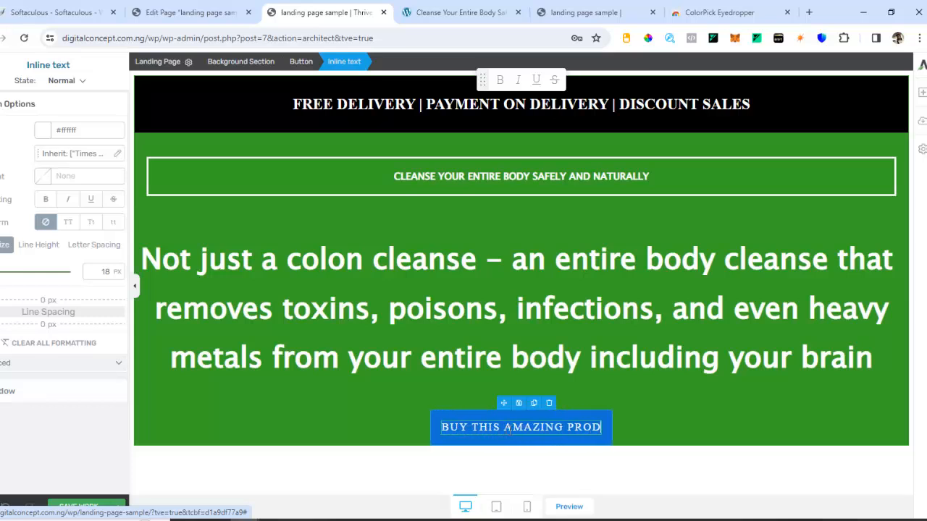
text(ct )
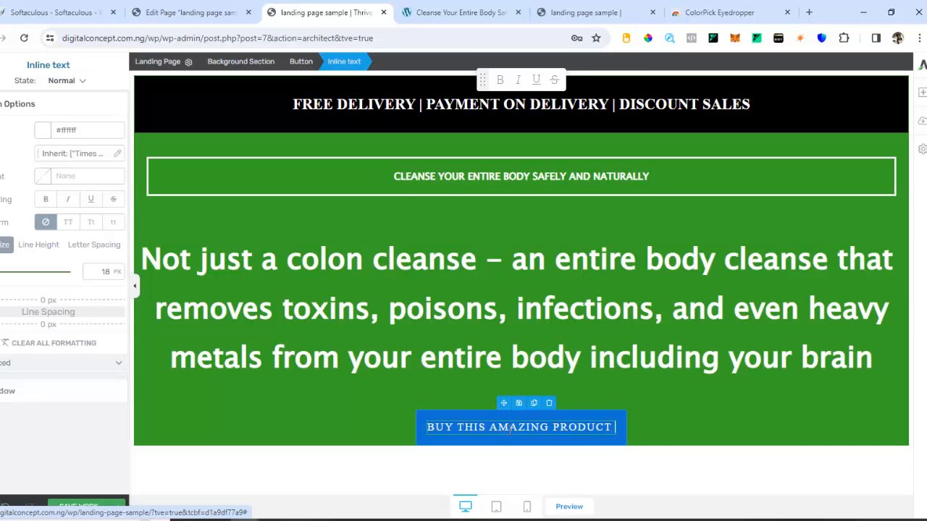
text(now)
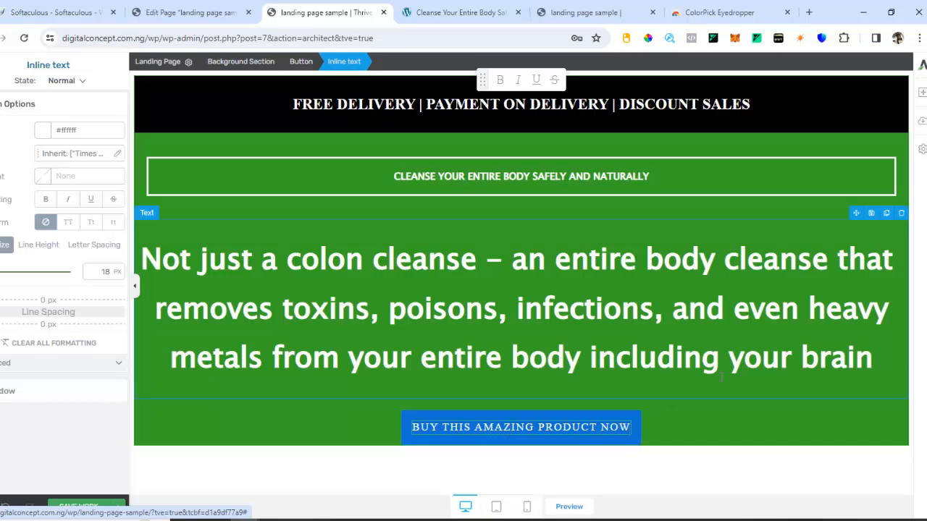
Examine the reference page's buy button for its colour, icon and label styling, and return to the editor
click(442, 12)
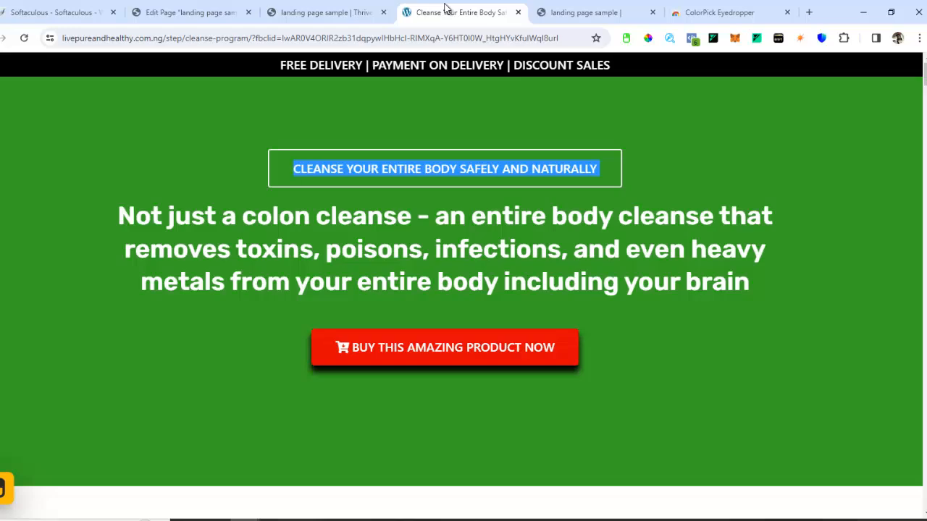
click(319, 9)
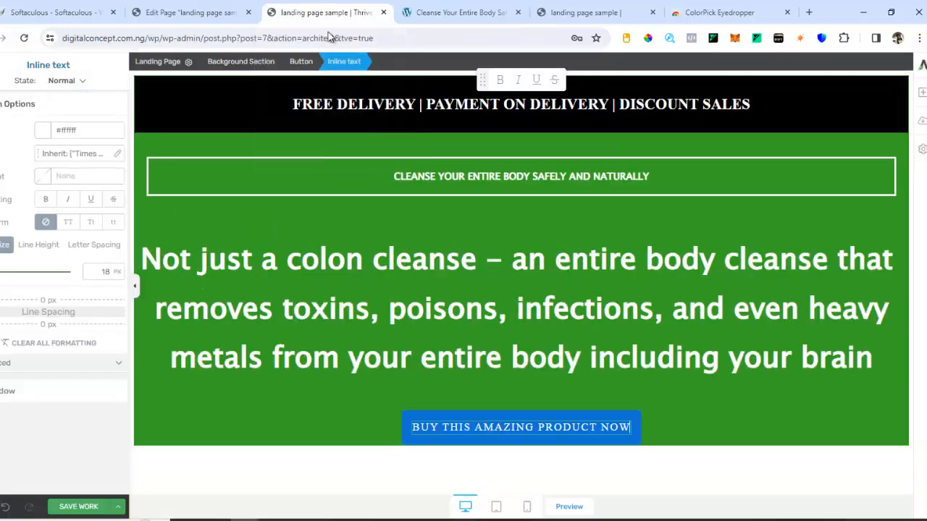
click(453, 12)
drag(337, 345, 404, 349)
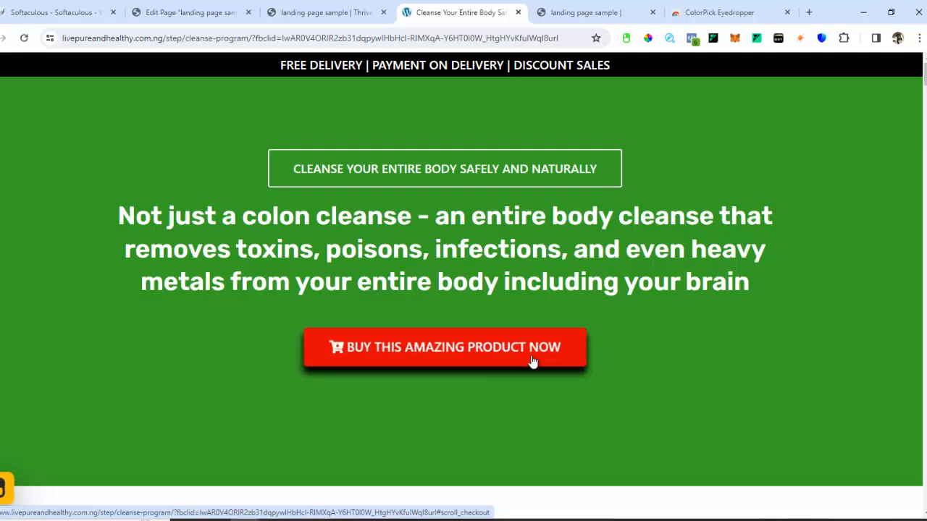
click(319, 13)
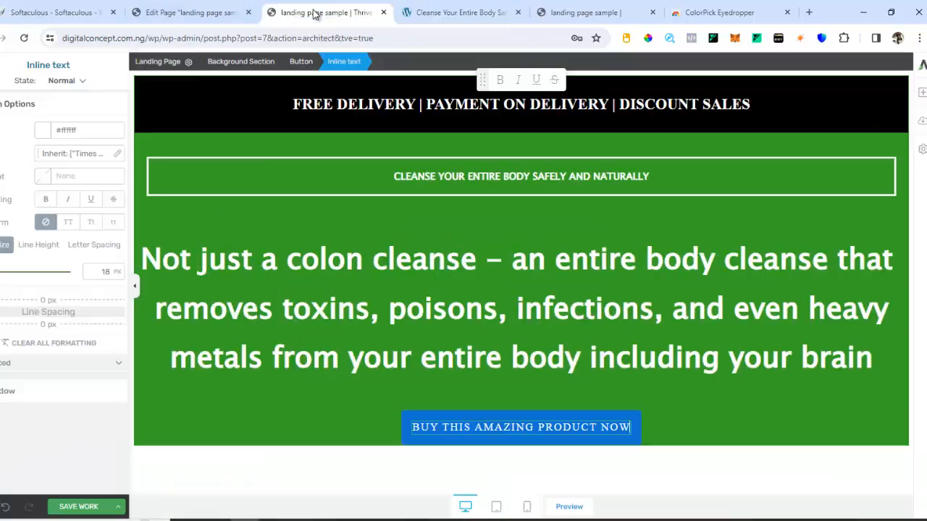
Set the buy button's colour to red #e51818 and apply it
click(404, 433)
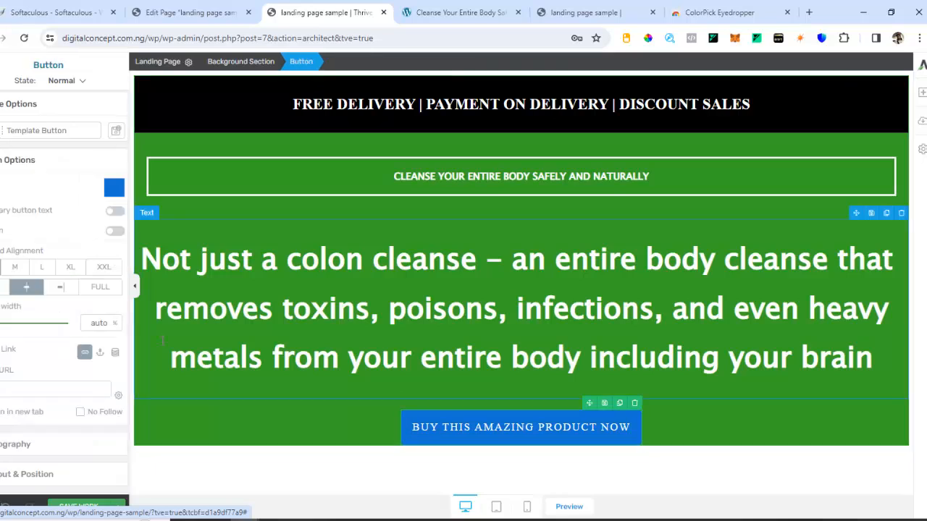
click(113, 189)
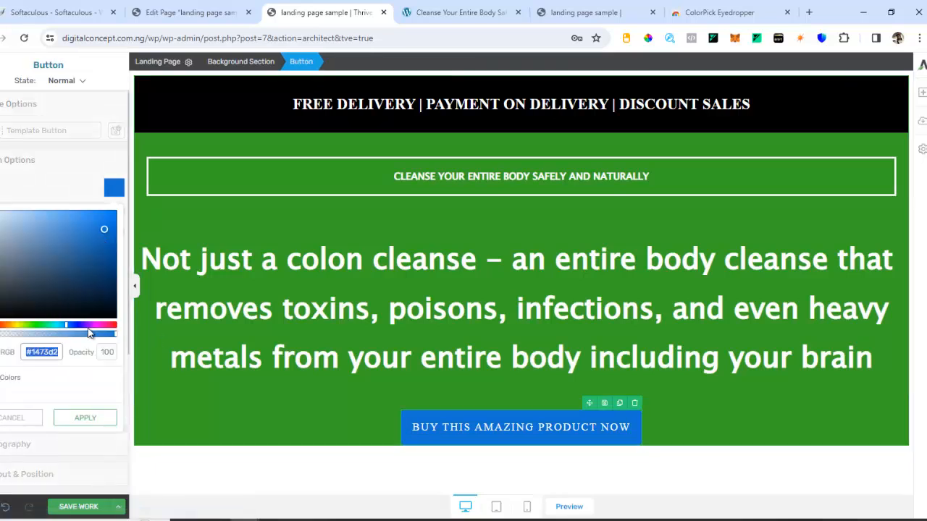
drag(102, 325, 117, 324)
mouse_move(104, 233)
mouse_down()
mouse_move(99, 244)
mouse_move(104, 228)
mouse_up()
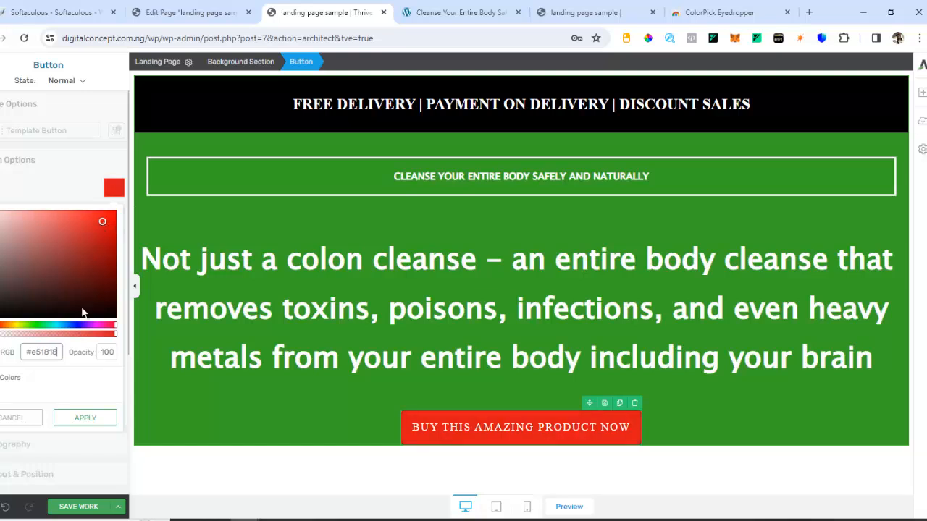
click(80, 417)
Select the buy button's whole label and open the font source choices for it
click(484, 427)
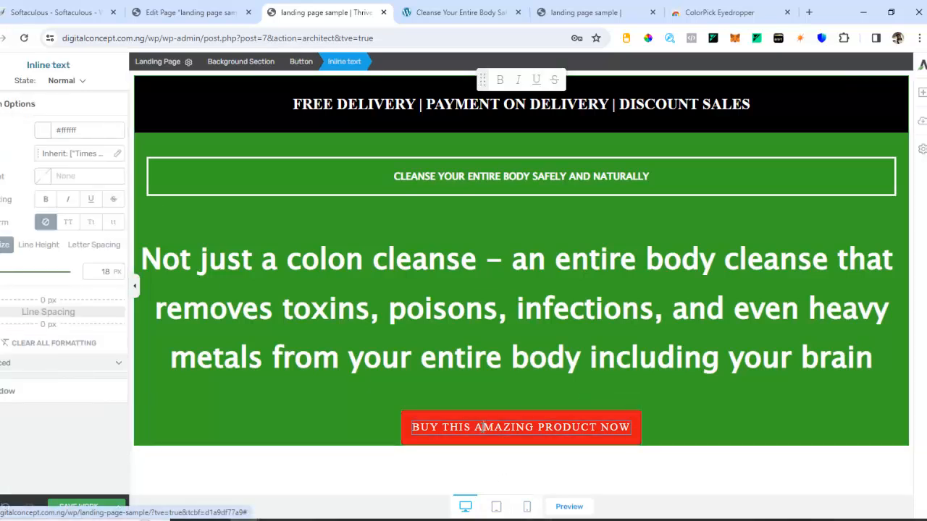
triple_click(484, 427)
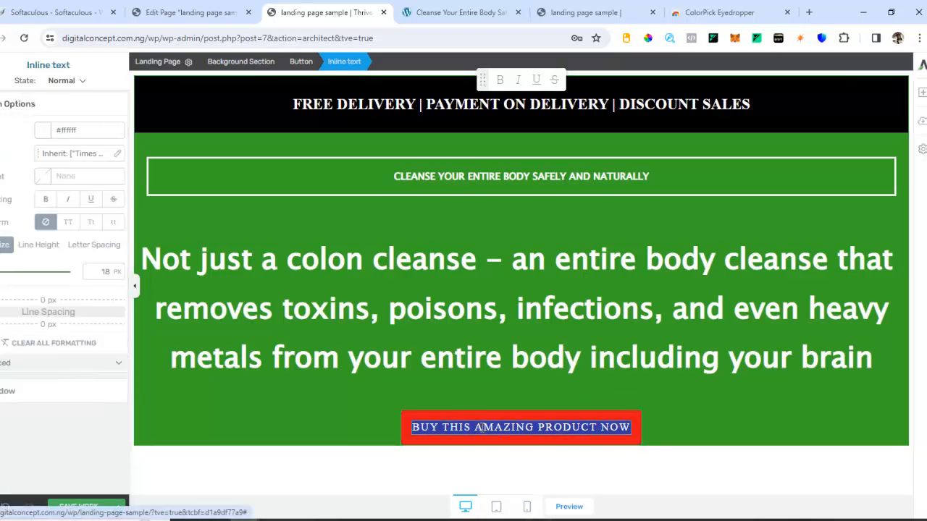
click(51, 153)
click(51, 194)
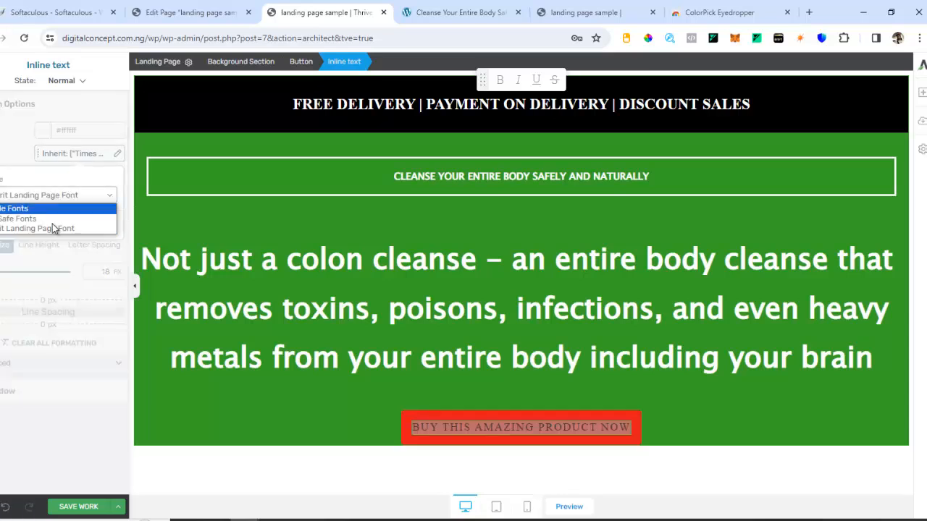
Set the red button's label to the web-safe font Lucida Sans Unicode, Lucida Grande and make it bold
click(43, 214)
click(52, 230)
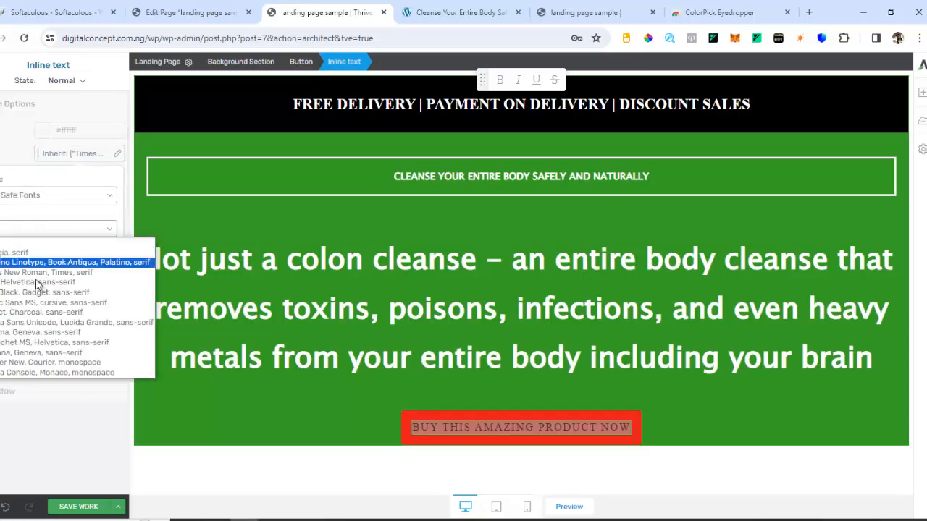
click(29, 322)
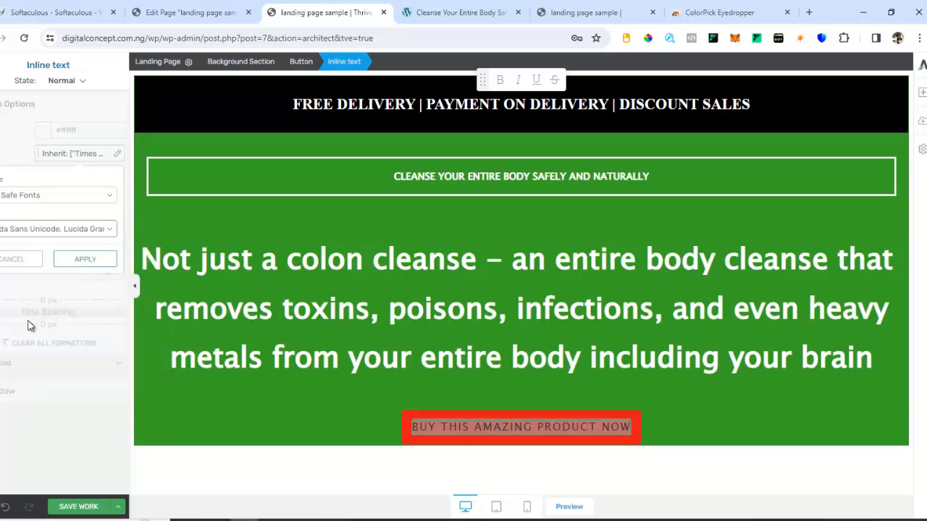
click(84, 257)
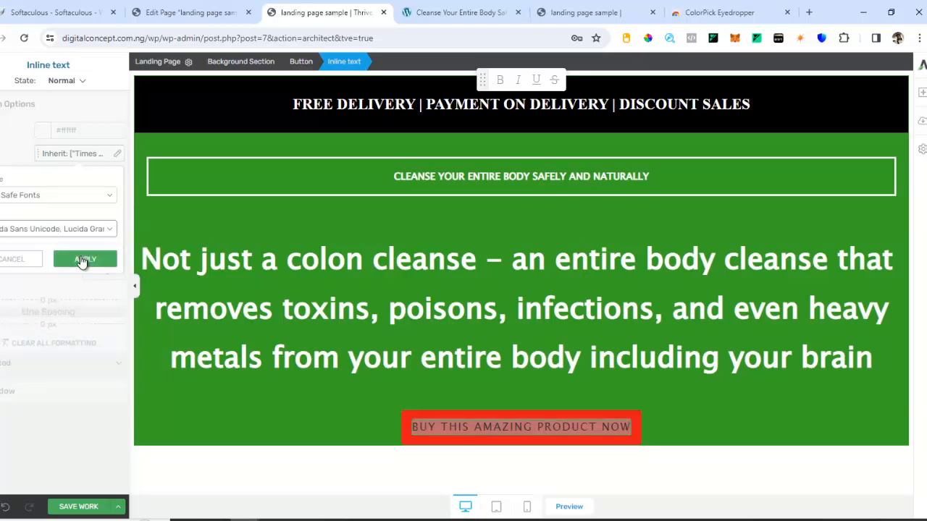
click(501, 79)
click(699, 427)
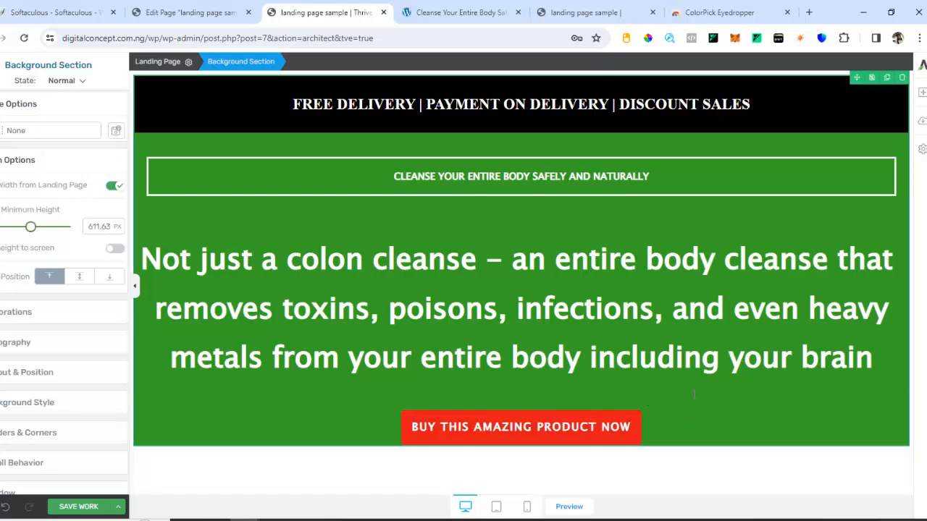
Check the buy button on the reference page, then open the landing page button's Animation & Action settings
click(438, 22)
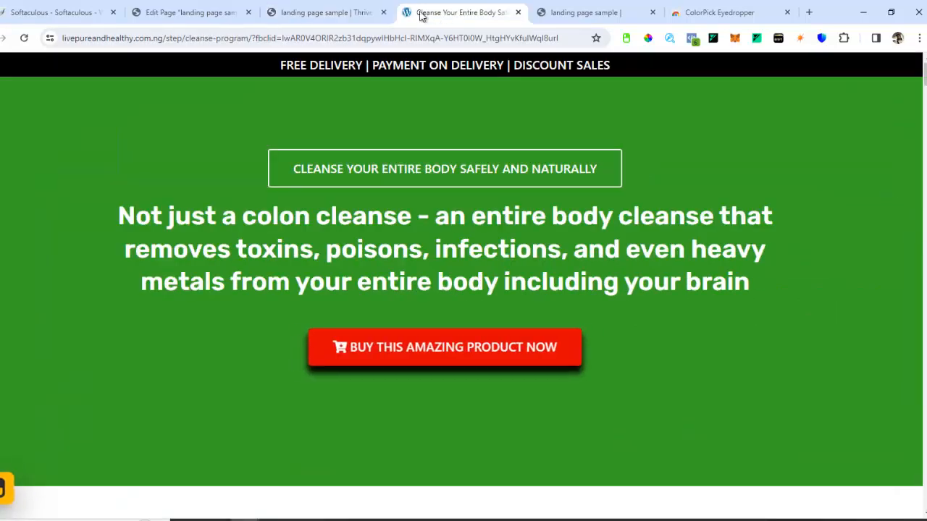
click(333, 14)
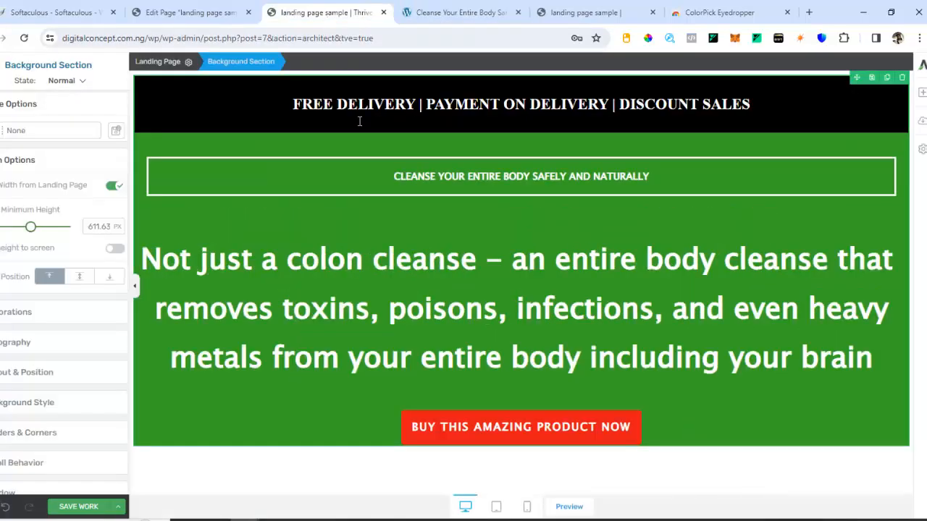
click(406, 433)
scroll(22, 428, down, 5)
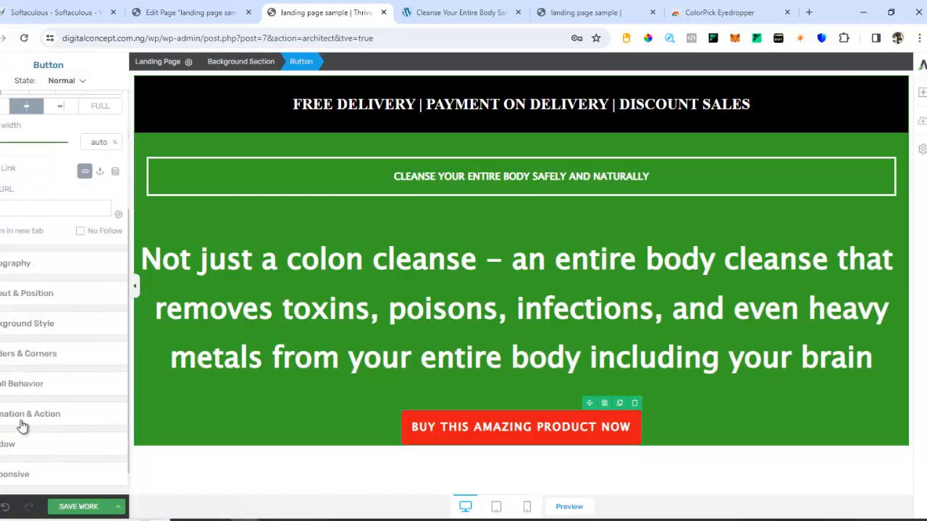
scroll(22, 427, down, 2)
click(27, 384)
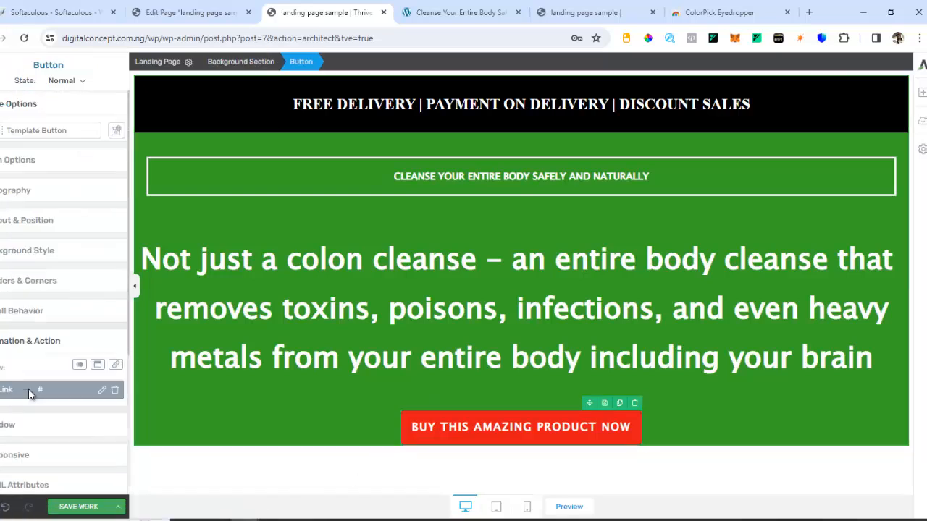
Add a Grow CSS animation that plays when the buy button comes into view, and save the page
click(79, 365)
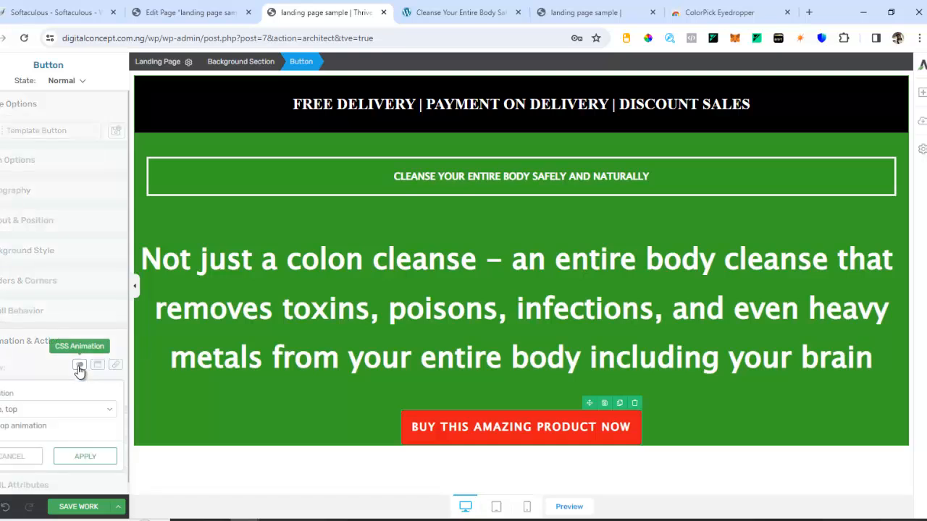
click(40, 410)
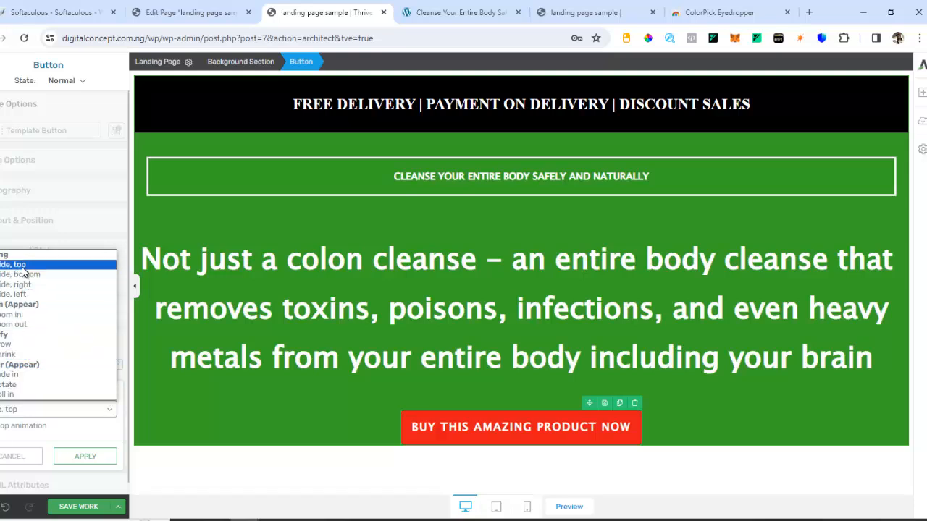
click(12, 316)
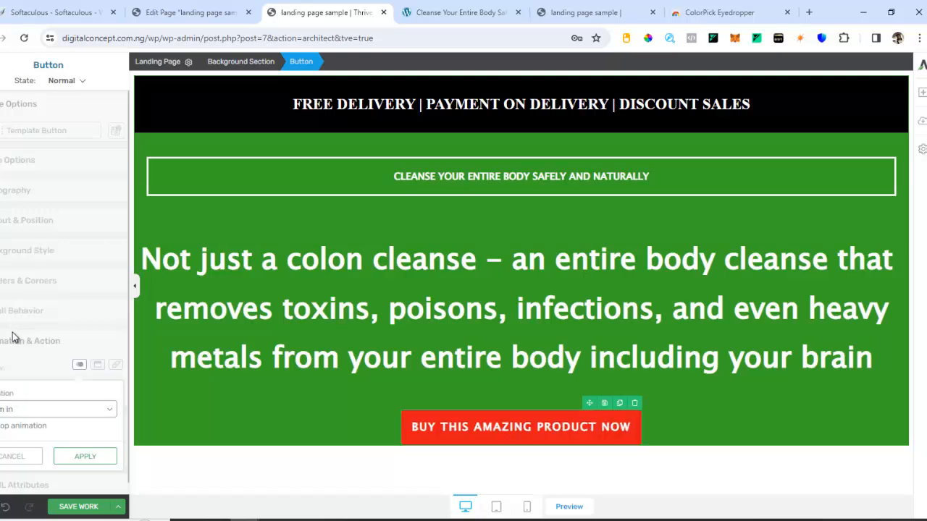
click(82, 413)
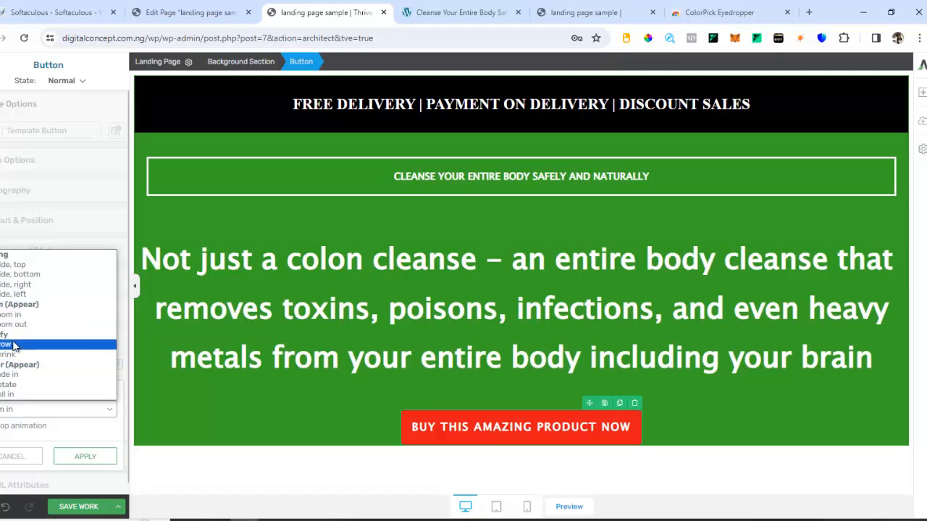
click(15, 345)
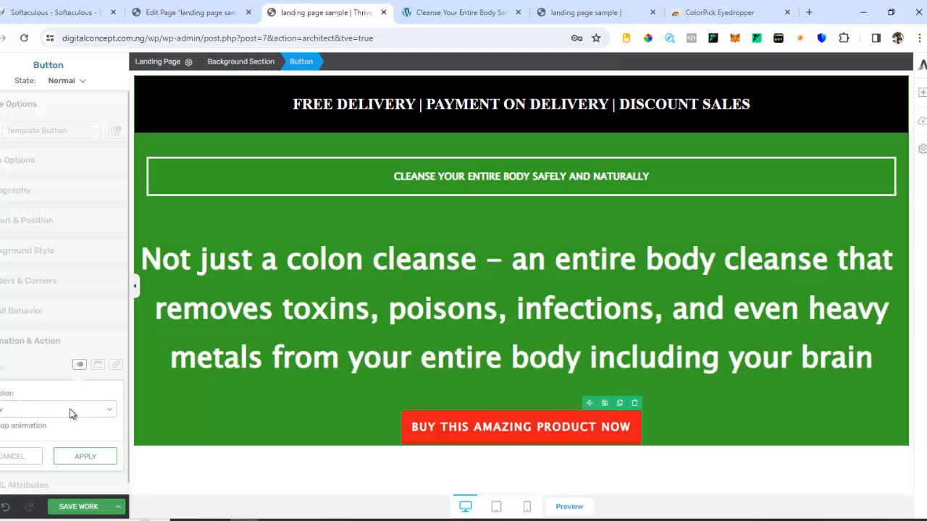
click(90, 459)
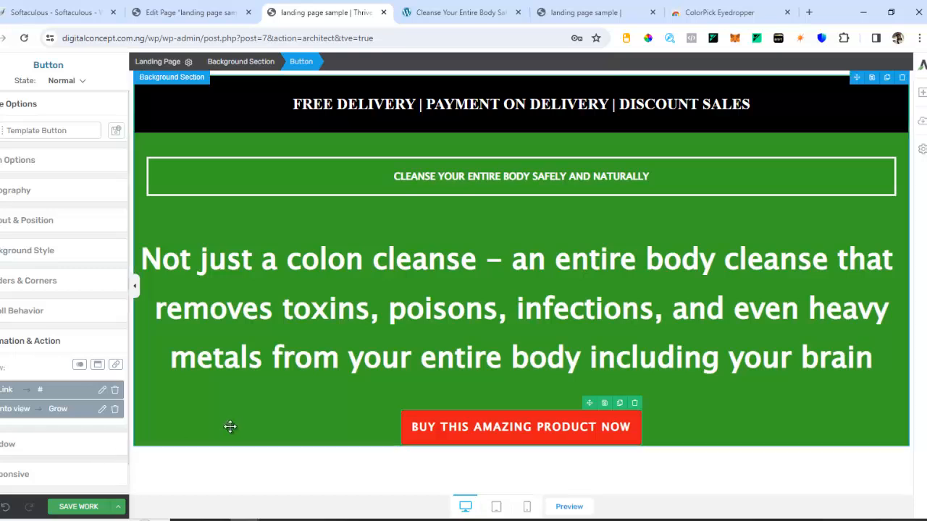
click(368, 431)
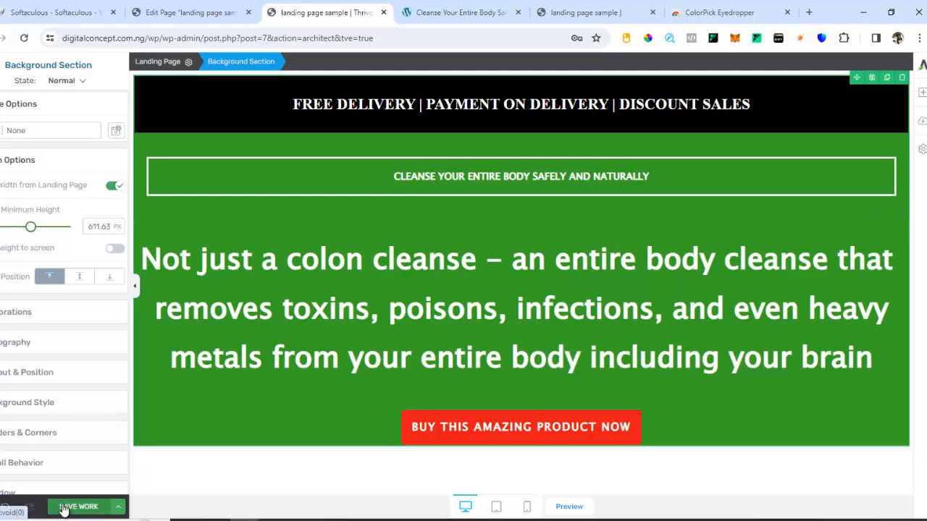
click(79, 506)
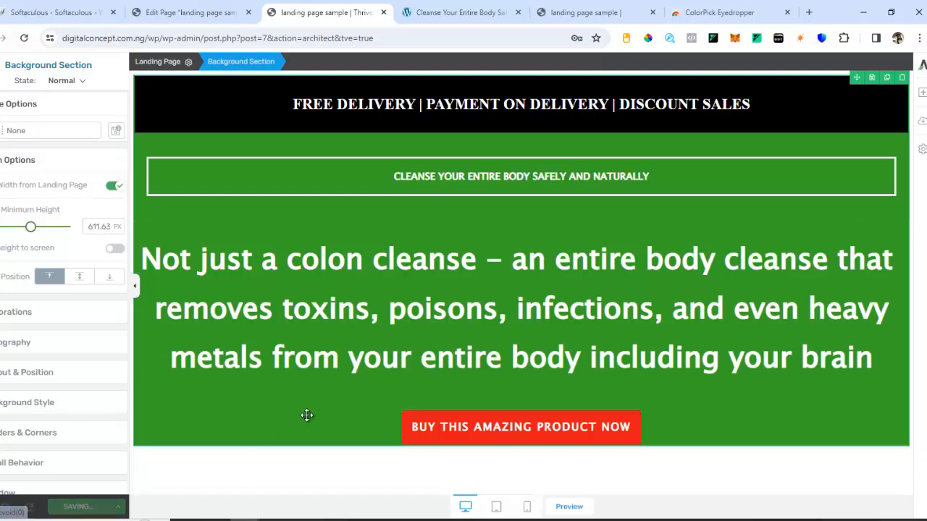
Examine the content and layout of the sales letter below the green hero section on the reference page
click(458, 16)
scroll(371, 392, down, 4)
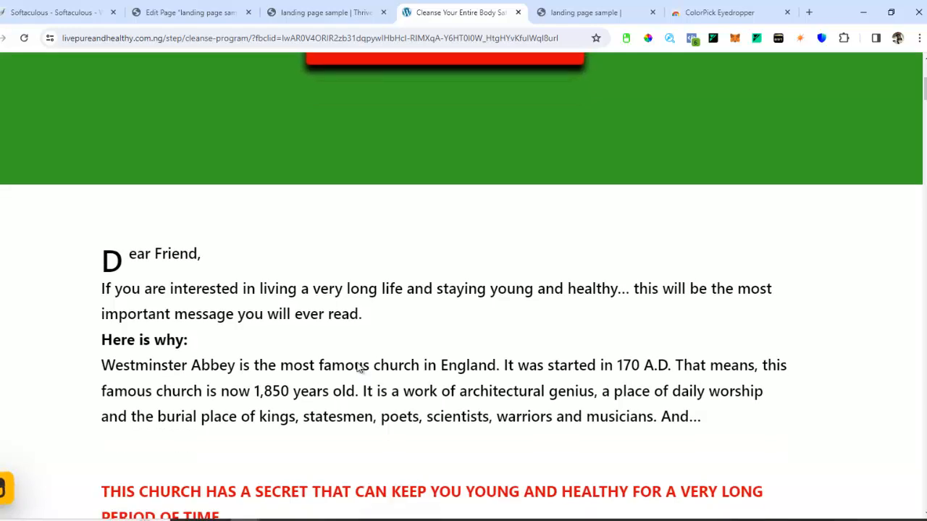
scroll(355, 289, up, 2)
click(326, 12)
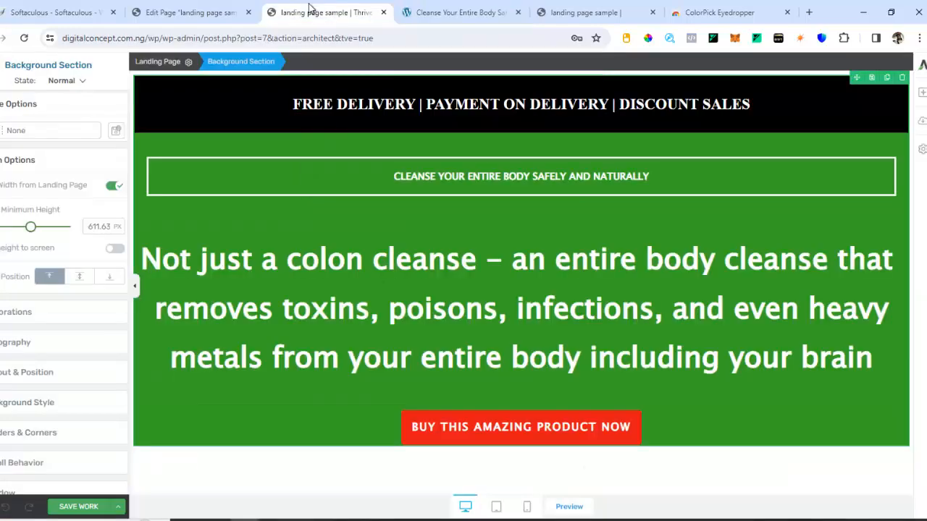
click(457, 14)
scroll(456, 230, down, 2)
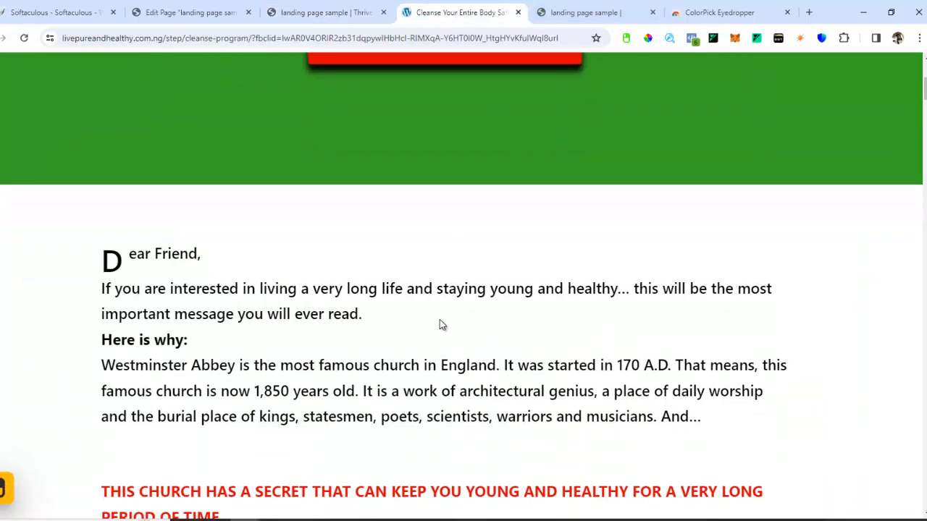
scroll(374, 279, down, 15)
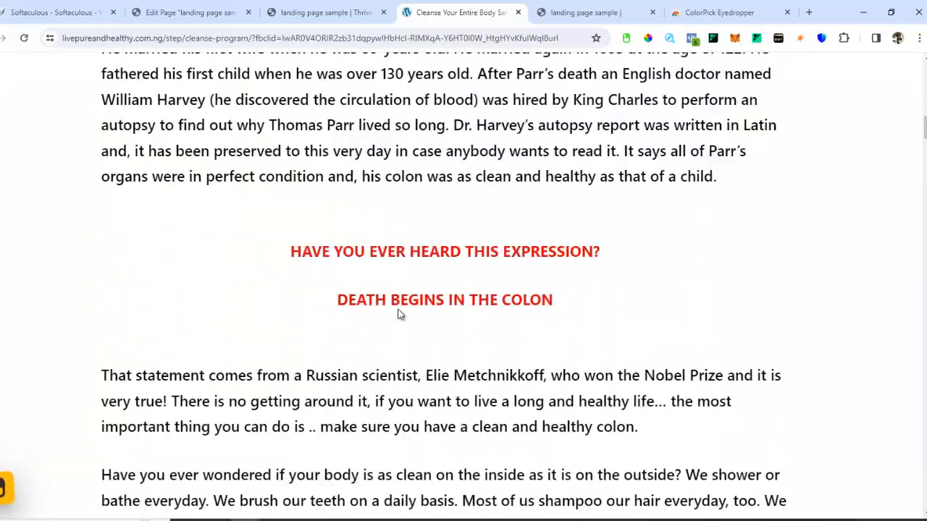
scroll(399, 313, down, 4)
scroll(398, 314, up, 15)
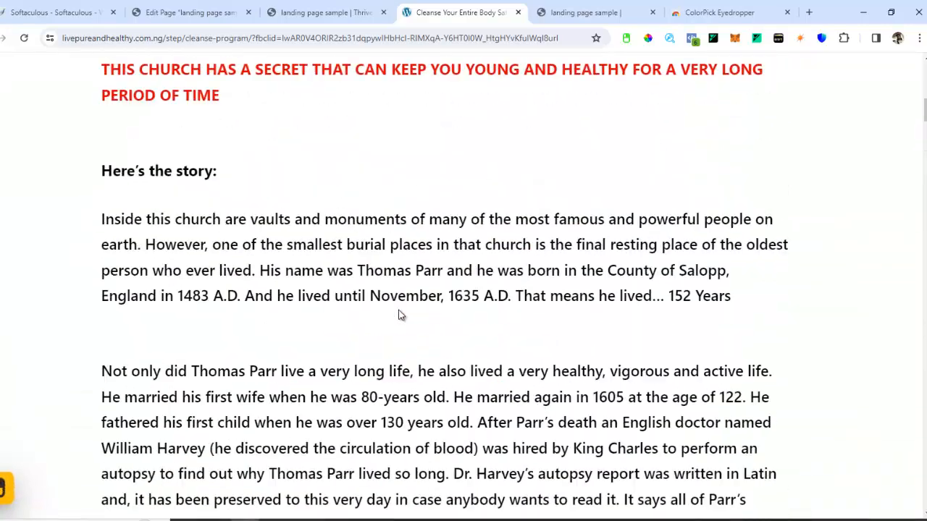
scroll(398, 314, up, 3)
scroll(141, 375, down, 1)
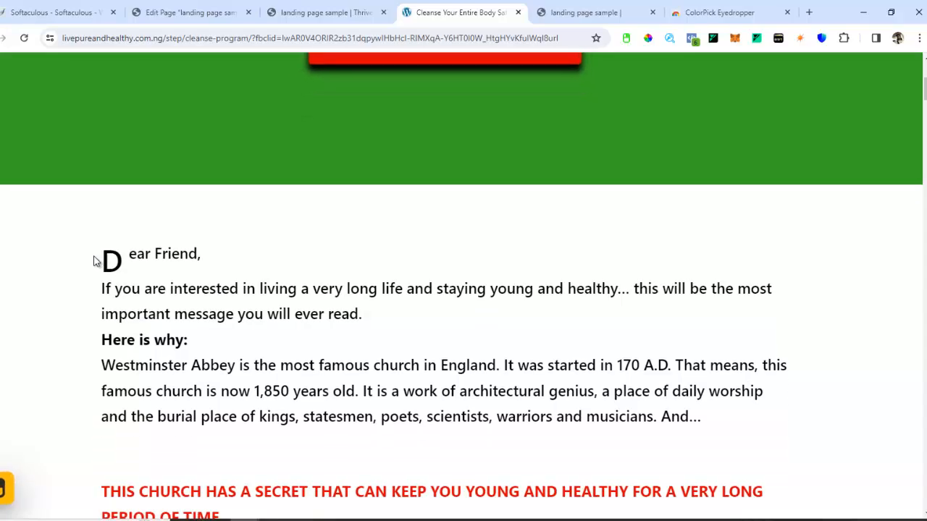
drag(97, 261, 206, 391)
drag(229, 455, 523, 120)
scroll(405, 128, up, 15)
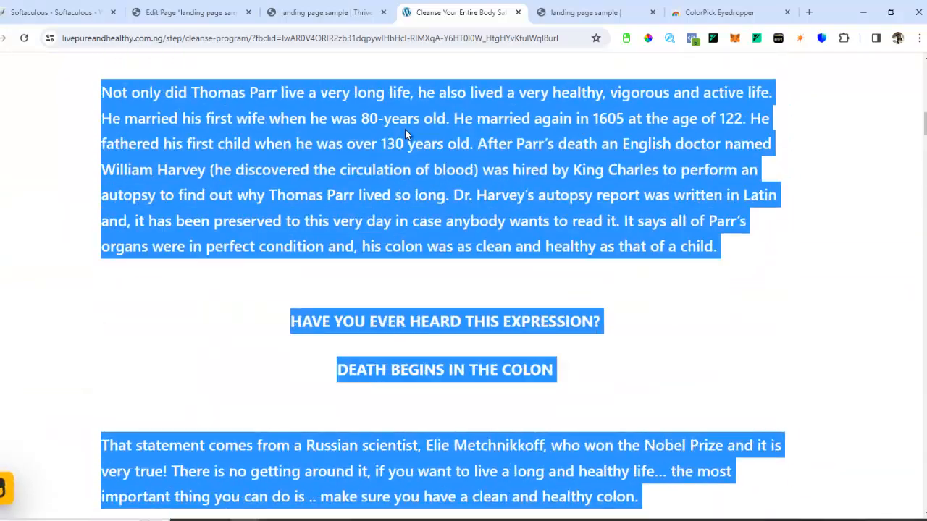
scroll(323, 194, down, 12)
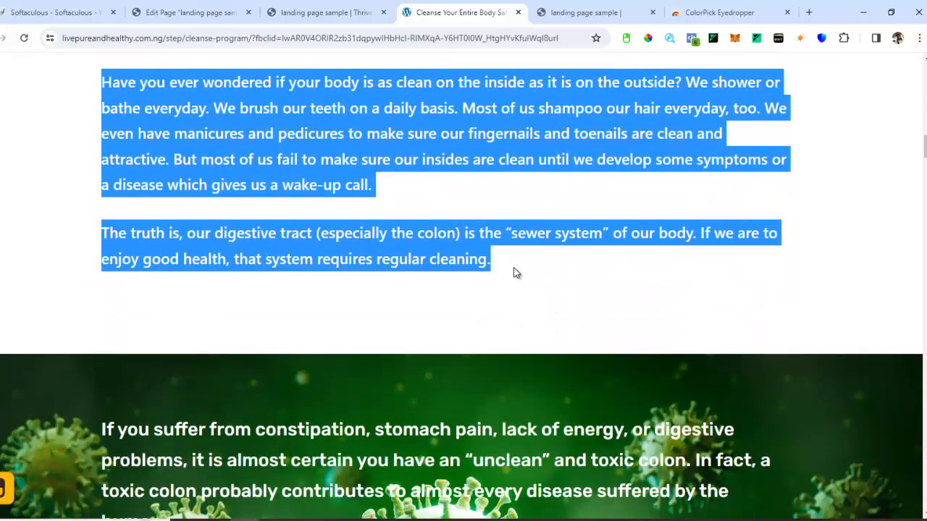
click(537, 292)
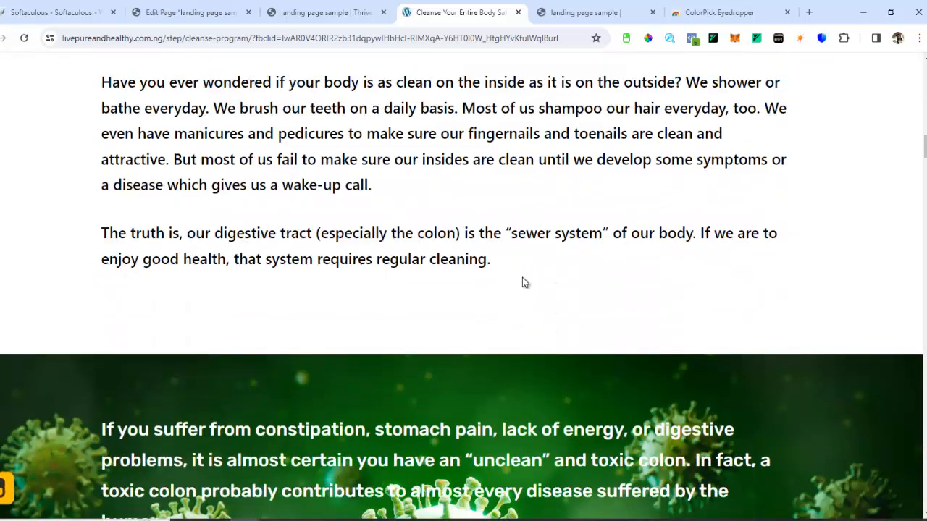
Copy the reference page's sales letter from "Dear Friend," through "that system requires regular cleaning."
drag(525, 282, 108, 104)
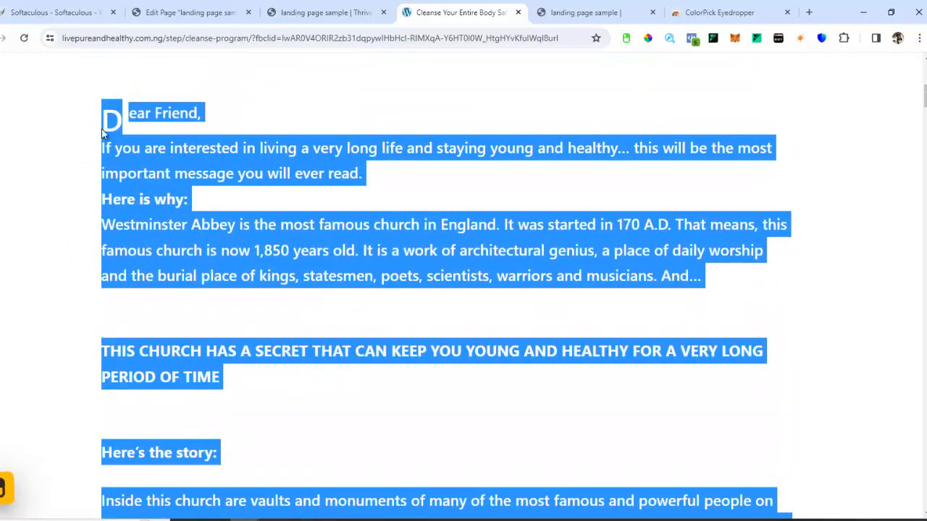
right_click(142, 181)
click(150, 188)
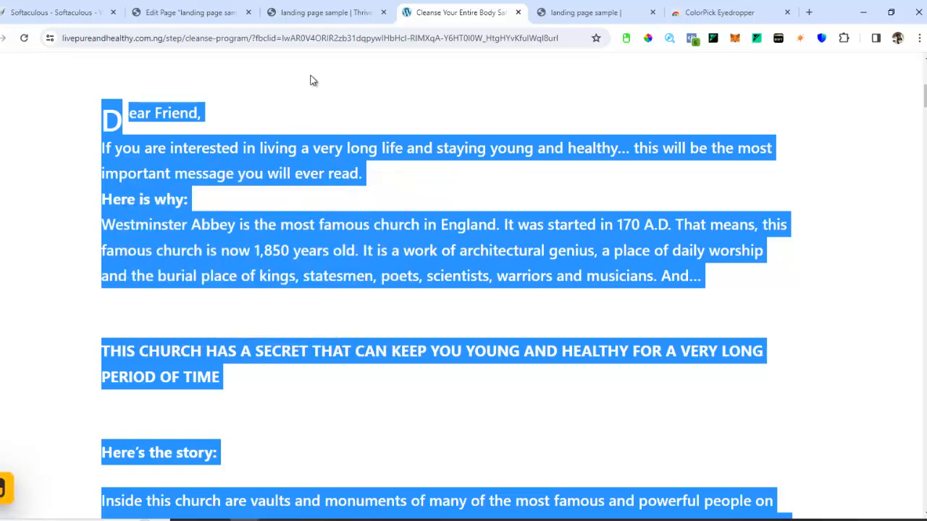
Add a text element in the empty background section below the buy button and replace its placeholder with the copied sales letter
click(325, 15)
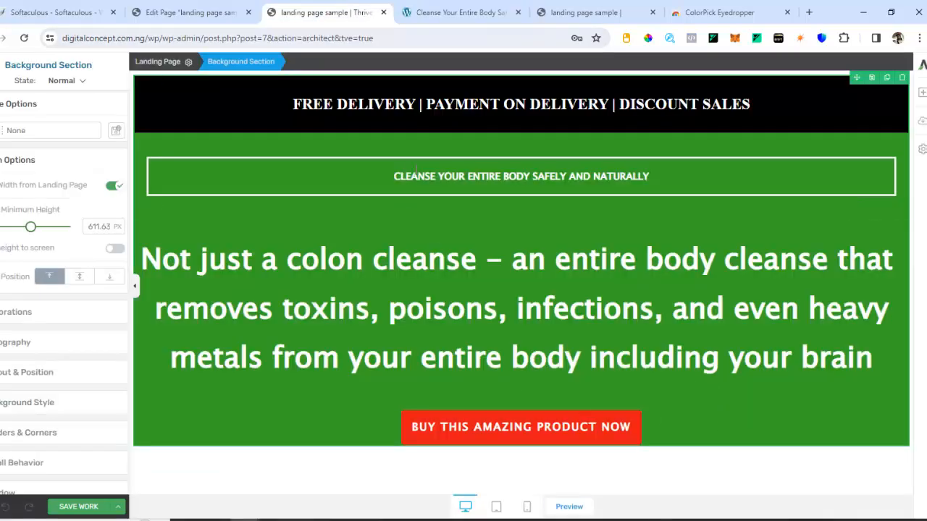
click(452, 13)
click(345, 12)
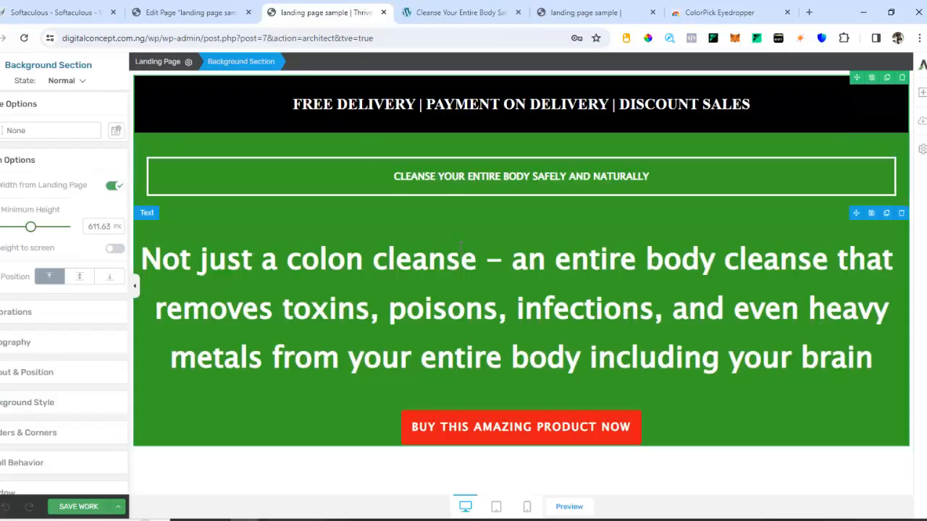
click(921, 92)
drag(823, 200, 322, 426)
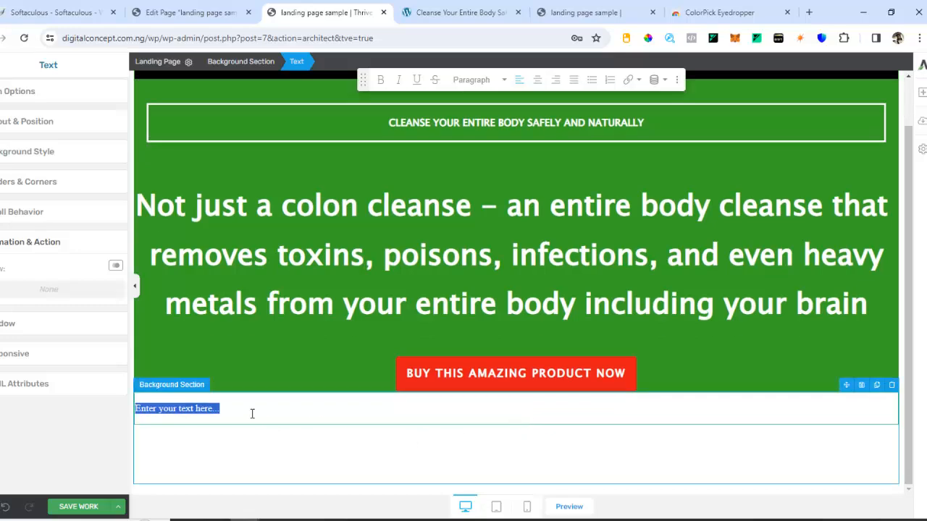
key(ctrl+v)
scroll(277, 431, down, 4)
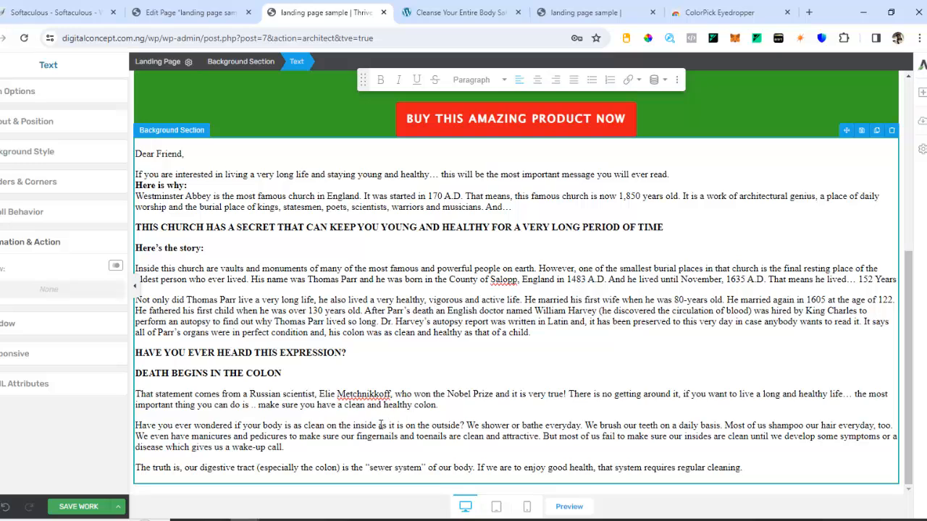
Compare the pasted sales letter's formatting with the original on the reference page
click(467, 12)
click(310, 6)
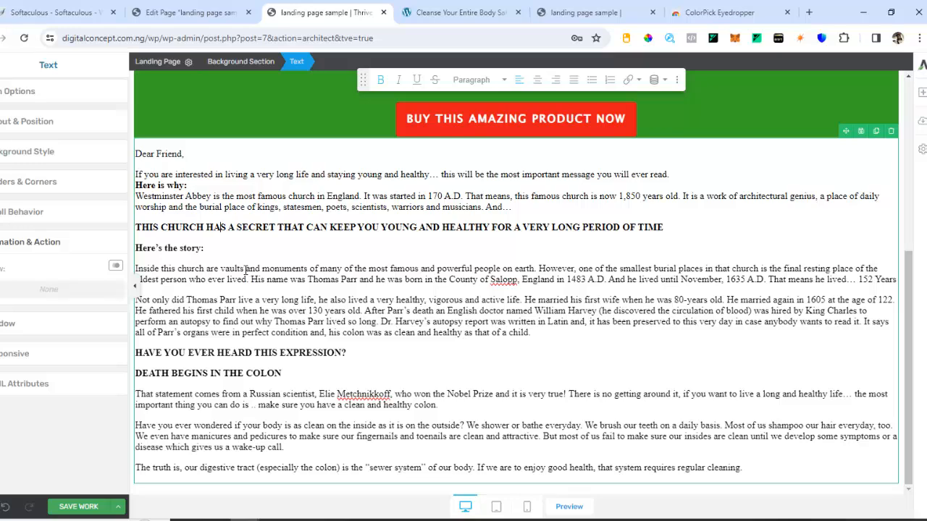
click(446, 12)
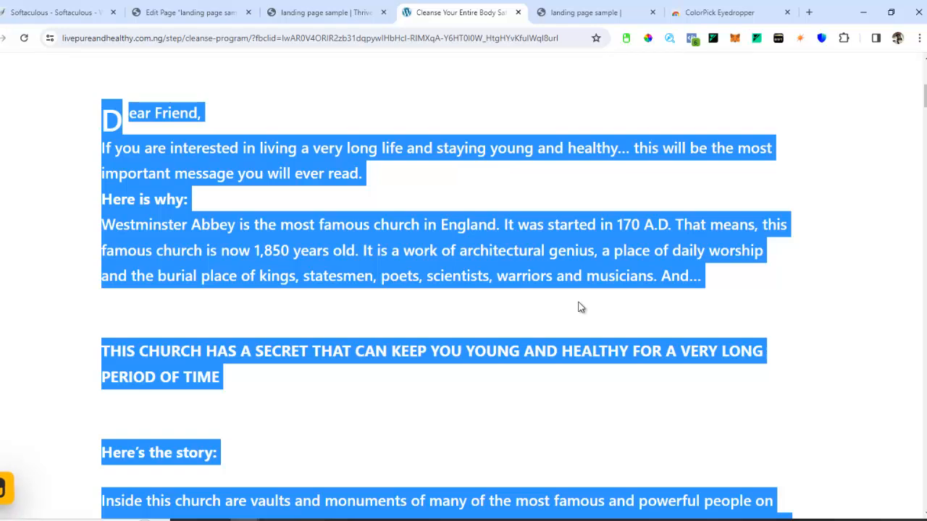
click(877, 162)
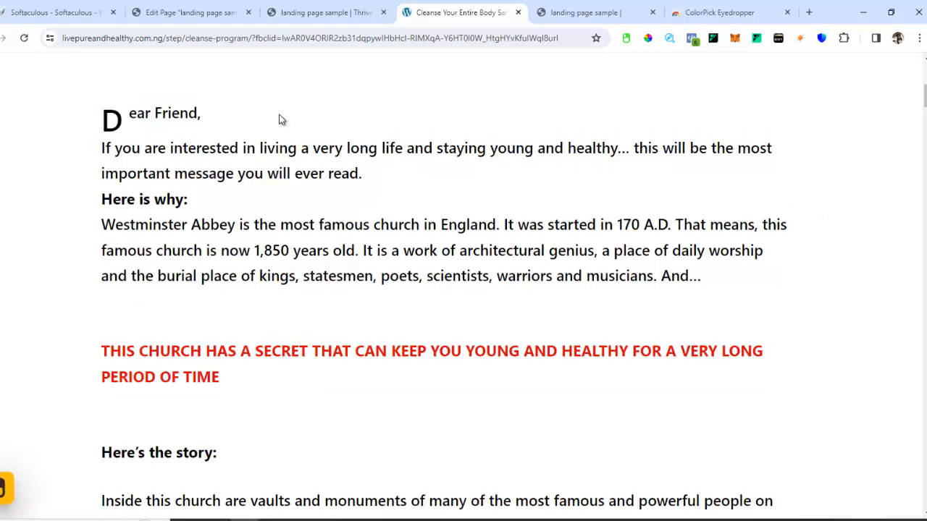
click(330, 15)
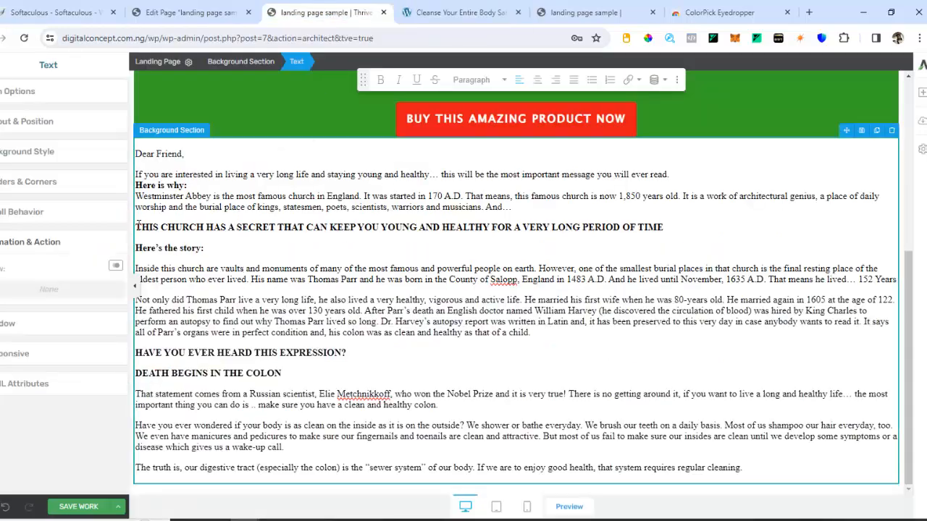
Color the heading "THIS CHURCH HAS A SECRET THAT CAN KEEP YOU YOUNG…" red (#f80404) to match the reference page
drag(228, 245, 656, 223)
click(458, 12)
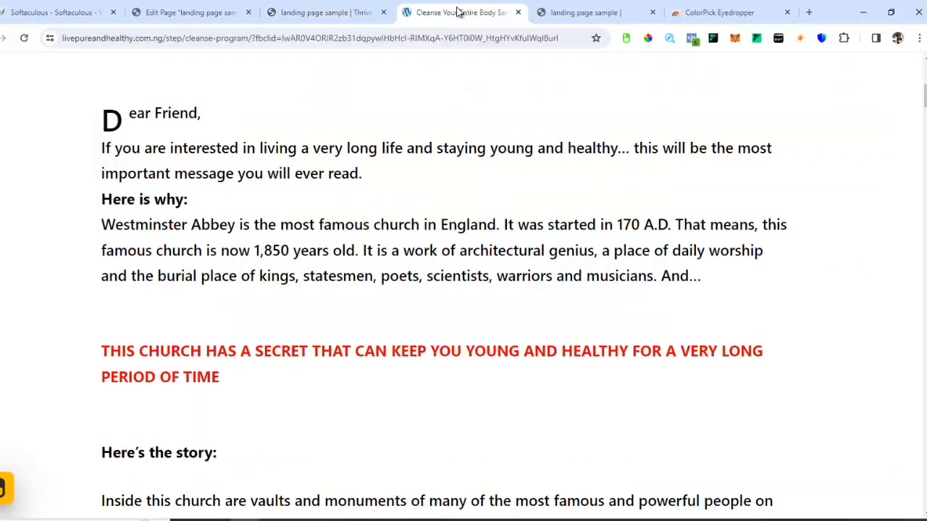
click(311, 12)
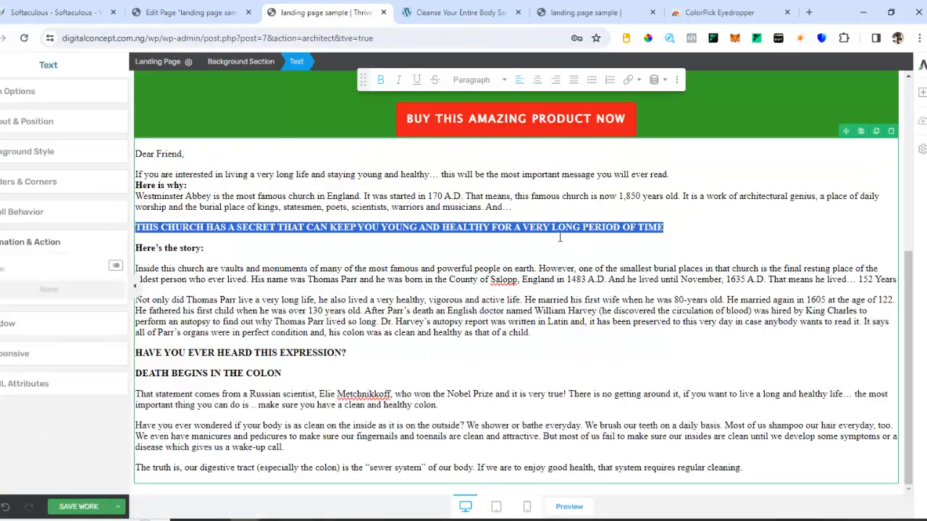
click(14, 92)
click(42, 118)
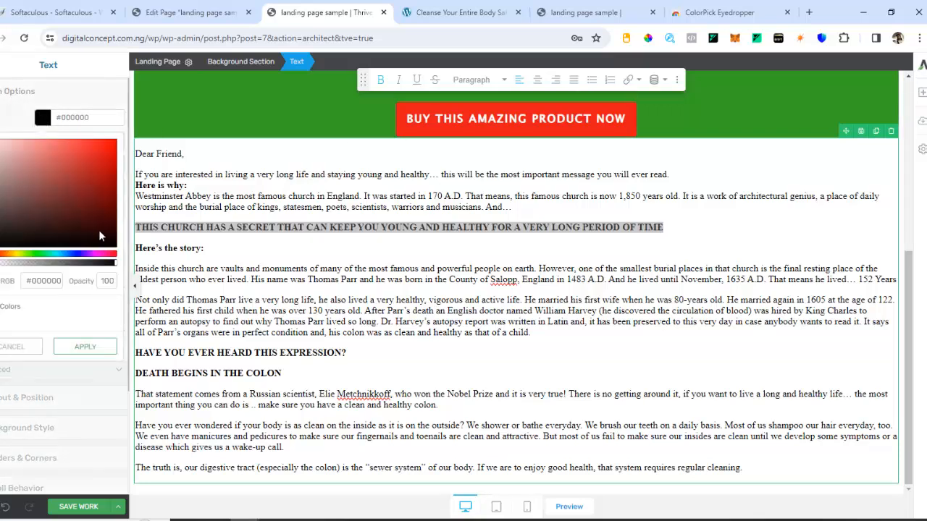
drag(100, 235, 115, 148)
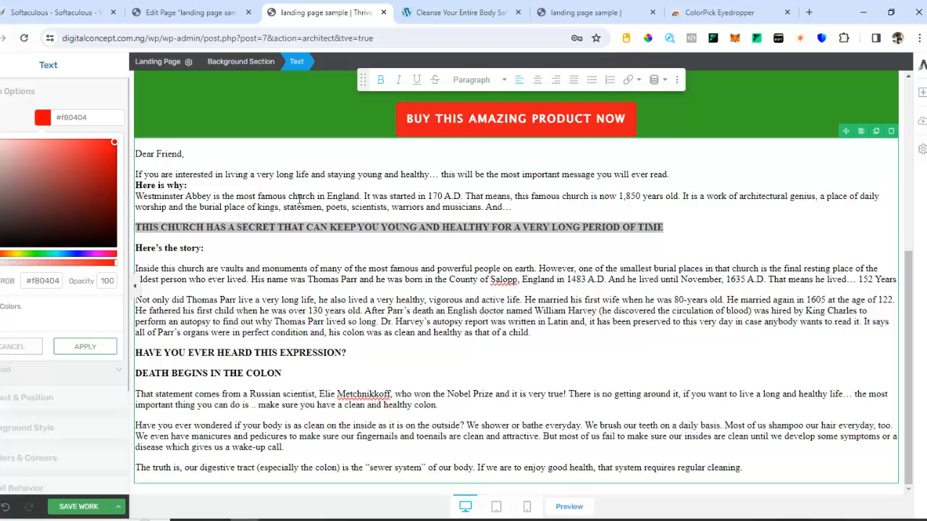
click(85, 347)
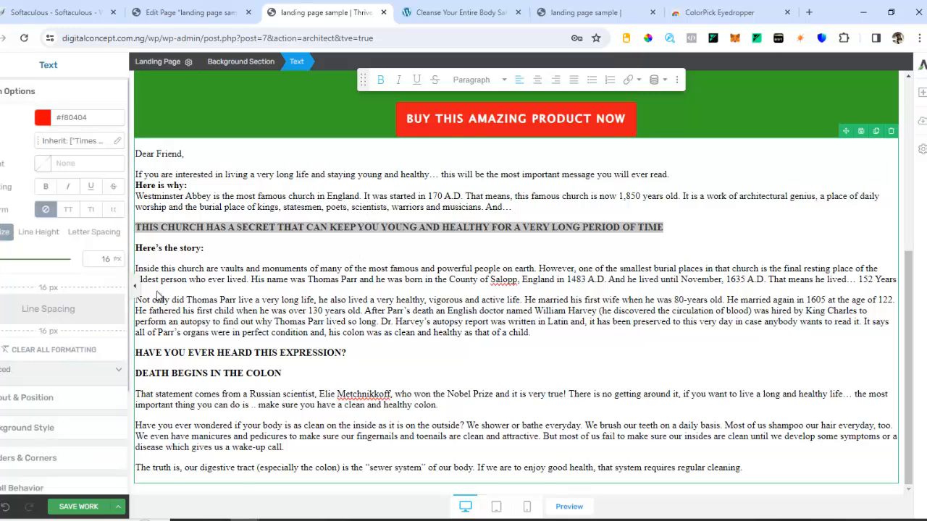
click(410, 268)
Color the headings "HAVE YOU EVER HEARD THIS EXPRESSION?" and "DEATH BEGINS IN THE COLON" red (#e80505), as on the reference page
click(455, 13)
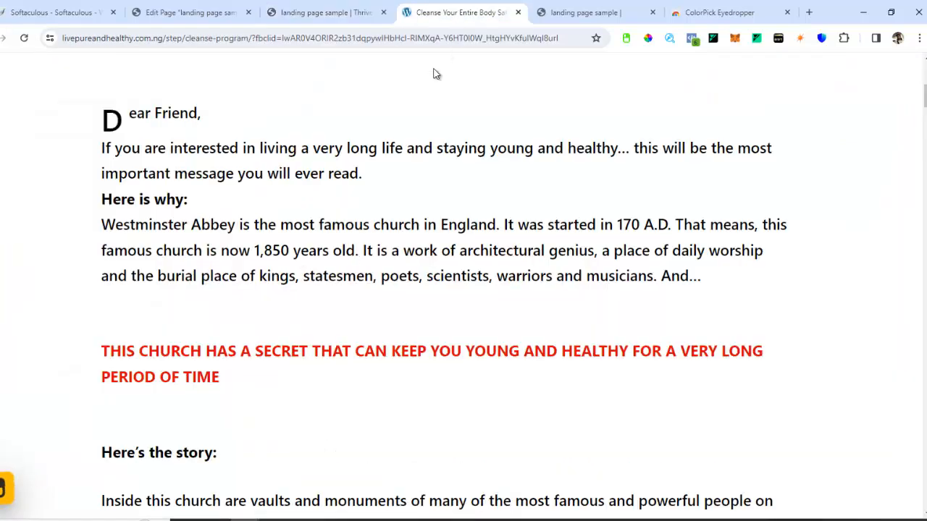
scroll(254, 329, down, 8)
scroll(254, 333, down, 1)
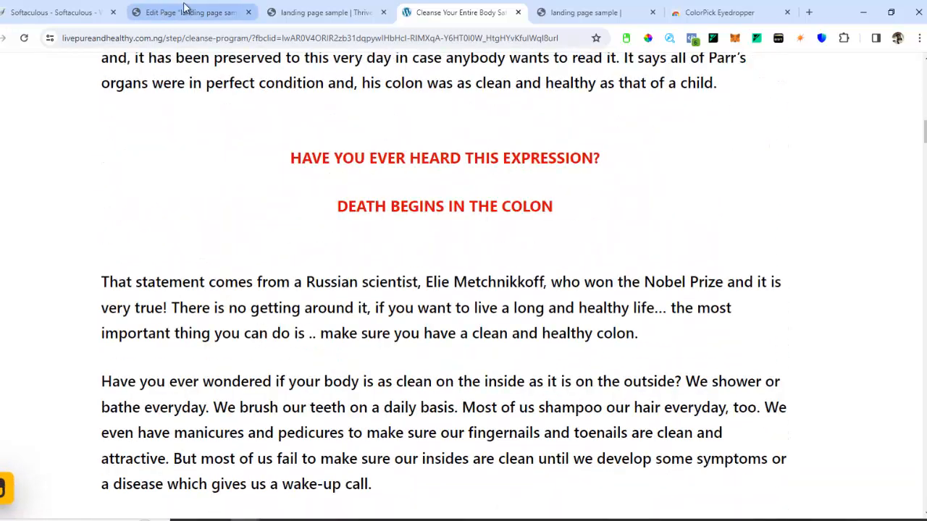
click(282, 14)
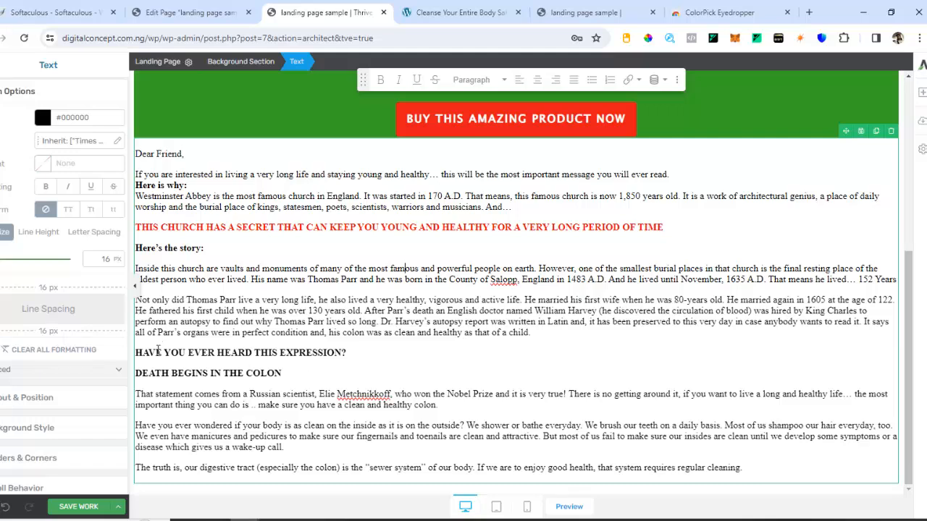
drag(137, 355, 276, 371)
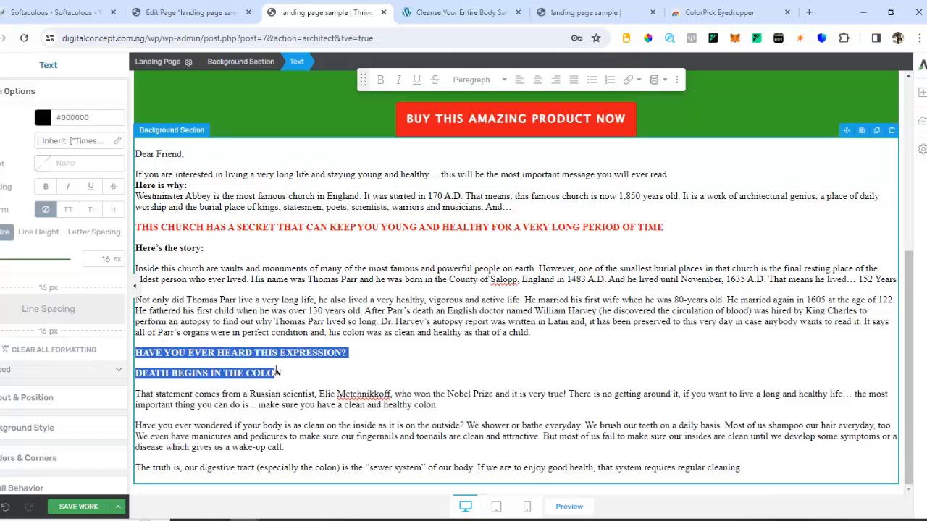
click(43, 117)
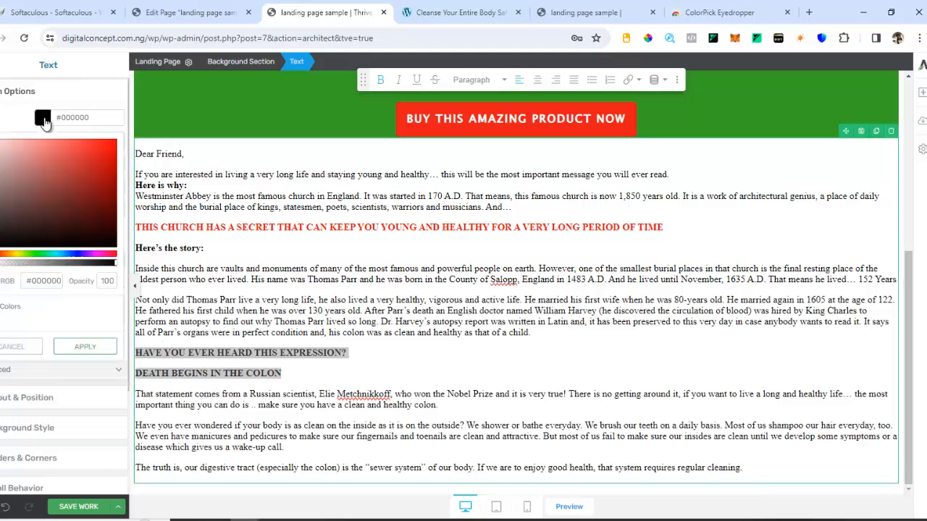
mouse_move(102, 169)
mouse_down()
mouse_move(114, 145)
mouse_move(114, 158)
mouse_up()
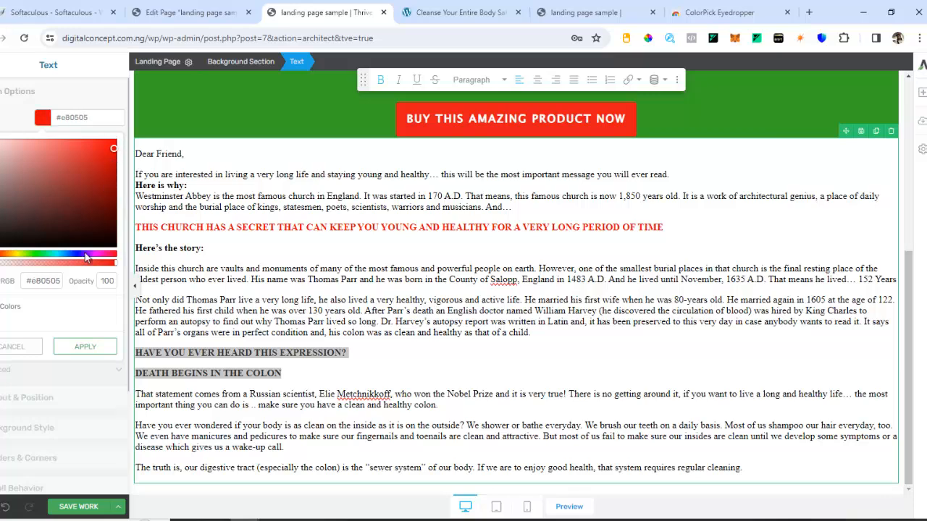
click(85, 346)
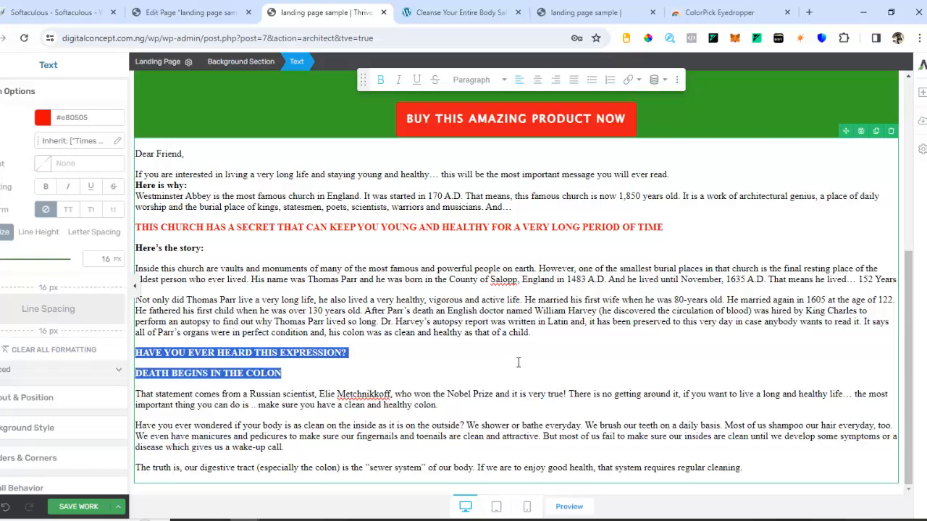
click(482, 295)
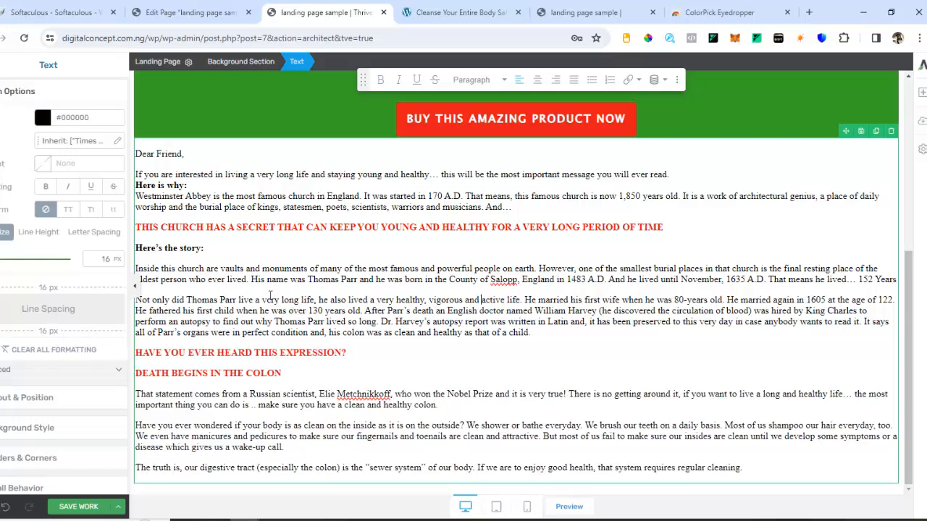
Enlarge the initial "D" of "Dear Friend," to 69 px, modelled on the reference page's large opening letter
click(442, 11)
scroll(373, 167, up, 9)
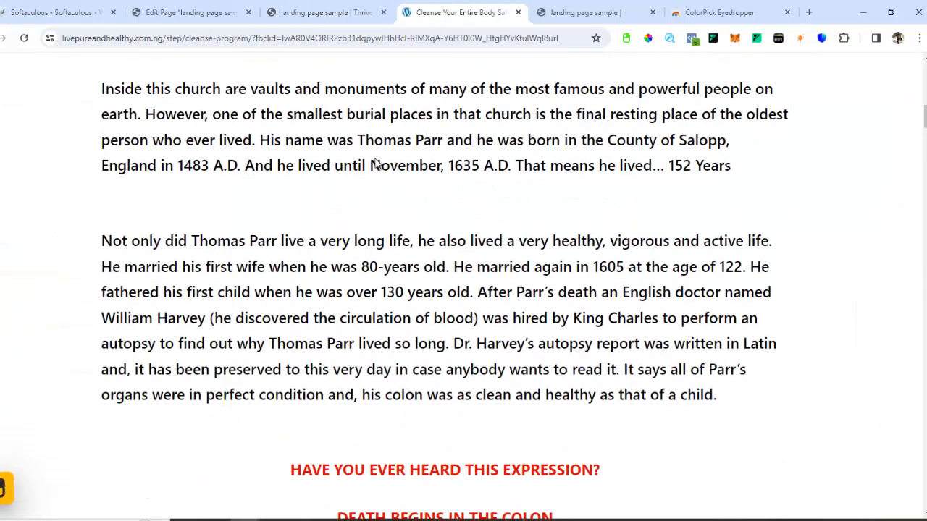
scroll(362, 188, down, 3)
scroll(325, 214, down, 9)
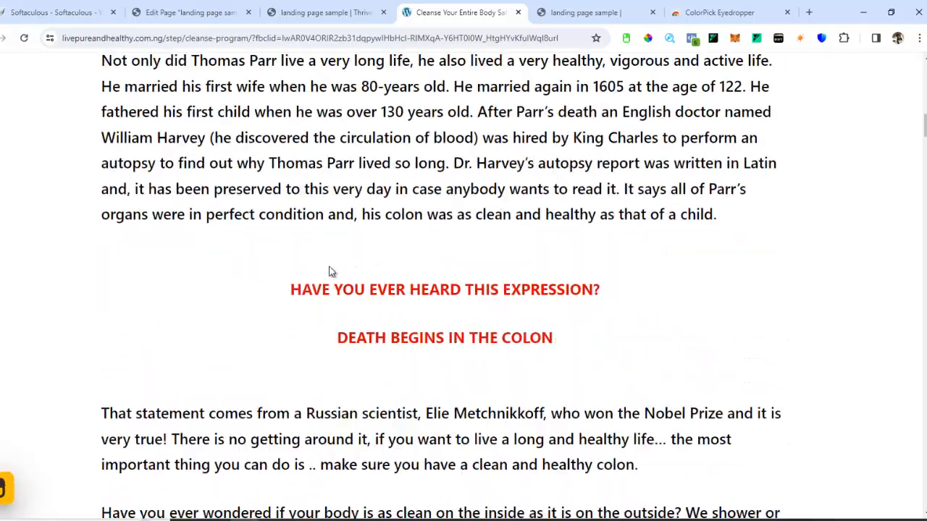
scroll(330, 271, down, 4)
scroll(347, 178, up, 8)
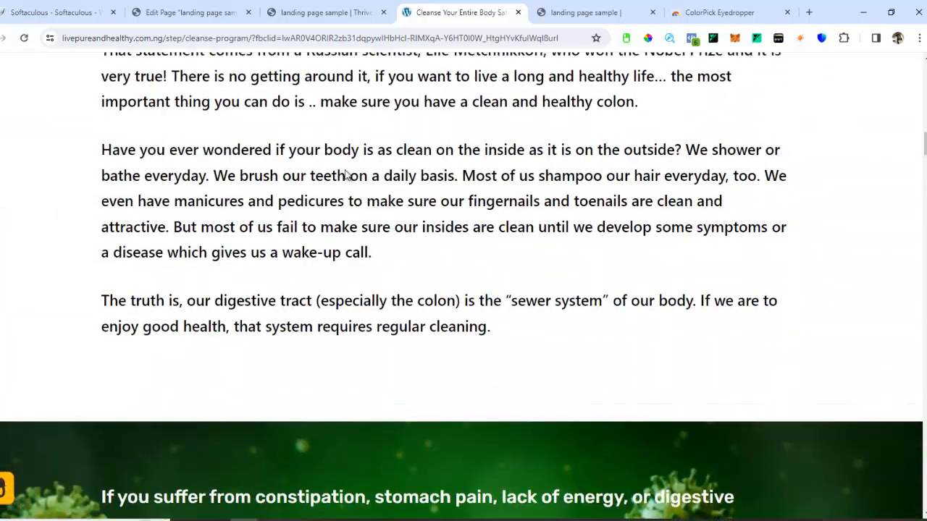
scroll(346, 174, up, 9)
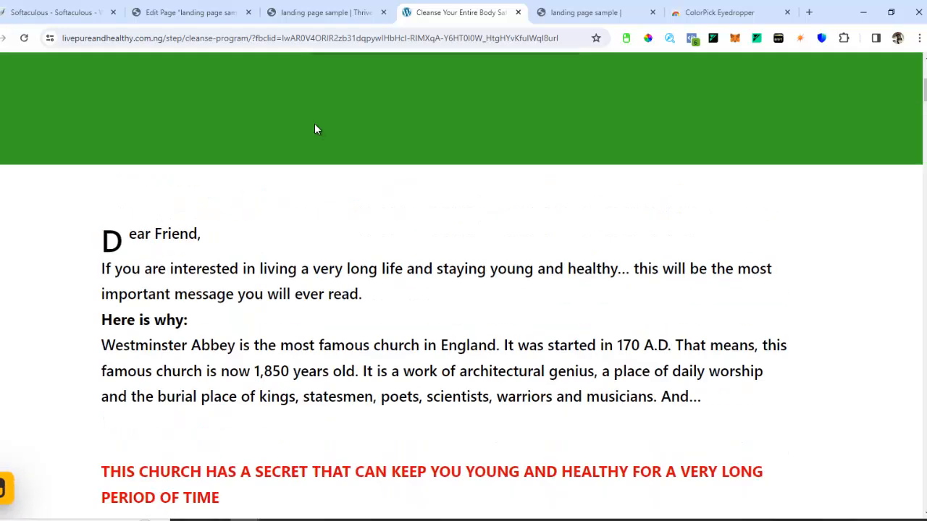
click(331, 15)
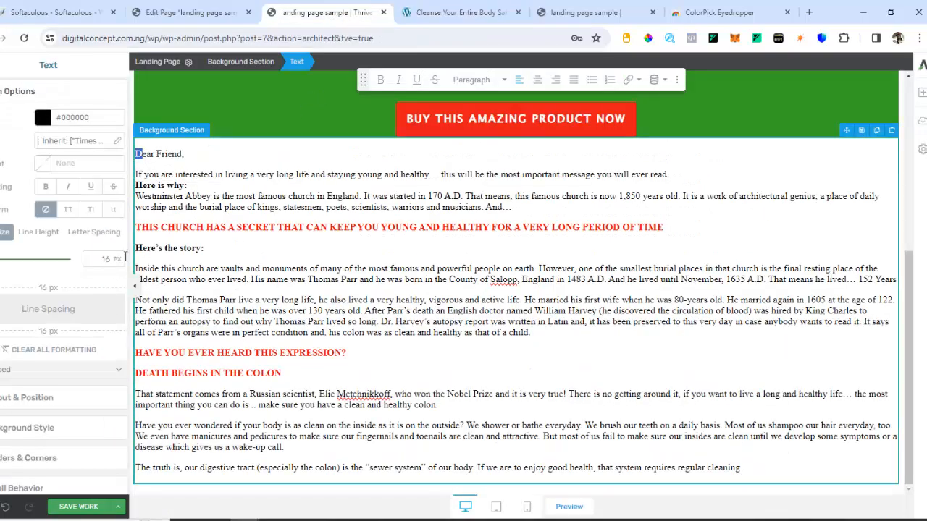
drag(1, 268, 40, 281)
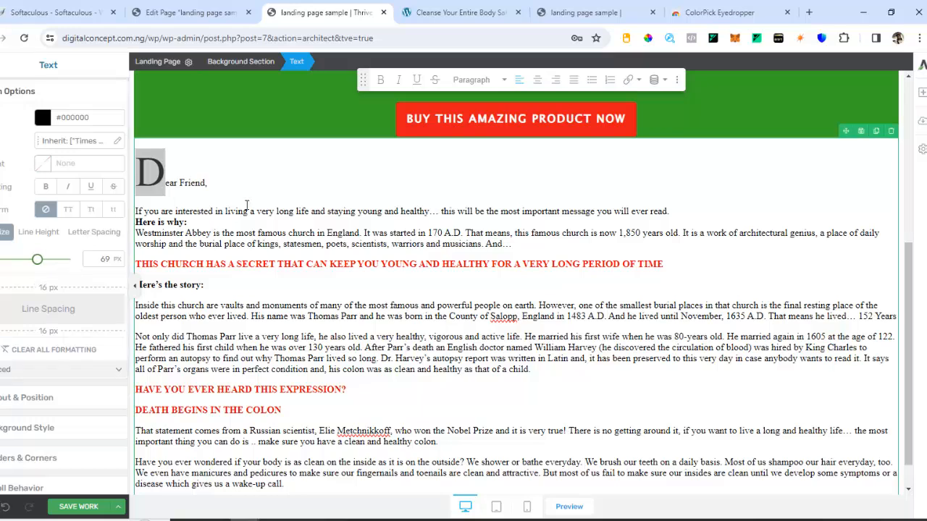
click(451, 9)
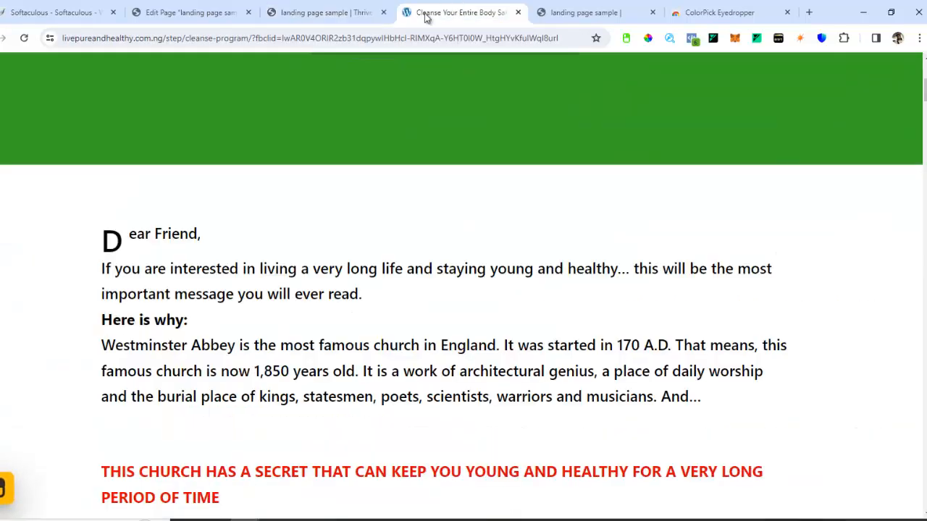
click(339, 15)
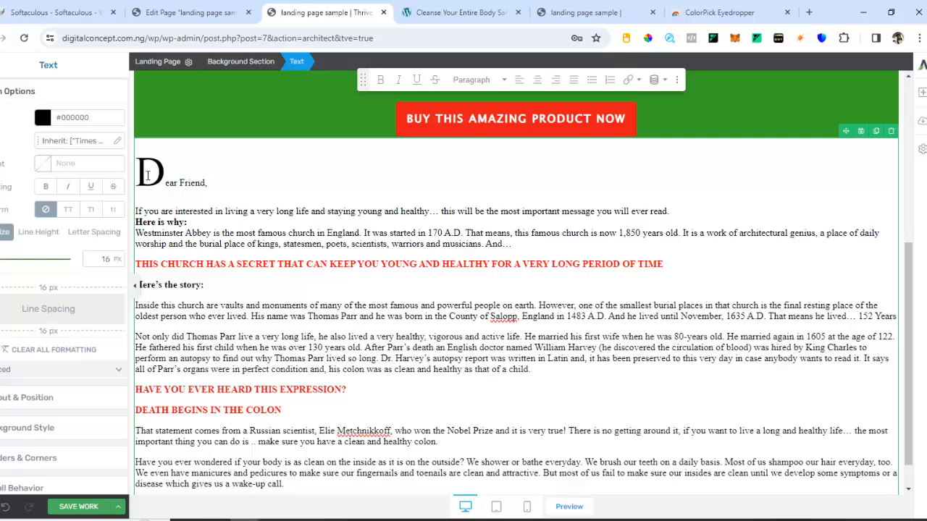
Set the font of the whole sales letter to the web-safe font Lucida Sans Unicode, Lucida Grande, sans-serif
key(ctrl+a)
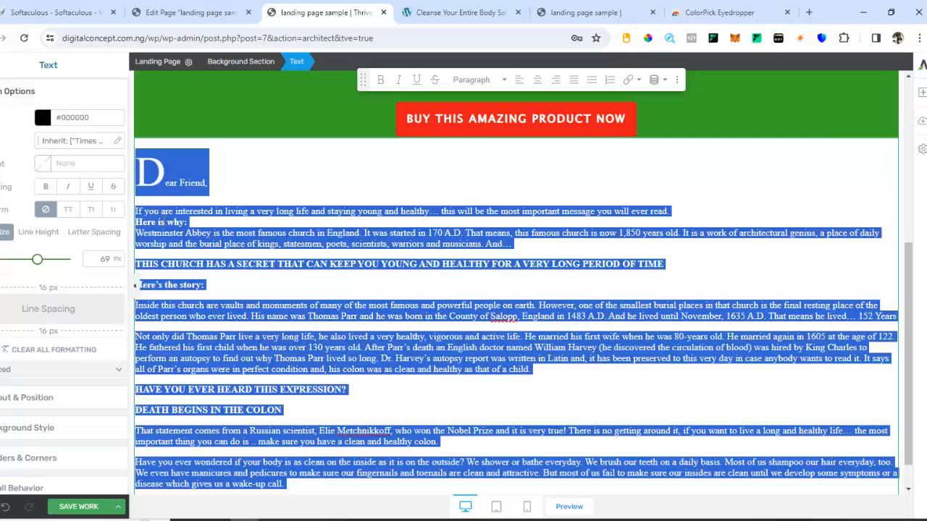
click(116, 141)
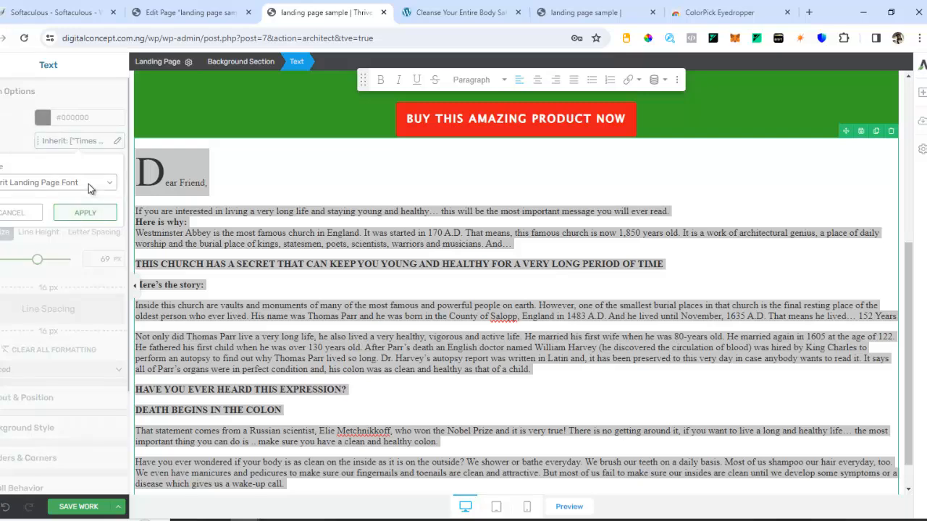
click(72, 183)
click(79, 206)
click(78, 216)
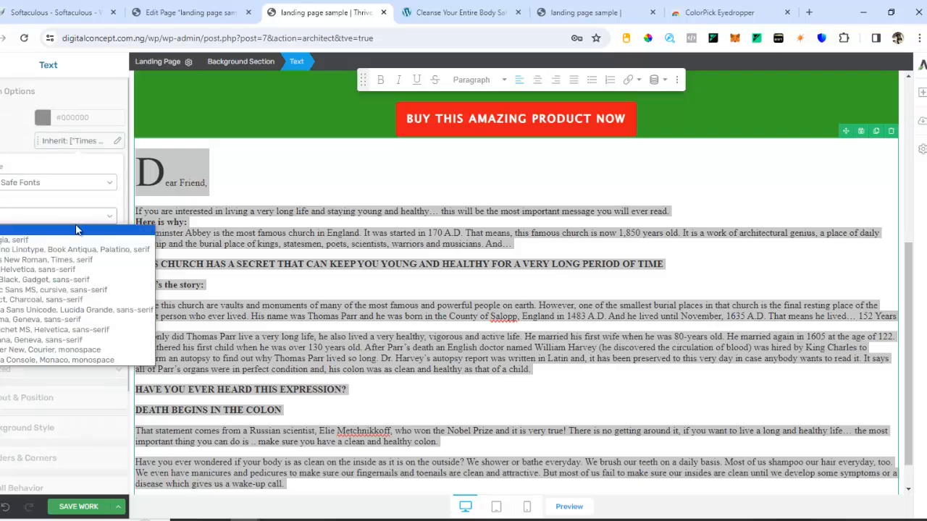
click(55, 317)
click(85, 247)
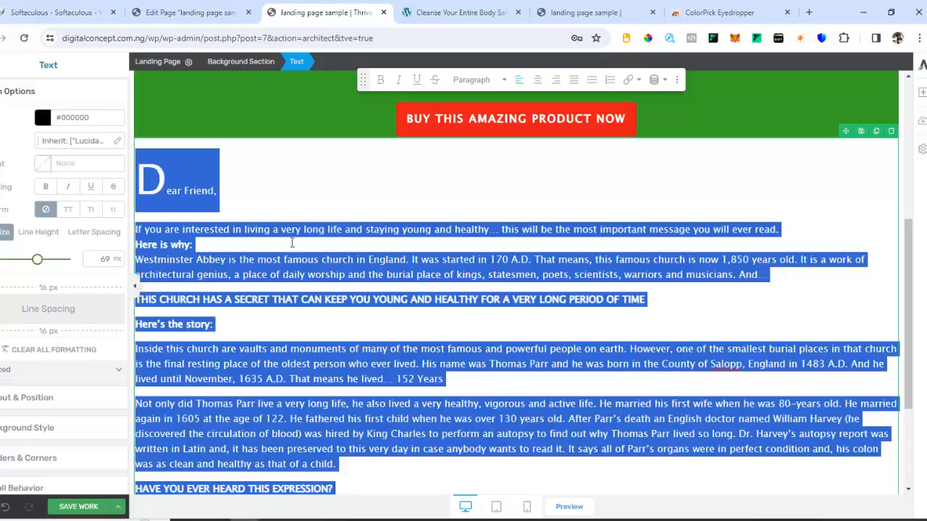
click(330, 229)
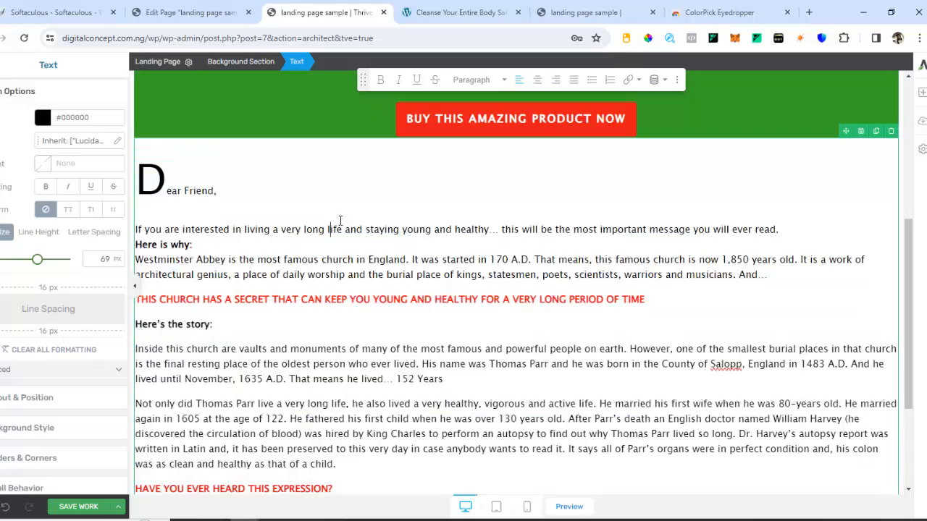
Insert a blank line between the paragraph ending in "And…" and the red church heading, following the reference spacing
click(429, 20)
scroll(301, 161, down, 2)
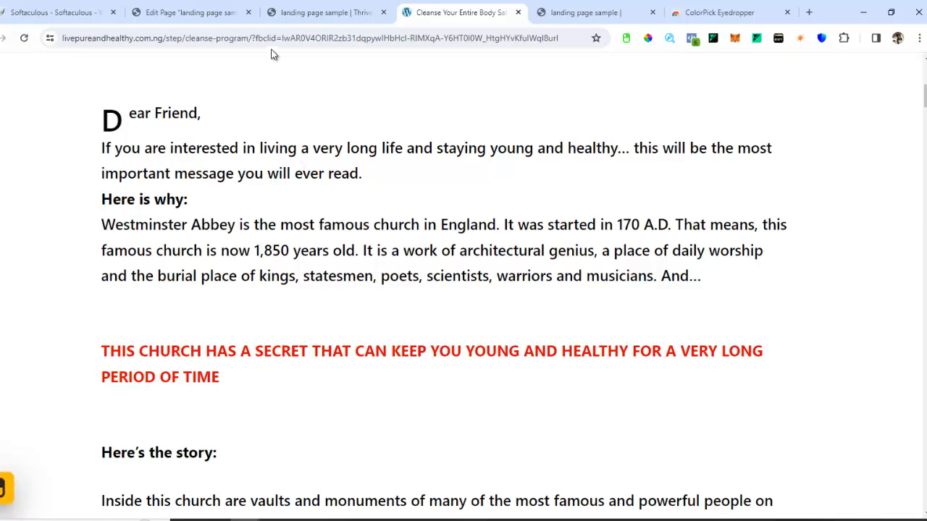
click(326, 12)
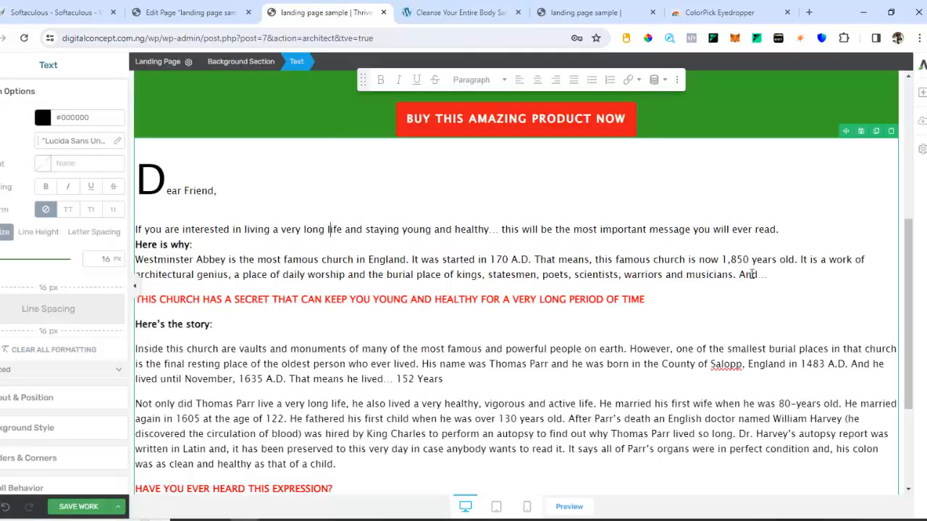
key(Return)
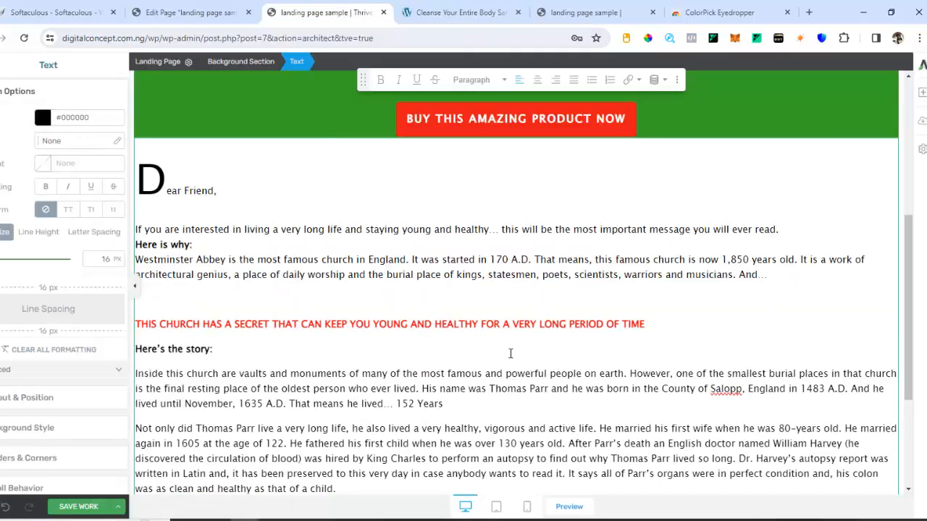
Break the red church heading before "PERIOD OF TIME" so it spans two lines like the reference
click(462, 12)
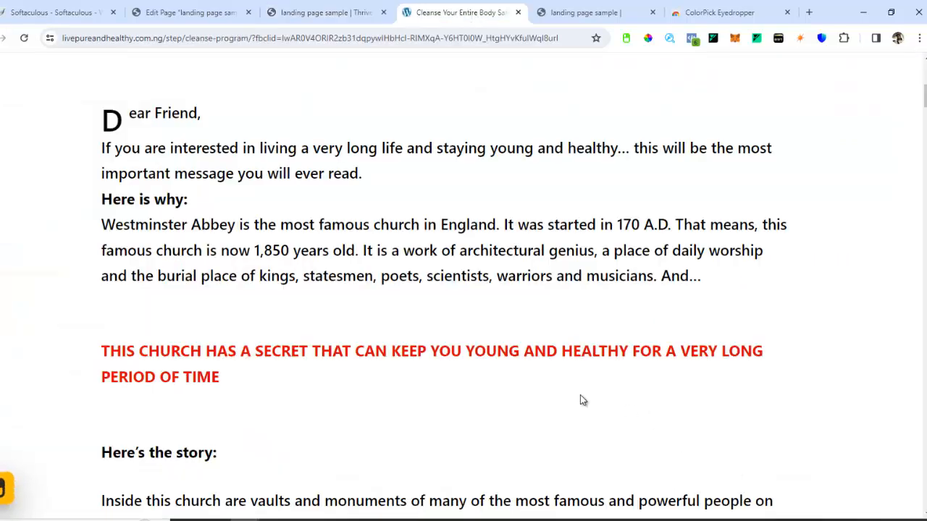
click(319, 12)
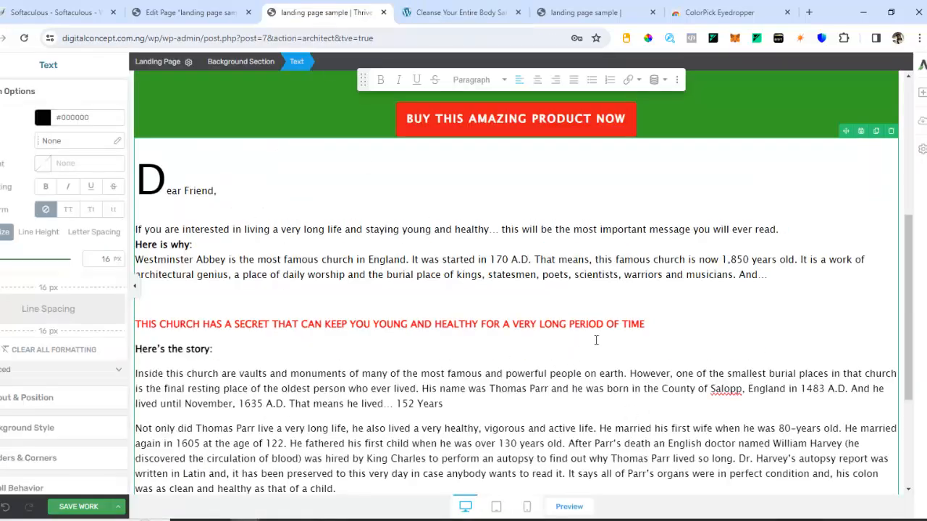
click(571, 327)
key(Return)
Insert a blank line between "PERIOD OF TIME" and "Here's the story:", following the reference spacing
scroll(595, 424, down, 2)
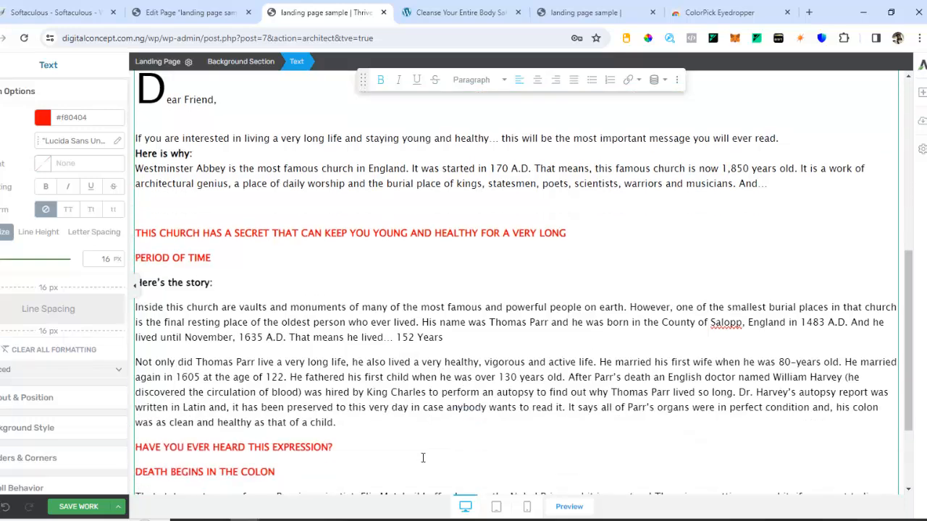
click(455, 13)
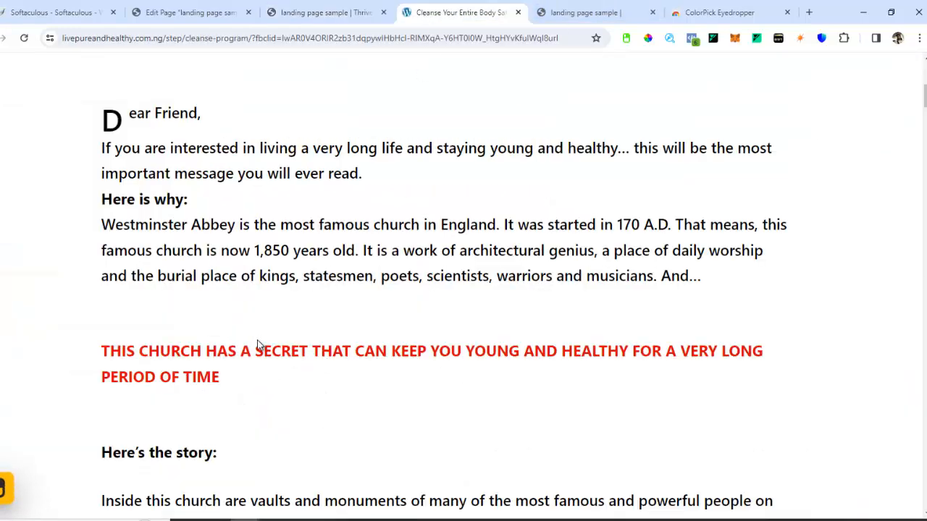
click(346, 10)
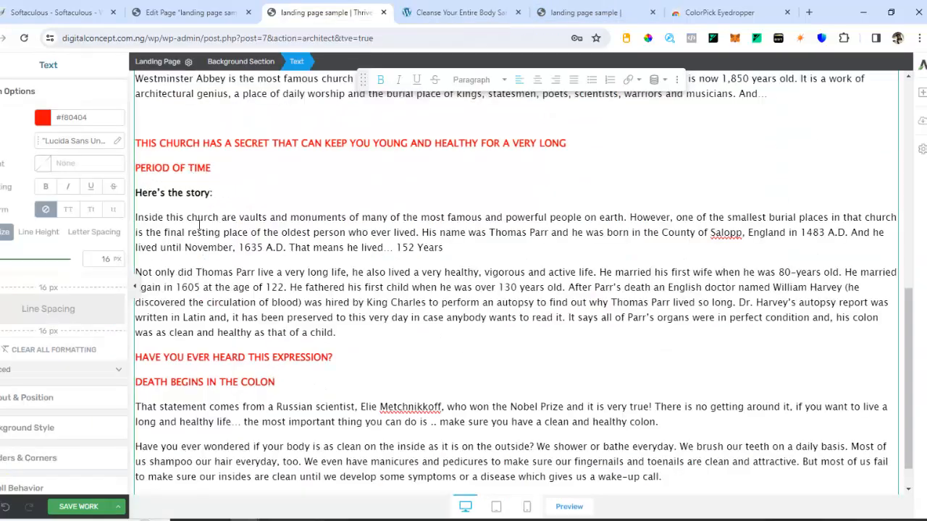
key(Return)
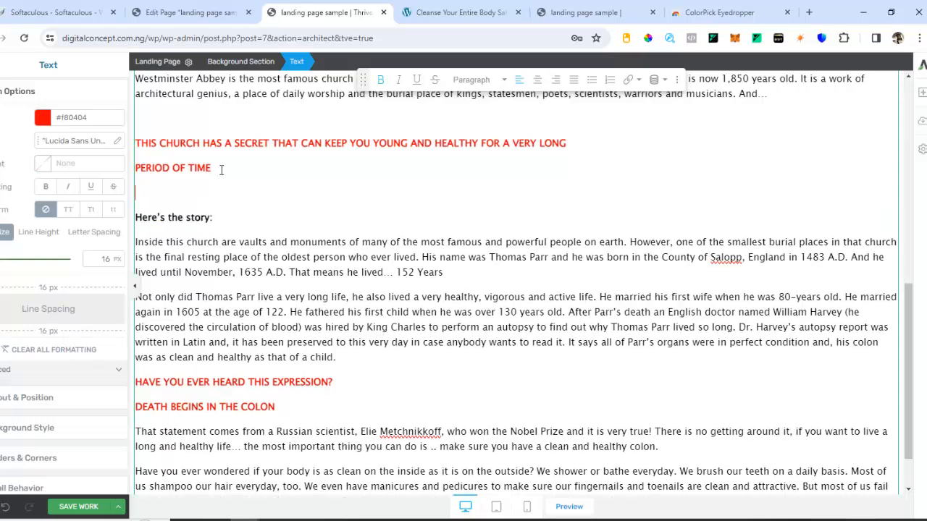
Center the red headings "HAVE YOU EVER HEARD THIS EXPRESSION?" and "DEATH BEGINS IN THE COLON" in the sales letter
key(ctrl+shift+Home)
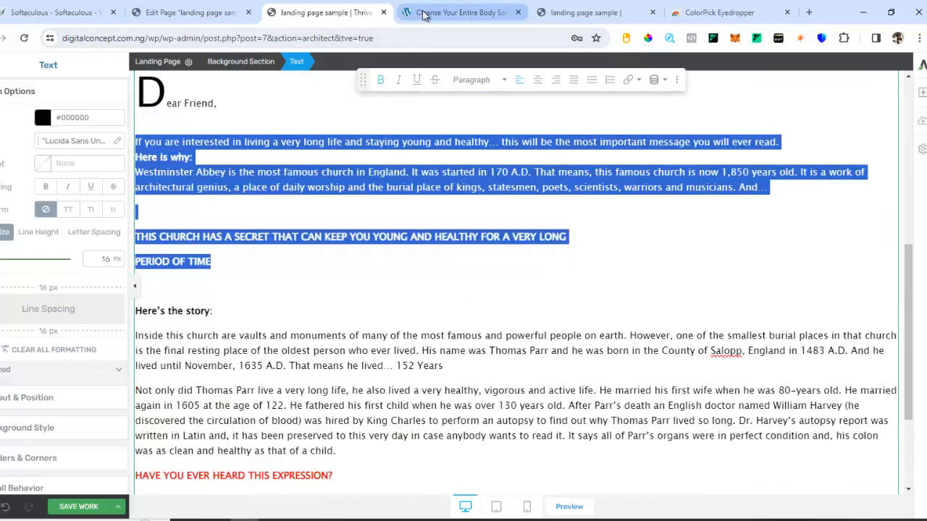
click(434, 12)
scroll(344, 318, down, 4)
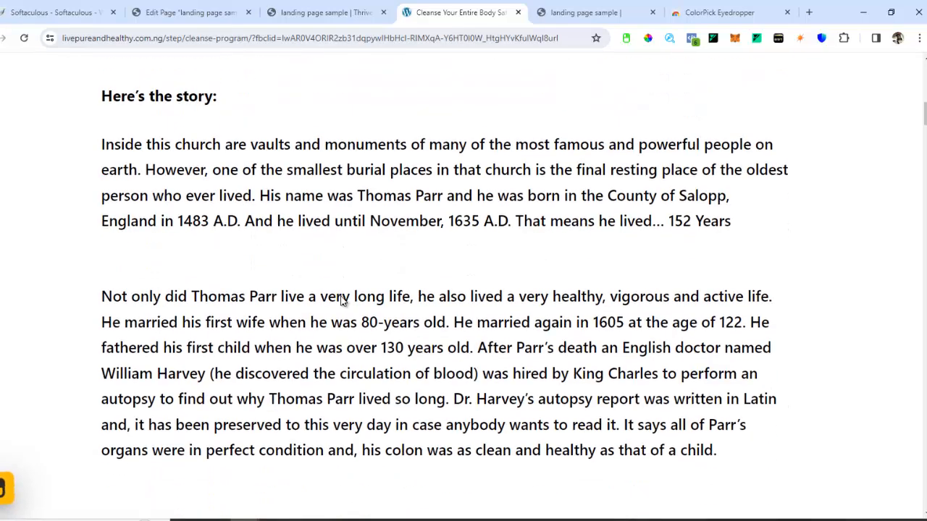
click(323, 5)
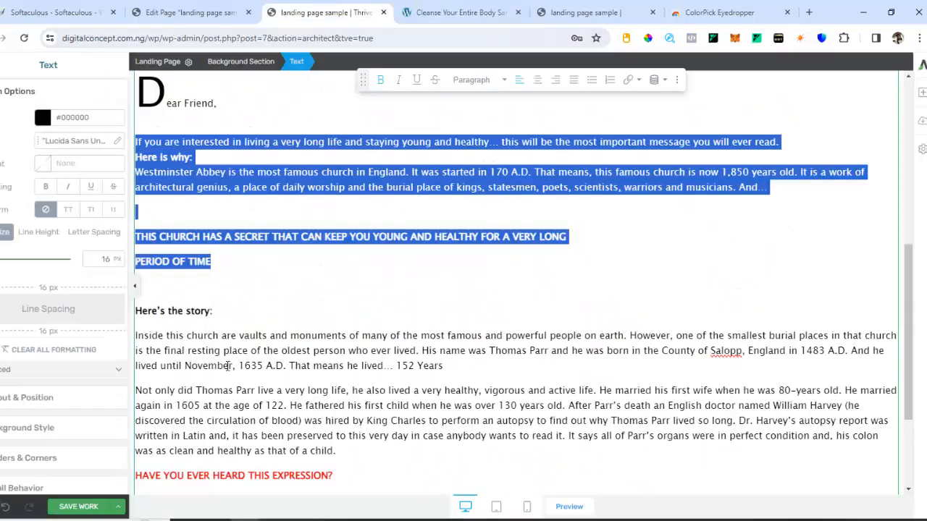
scroll(143, 357, down, 2)
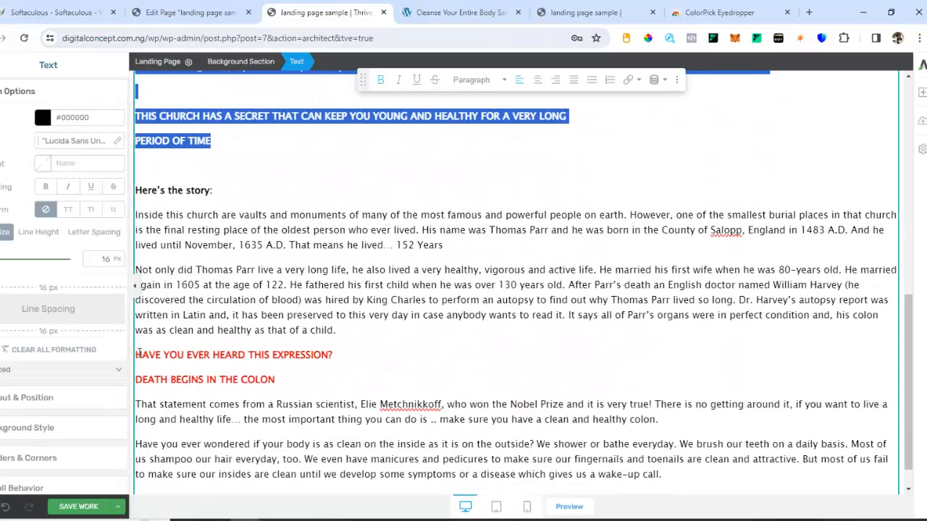
drag(137, 354, 277, 381)
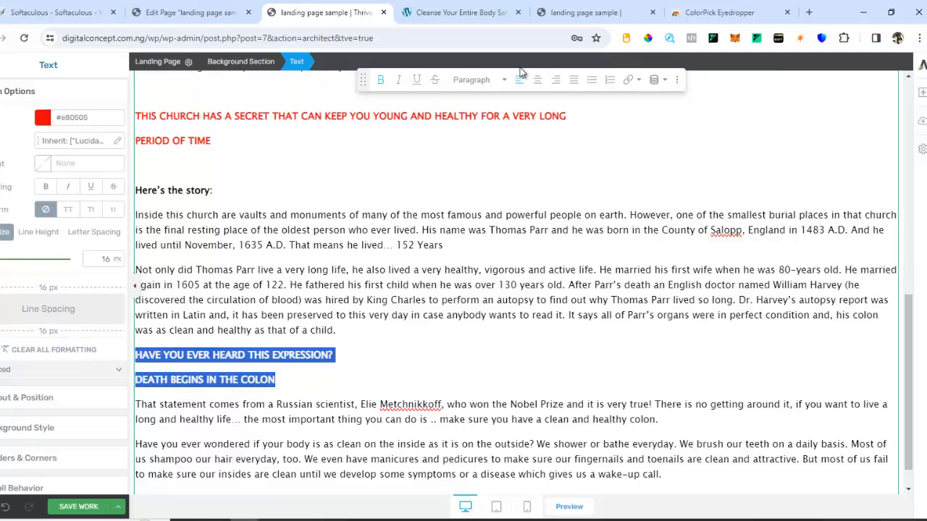
click(536, 81)
Compare the sales letter's alignment and remaining paragraphs with the reference cleanse page, down to the sentence about regular cleaning
click(452, 13)
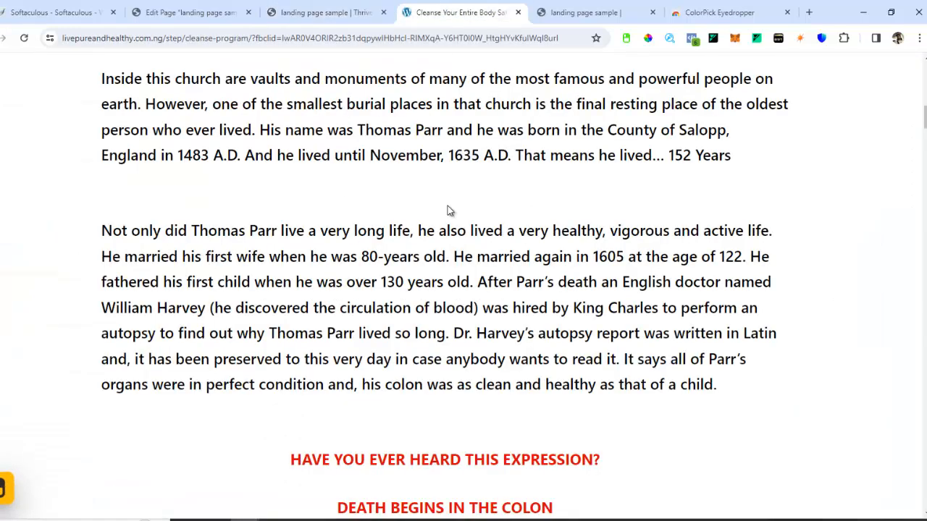
scroll(447, 205, down, 1)
scroll(442, 215, down, 5)
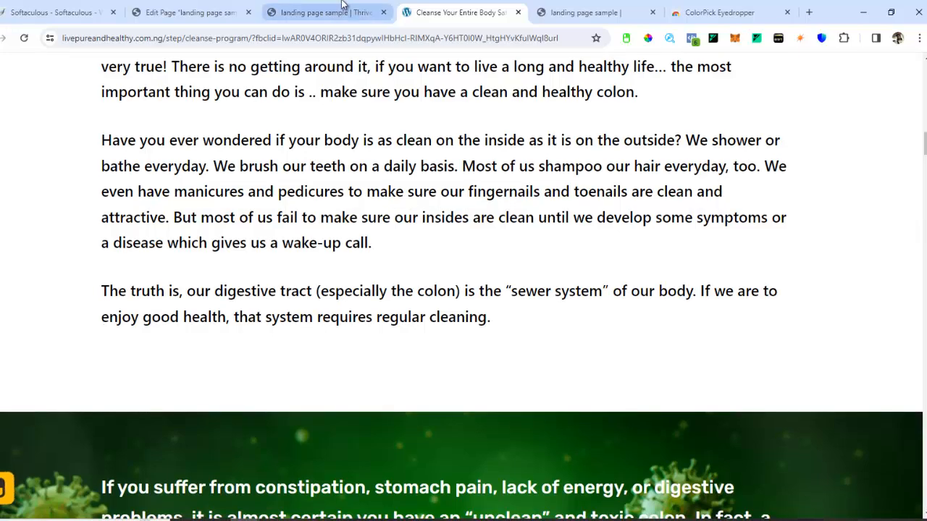
click(346, 9)
scroll(334, 351, down, 1)
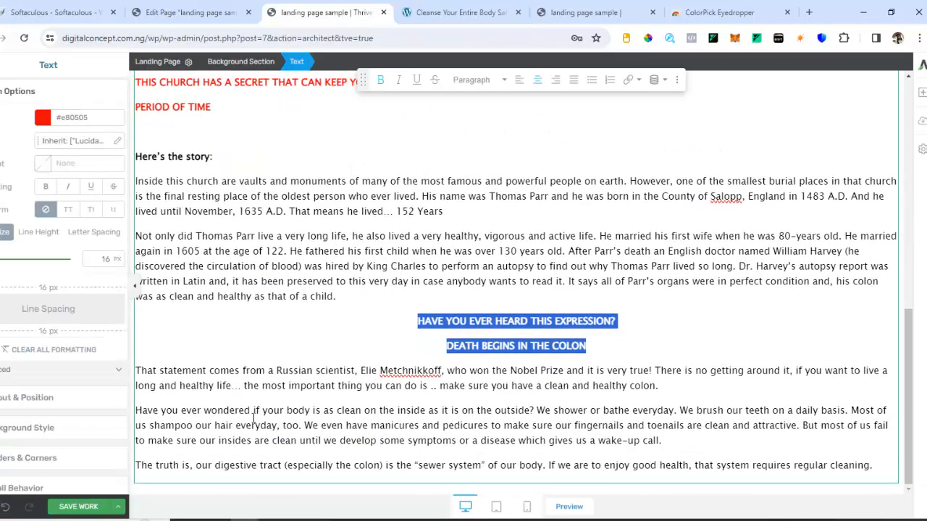
scroll(268, 281, up, 5)
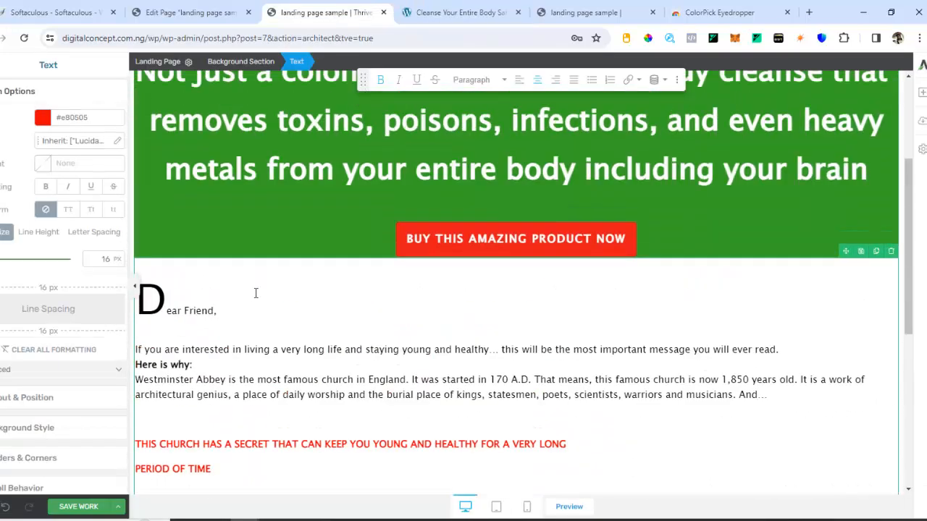
scroll(256, 301, down, 4)
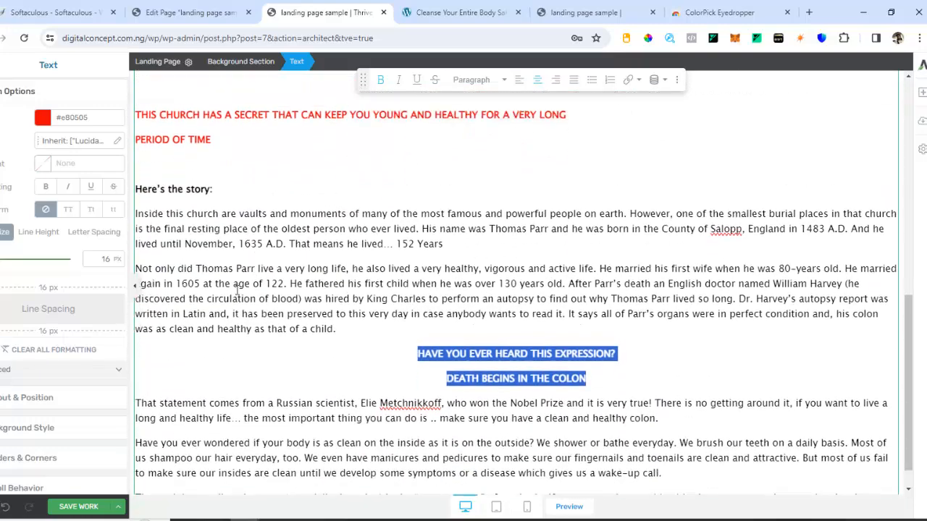
Set the font size of the opening text, from "If you are interested" through "And…", to 20 px
scroll(237, 290, up, 1)
scroll(237, 290, up, 1)
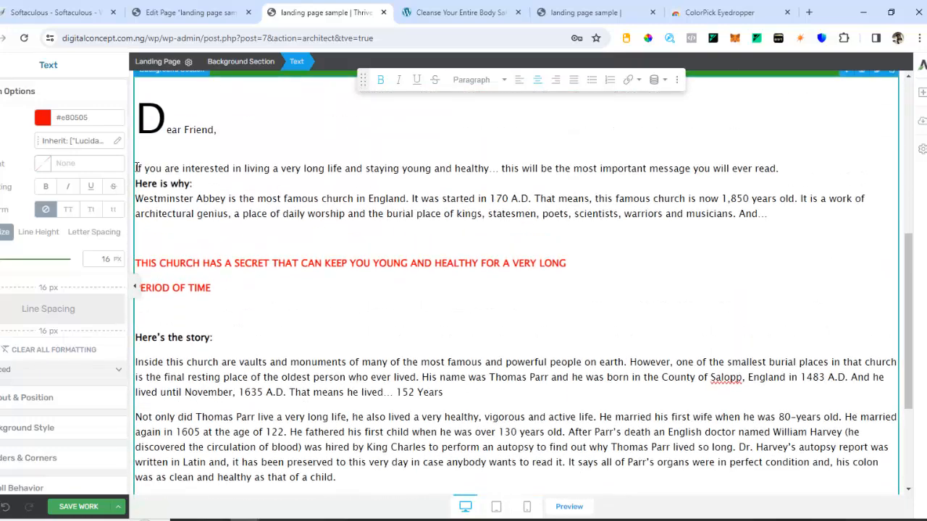
drag(137, 168, 762, 232)
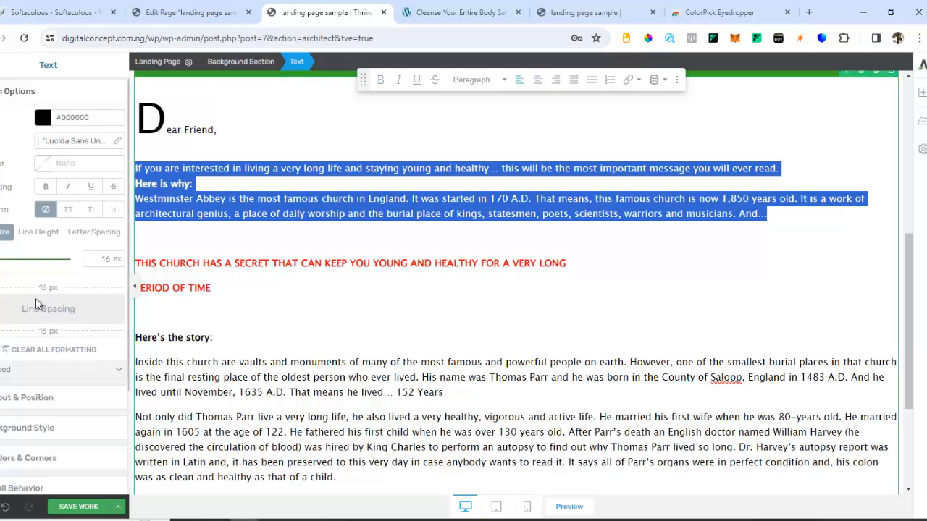
click(105, 262)
text(18)
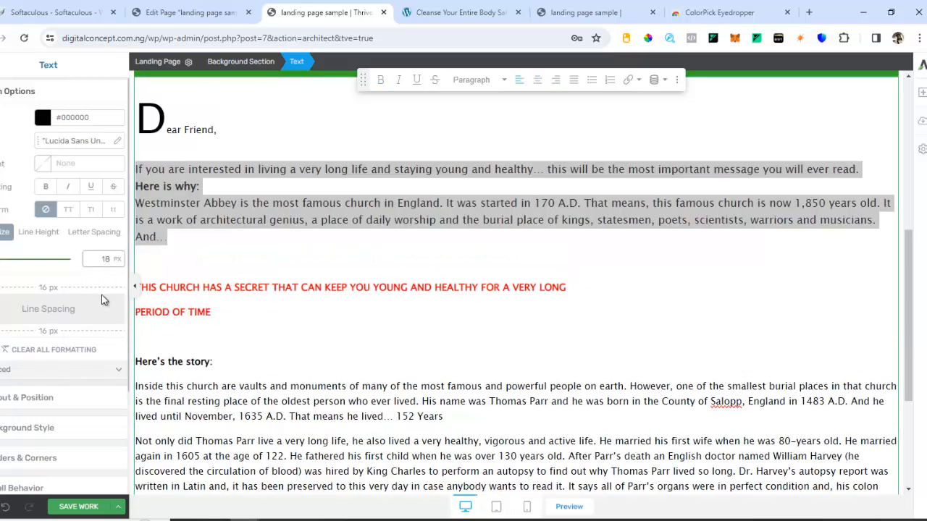
key(BackSpace)
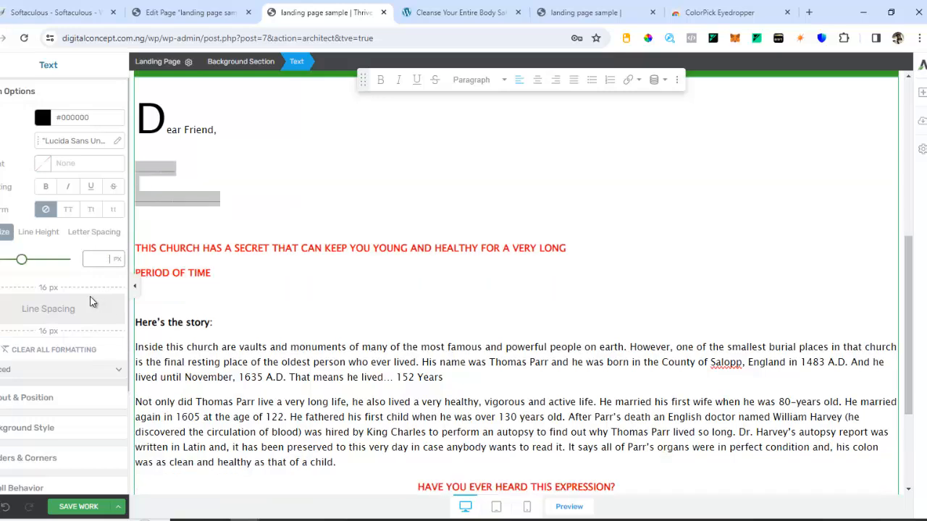
text(20)
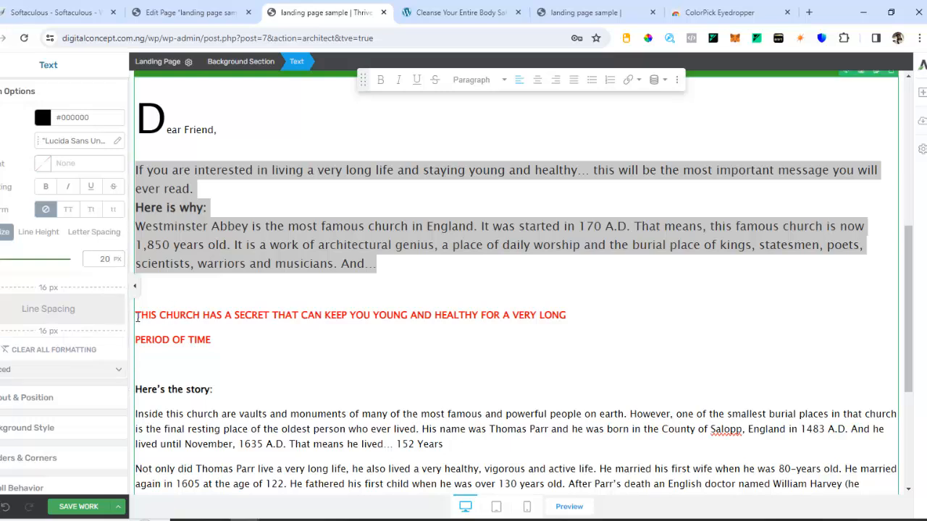
Set the font size of the two-line red church heading to 22 px
drag(136, 317, 210, 340)
double_click(106, 259)
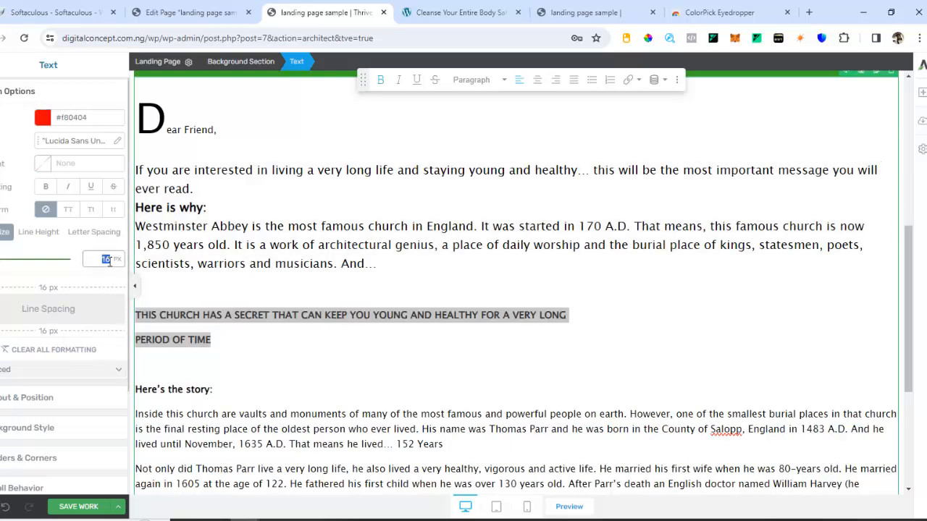
text(22)
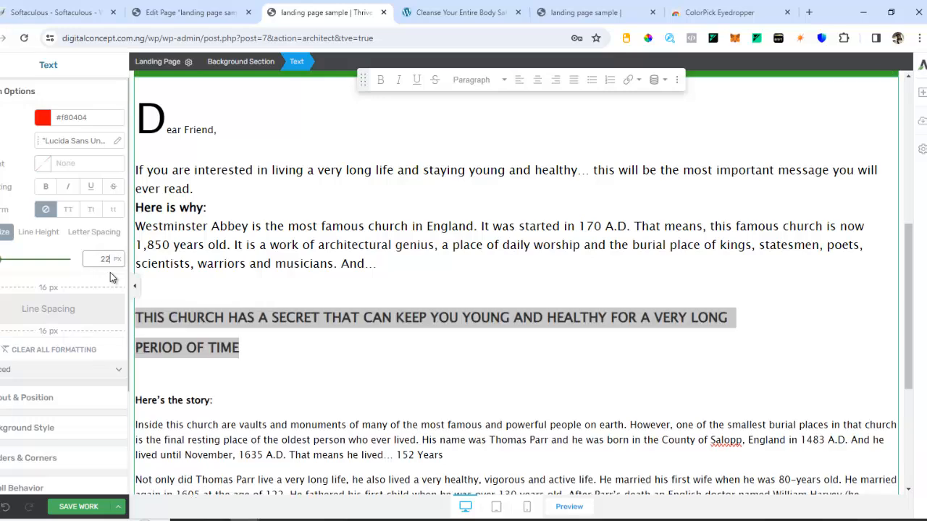
Set the font size of "Here's the story:" and the two Thomas Parr paragraphs below it to 20 px
scroll(222, 360, down, 2)
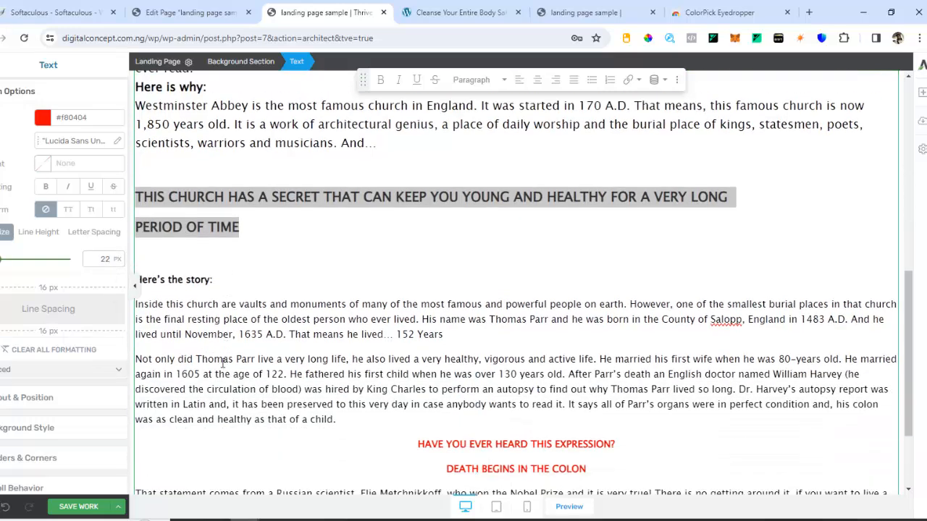
click(151, 280)
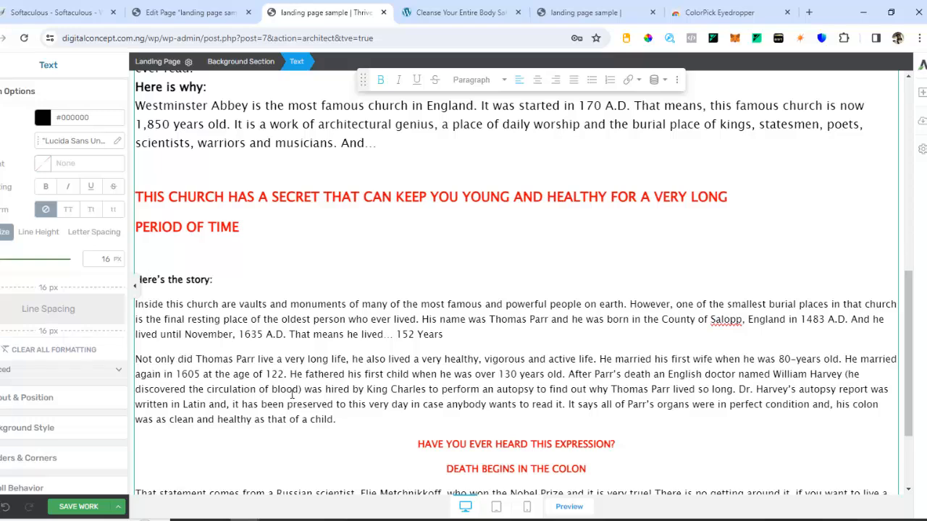
drag(336, 421, 135, 279)
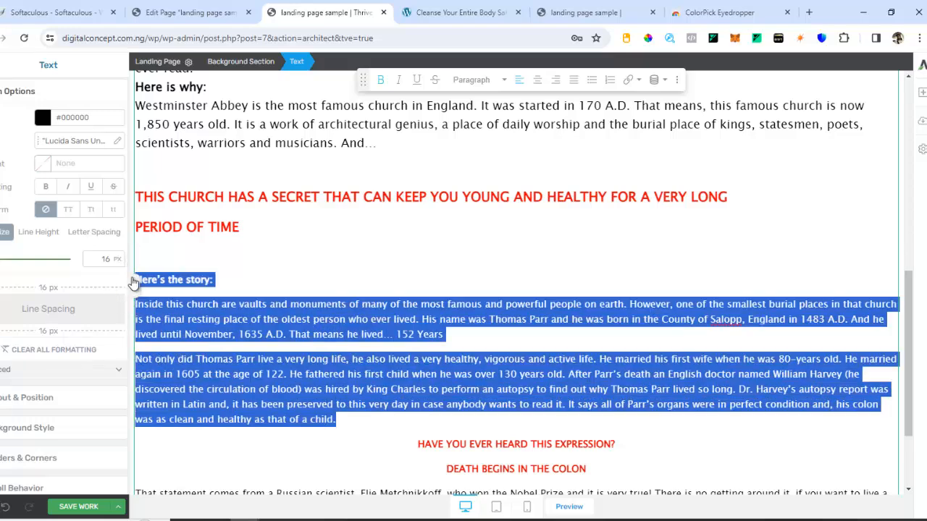
double_click(106, 259)
text(2)
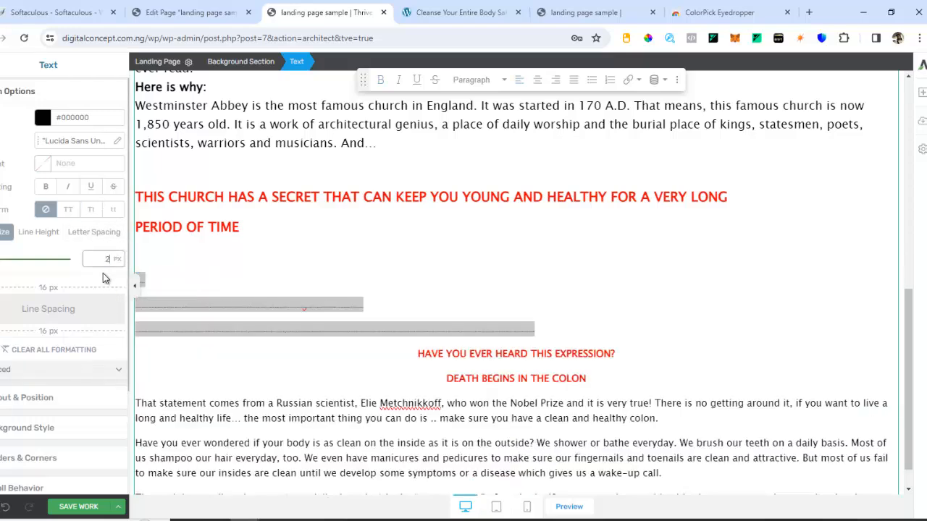
text(0)
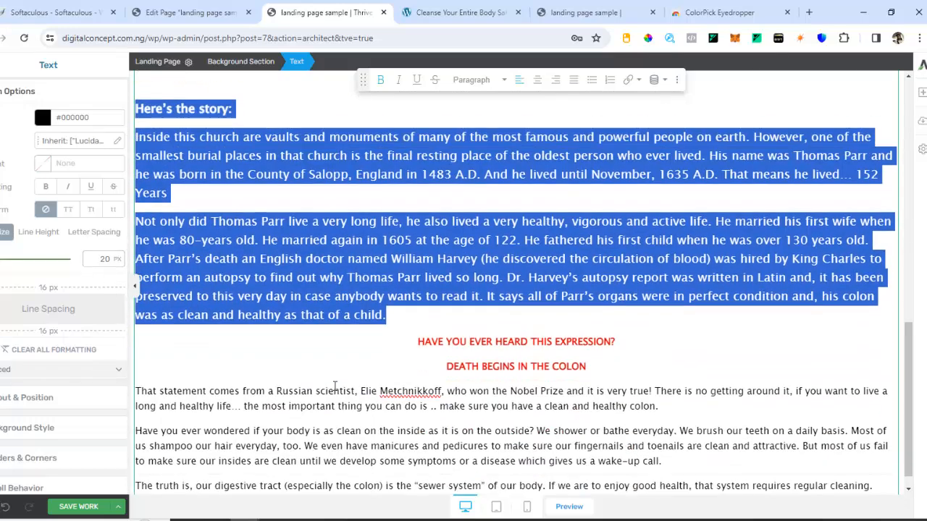
Set the two centered red headings to 22 px and select the three letter paragraphs below them
scroll(335, 386, down, 1)
drag(417, 327, 586, 347)
double_click(98, 257)
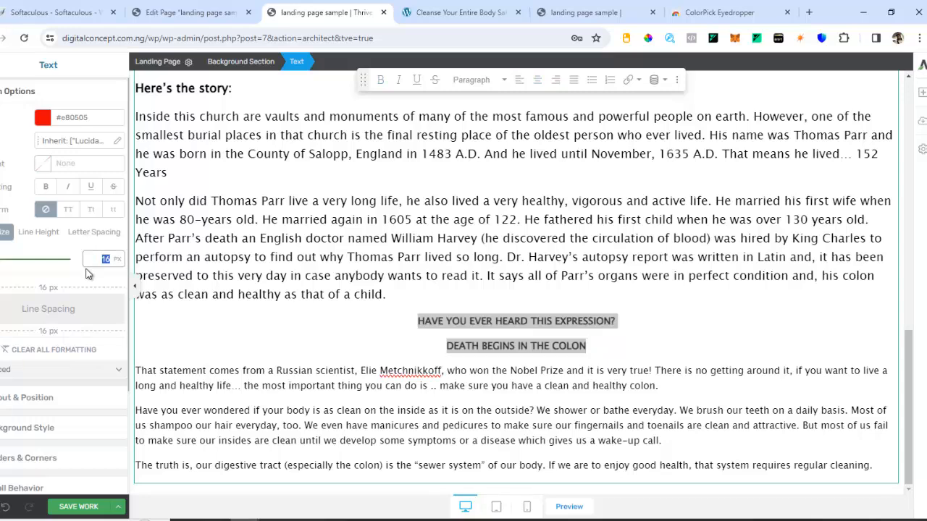
text(22)
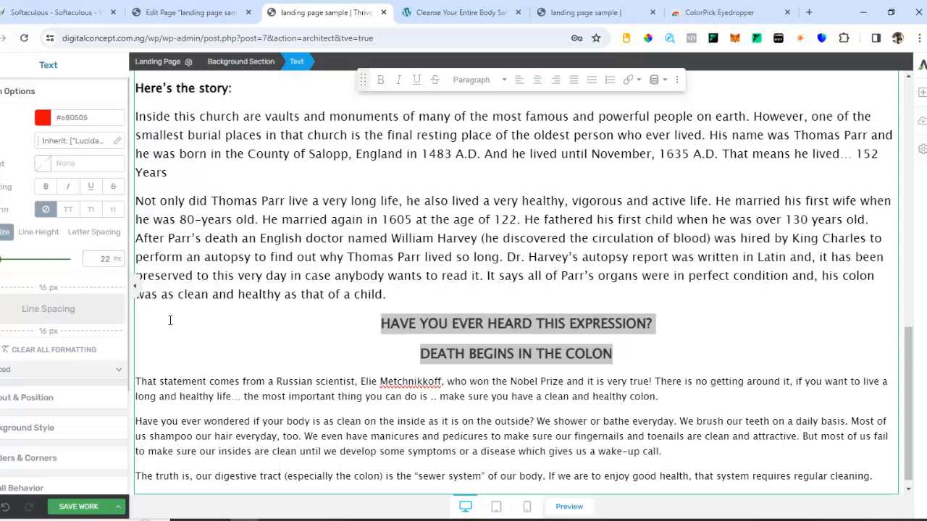
scroll(181, 372, down, 1)
drag(889, 467, 6, 391)
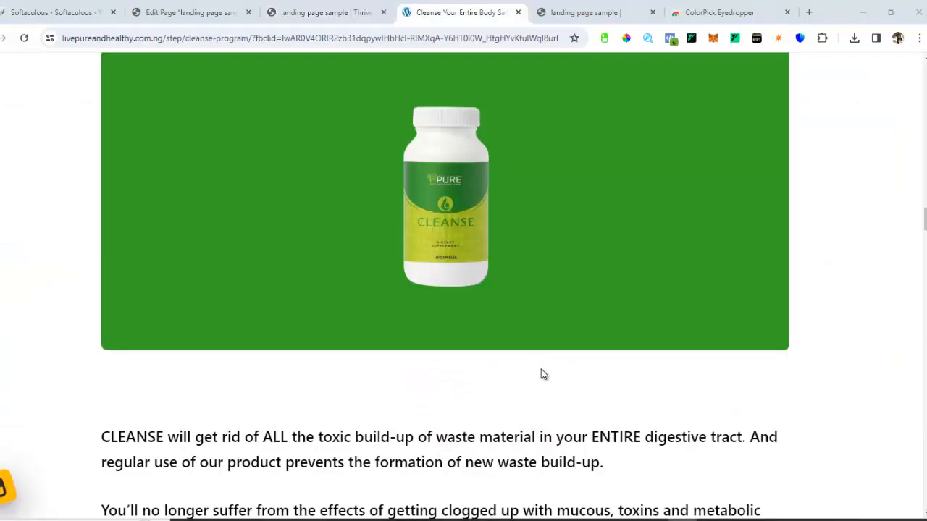
Check the product image on the reference page and add an image element below the red "OUR PRODUCT IS CALLED CLEANSE" heading
scroll(548, 318, up, 2)
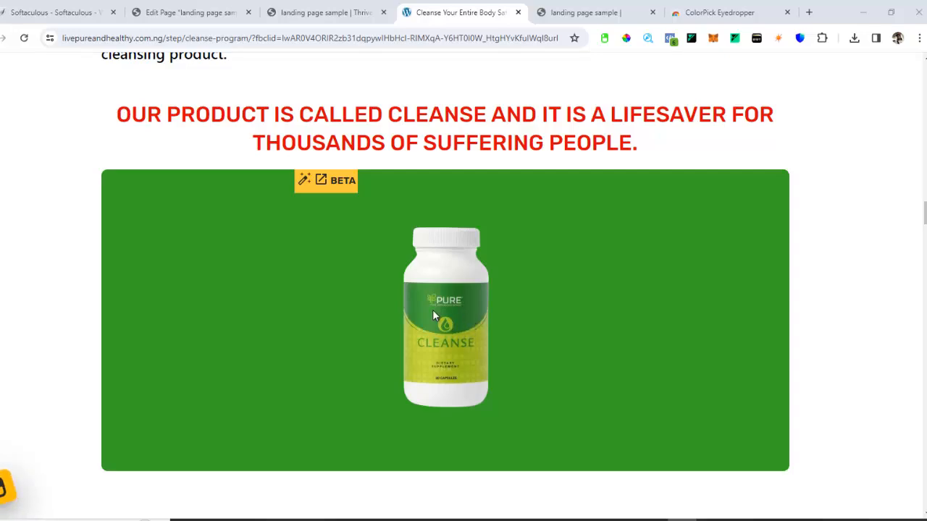
click(364, 5)
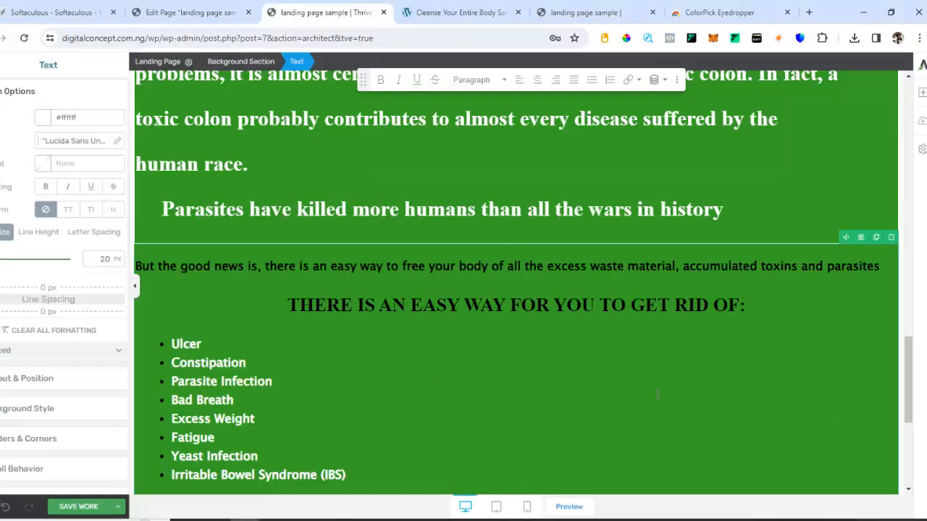
scroll(663, 376, down, 5)
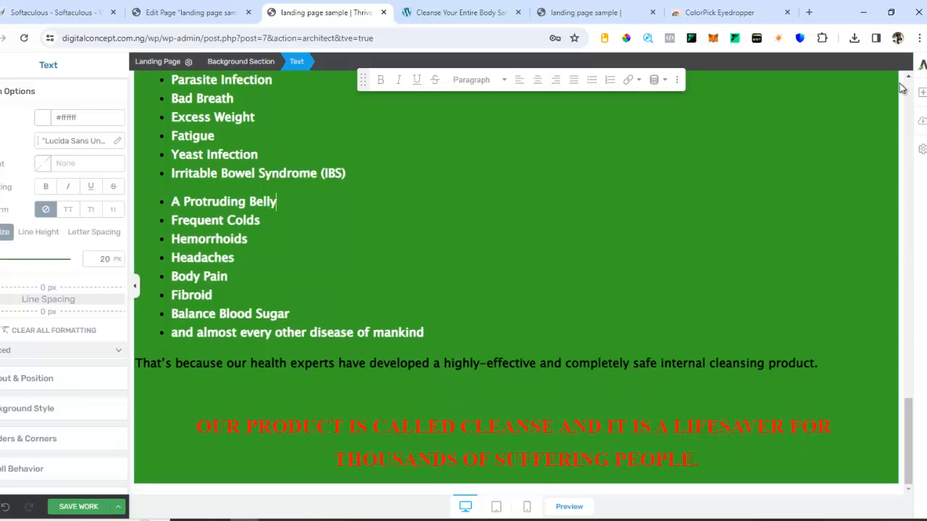
click(922, 92)
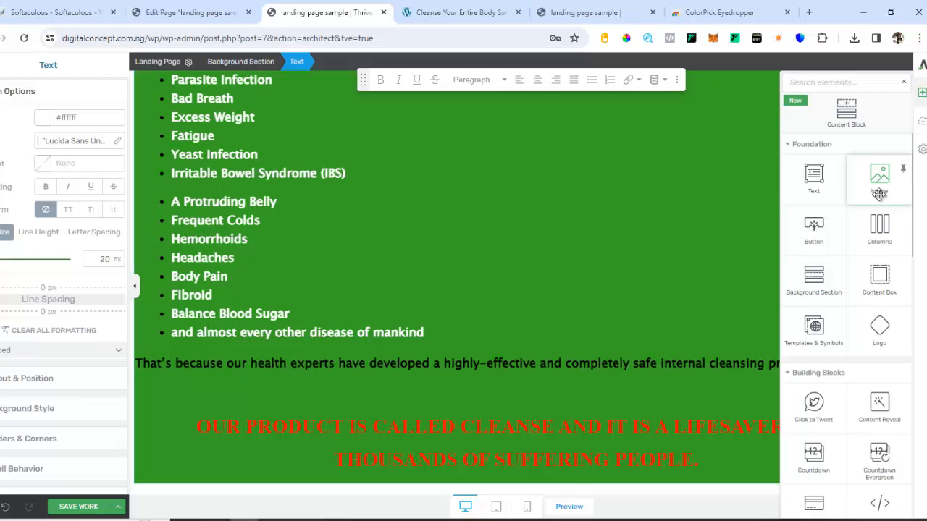
drag(880, 190, 533, 476)
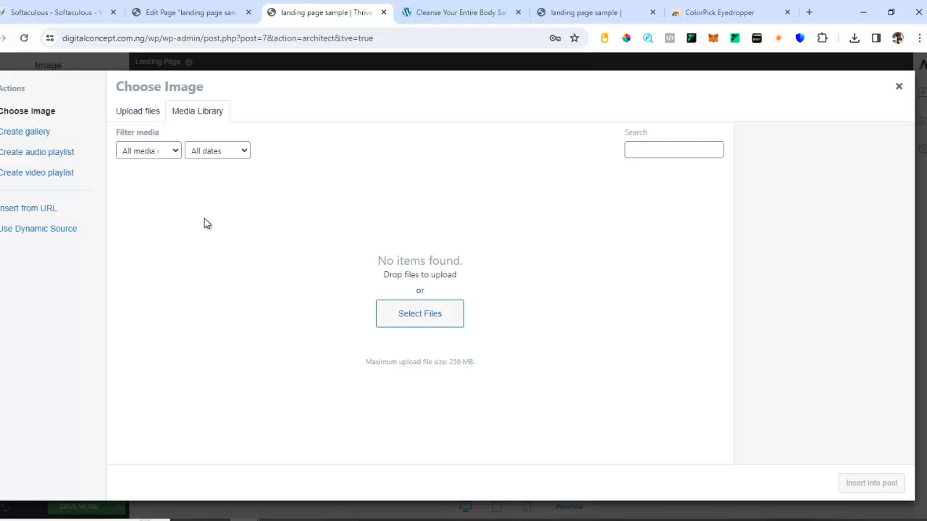
Upload 6b5e849a-315a-39bb-a0ea-a355cf066daa-removebg-preview.png from the Downloads folder and insert it as the product image
click(404, 320)
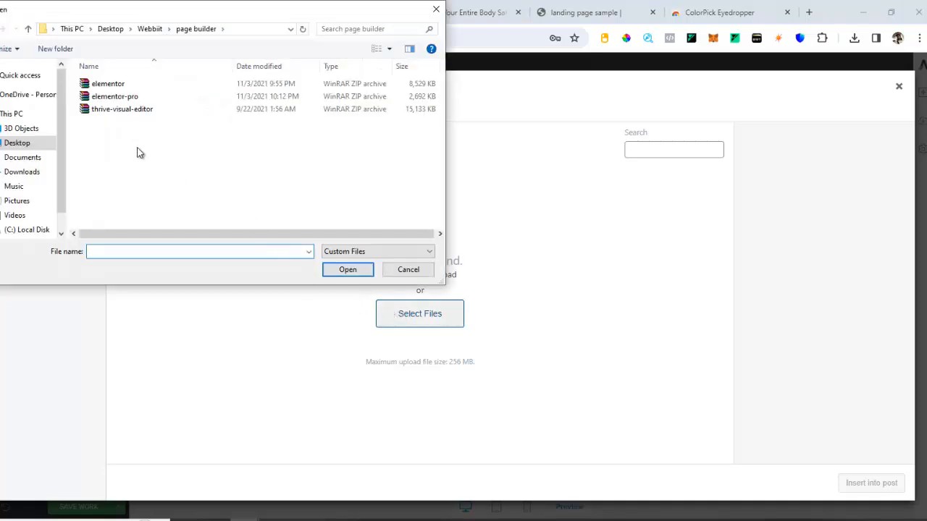
click(19, 174)
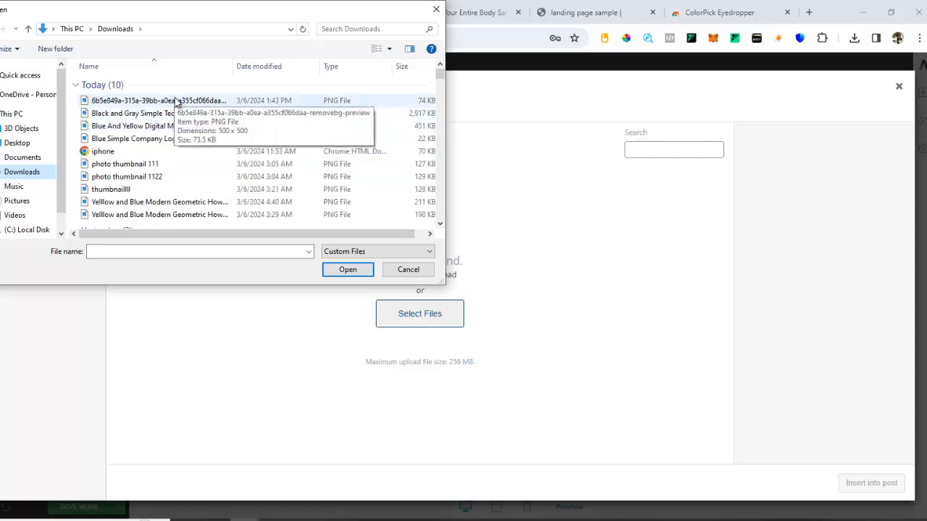
click(175, 102)
click(345, 272)
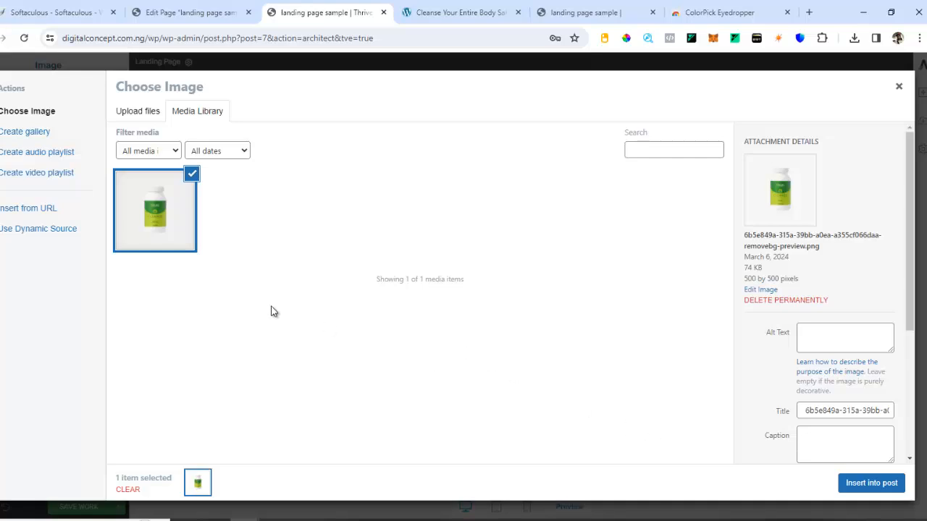
click(860, 484)
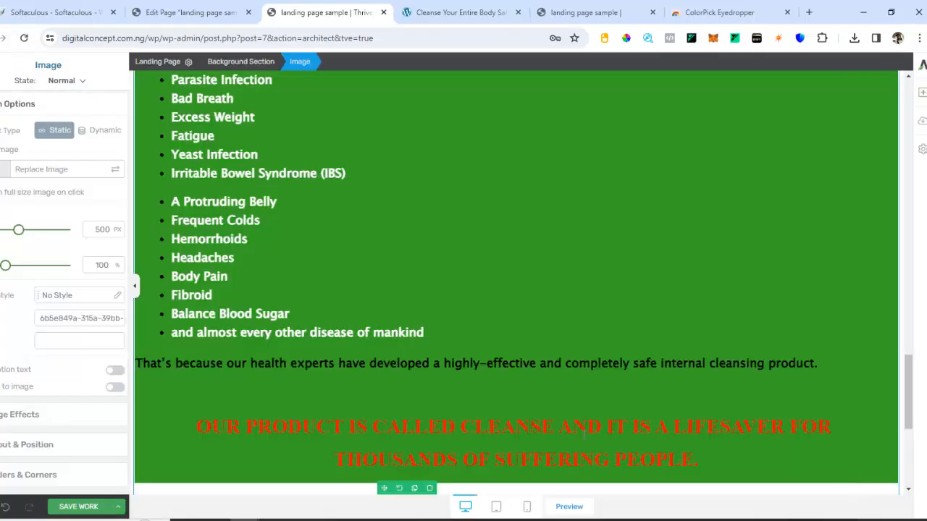
scroll(418, 366, down, 4)
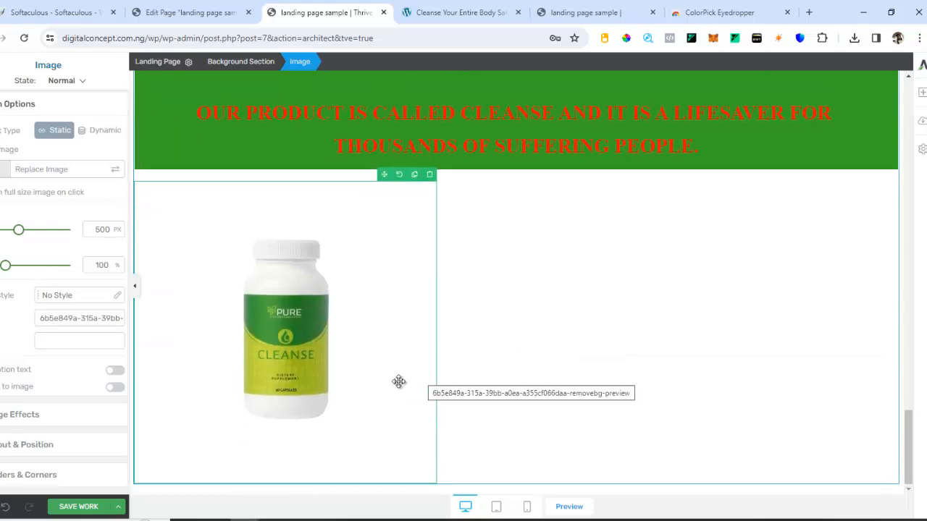
Center the product image horizontally and check the green backdrop behind the bottle on the reference page
click(36, 445)
click(87, 346)
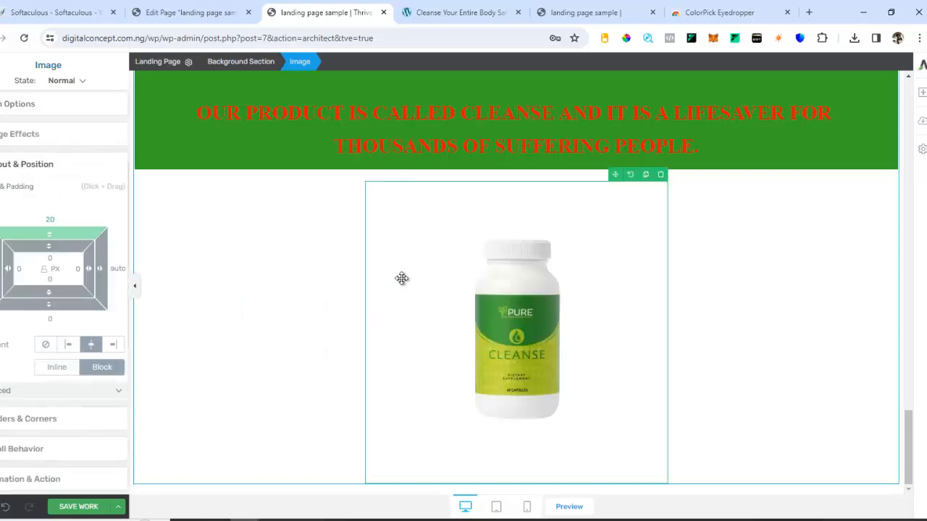
scroll(36, 463, down, 3)
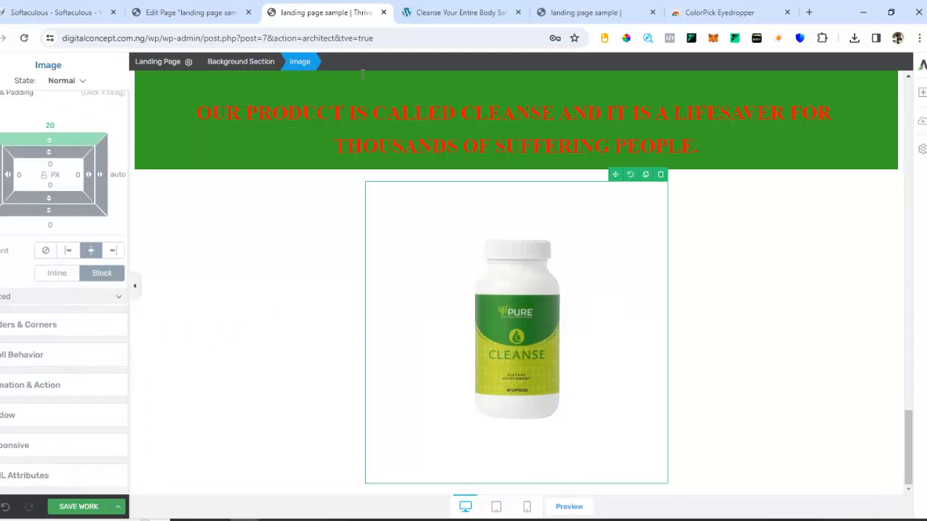
click(435, 12)
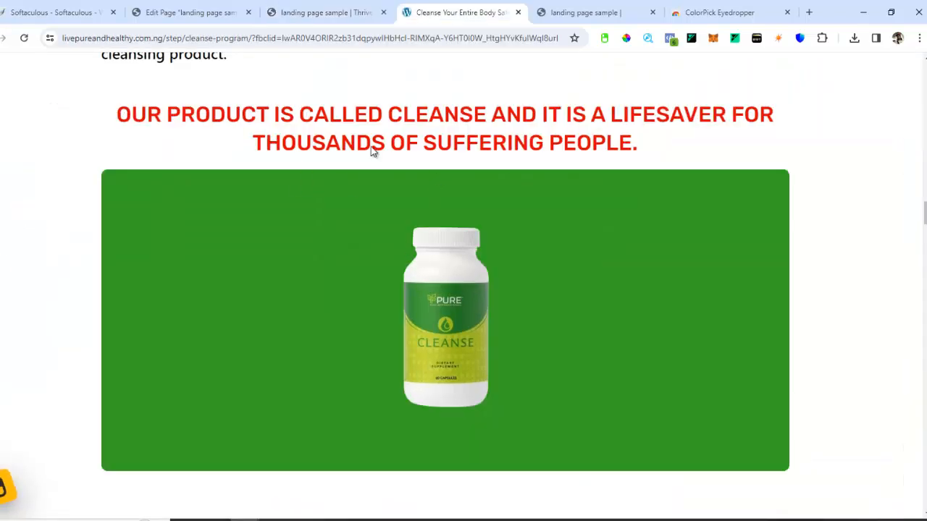
click(353, 12)
click(441, 9)
scroll(428, 72, up, 3)
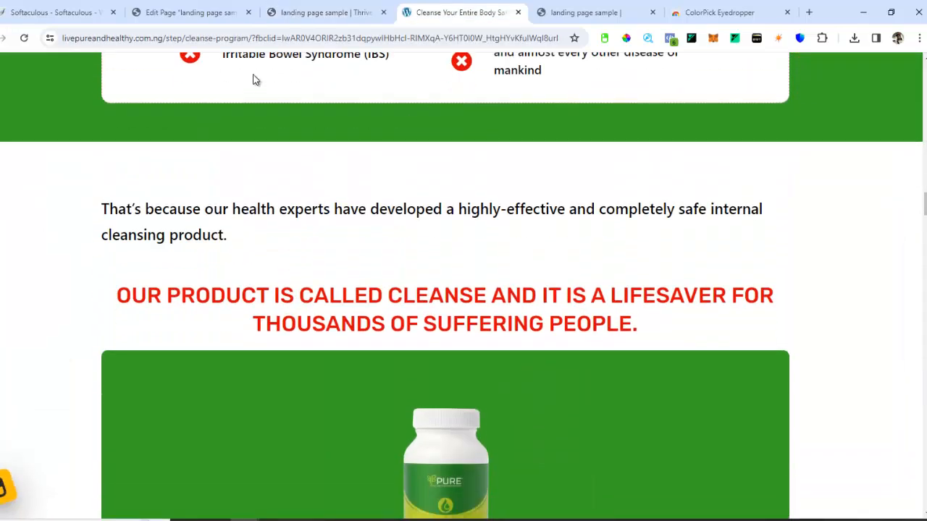
click(319, 9)
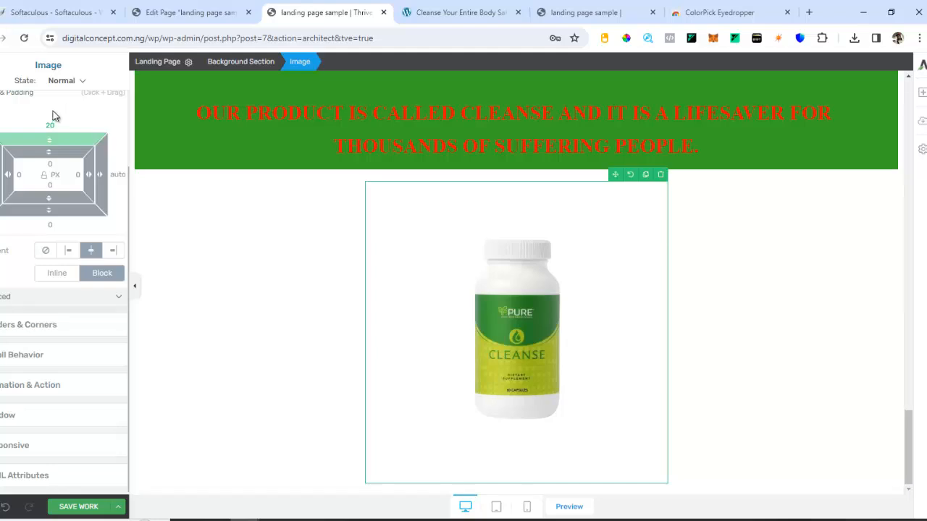
Fill the background section around the product image with solid color #37a326 at 100% opacity
scroll(53, 116, up, 3)
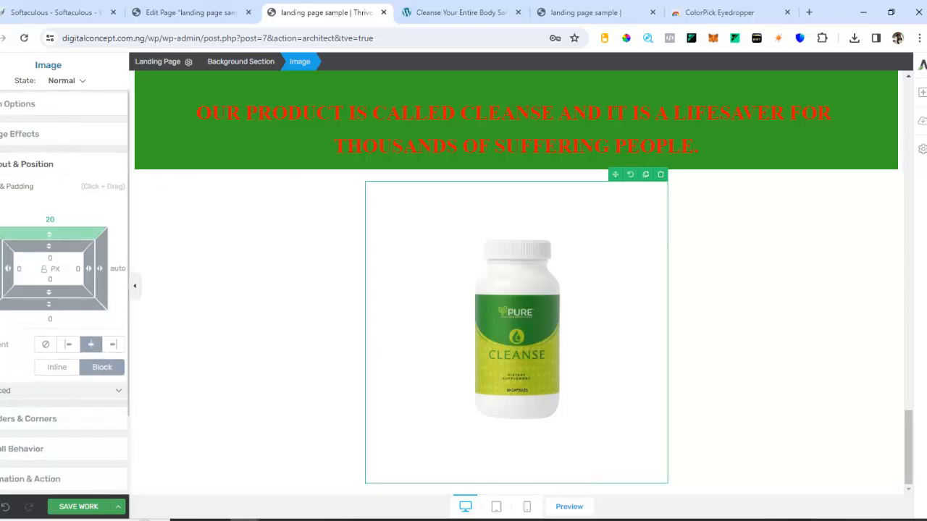
click(6, 164)
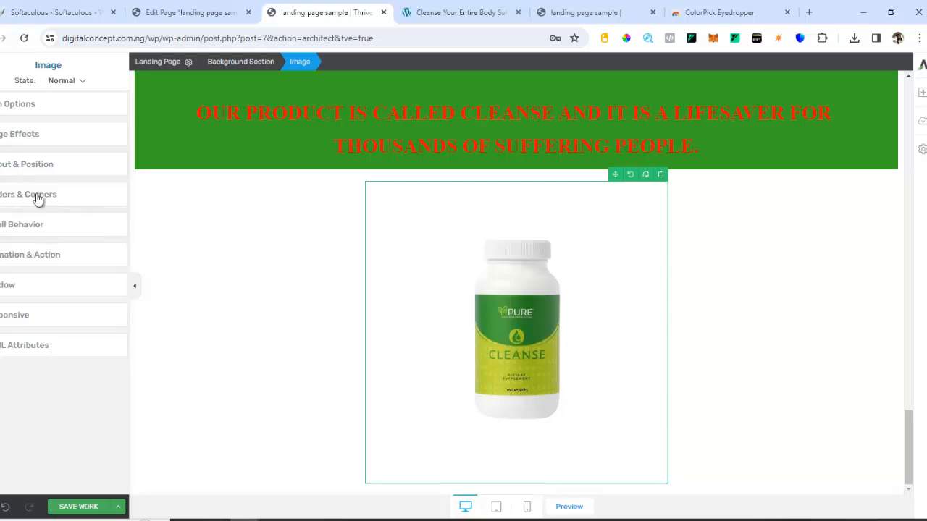
click(344, 235)
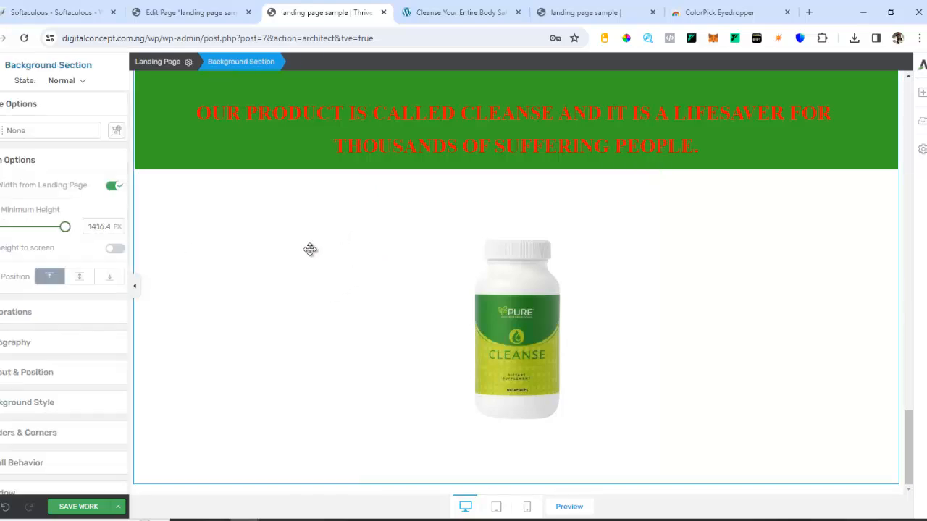
click(45, 402)
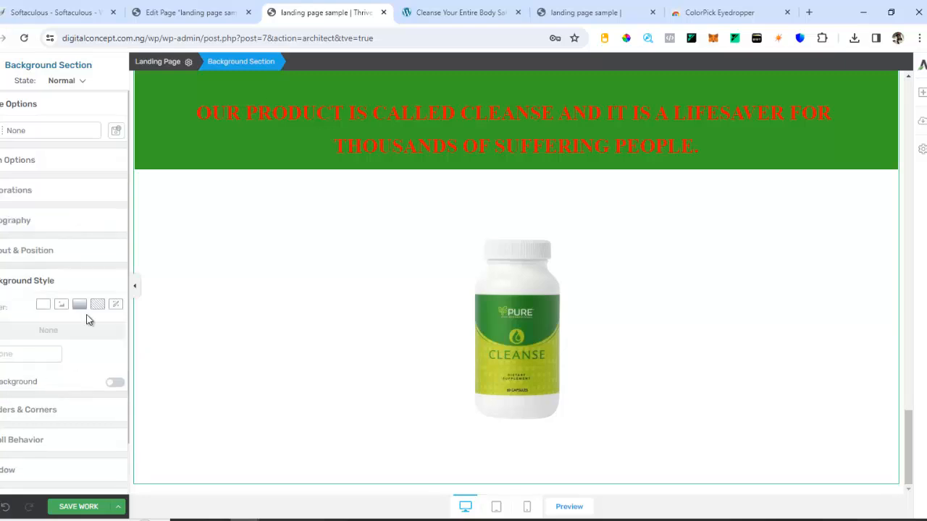
click(42, 304)
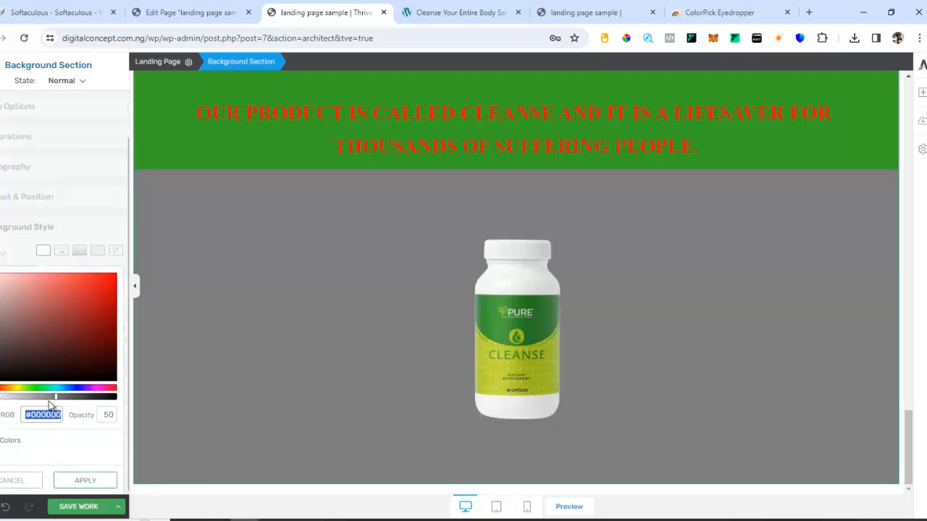
text(#37a326)
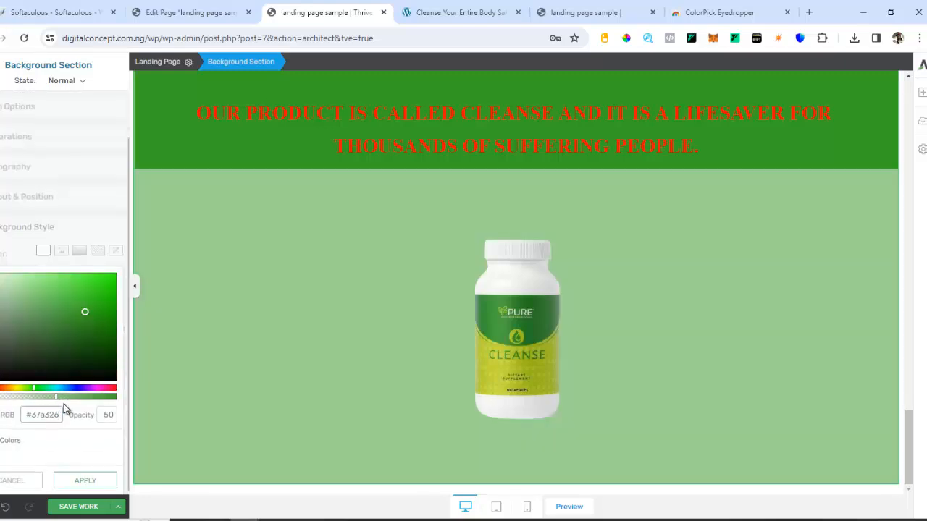
click(117, 398)
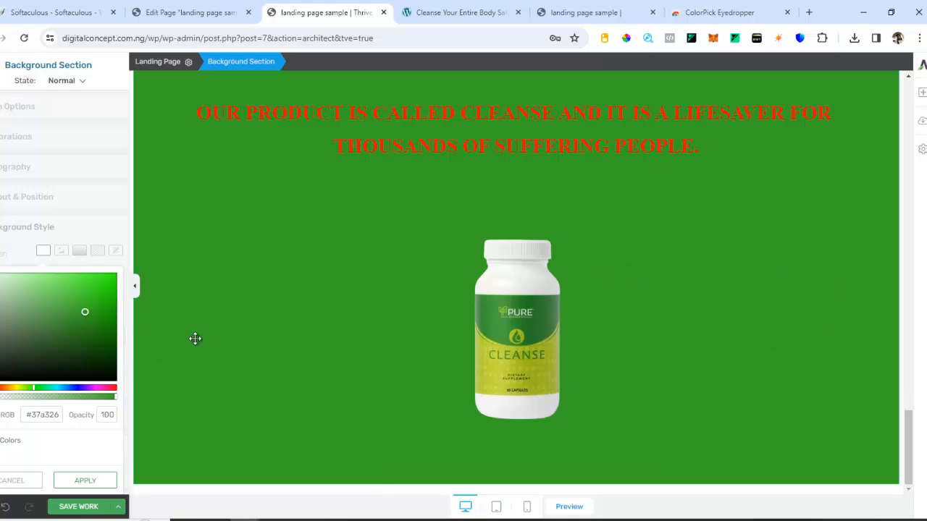
click(85, 481)
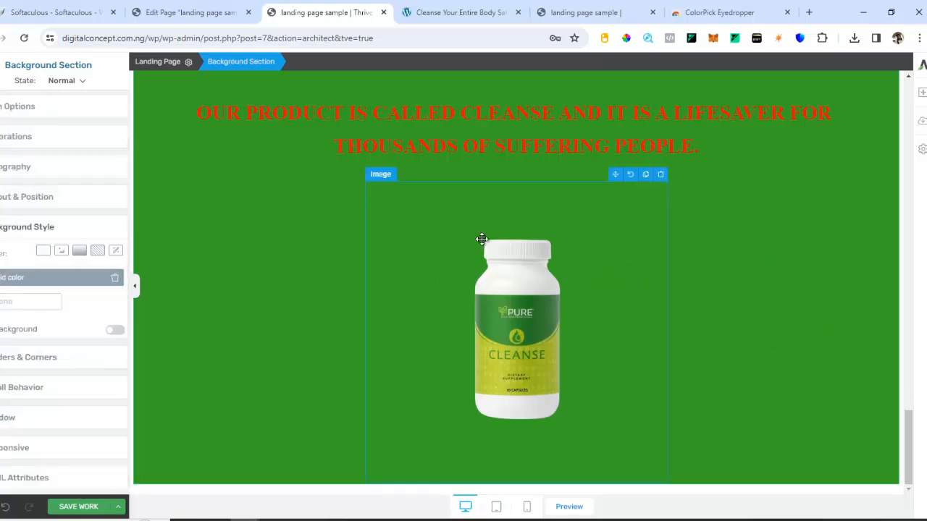
Examine the reference page's layout around the "OUR PRODUCT IS CALLED CLEANSE" heading and compare it with the edited page
scroll(480, 202, up, 2)
scroll(480, 200, down, 2)
click(449, 9)
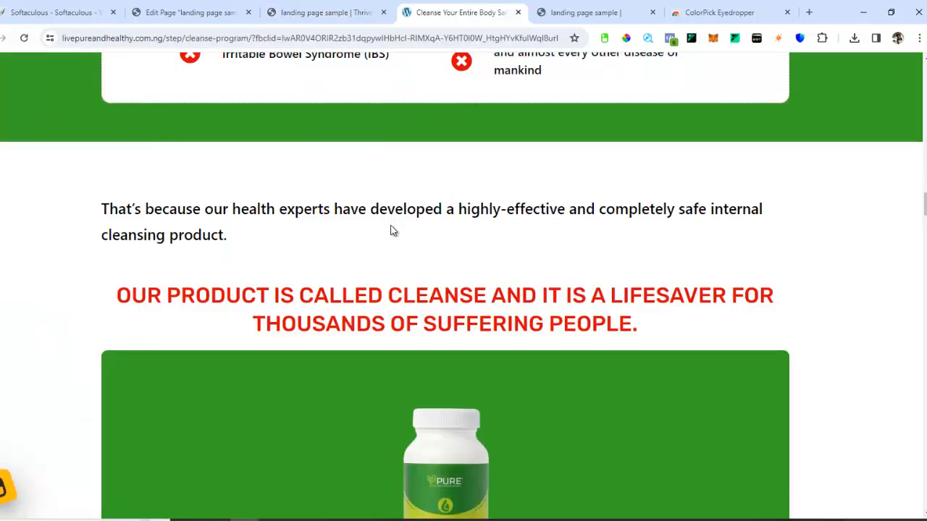
scroll(417, 166, up, 2)
scroll(418, 166, down, 2)
scroll(317, 96, up, 1)
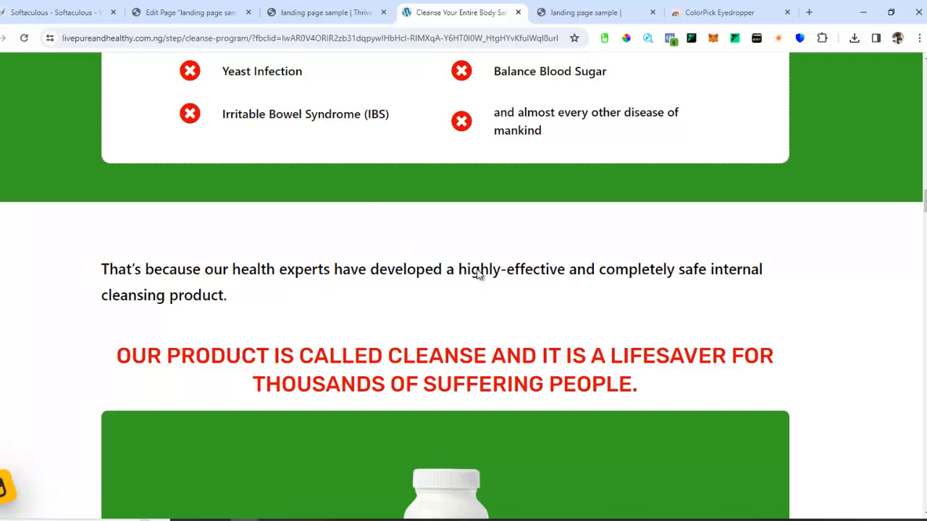
scroll(481, 272, down, 1)
scroll(474, 271, down, 2)
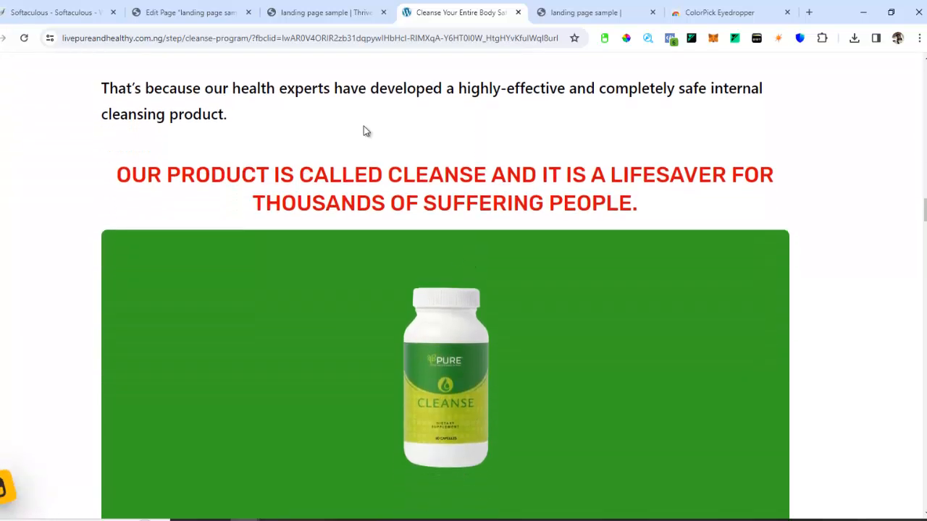
scroll(348, 137, up, 2)
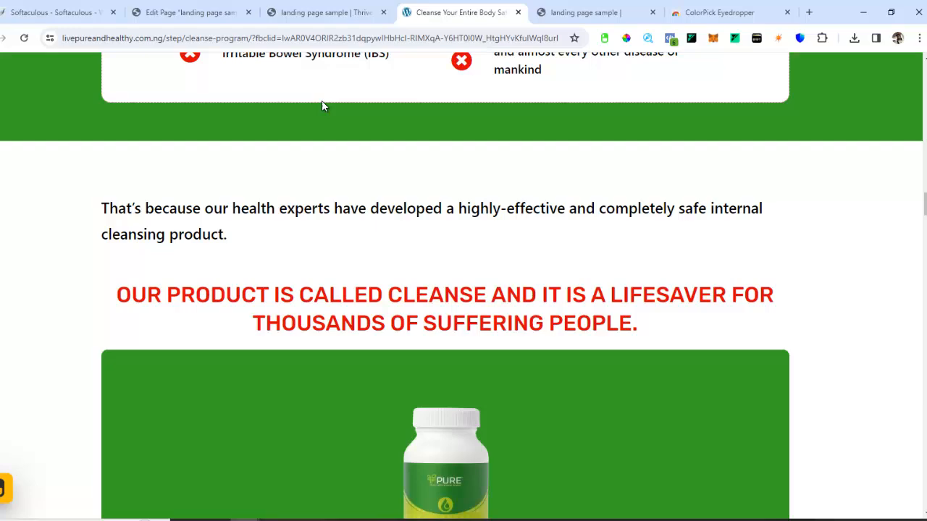
click(317, 12)
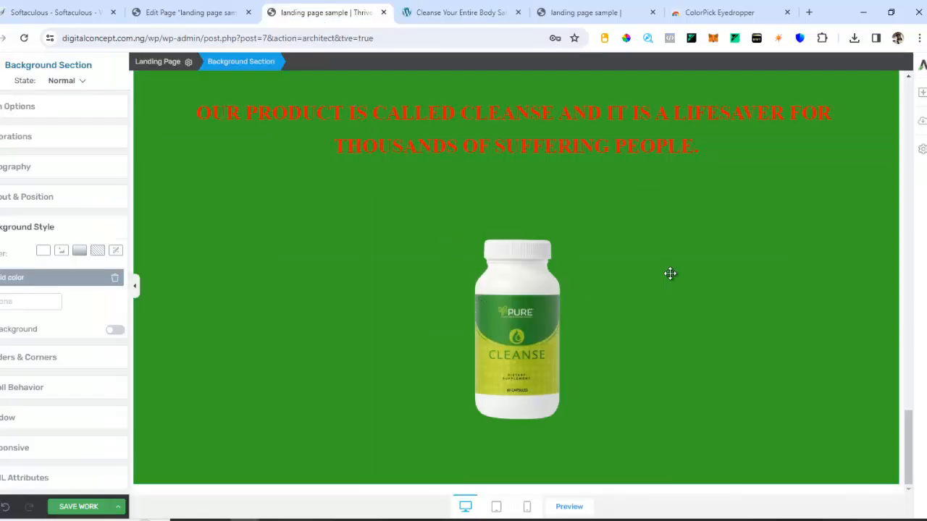
Find the heading "See Amazing Testimonies From People Who Have Used The Cleanse Product" on the reference page and copy it
click(435, 12)
scroll(512, 285, down, 14)
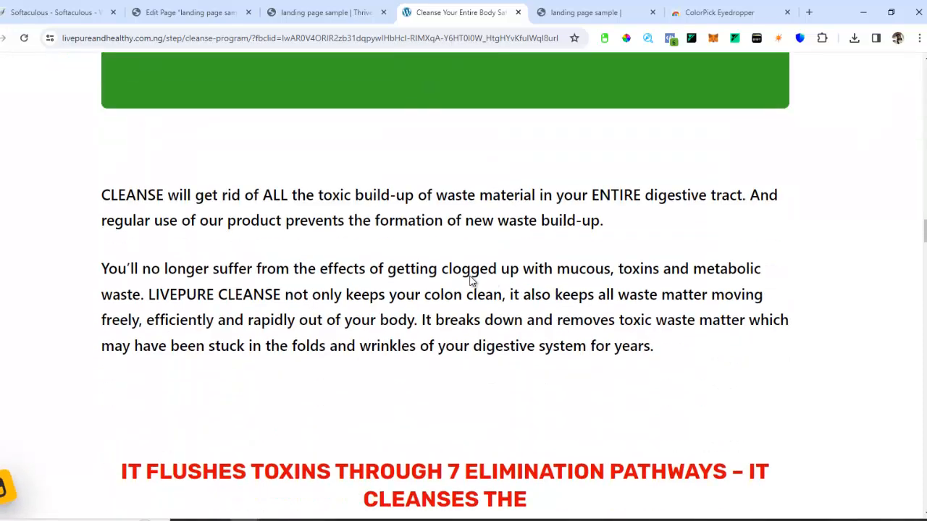
scroll(463, 283, down, 10)
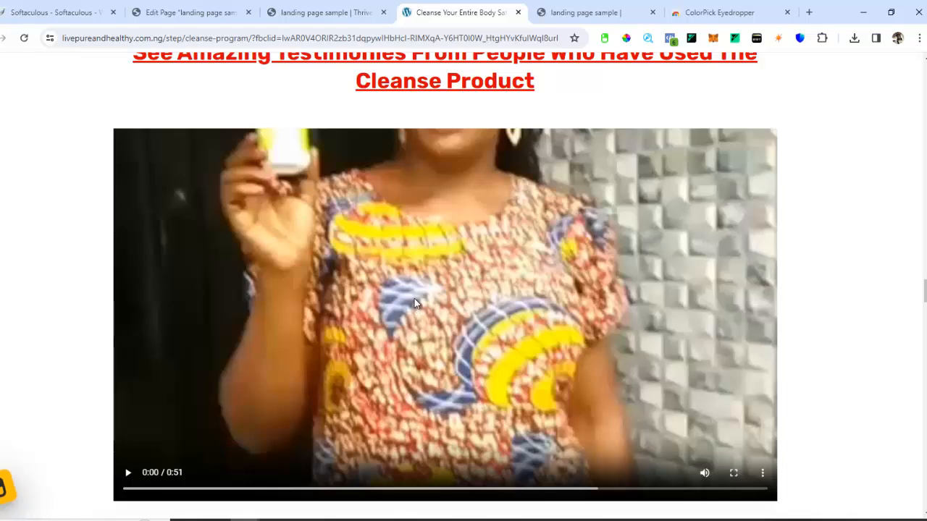
scroll(416, 293, up, 2)
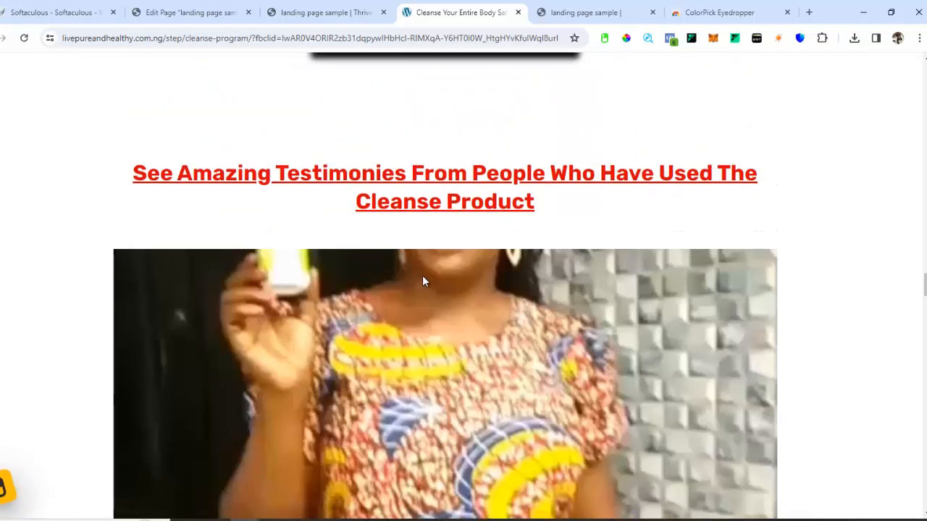
scroll(424, 281, down, 3)
scroll(425, 275, up, 6)
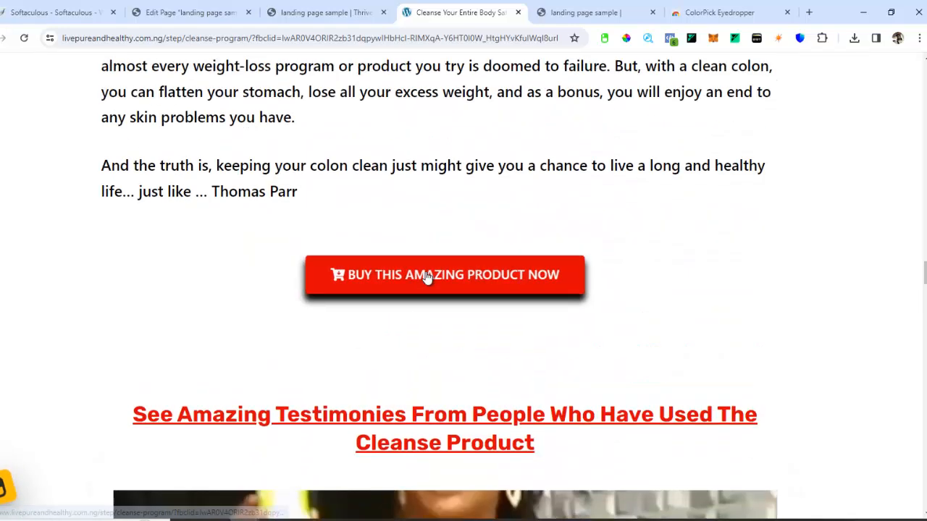
scroll(426, 275, down, 4)
scroll(419, 279, up, 2)
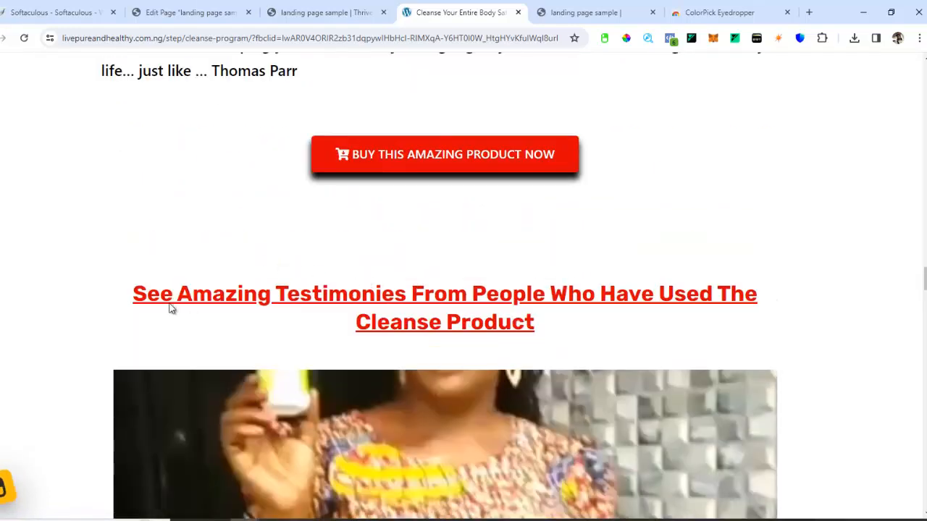
drag(123, 291, 536, 329)
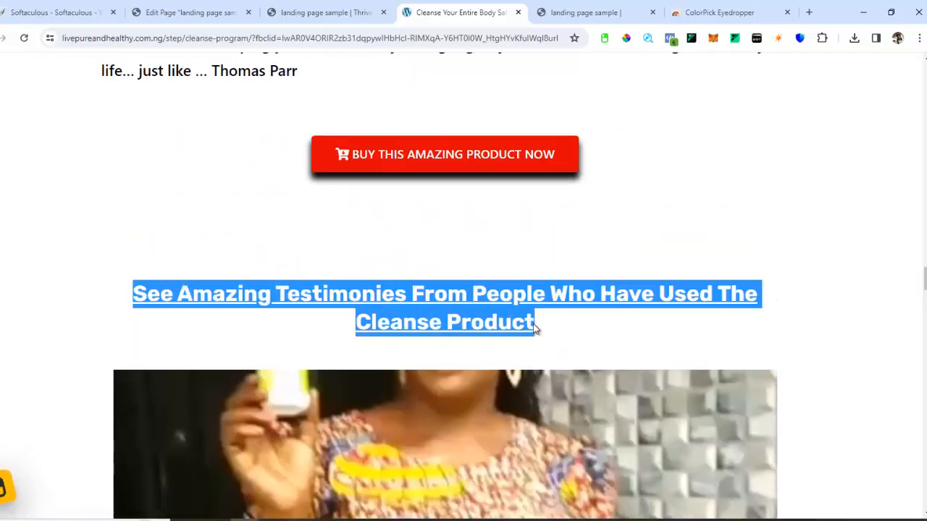
right_click(488, 316)
click(513, 318)
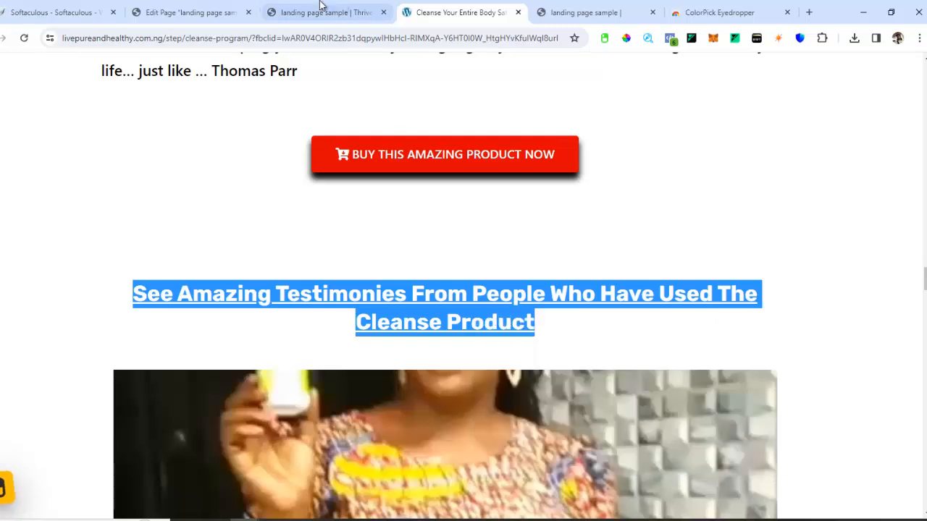
Add a text element below the product image on the landing page and paste the copied testimonies heading into it
click(322, 12)
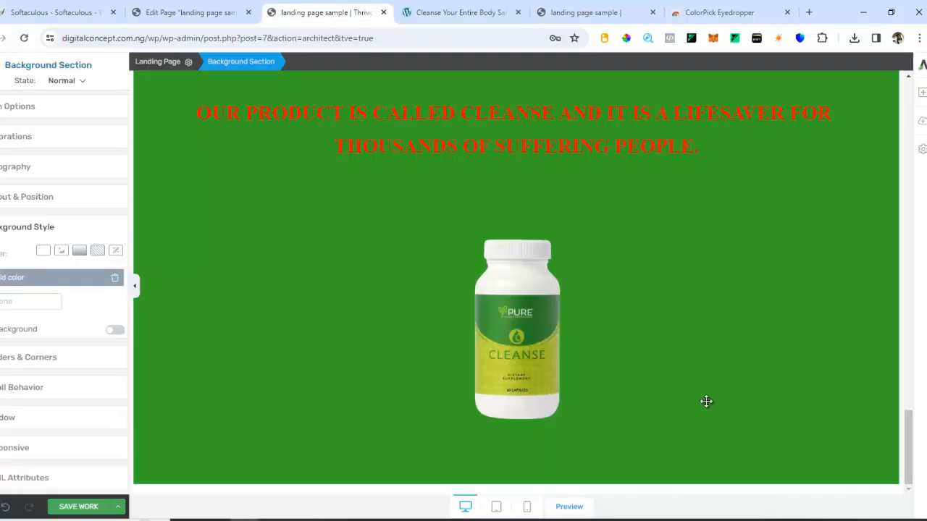
click(921, 92)
drag(820, 197, 410, 452)
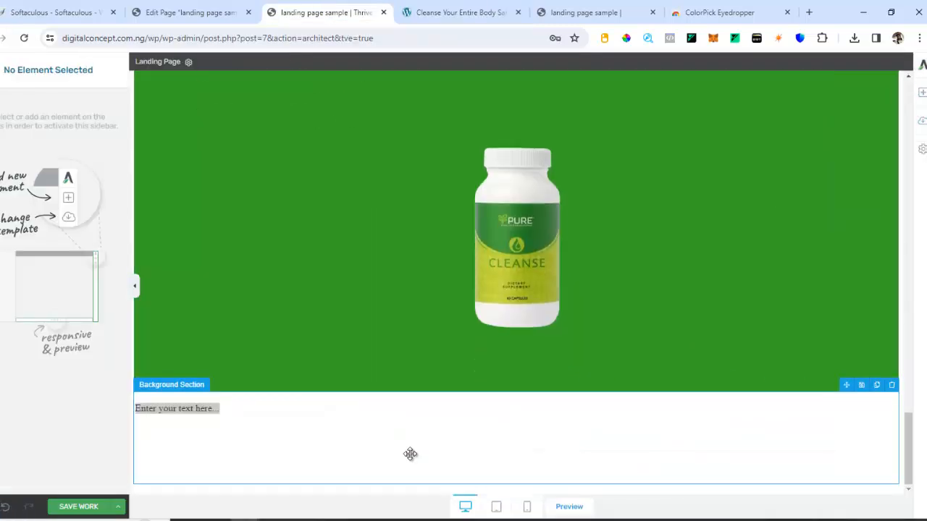
key(ctrl+v)
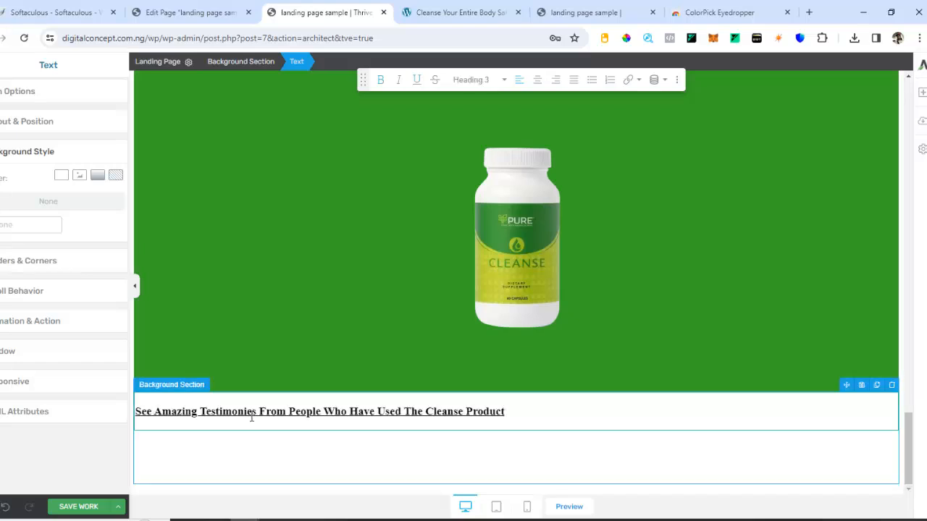
Center the testimonies heading and break it so that "Cleanse Product" sits on a second line, as on the reference page
triple_click(252, 411)
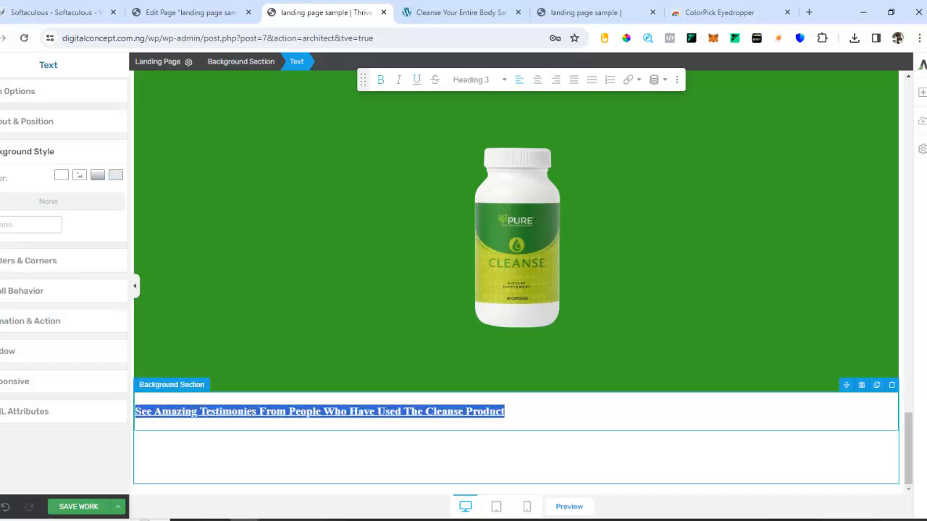
click(536, 80)
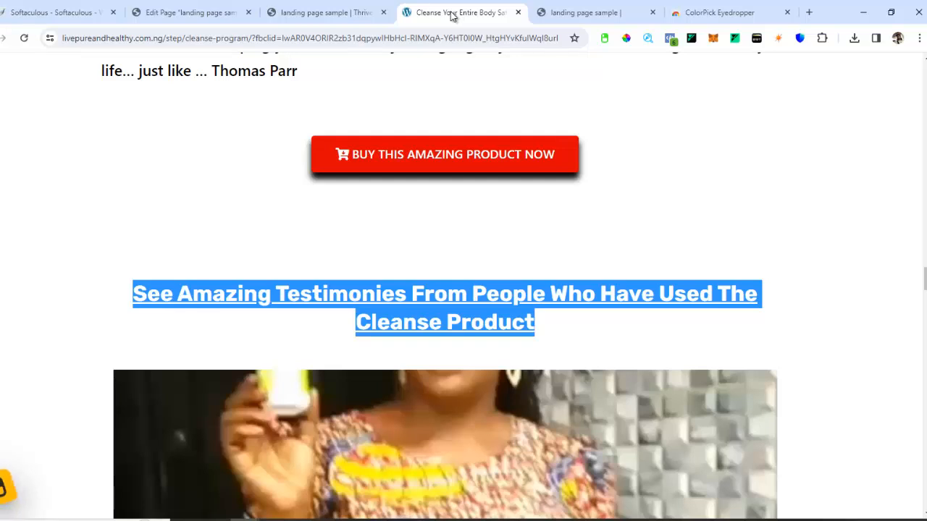
click(341, 14)
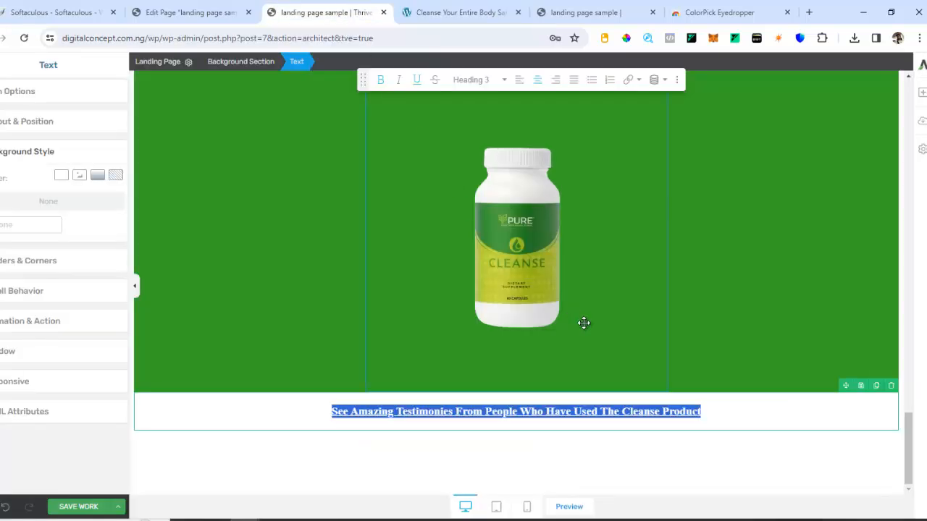
click(621, 412)
key(Return)
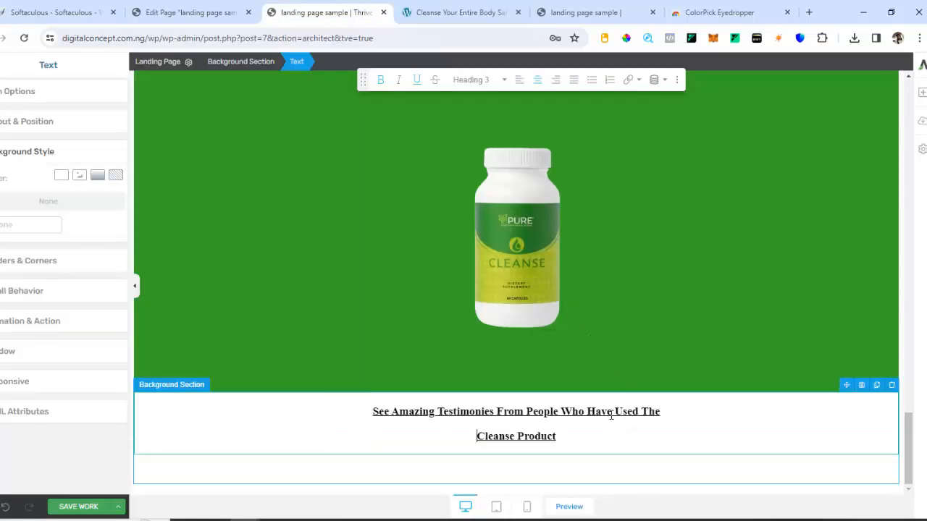
Set the font size of both lines of the testimonies heading to 44 px
key(ctrl+a)
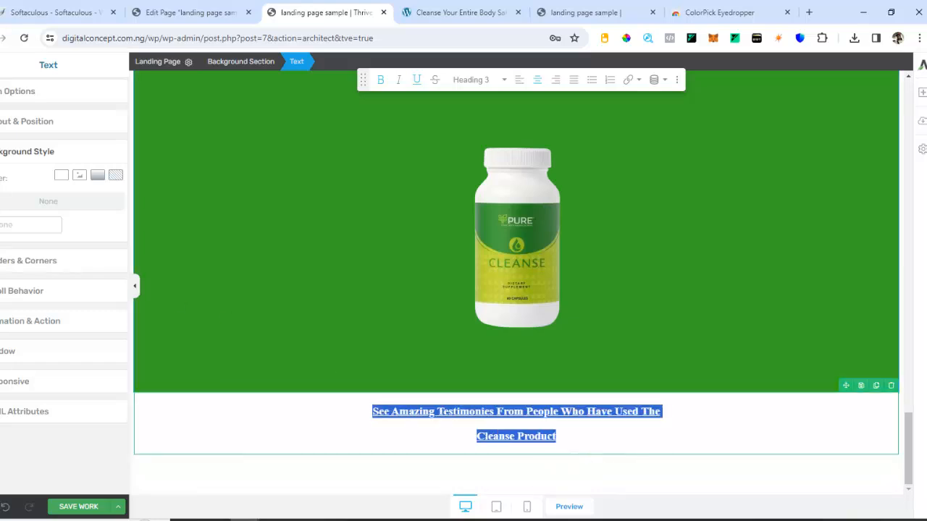
click(2, 94)
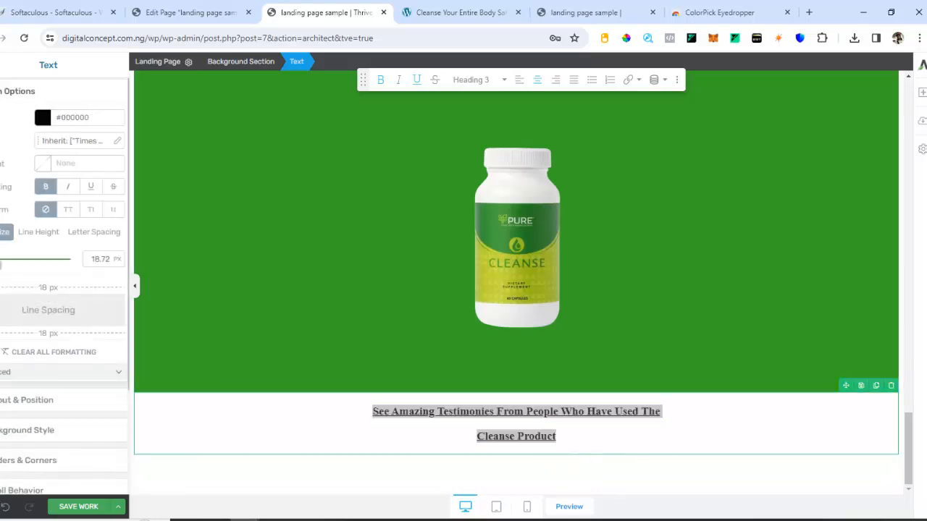
drag(1, 259, 15, 259)
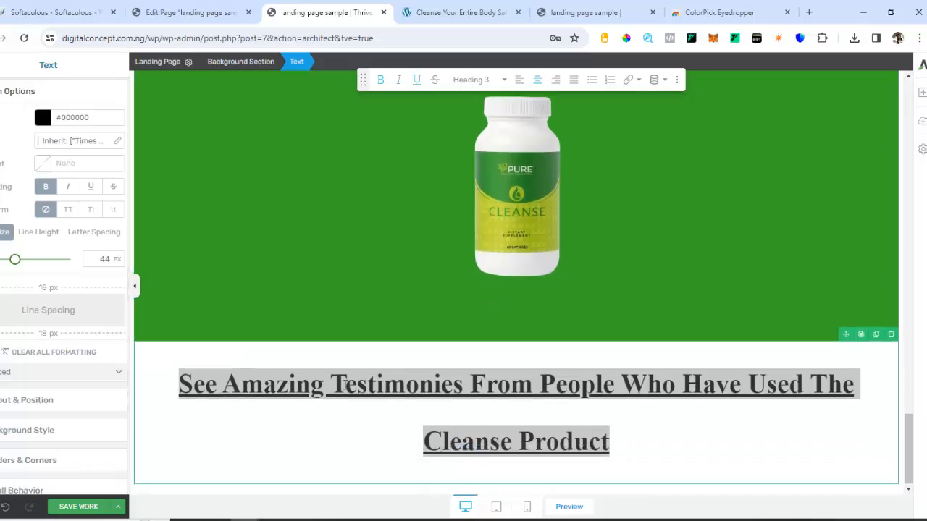
Set the text color of both lines of the testimonies heading to red #f50a0a
click(42, 123)
mouse_move(100, 175)
mouse_down()
mouse_move(128, 145)
mouse_move(107, 171)
mouse_move(116, 141)
mouse_up()
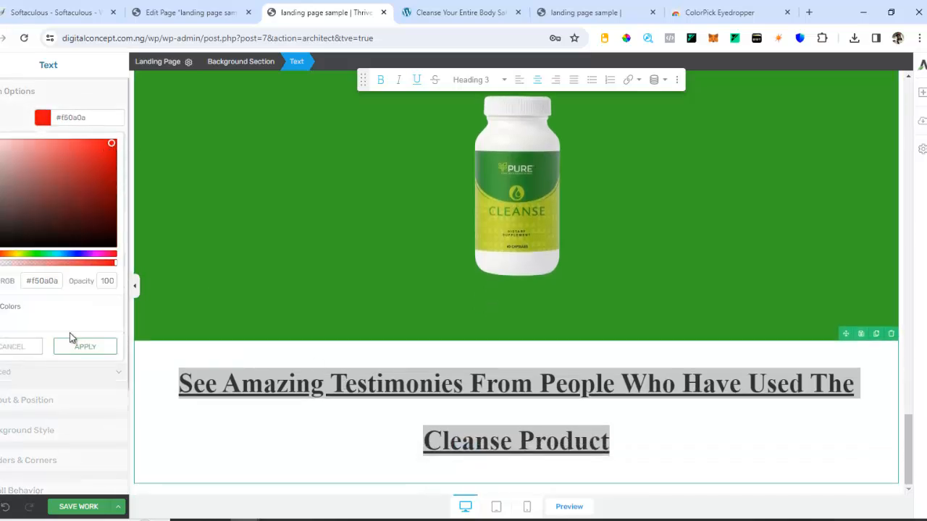
click(77, 348)
click(285, 435)
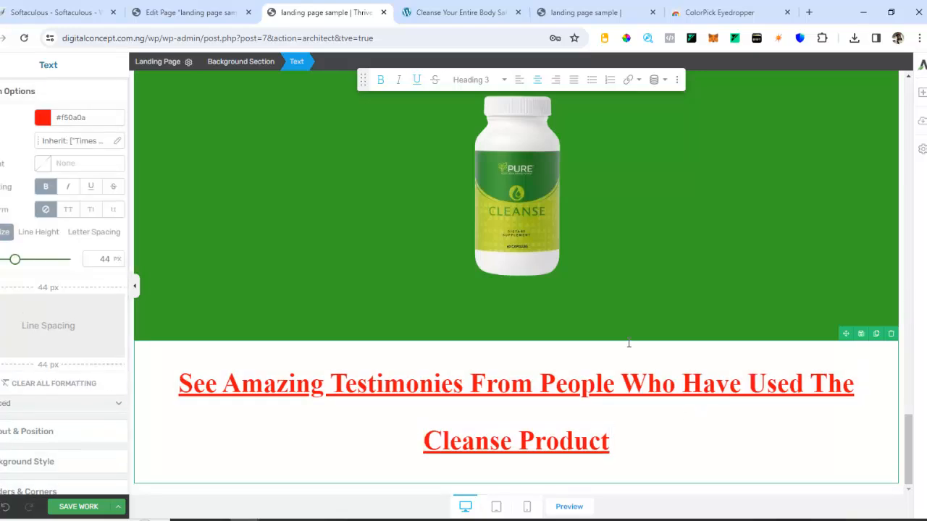
Examine the reference page around the testimonies heading, from the flat-stomach section down to the testimonial video
click(478, 6)
scroll(520, 259, down, 3)
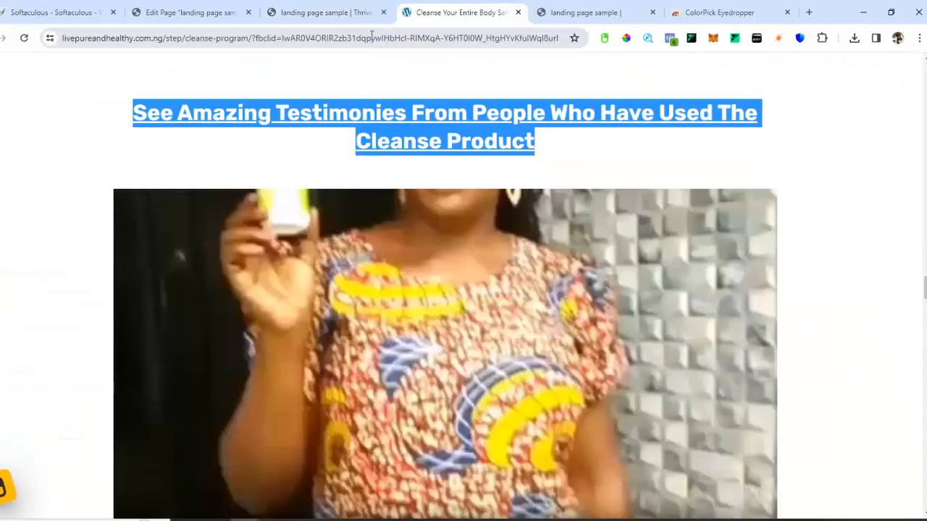
scroll(417, 193, up, 1)
scroll(411, 194, up, 7)
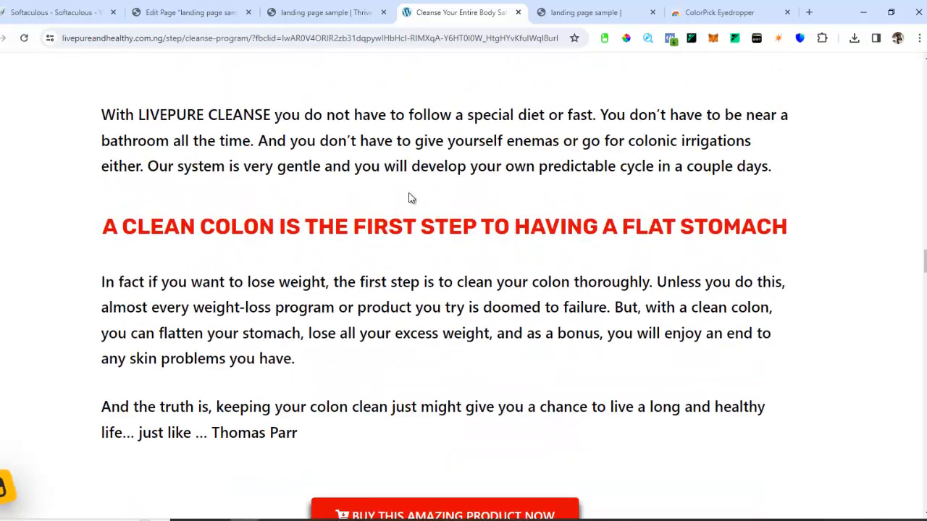
scroll(401, 209, down, 4)
scroll(401, 205, down, 6)
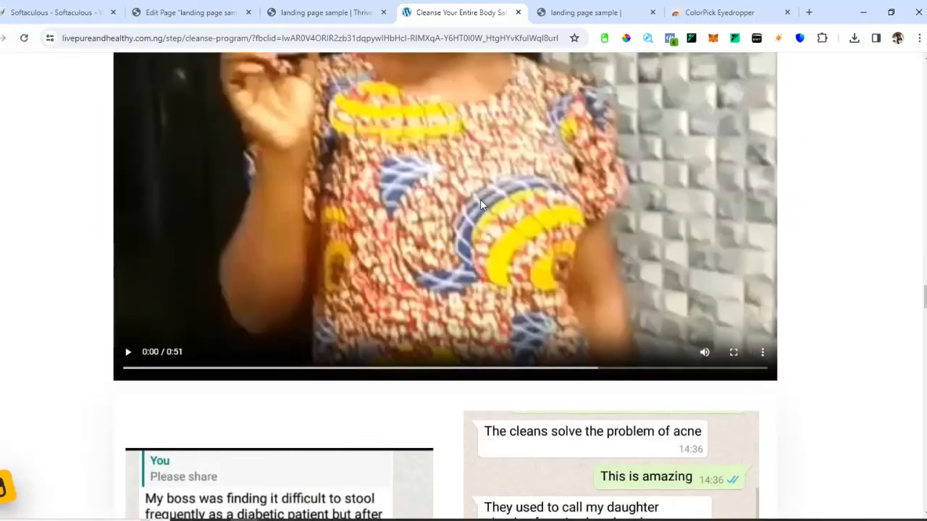
scroll(480, 200, up, 2)
Inspect the available options of the testimonial video on the reference page, and pause its playback
right_click(494, 224)
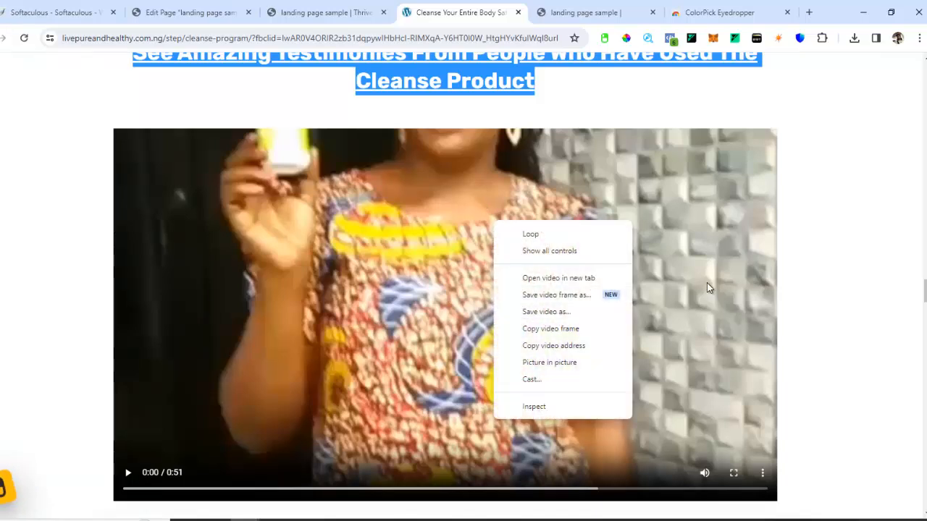
click(761, 479)
click(763, 474)
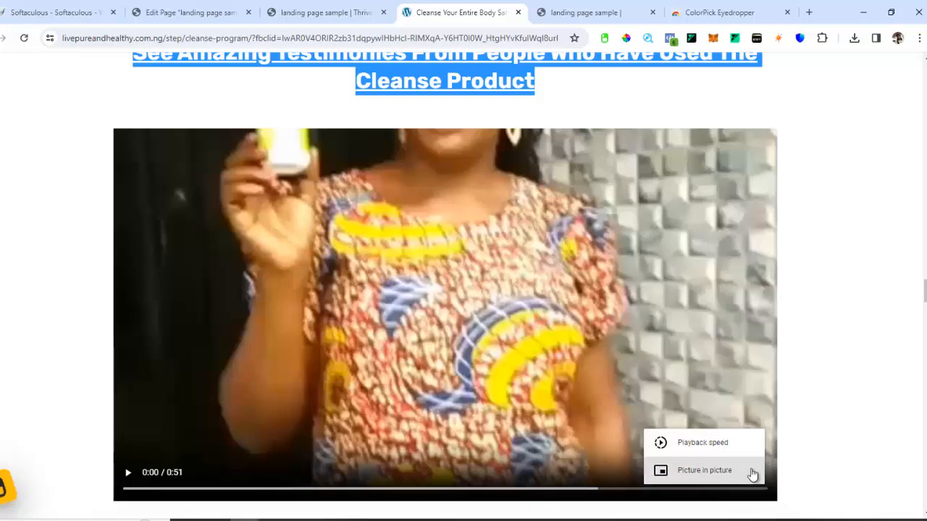
click(544, 261)
right_click(542, 260)
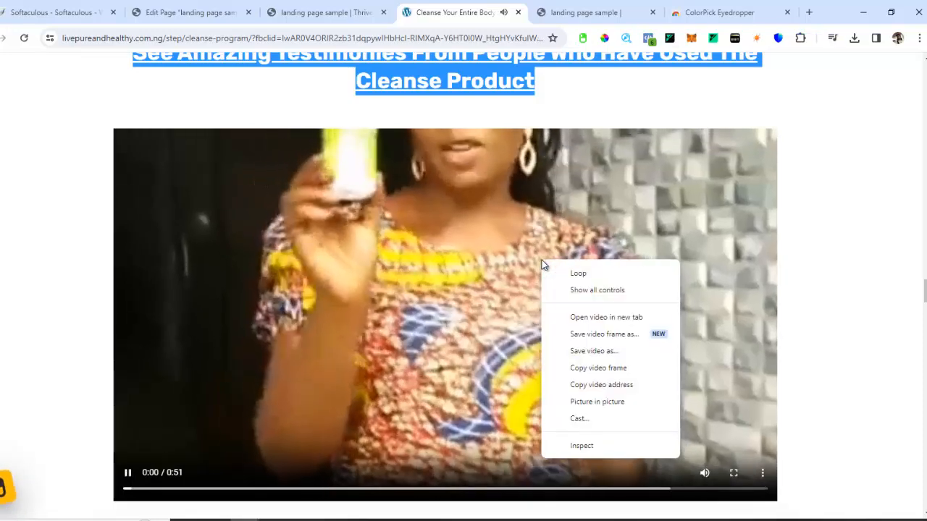
click(799, 221)
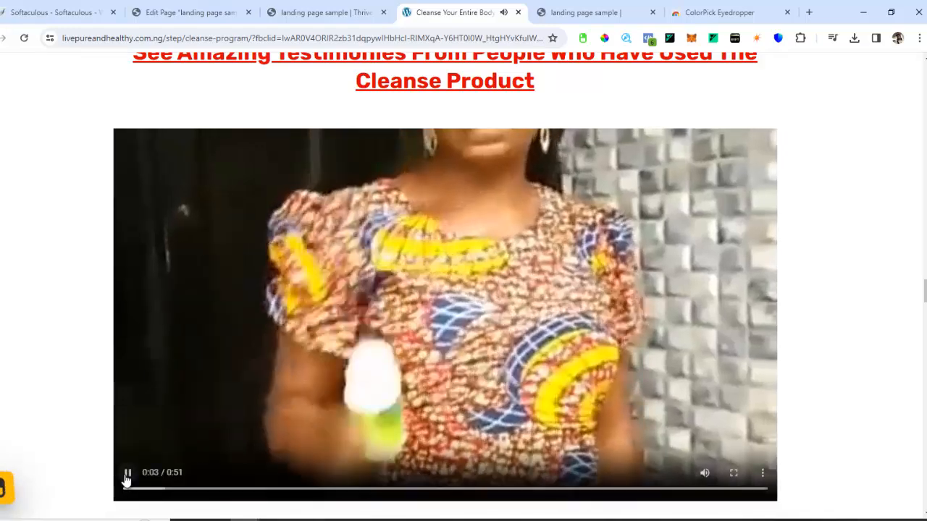
click(295, 350)
scroll(296, 355, down, 5)
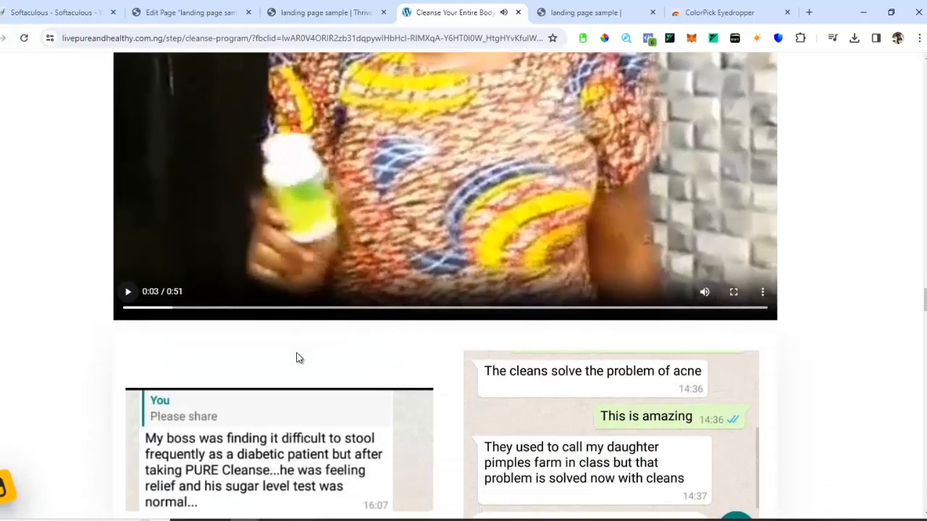
scroll(335, 327, up, 5)
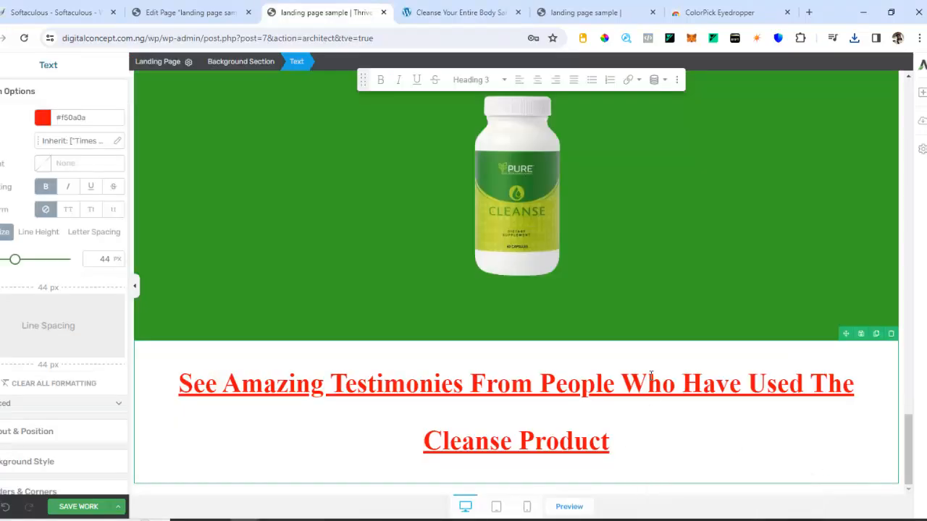
Add a Video element below the testimonies heading on the landing page
click(922, 92)
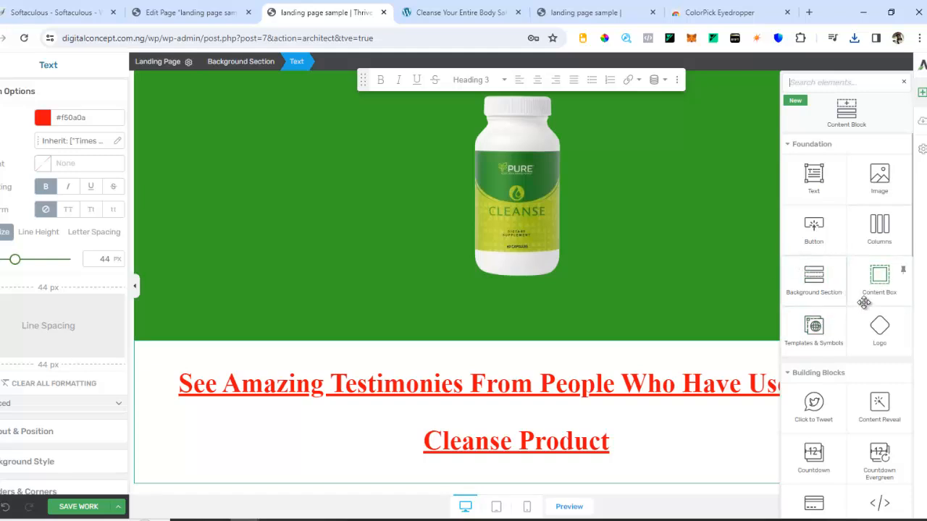
scroll(862, 329, down, 5)
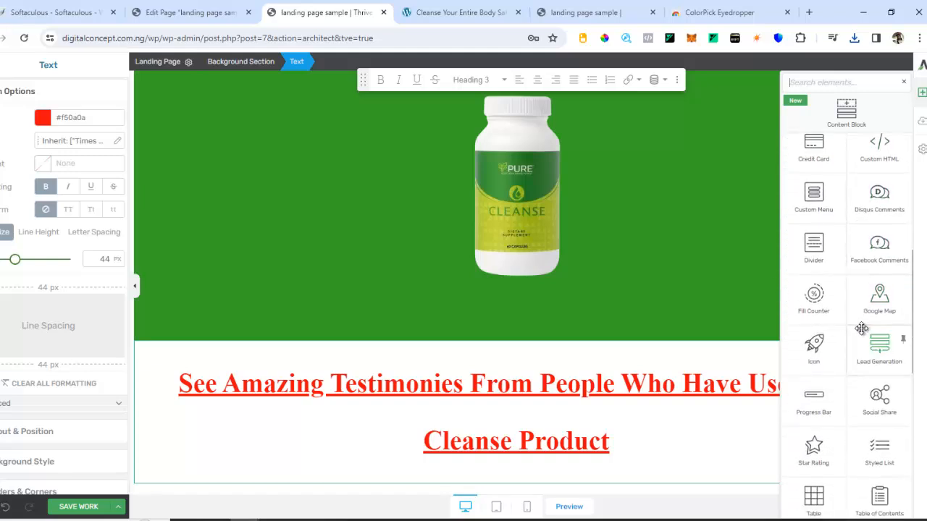
scroll(862, 329, down, 3)
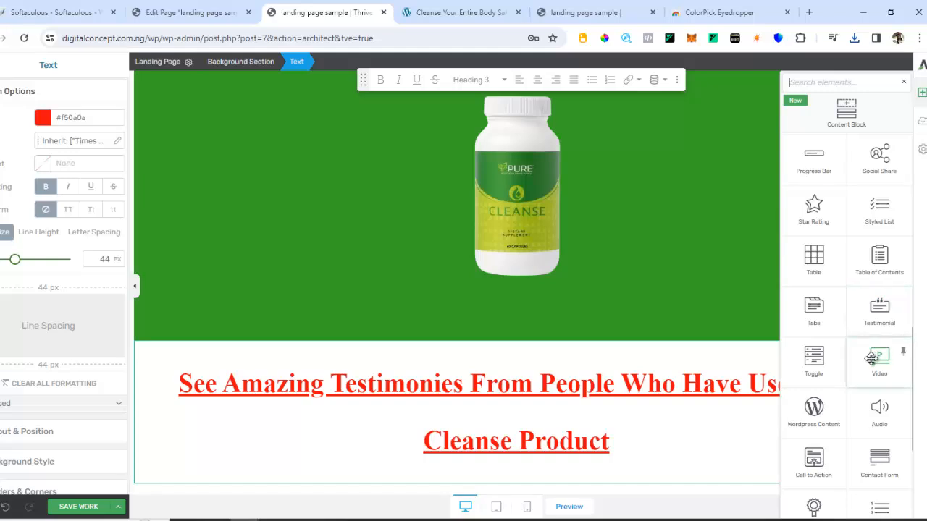
drag(870, 359, 615, 472)
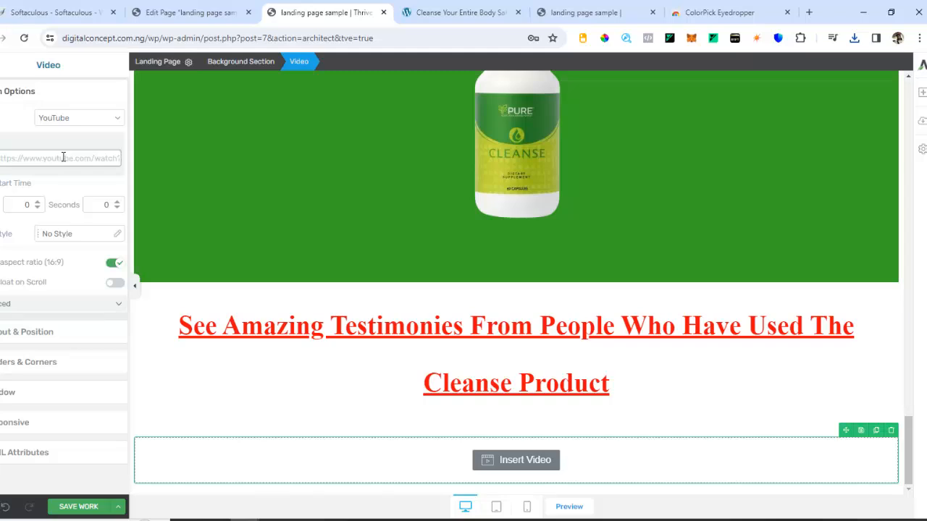
Find the embedded YouTube video under the Nigerian Medical Association heading on the reference page and copy its video URL
click(424, 12)
scroll(337, 228, down, 2)
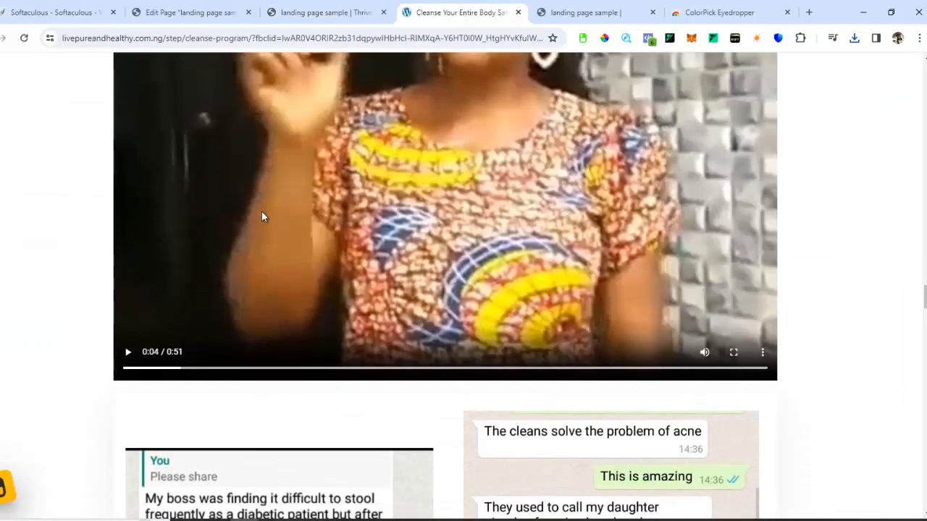
right_click(267, 197)
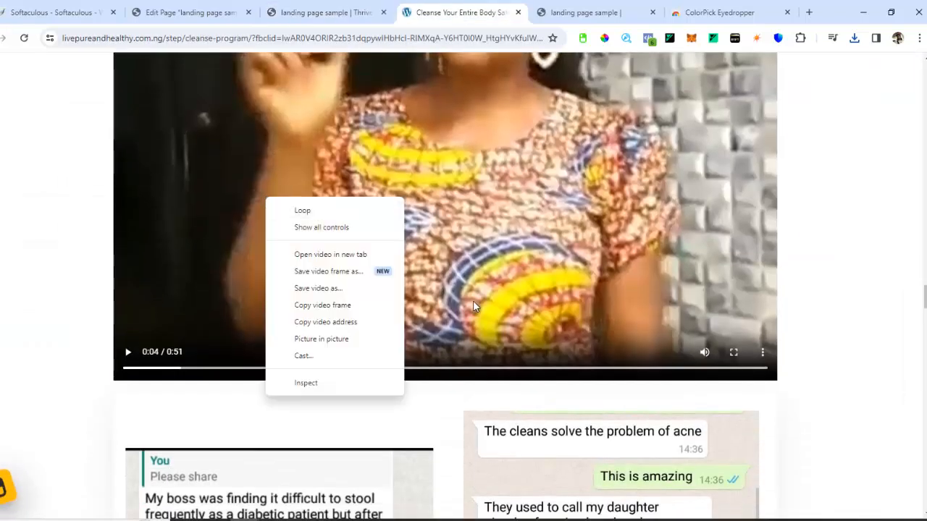
click(764, 360)
click(764, 360)
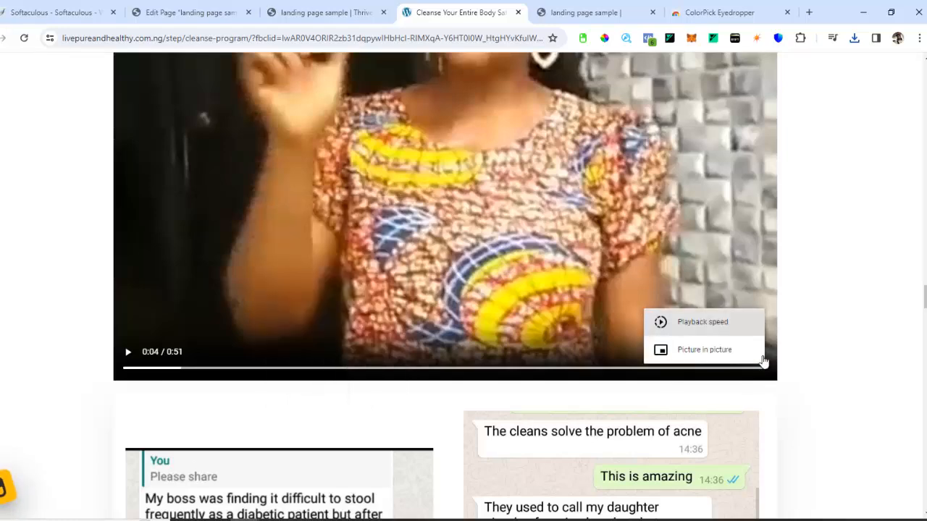
scroll(374, 286, up, 3)
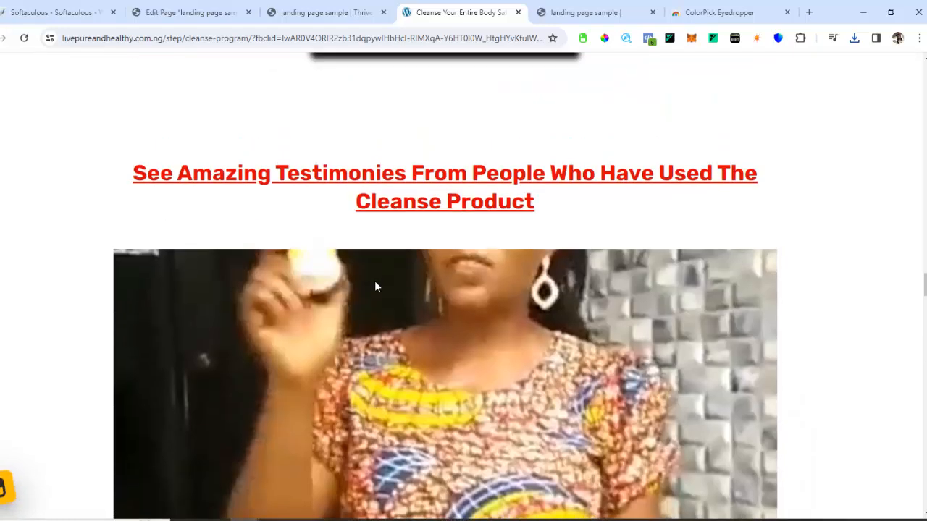
scroll(493, 327, down, 15)
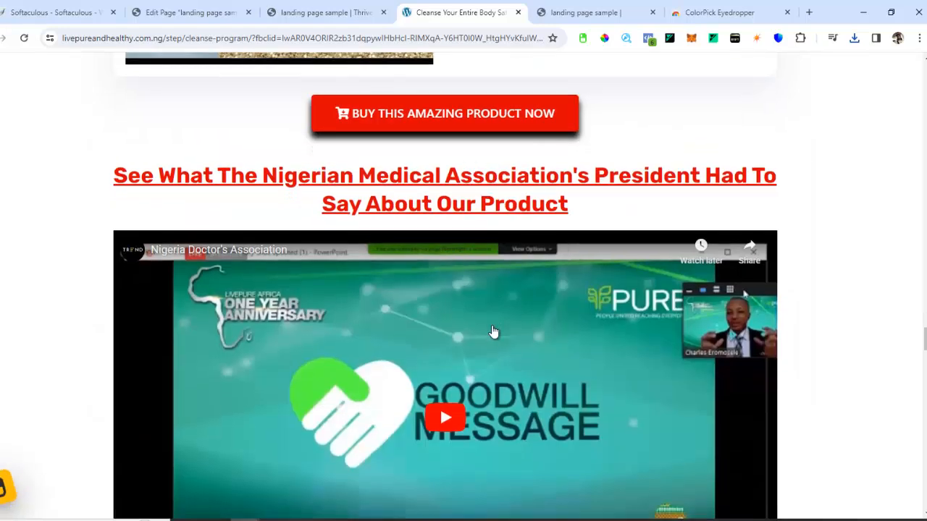
scroll(492, 332, down, 2)
right_click(442, 239)
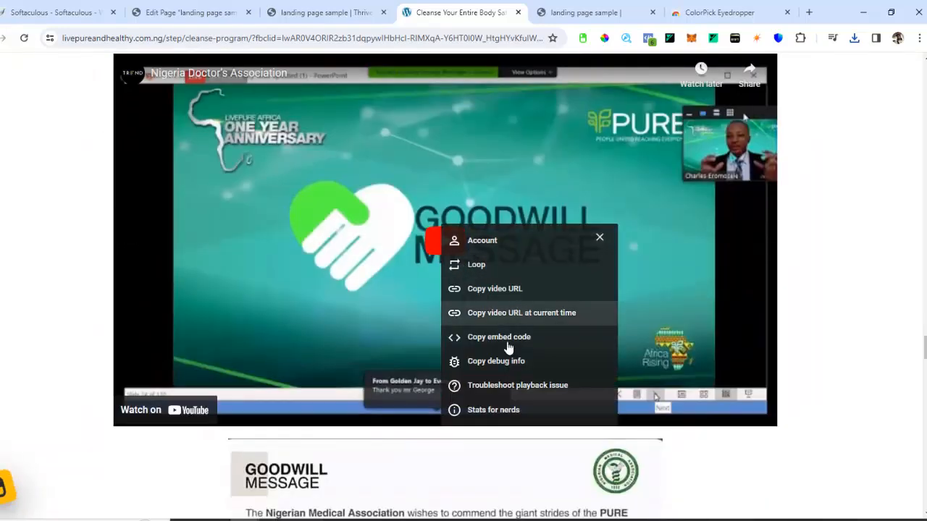
click(495, 289)
Paste the copied URL as the YouTube source of the landing page's Video element and save the page
click(319, 13)
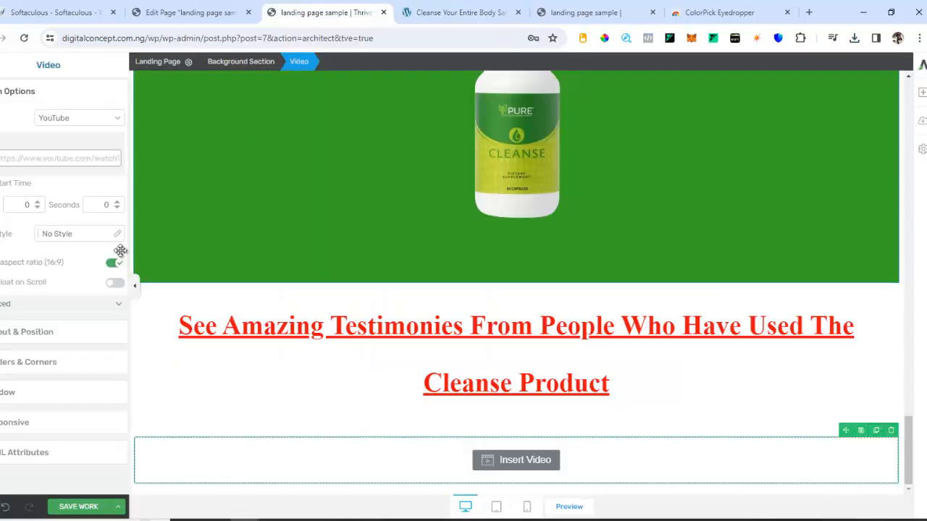
click(36, 161)
key(ctrl+v)
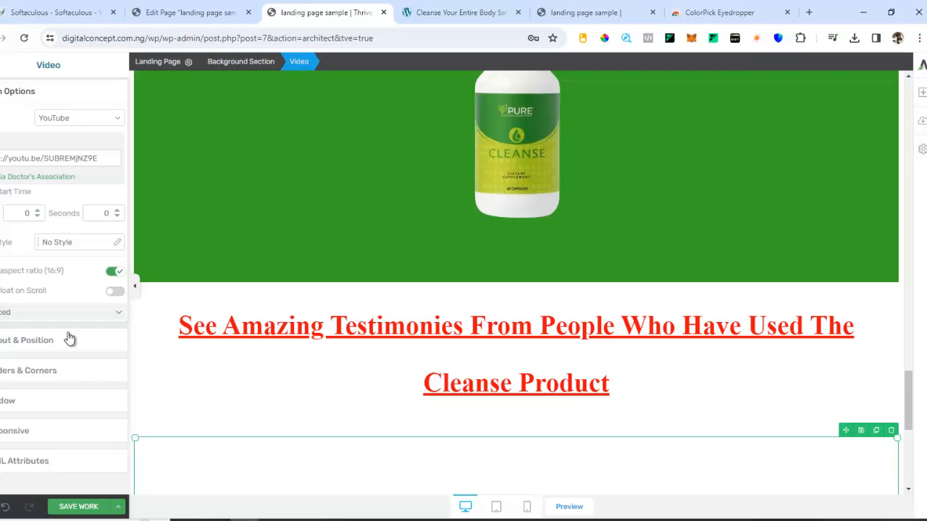
scroll(399, 460, down, 3)
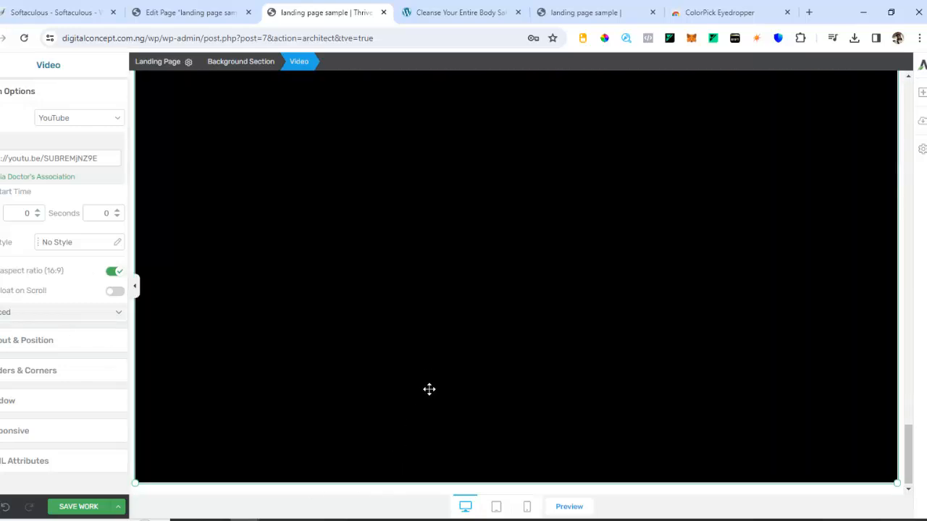
scroll(438, 380, down, 2)
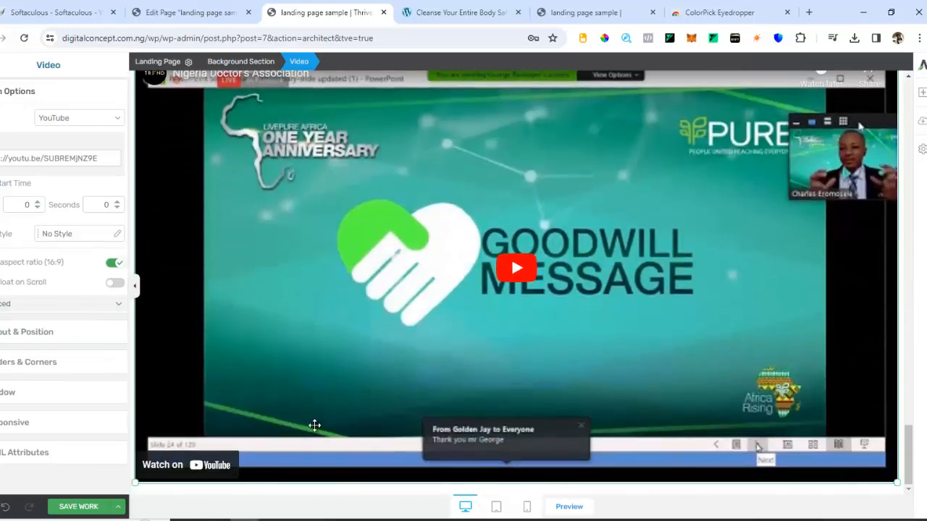
click(74, 508)
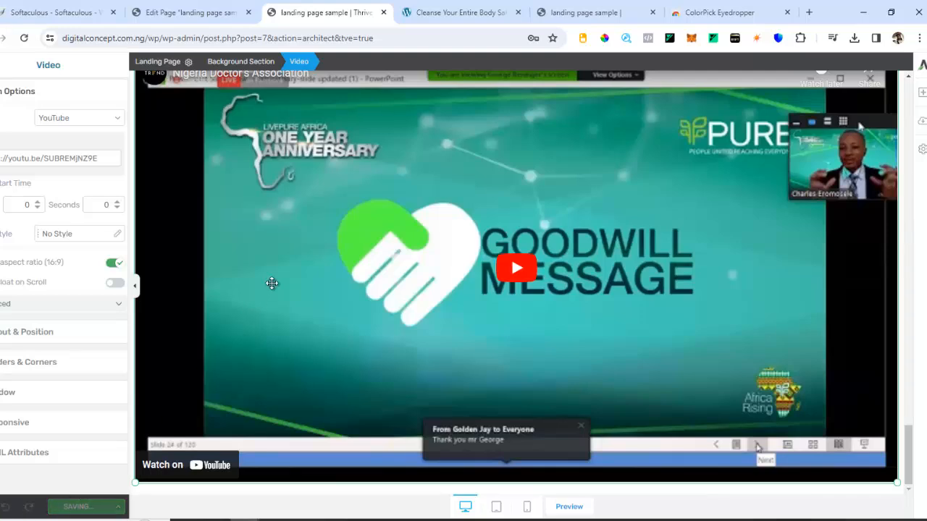
Find the side-by-side testimonial screenshots below the testimonial video on the reference page and examine their layout
click(434, 11)
scroll(493, 409, down, 3)
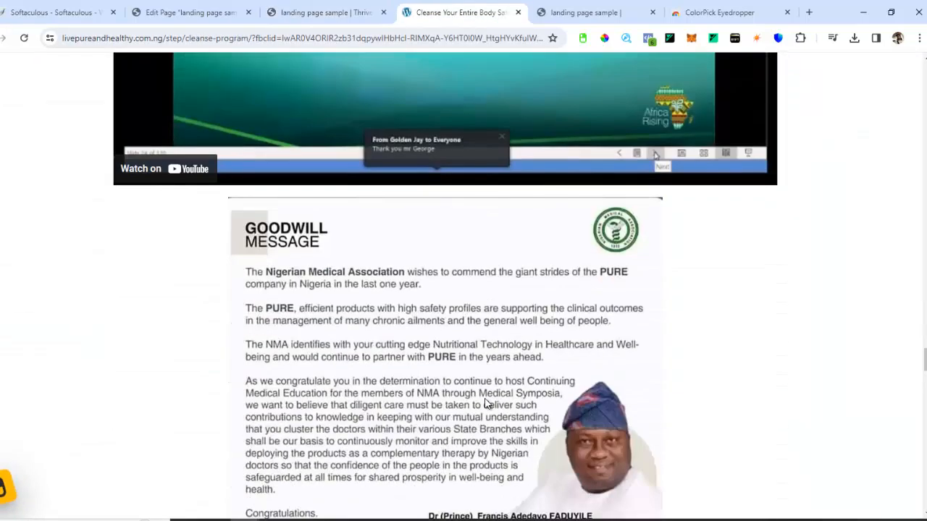
scroll(469, 396, up, 15)
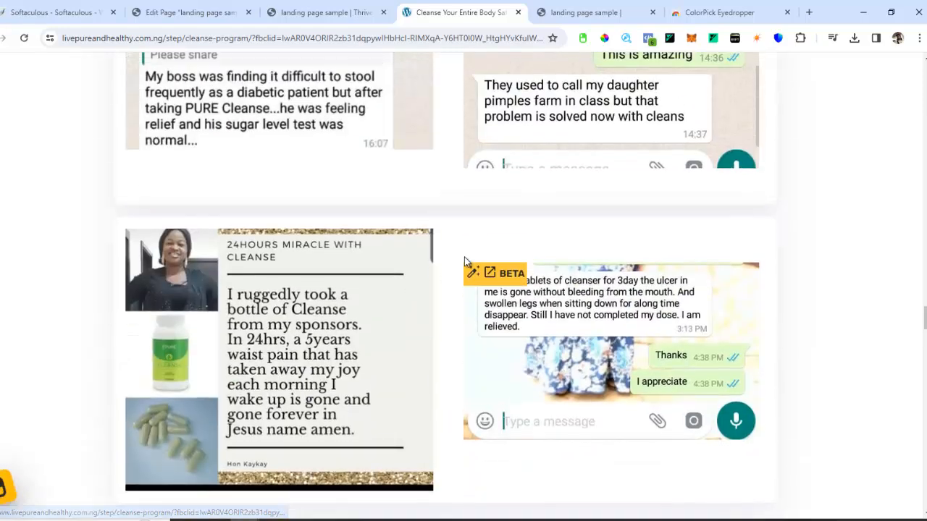
scroll(492, 261, up, 4)
scroll(465, 280, down, 2)
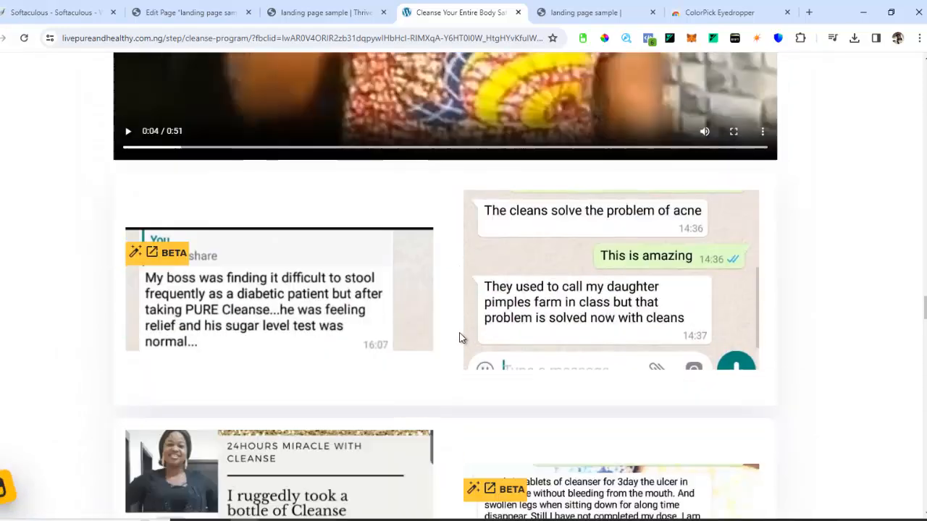
Add a Columns element with two equal 1/2 columns below the YouTube video on the landing page
click(319, 12)
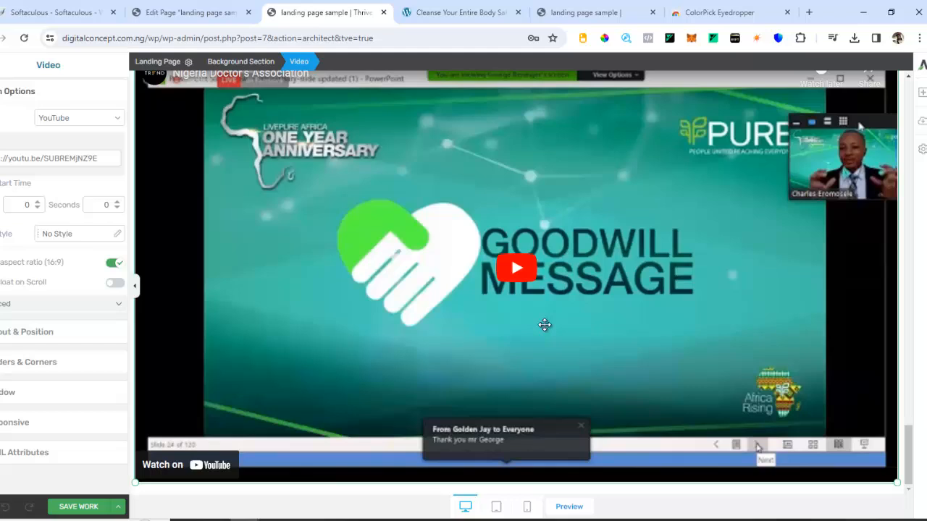
click(923, 94)
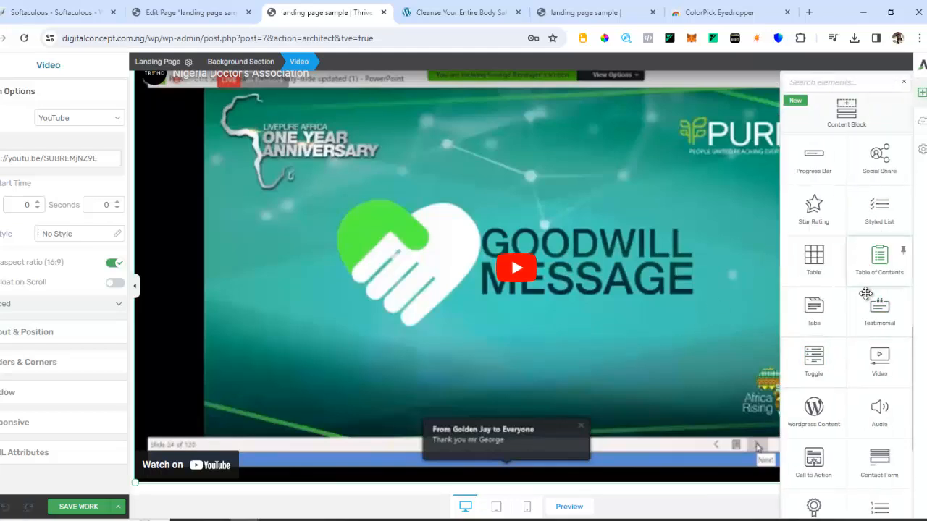
scroll(867, 294, up, 5)
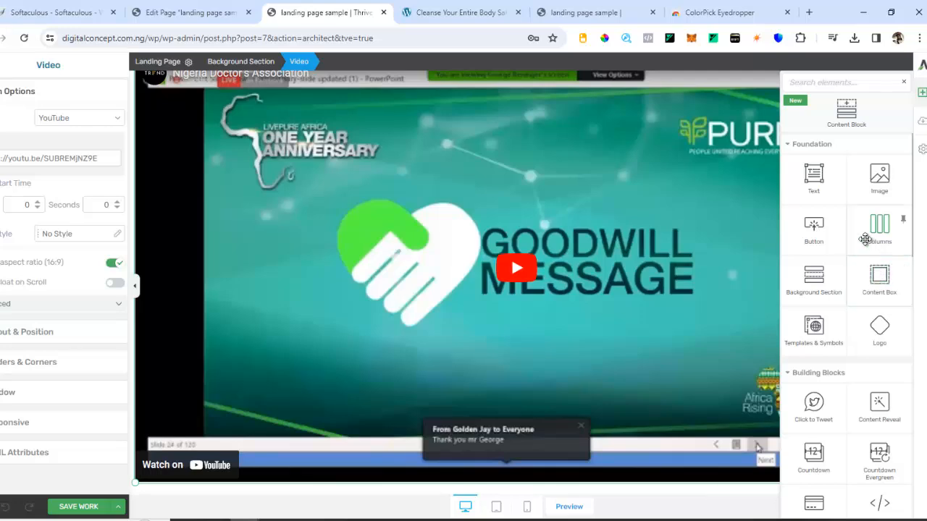
click(476, 16)
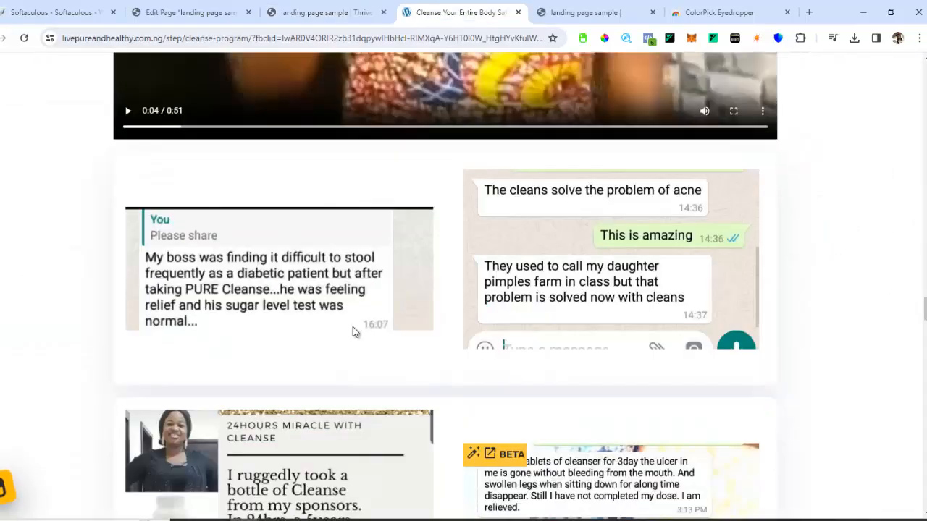
scroll(353, 326, down, 2)
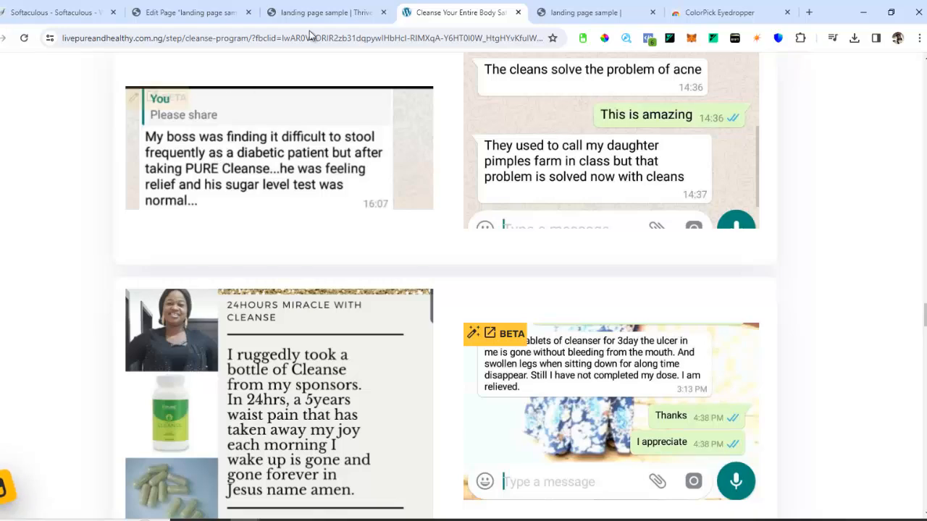
click(327, 16)
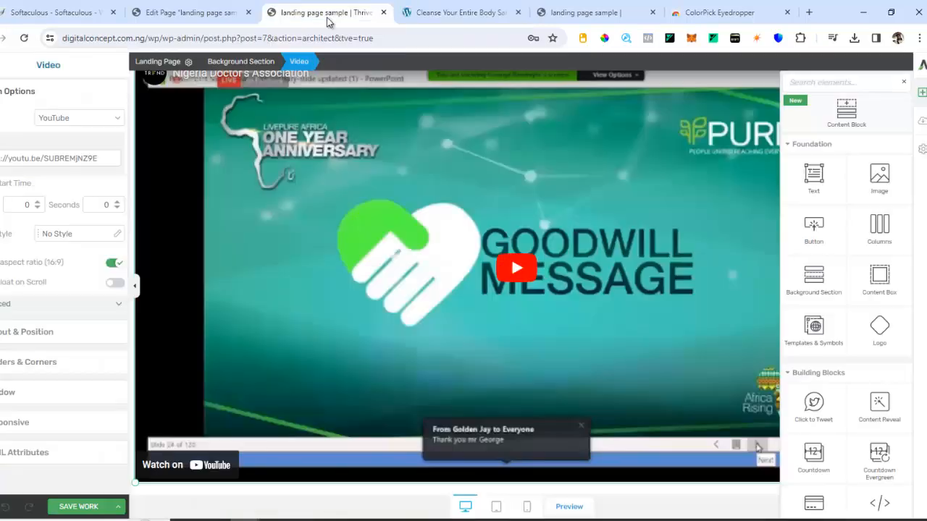
click(883, 234)
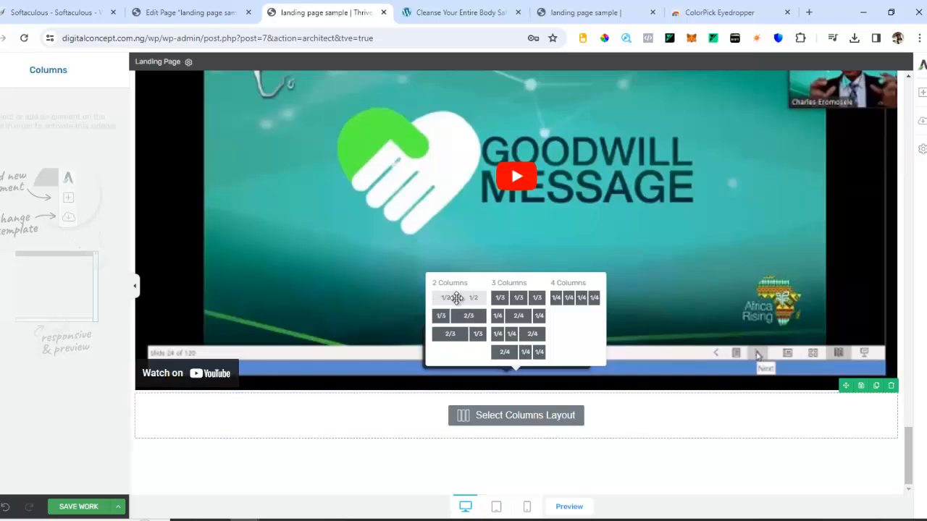
click(455, 298)
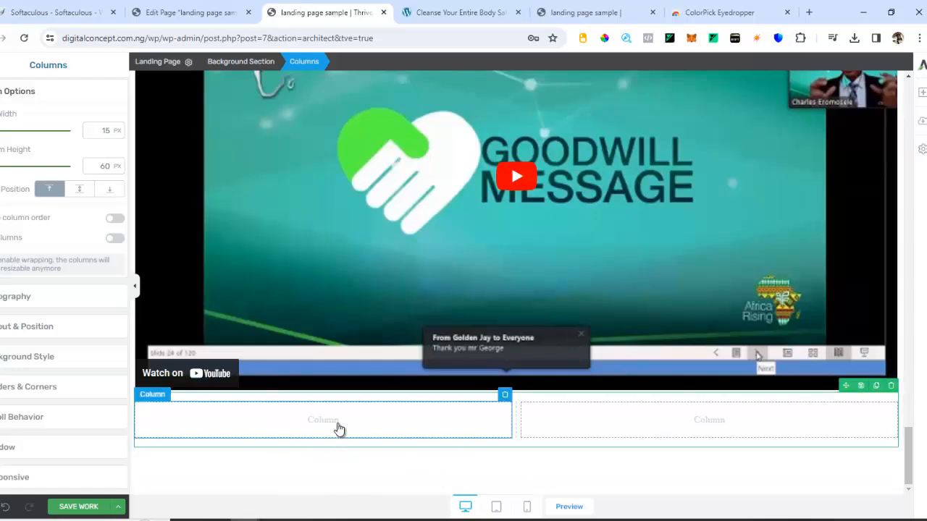
Examine the testimonial screenshots on the reference page and check the image-saving options for the diabetic patient's testimony
click(922, 93)
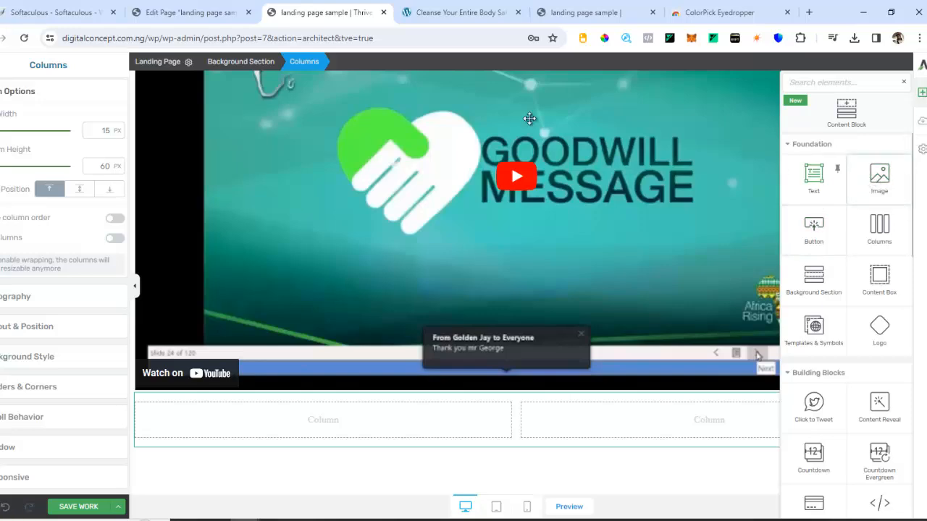
click(423, 13)
scroll(339, 226, up, 2)
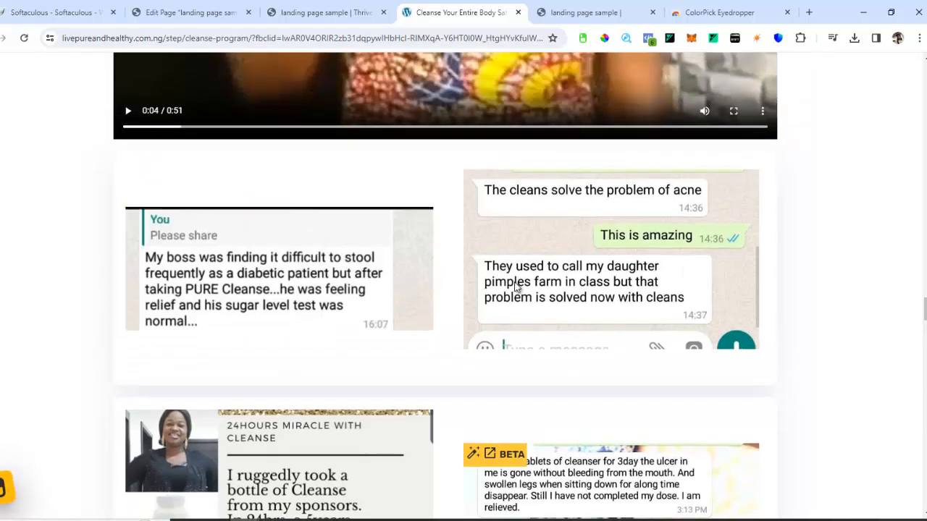
scroll(557, 288, down, 2)
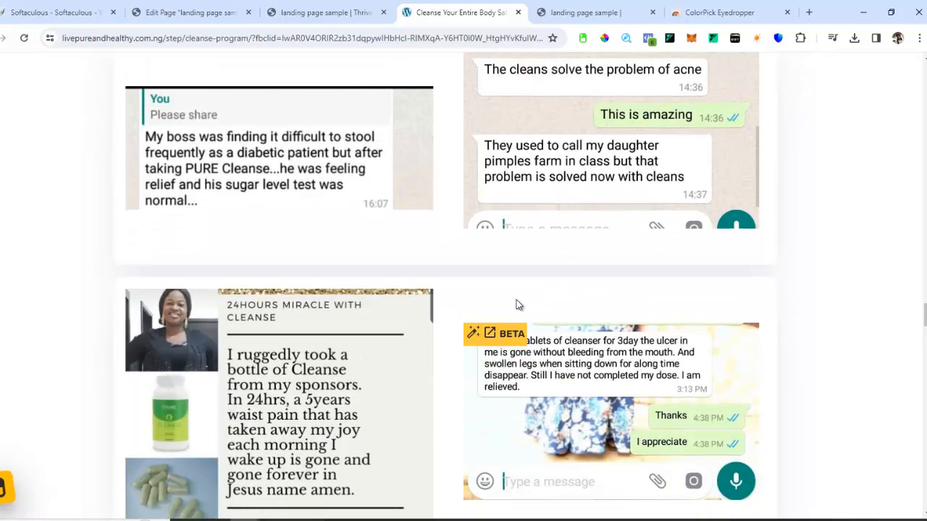
click(331, 9)
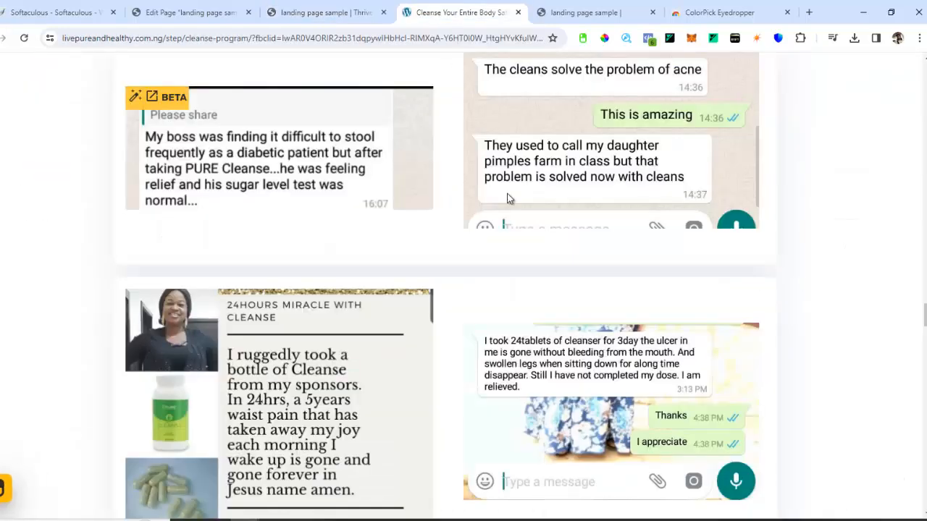
click(427, 11)
scroll(316, 226, up, 1)
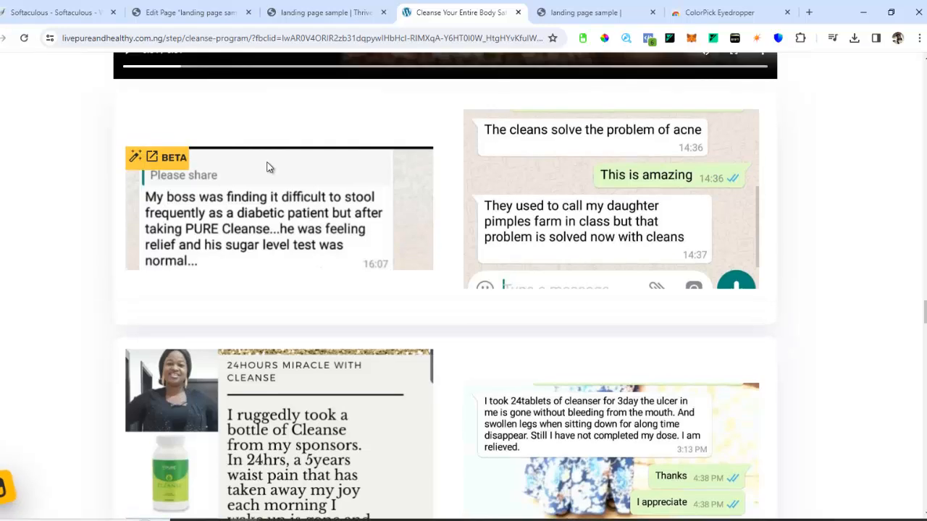
right_click(276, 187)
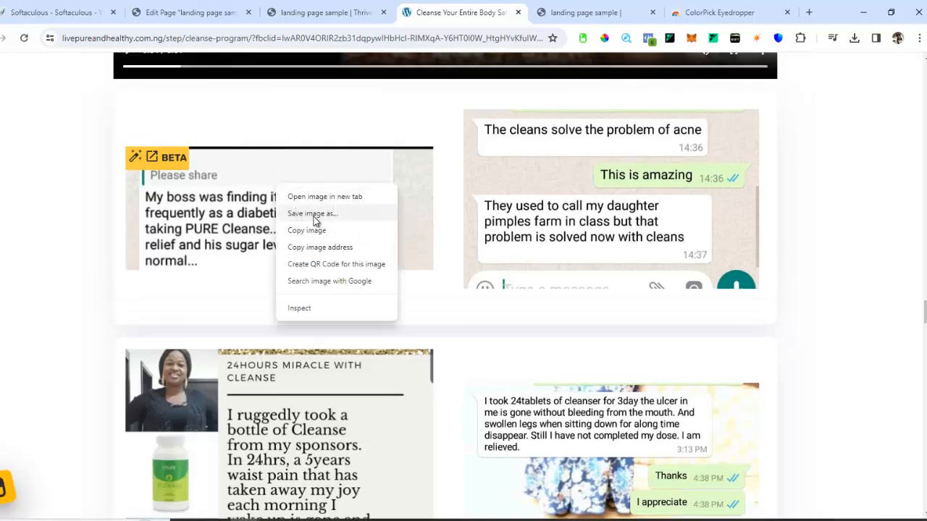
Add an Image element inside the first column and upload cleanse-testimony-1 from Downloads to the media library
click(337, 8)
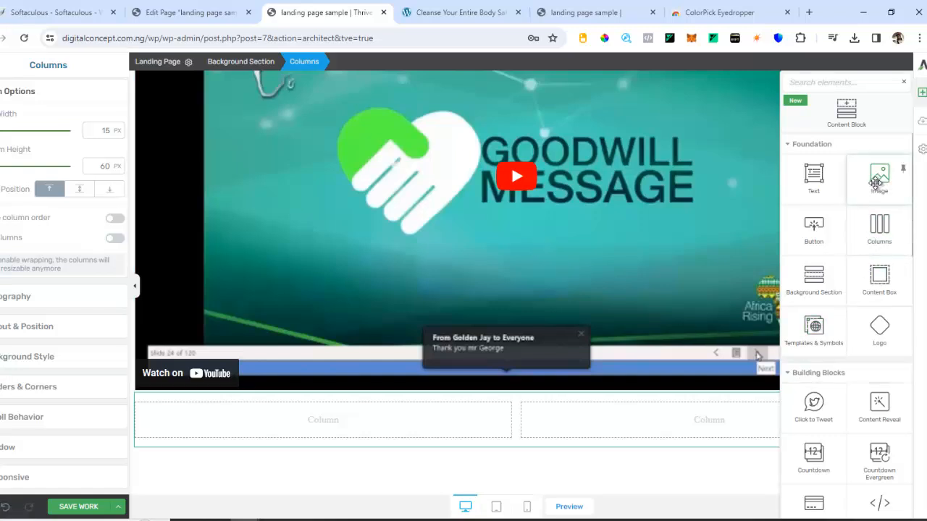
drag(877, 182, 391, 430)
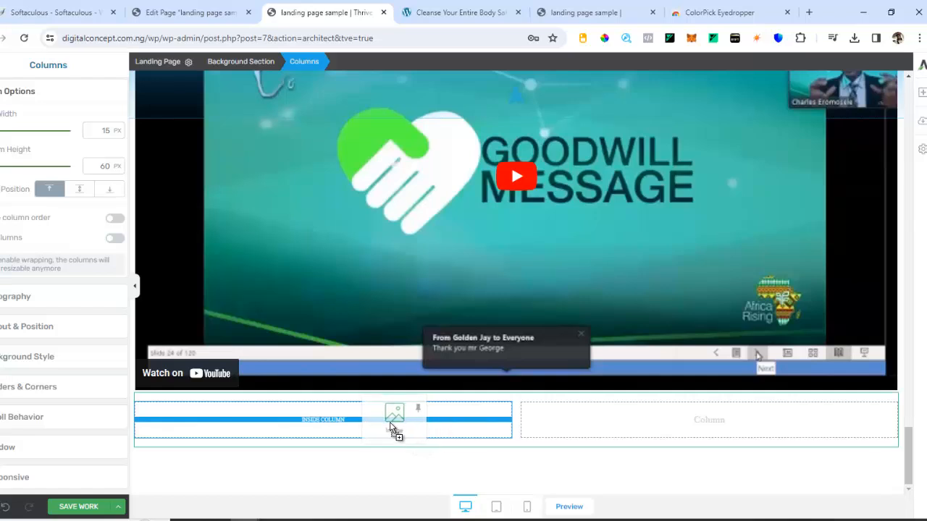
drag(391, 429, 393, 430)
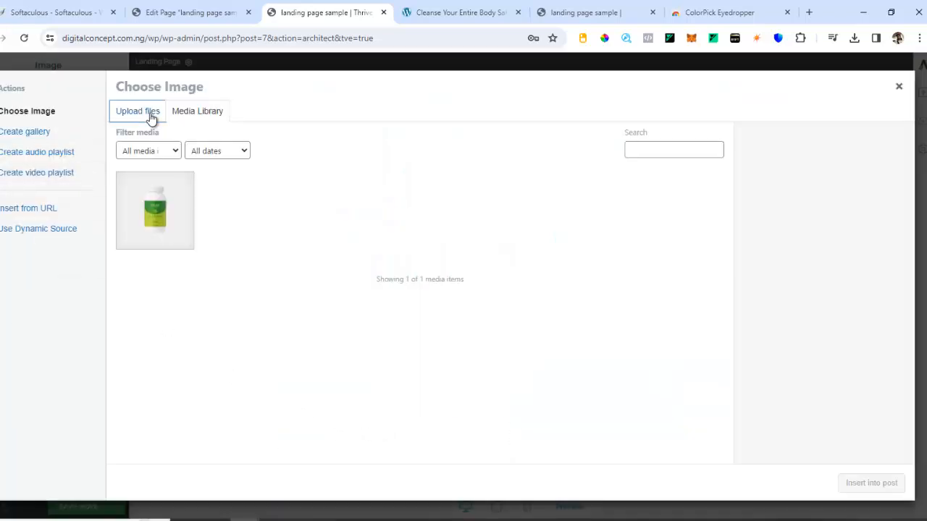
click(151, 116)
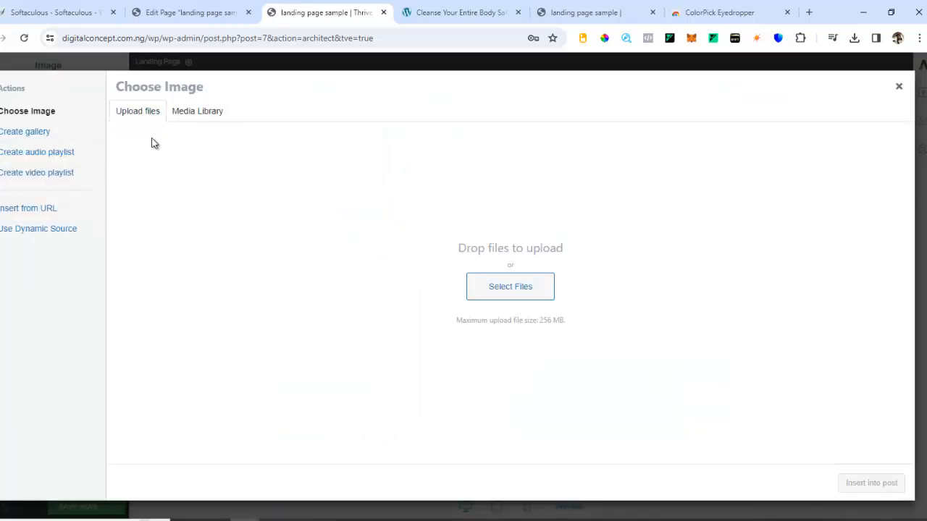
click(514, 290)
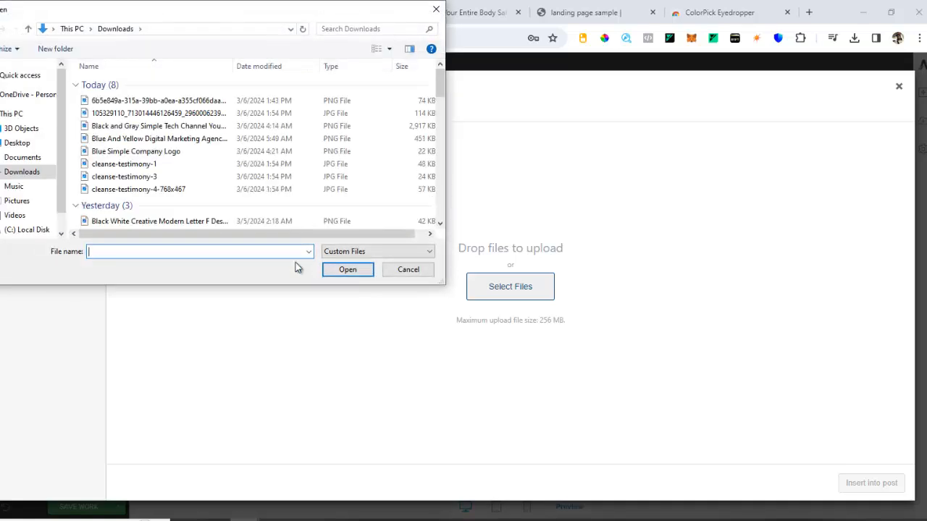
click(174, 165)
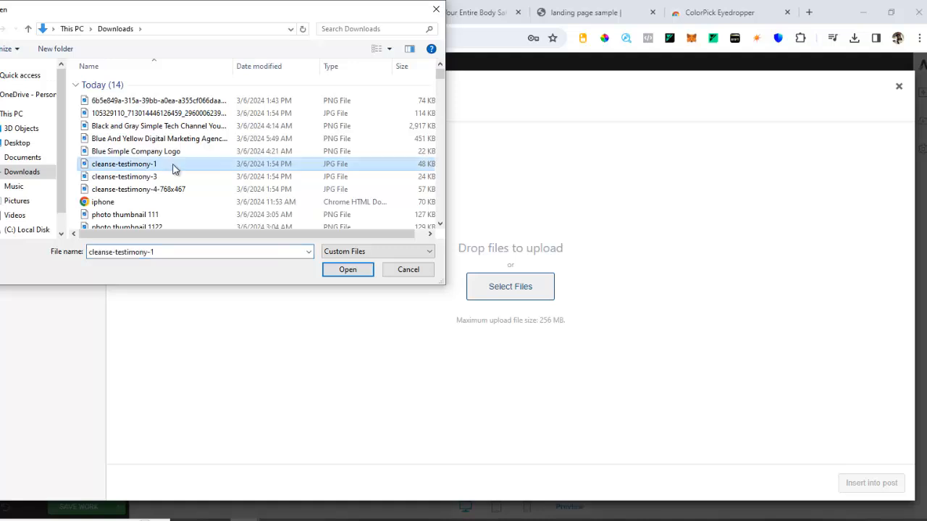
click(341, 271)
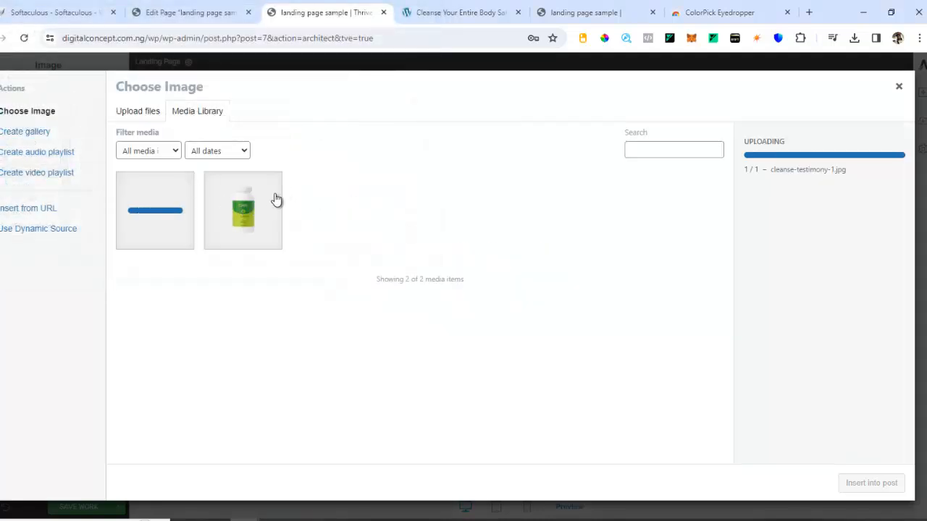
Upload cleanse-testimony-3 and cleanse-testimony-4-768x467 from Downloads to the media library
click(135, 113)
click(519, 292)
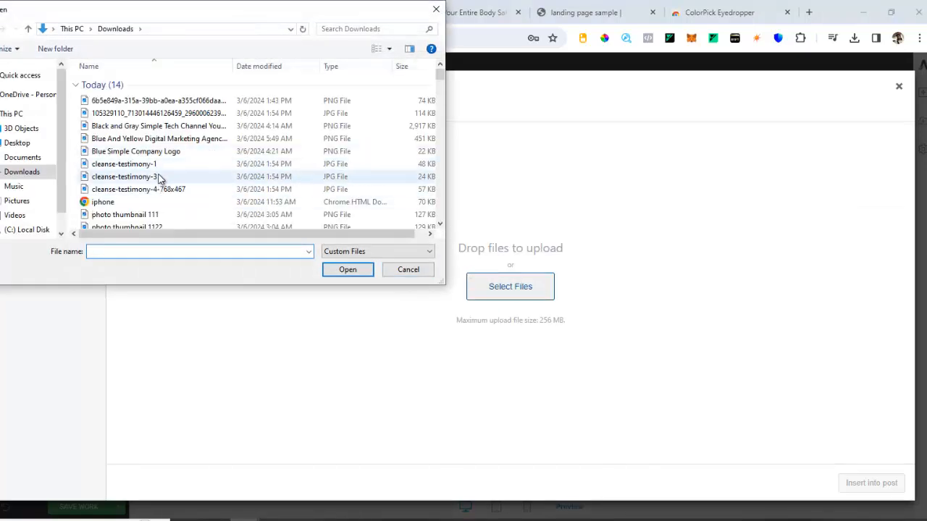
click(156, 177)
click(340, 270)
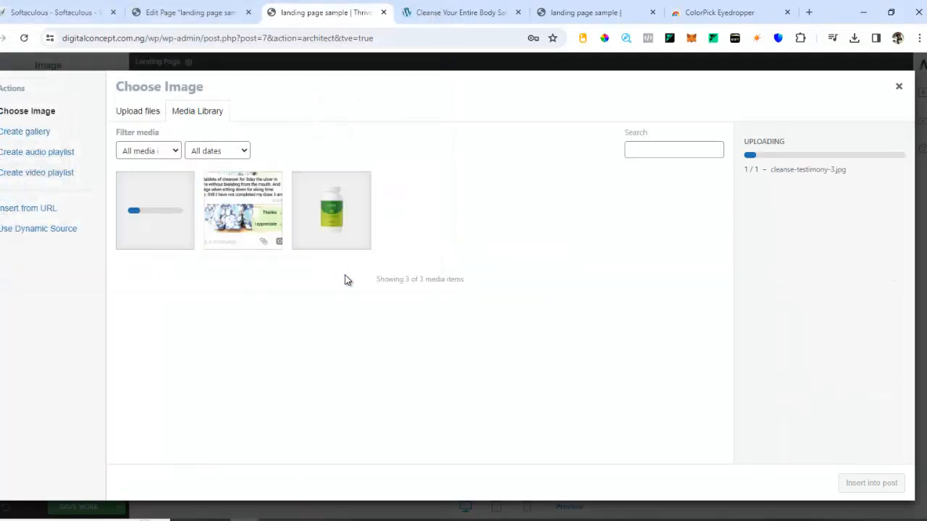
click(144, 116)
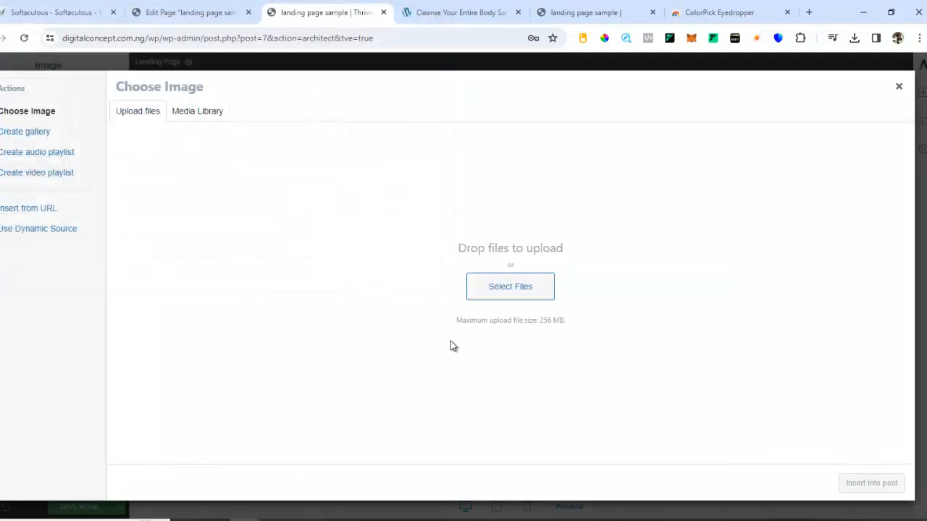
click(530, 292)
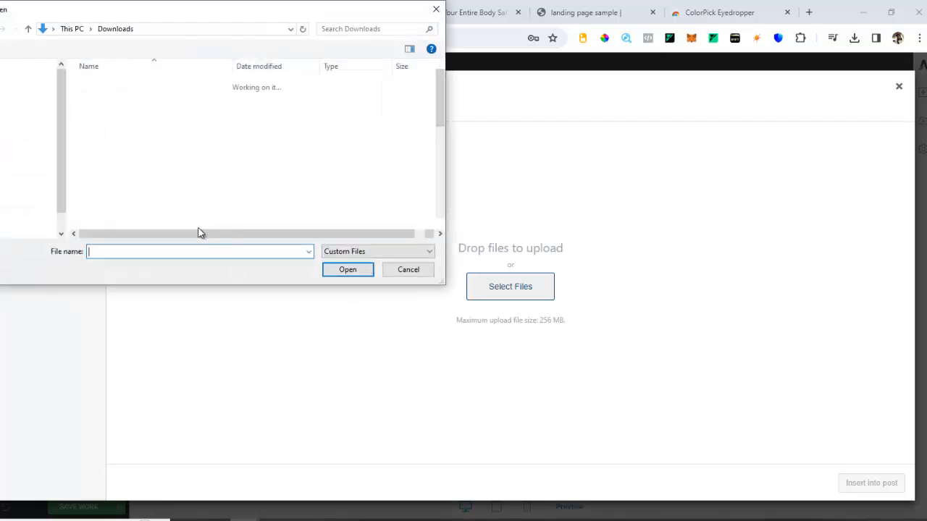
click(144, 189)
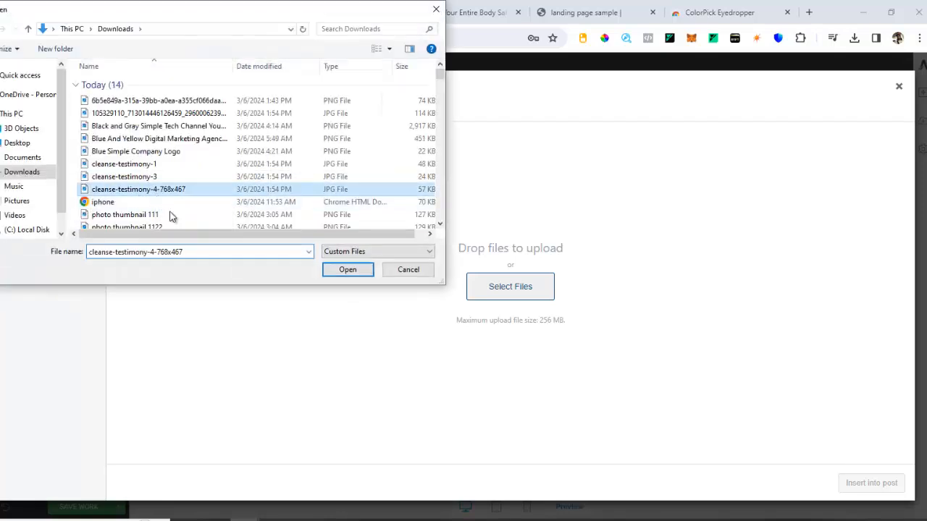
click(355, 271)
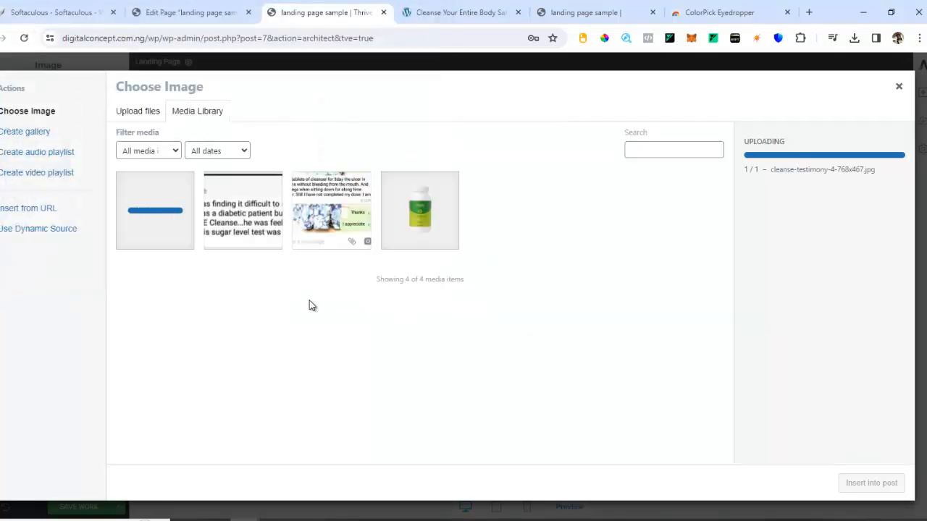
Upload cleanse-testimony-1 from Downloads again and insert the existing cleanse-testimony-1 image into the first column
click(142, 113)
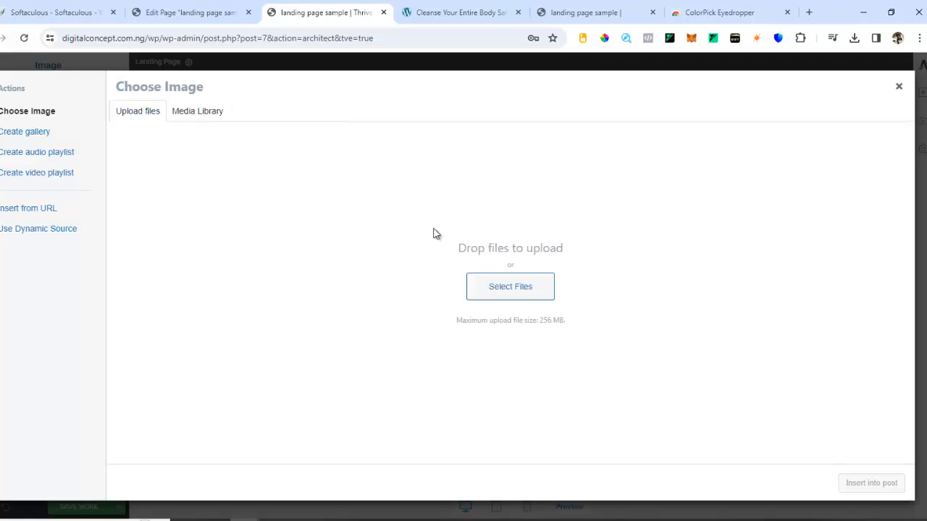
click(518, 288)
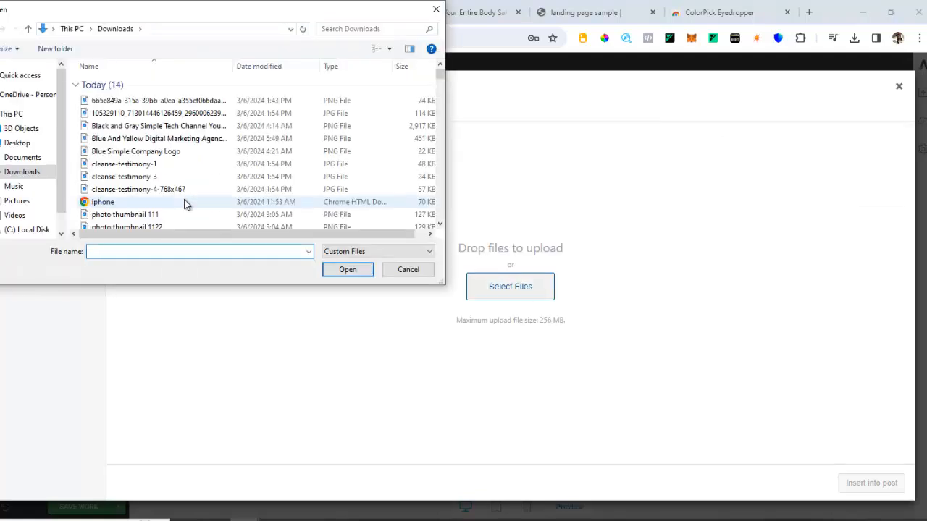
click(166, 171)
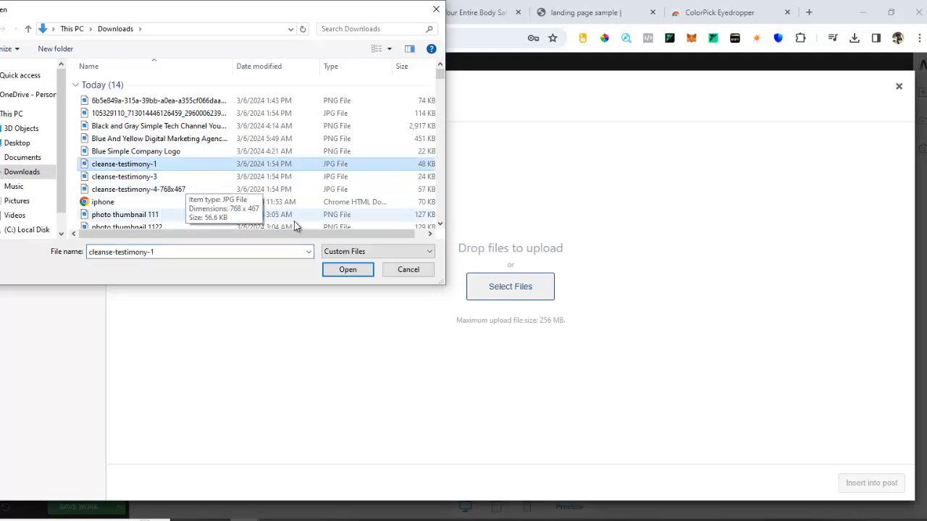
click(347, 270)
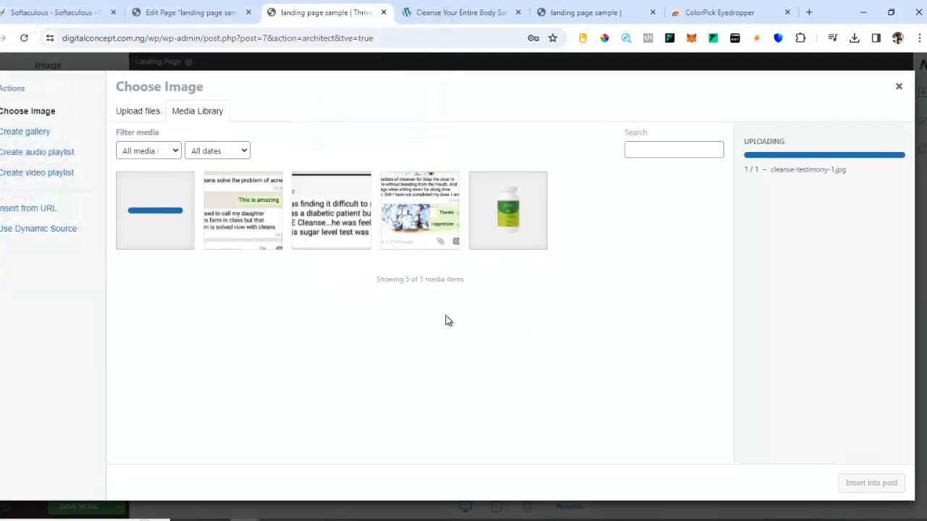
click(409, 246)
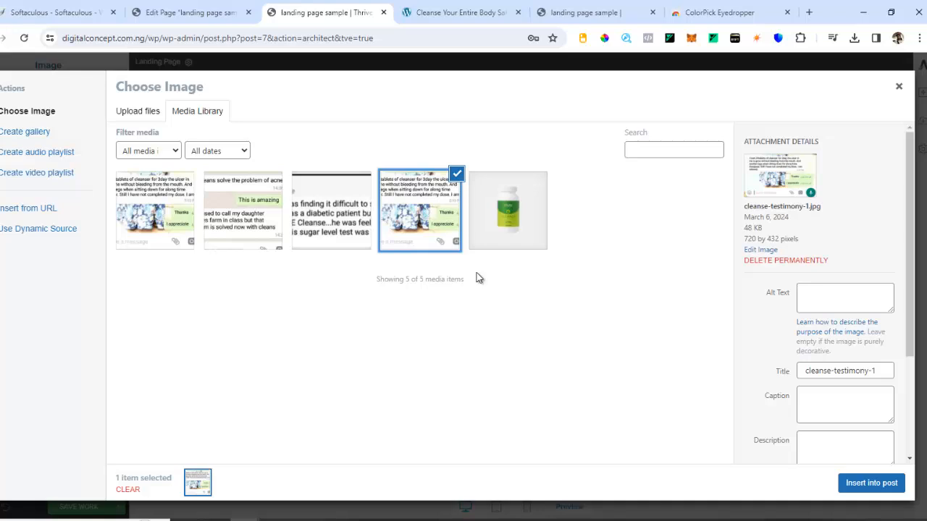
click(856, 488)
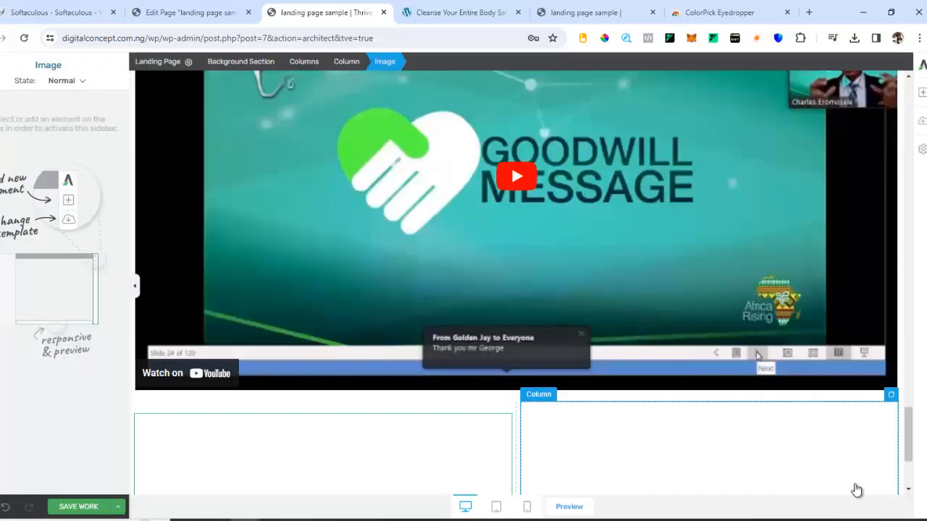
Add an Image element to the empty second column and fill it with cleanse-testimony-3 from the media library
scroll(547, 473, down, 3)
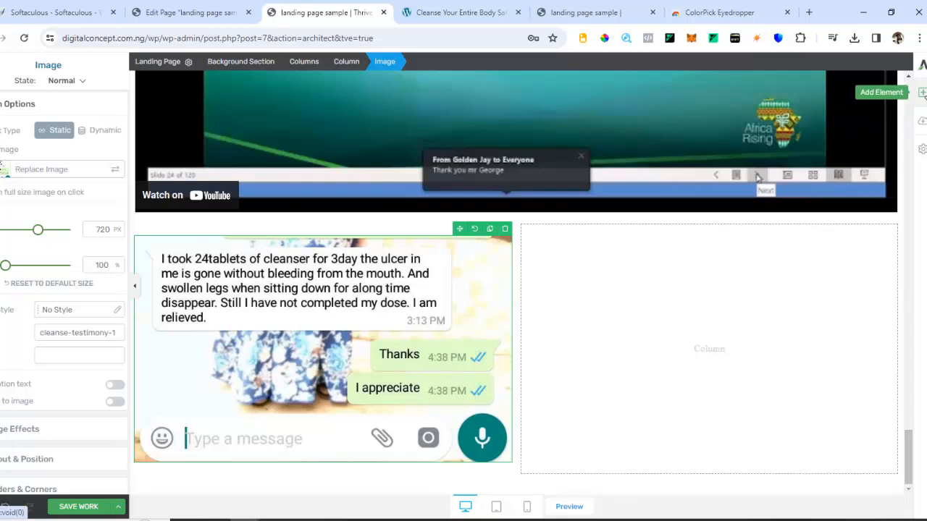
click(922, 92)
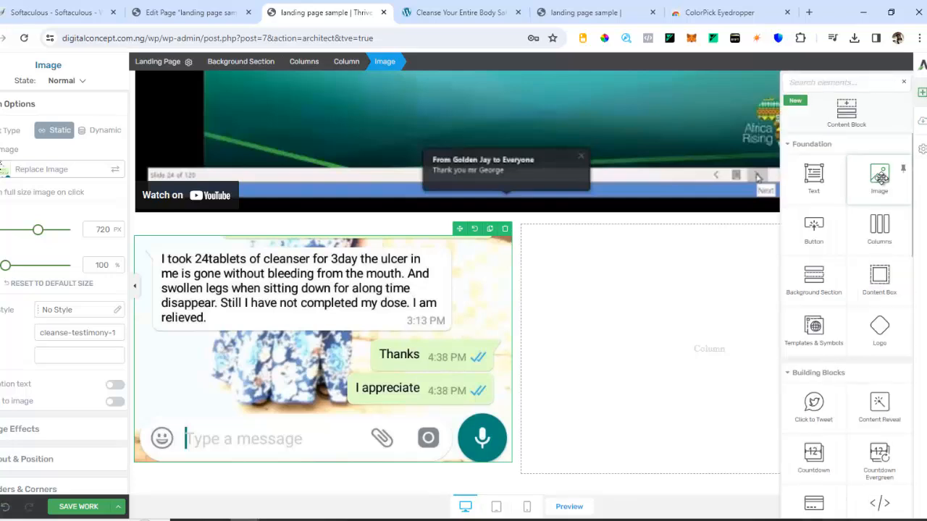
drag(880, 177, 683, 341)
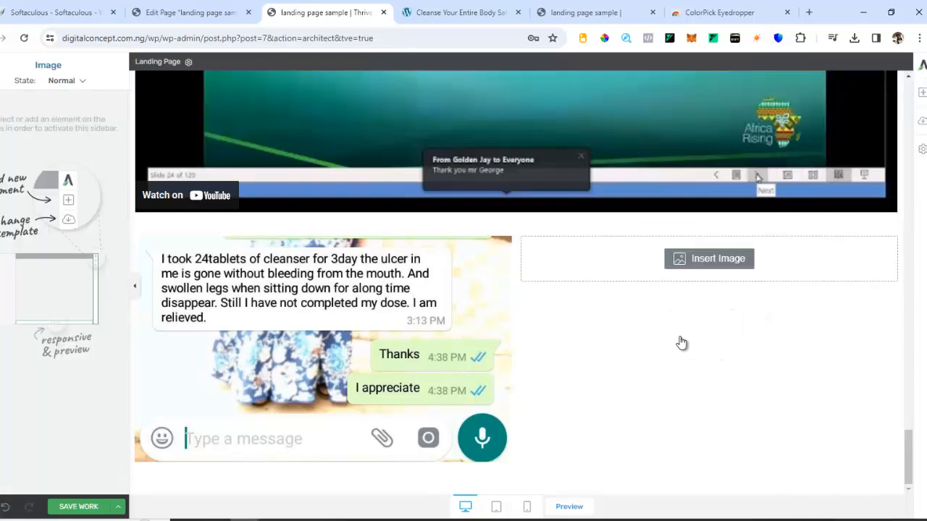
click(349, 224)
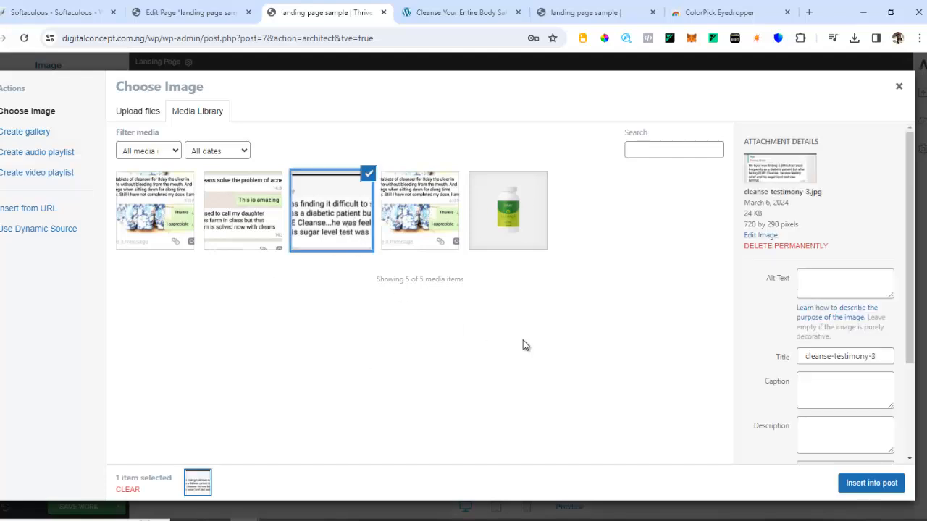
click(890, 482)
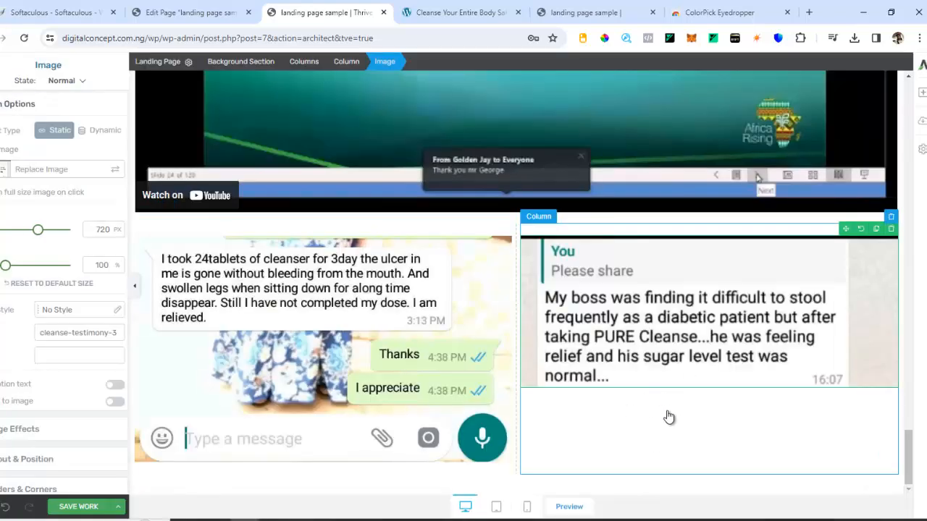
Add another Columns element with two equal 1/2 columns below the first row of testimonial screenshots
click(922, 96)
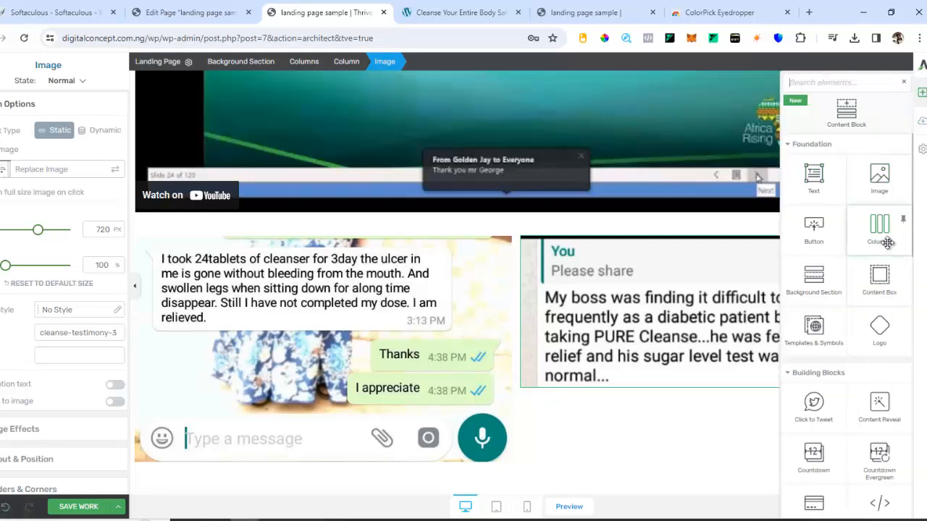
drag(887, 242, 648, 420)
click(525, 415)
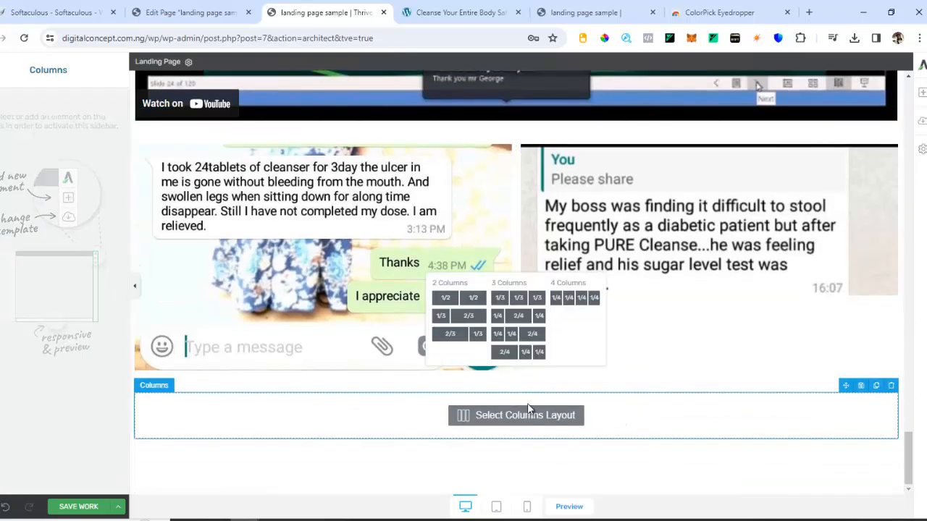
click(453, 298)
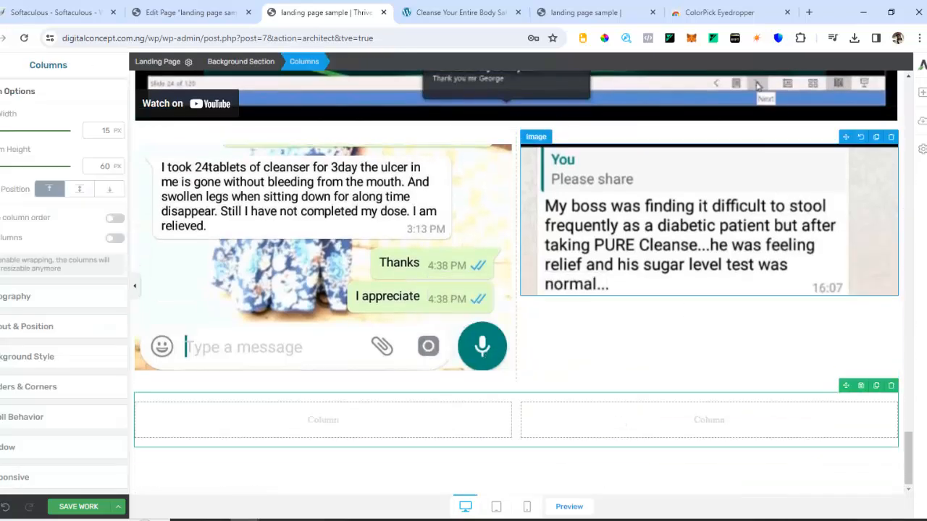
Add an Image element to the new row's first column and insert cleanse-testimony-4-768x467-1 from the media library
click(922, 96)
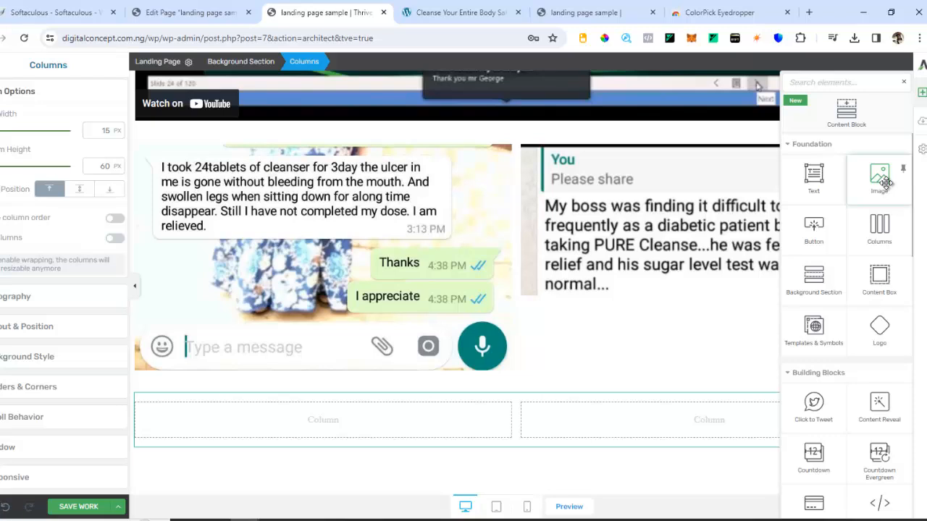
drag(885, 183, 344, 436)
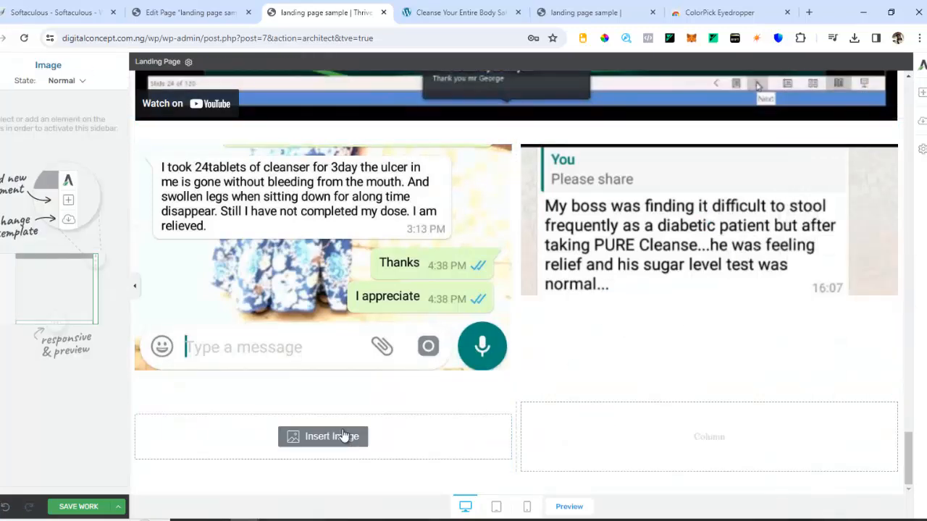
click(344, 436)
click(280, 232)
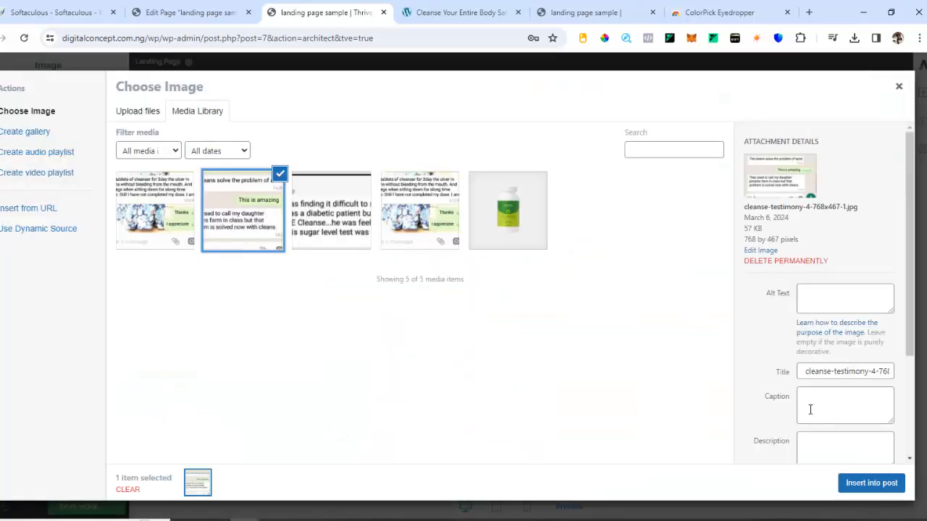
click(849, 484)
Add an Image element to the new row's second column and insert cleanse-testimony-1-1 from the media library
scroll(863, 257, down, 3)
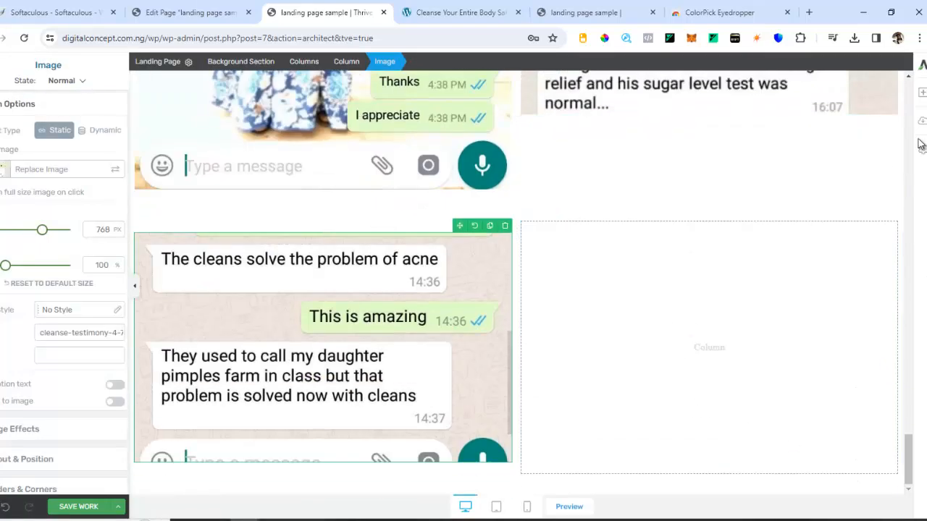
click(922, 93)
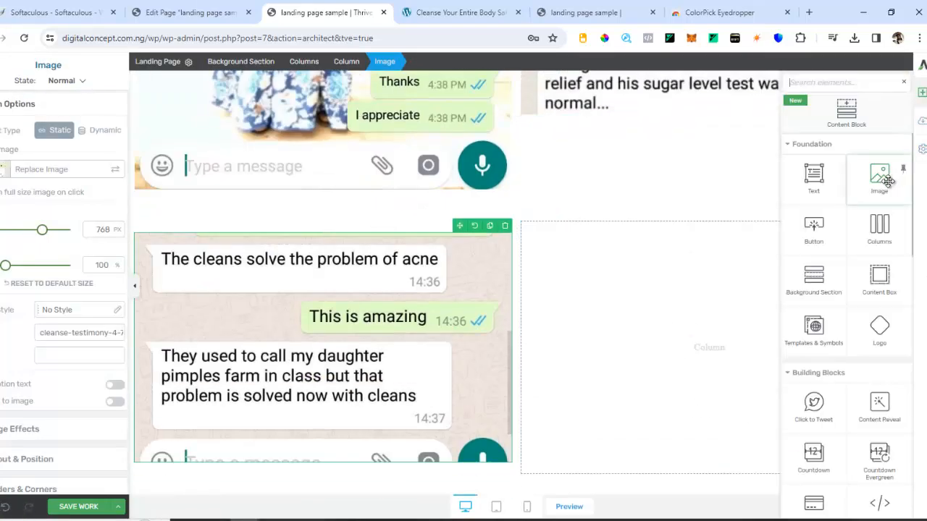
drag(887, 181, 691, 315)
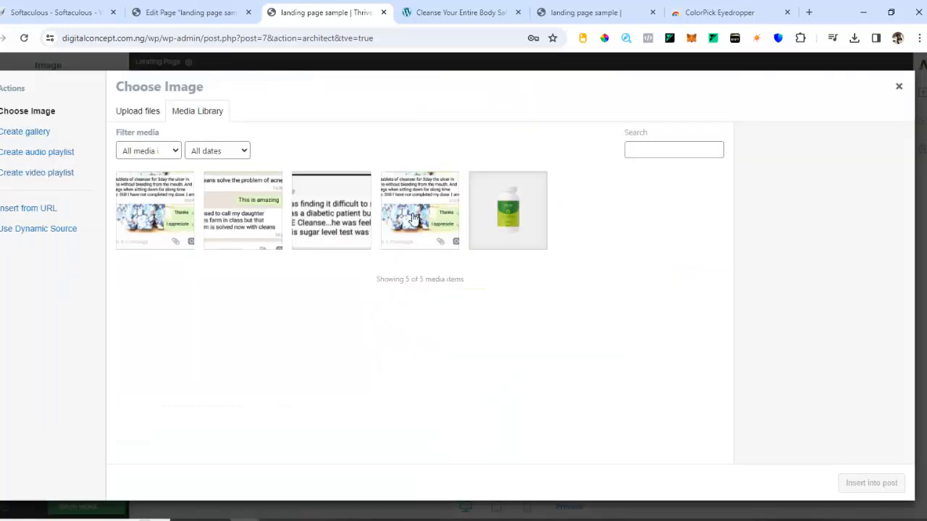
click(170, 223)
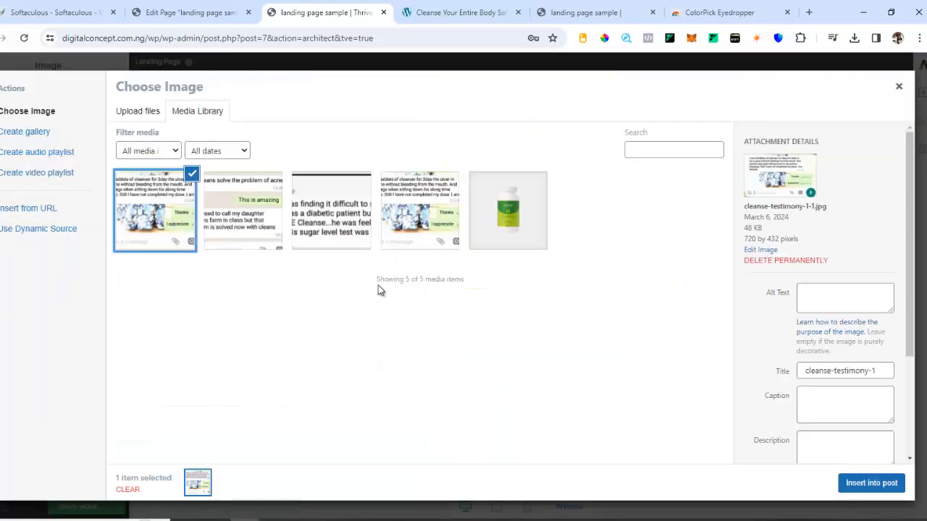
click(902, 483)
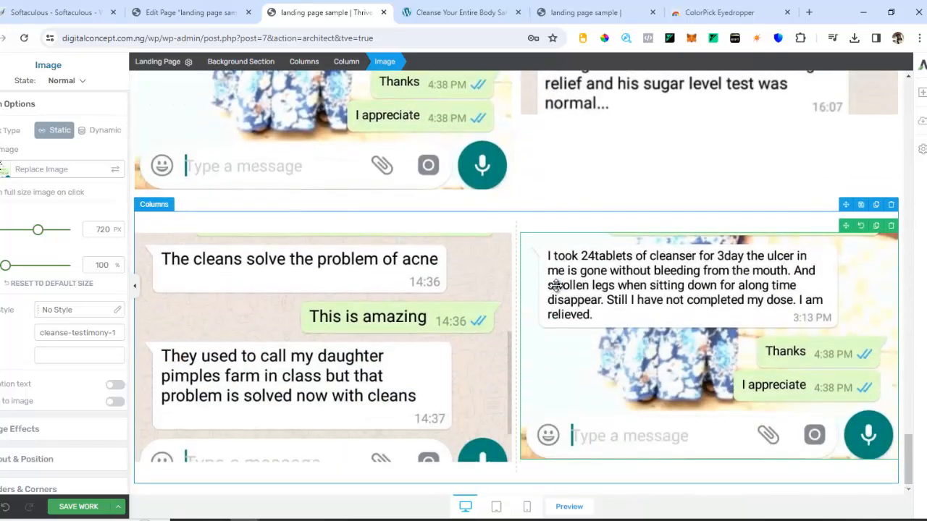
Check what follows the testimonials on the reference page and save the landing page with its two testimonial rows
scroll(606, 284, up, 6)
scroll(627, 290, down, 3)
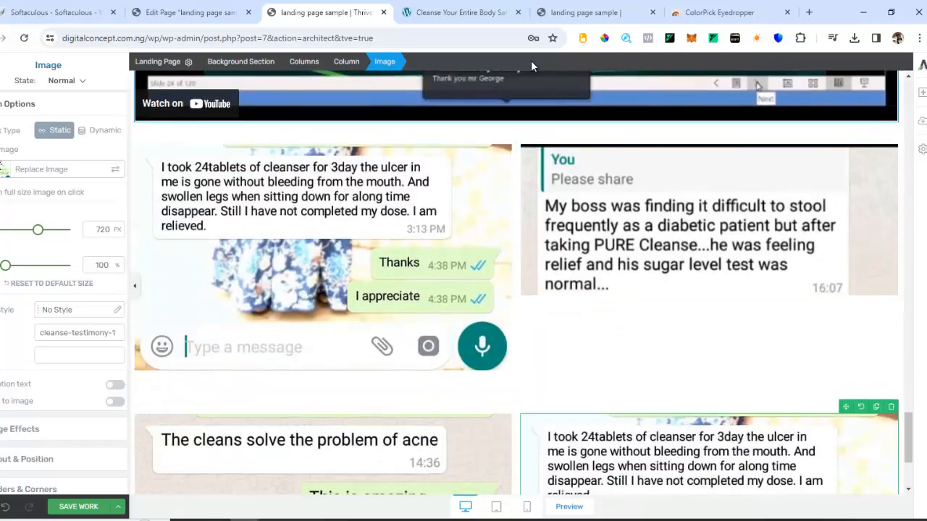
click(461, 6)
scroll(601, 327, down, 3)
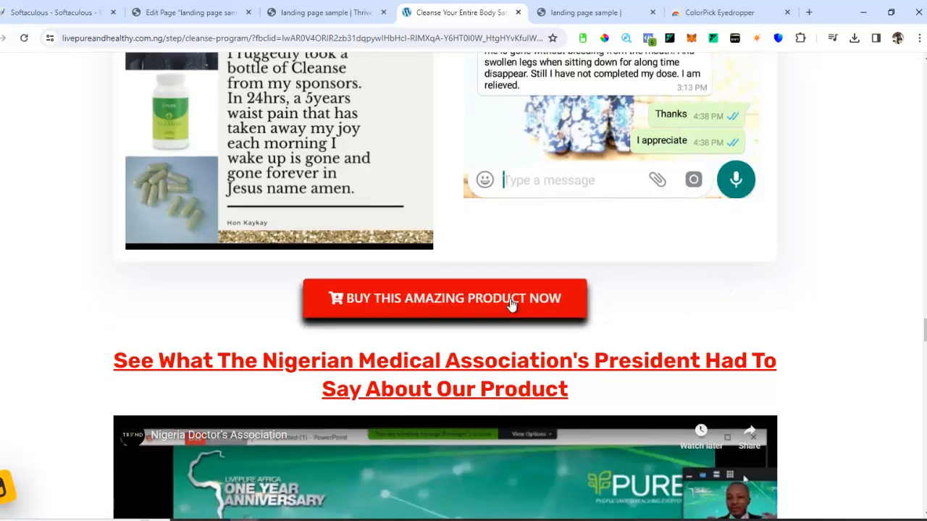
click(350, 10)
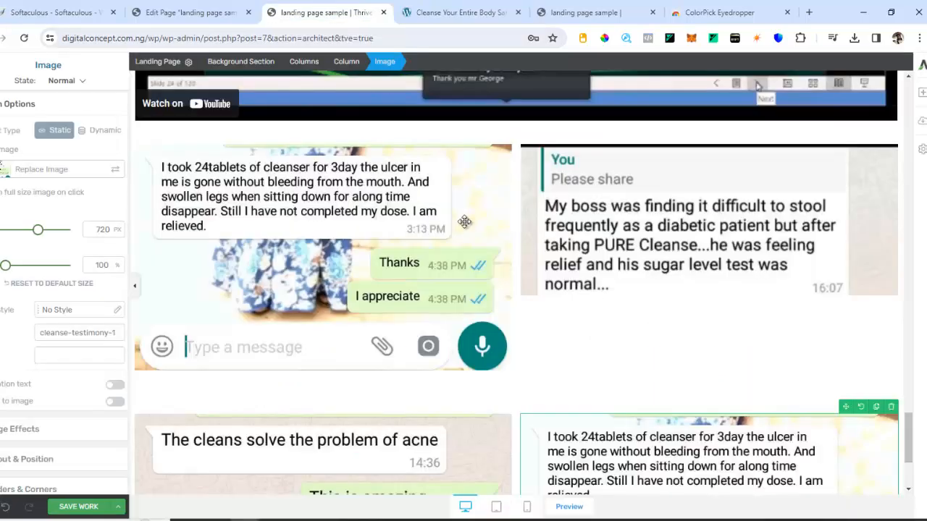
scroll(558, 362, down, 3)
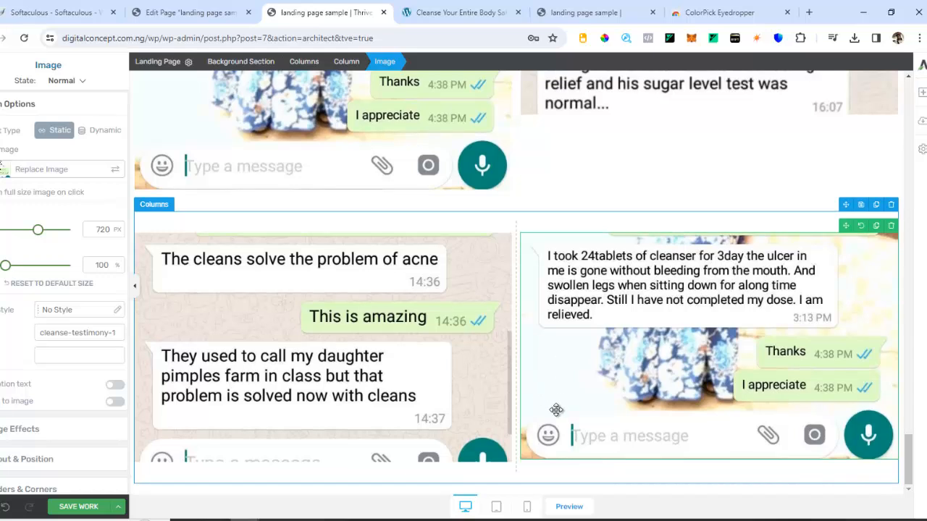
click(78, 507)
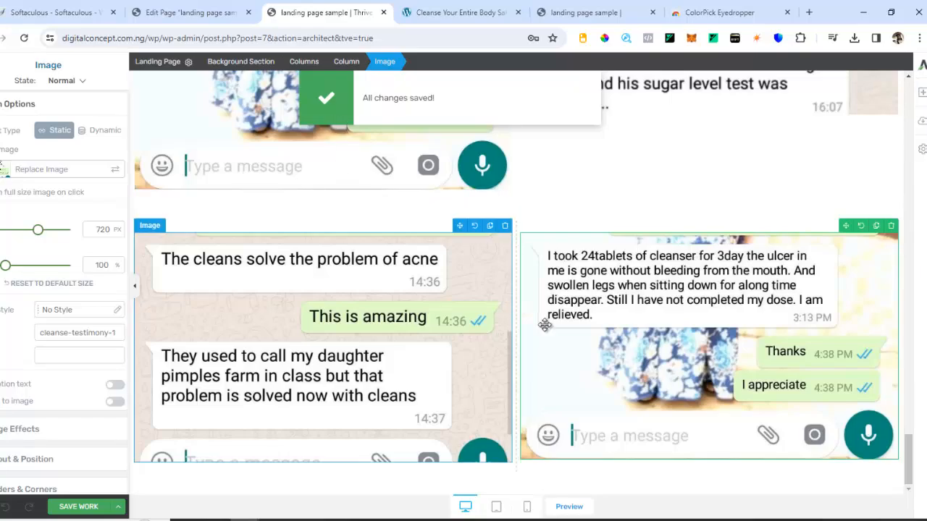
Copy the "BUY THIS AMAZING PRODUCT NOW" label from the red button in the landing page's green header section
scroll(583, 319, up, 4)
scroll(583, 319, up, 3)
drag(911, 407, 906, 143)
drag(407, 248, 538, 248)
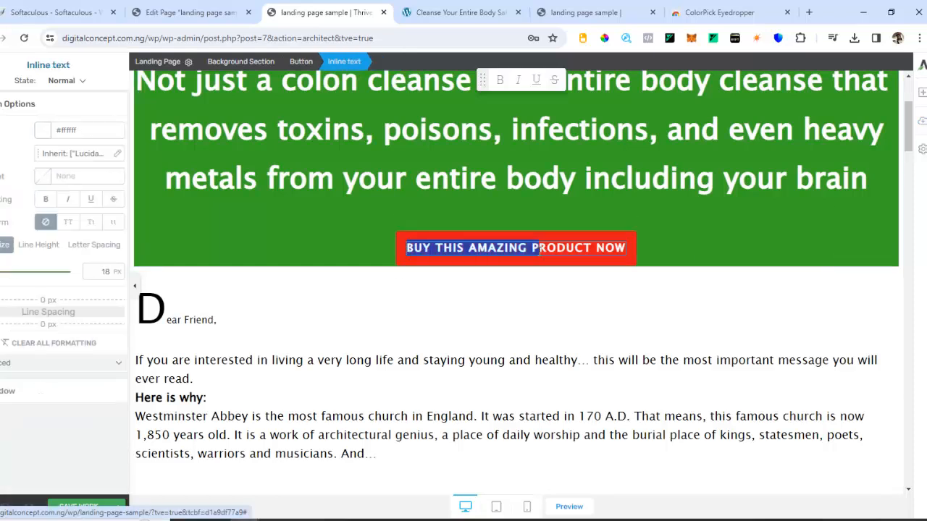
right_click(582, 247)
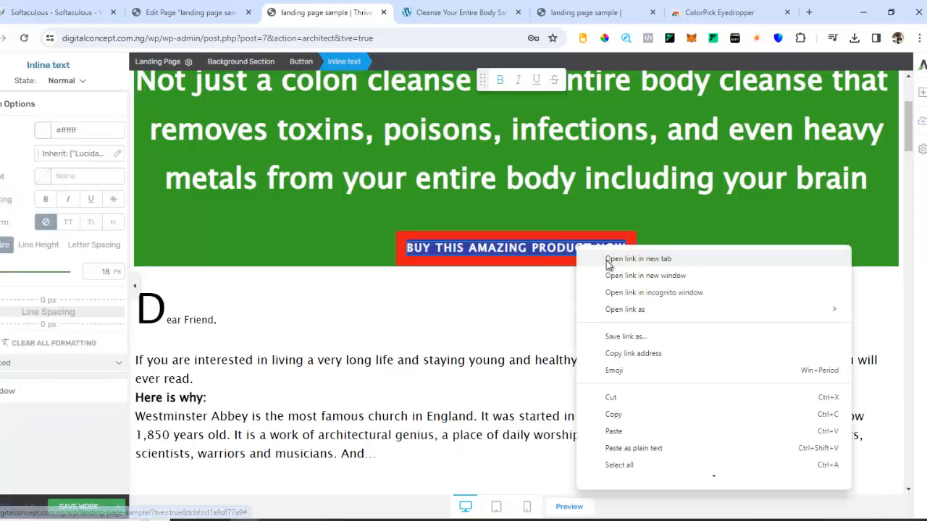
click(607, 413)
Add a Button element below the last testimonial row and select its default label
scroll(606, 389, down, 3)
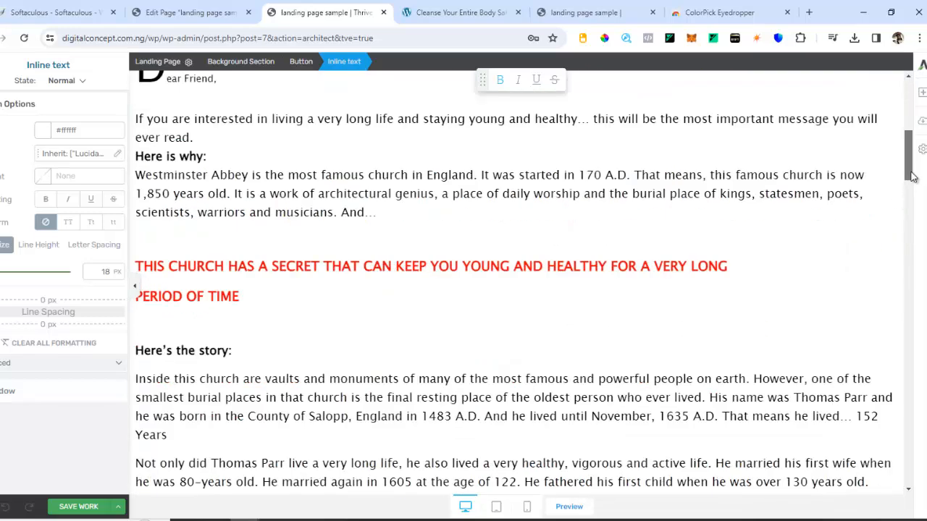
drag(912, 176, 909, 471)
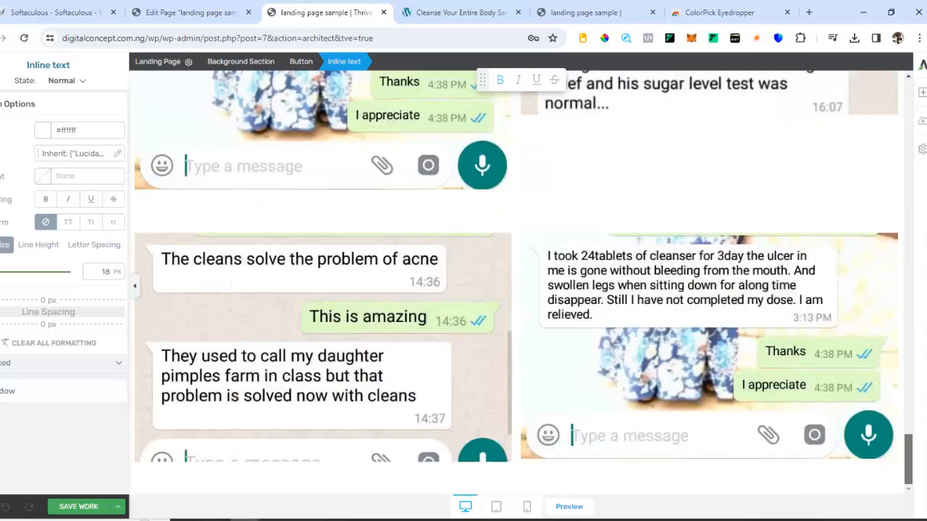
click(922, 91)
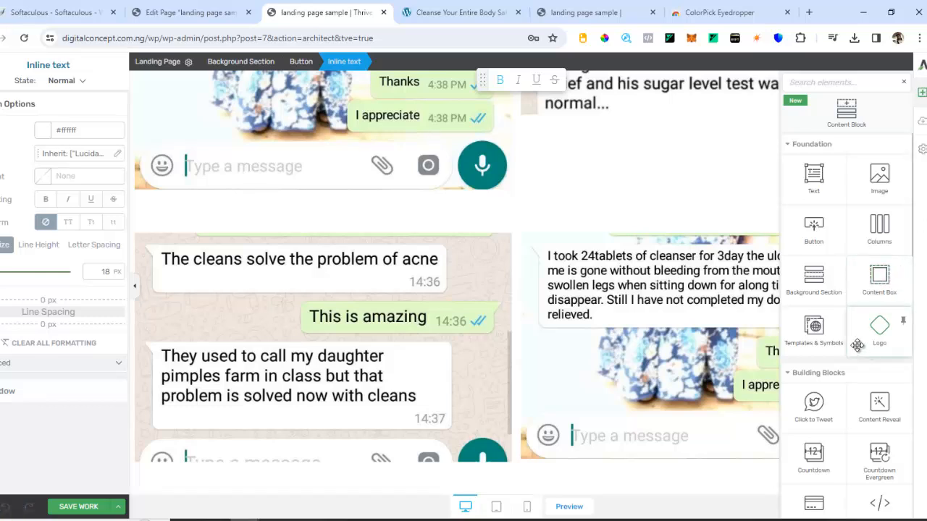
scroll(883, 336, down, 1)
scroll(883, 337, up, 1)
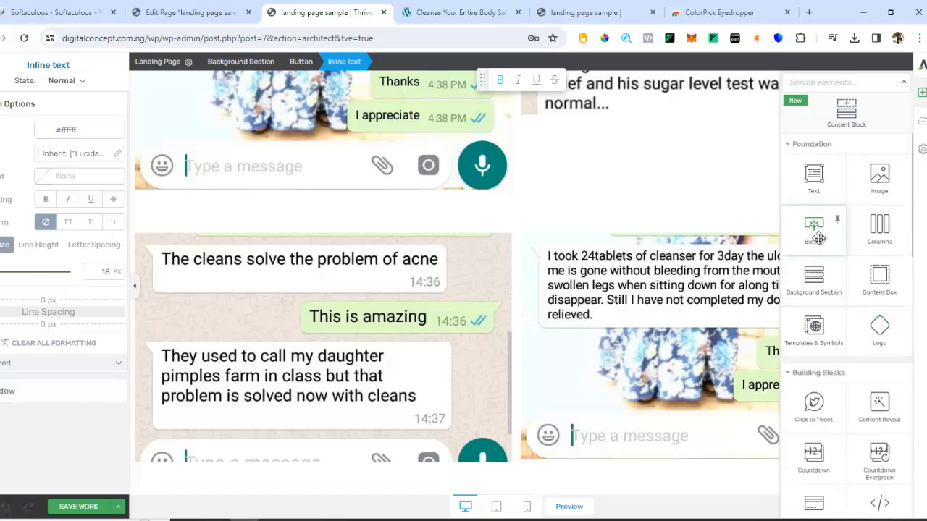
drag(814, 233, 572, 476)
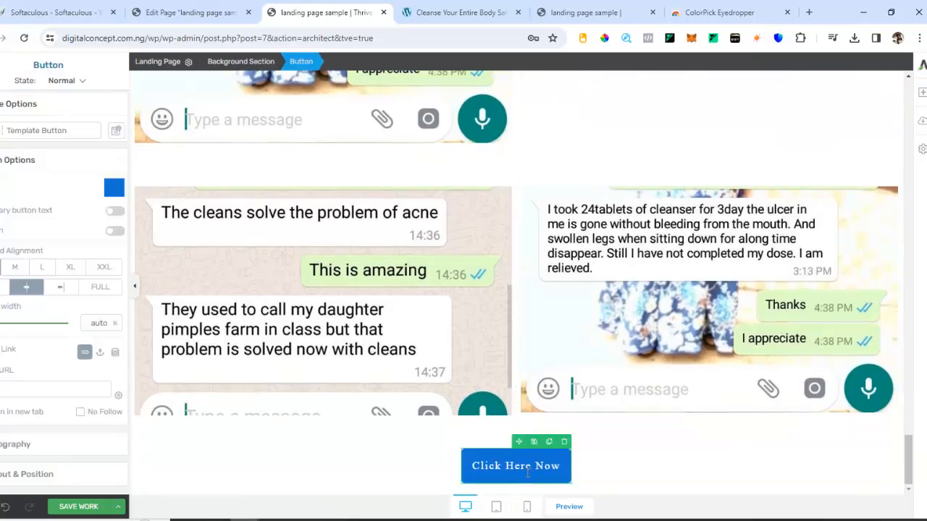
click(527, 467)
triple_click(526, 468)
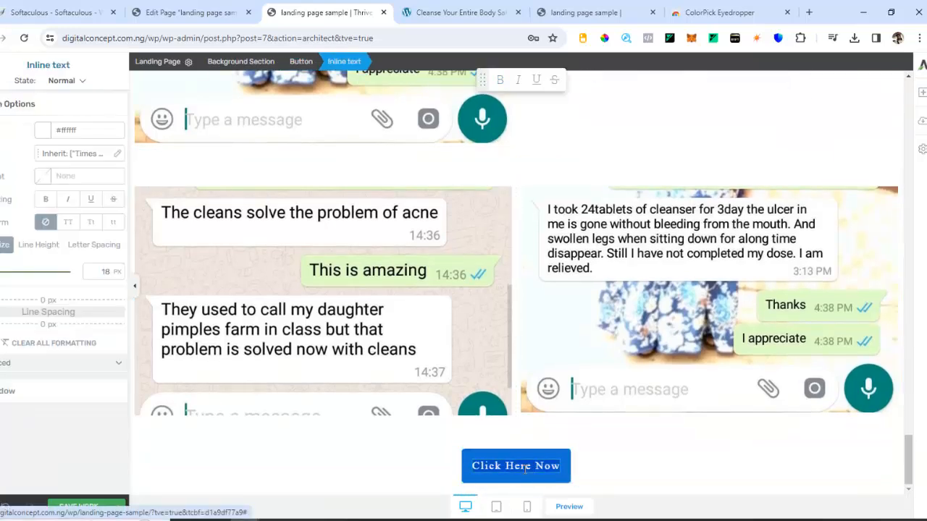
click(496, 507)
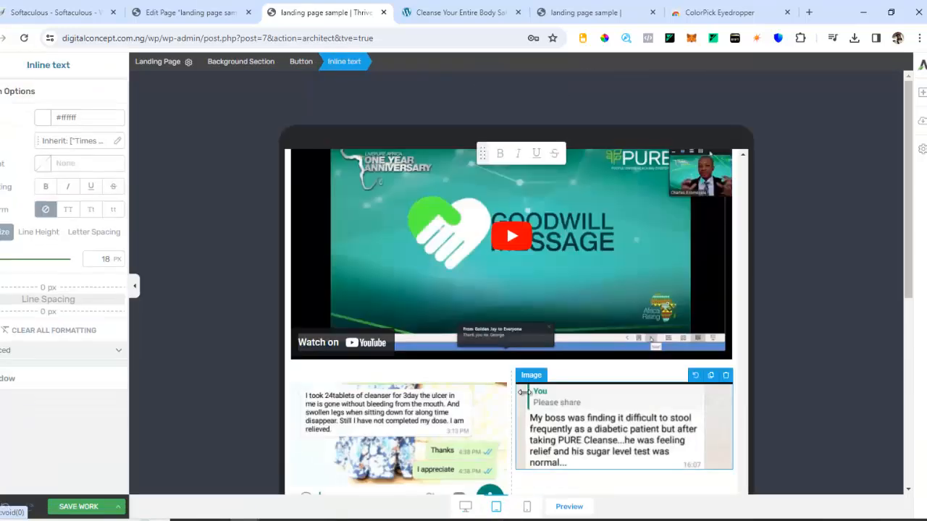
scroll(536, 390, down, 5)
scroll(545, 368, up, 5)
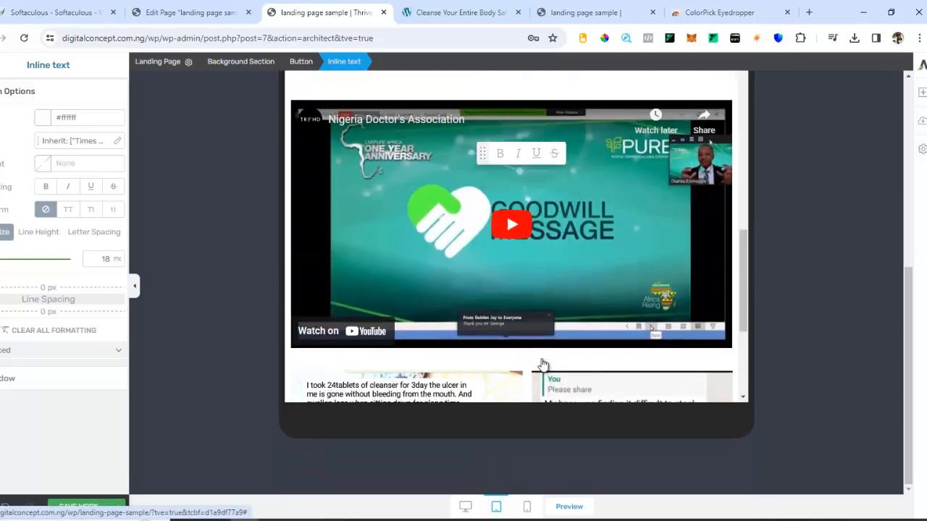
scroll(543, 364, up, 5)
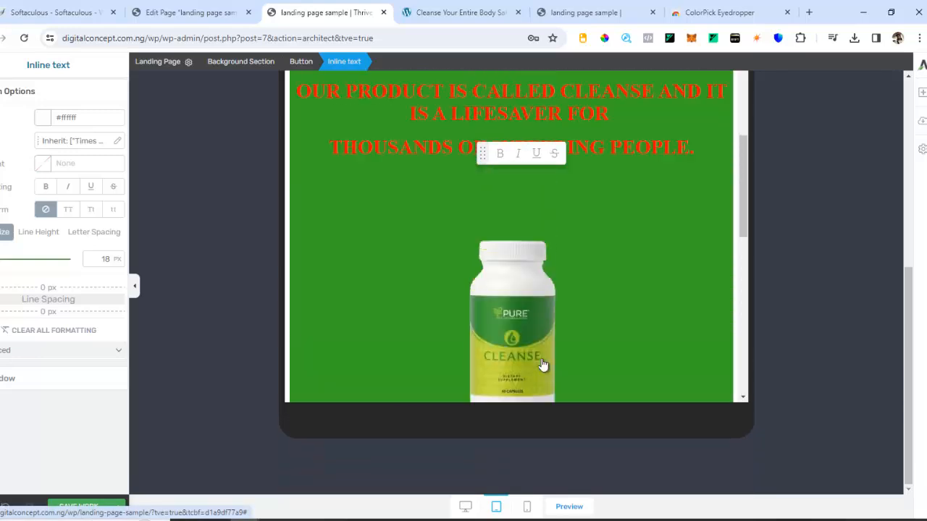
click(466, 509)
scroll(521, 439, down, 10)
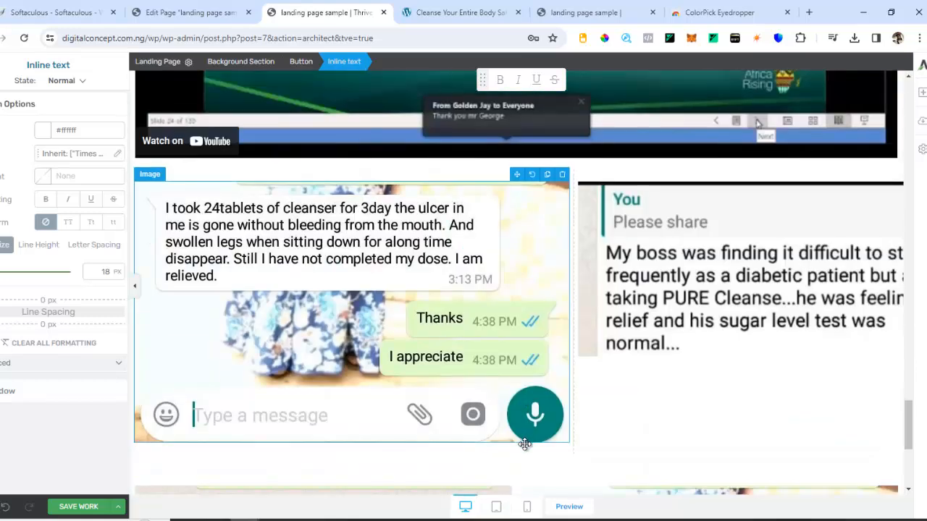
scroll(524, 444, down, 4)
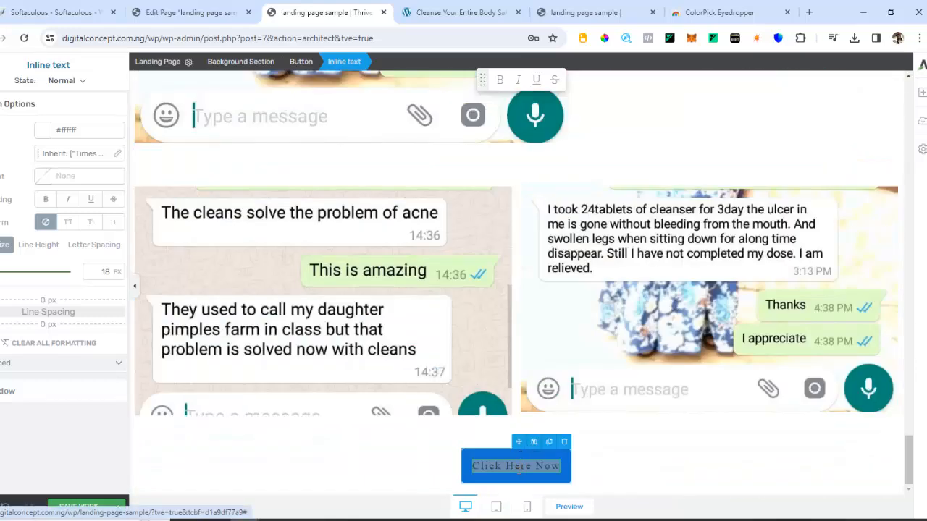
Replace the new button's label with the copied text "BUY THIS AMAZING PRODUCT NOW"
click(521, 466)
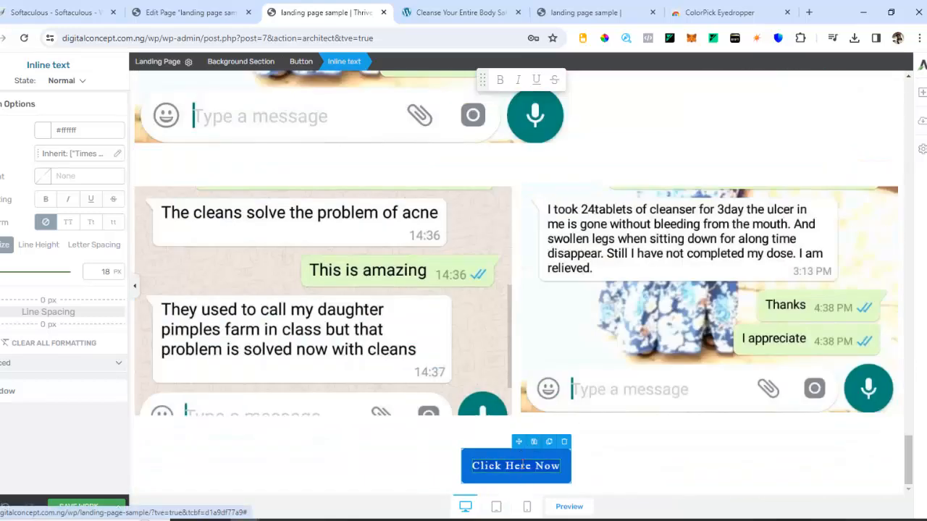
text(BUY THIS AMAZING PRODUCT NOW)
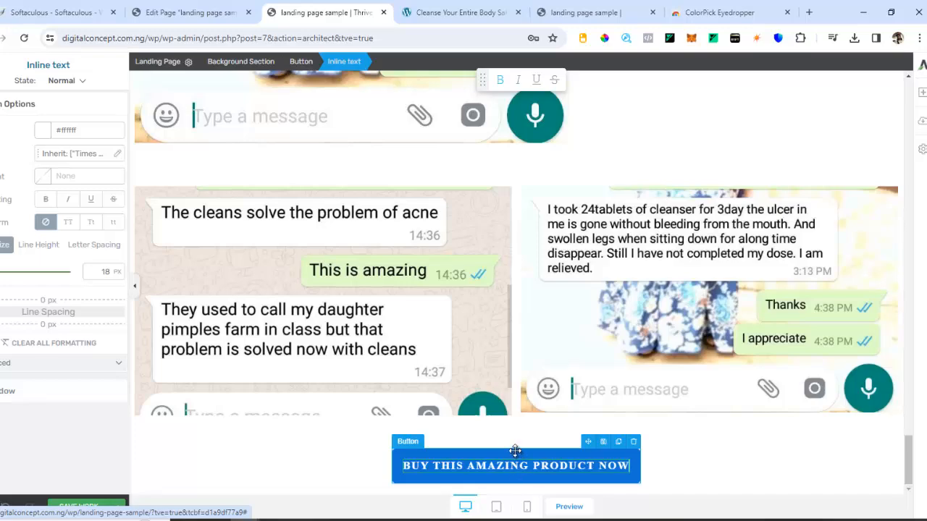
click(515, 451)
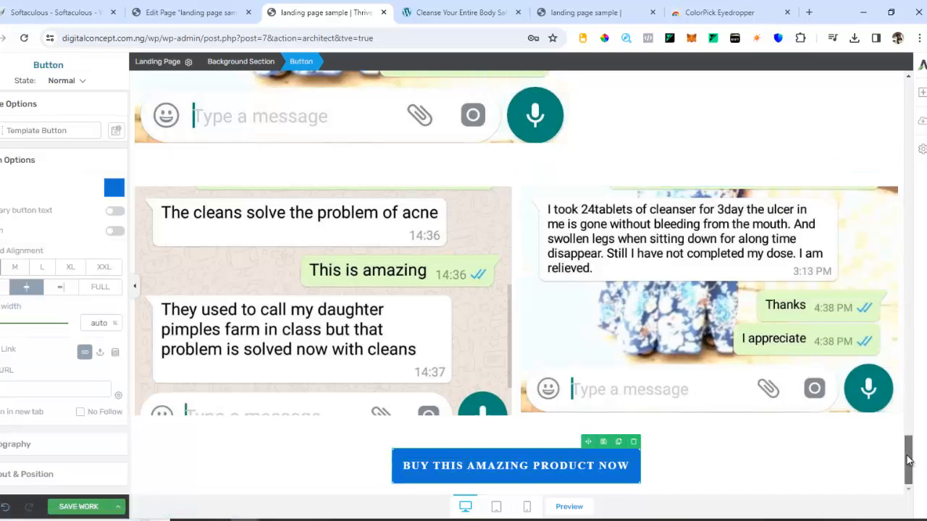
Copy the colour code #e71818 from the red buy button in the green header section
drag(908, 461, 906, 101)
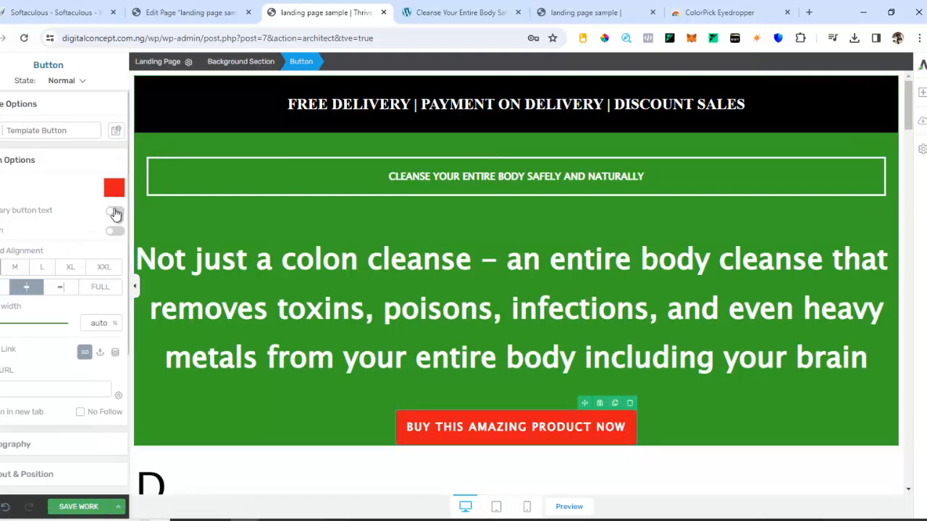
click(113, 190)
right_click(49, 355)
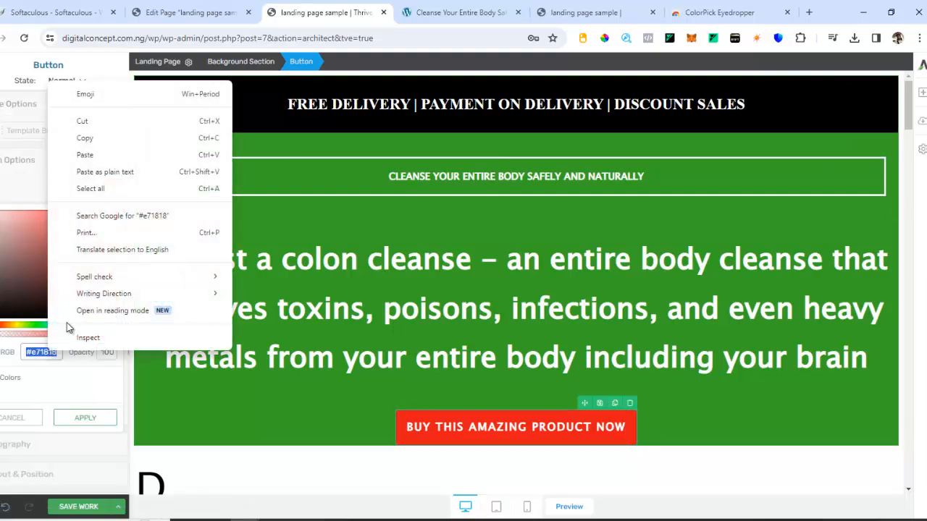
click(99, 136)
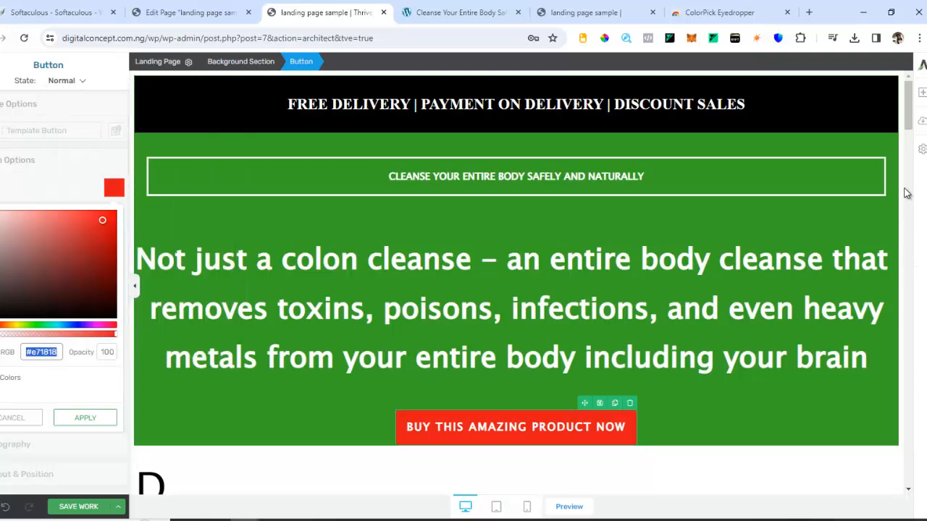
Set the colour of the buy button below the testimonials to the copied #e71818
drag(910, 118, 902, 479)
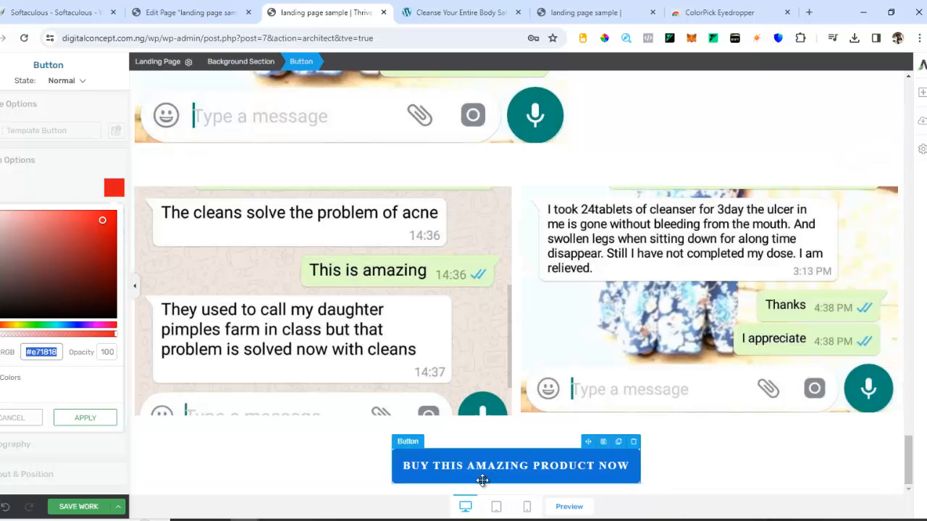
click(449, 457)
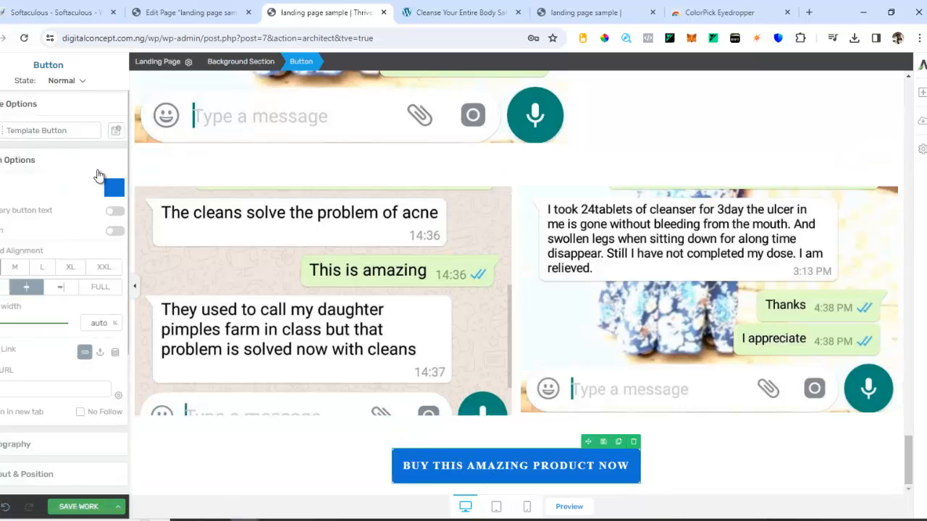
click(113, 189)
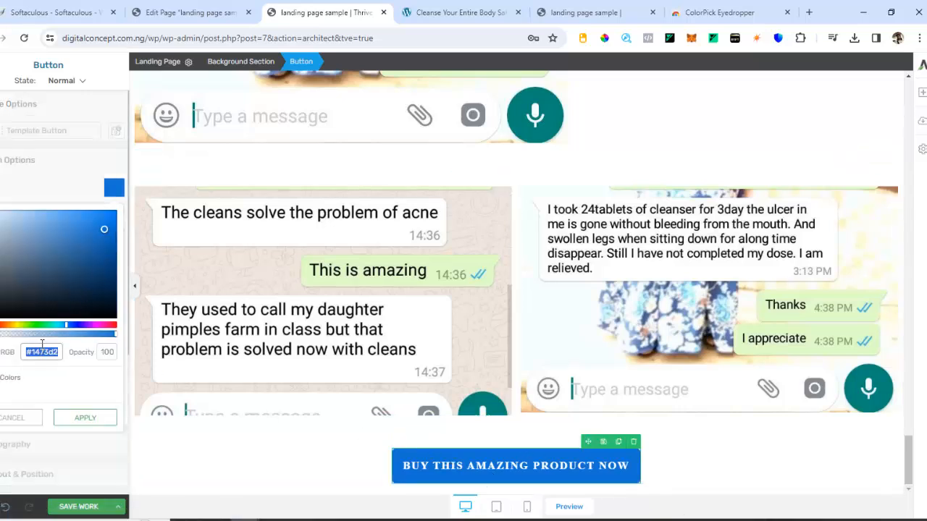
key(ctrl+v)
click(85, 417)
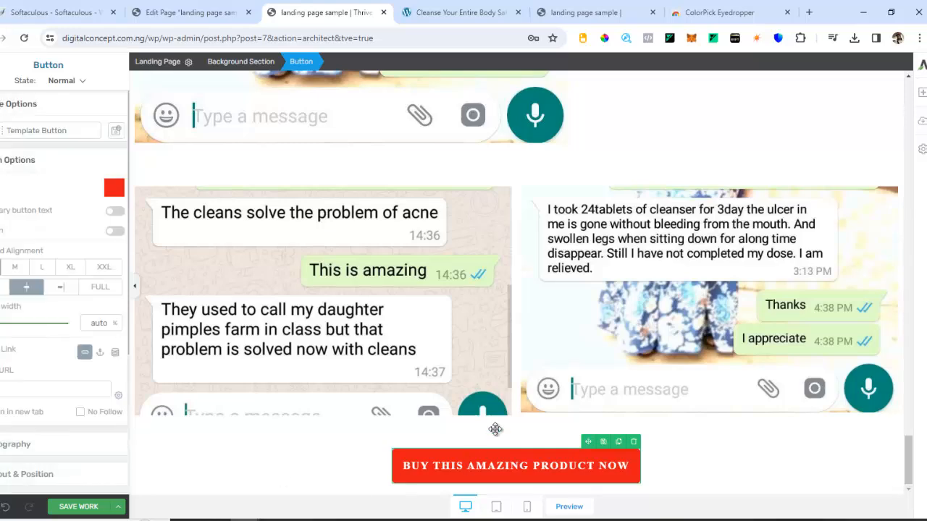
Check the goodwill message and order form sections on the reference page, and save the landing page
click(456, 12)
scroll(538, 352, down, 3)
scroll(538, 352, down, 15)
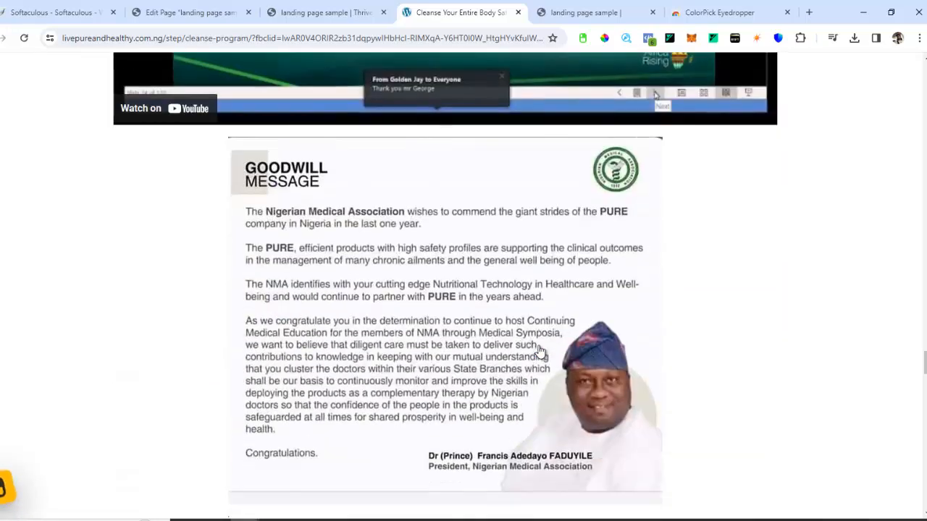
scroll(539, 352, down, 15)
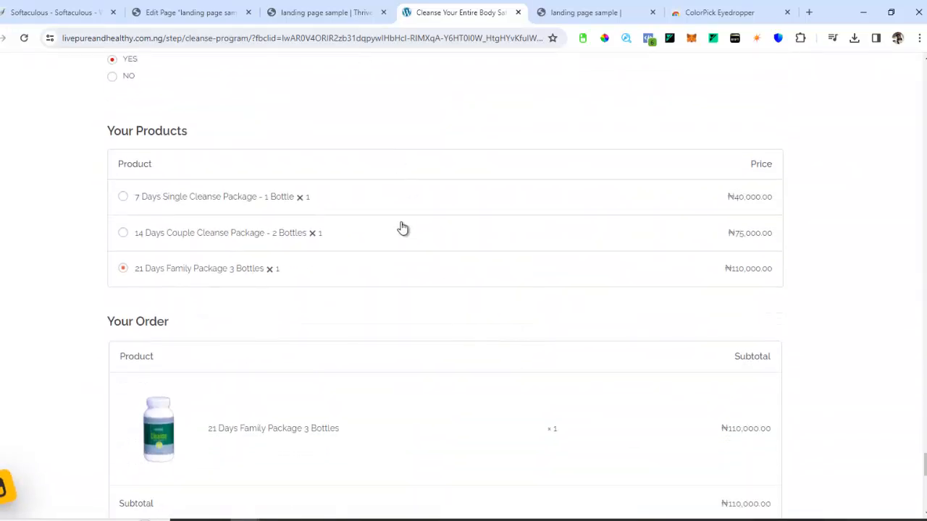
click(329, 13)
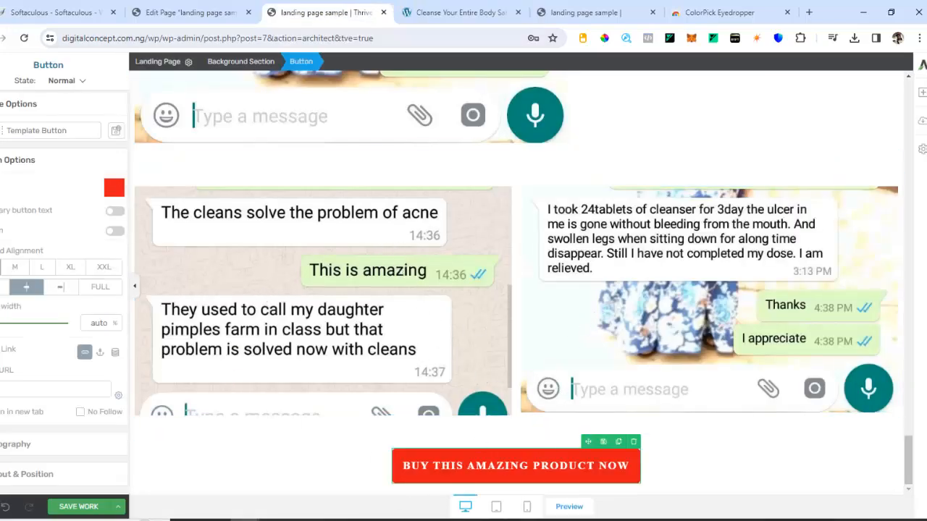
click(72, 510)
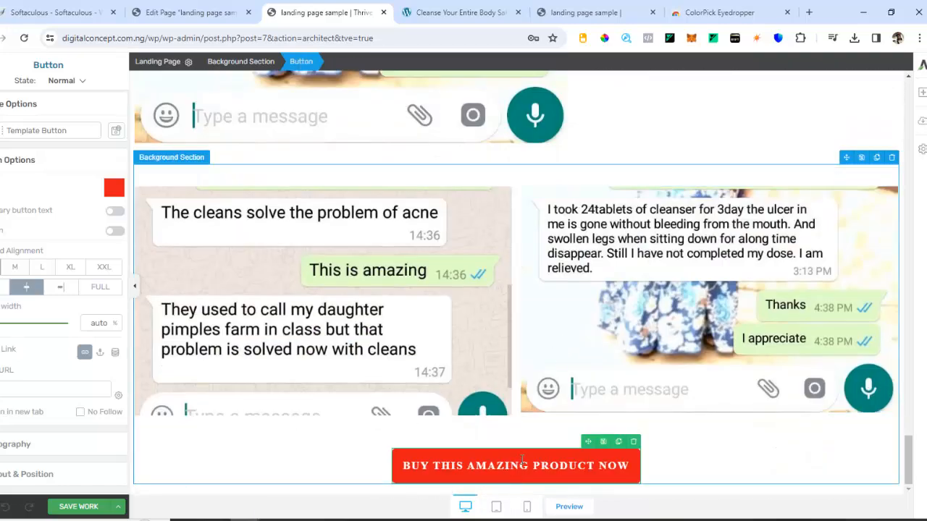
Examine the buy button beneath the testimonials on the reference page
click(449, 12)
scroll(476, 293, up, 10)
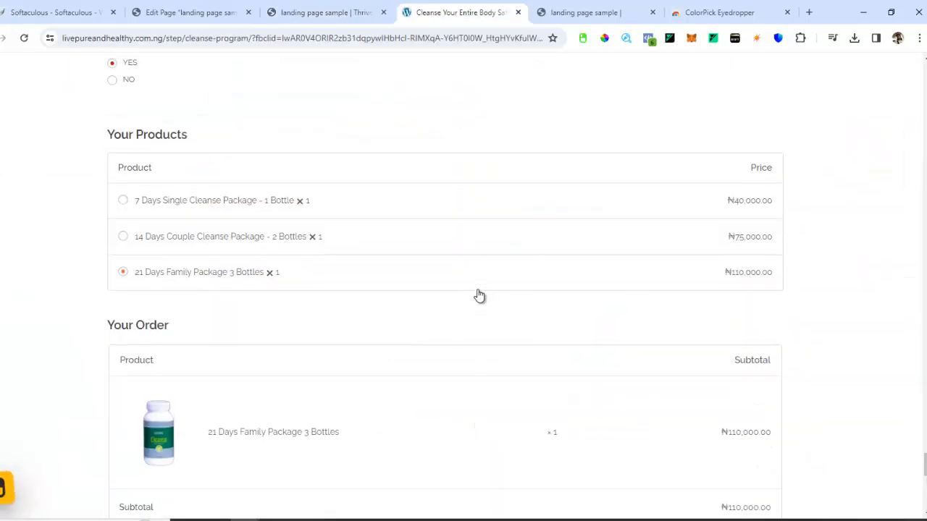
scroll(478, 290, up, 15)
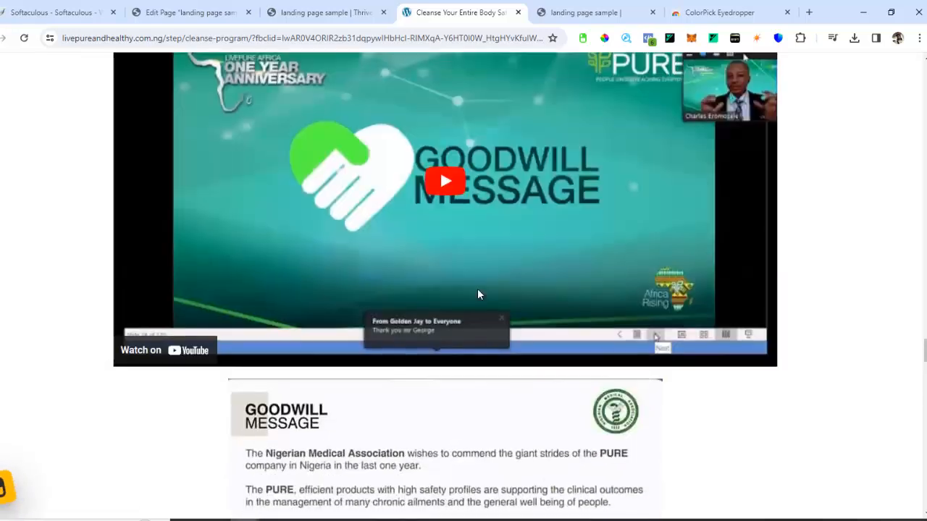
scroll(475, 295, up, 2)
scroll(435, 253, down, 3)
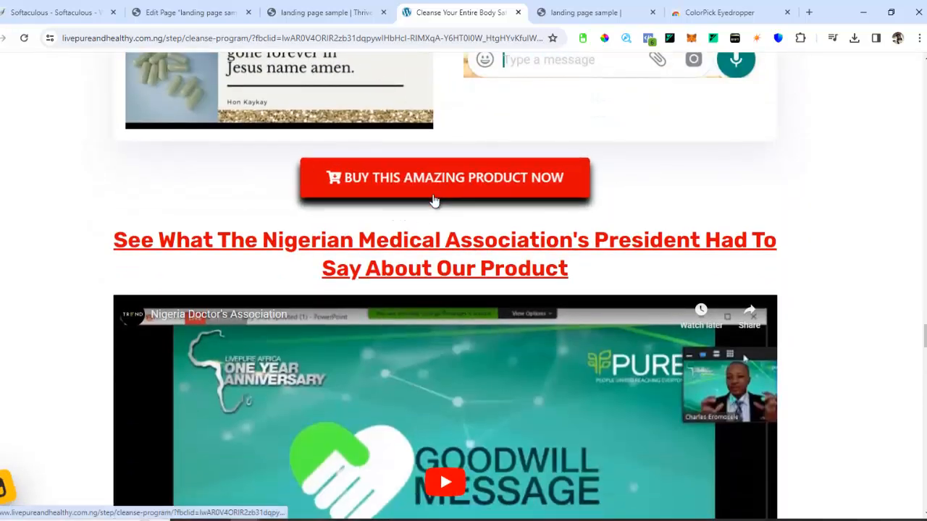
click(334, 14)
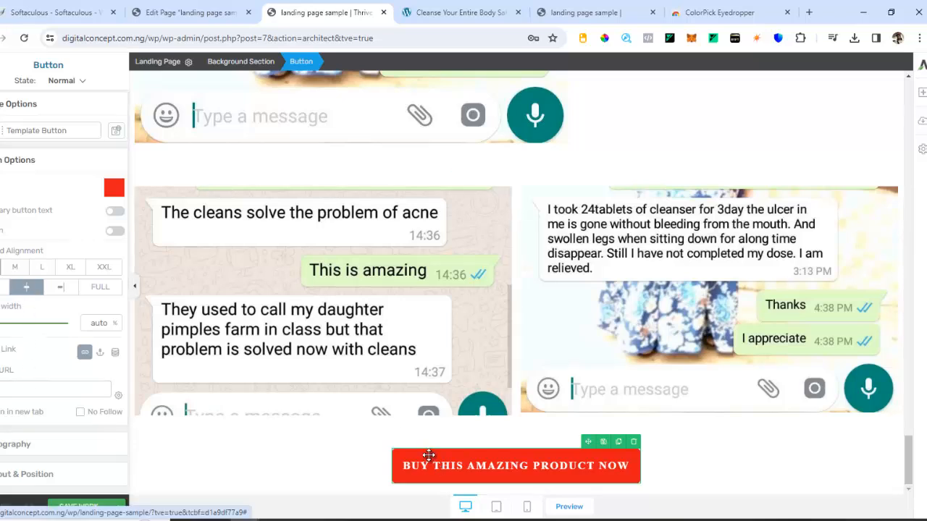
Try the Grow and Shrink into-view animations on the buy button below the testimonials
scroll(29, 407, down, 3)
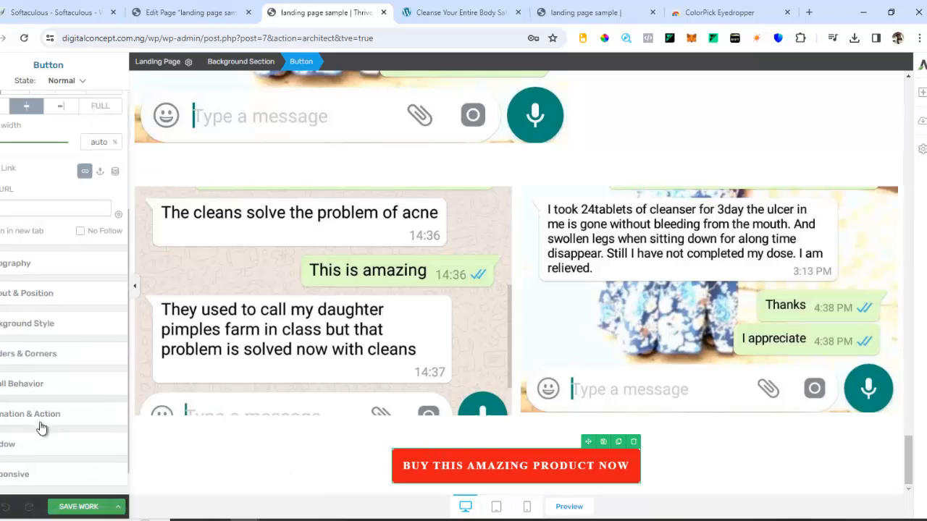
click(39, 422)
click(78, 365)
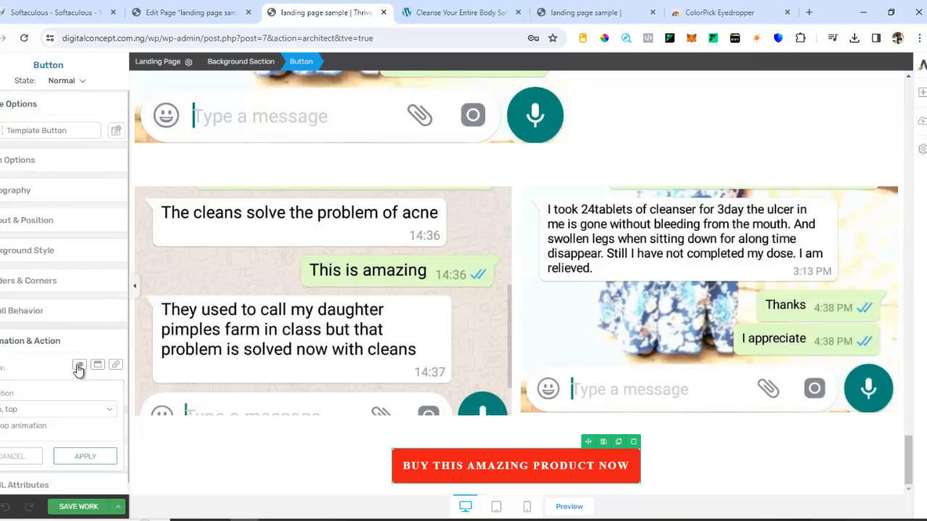
click(41, 410)
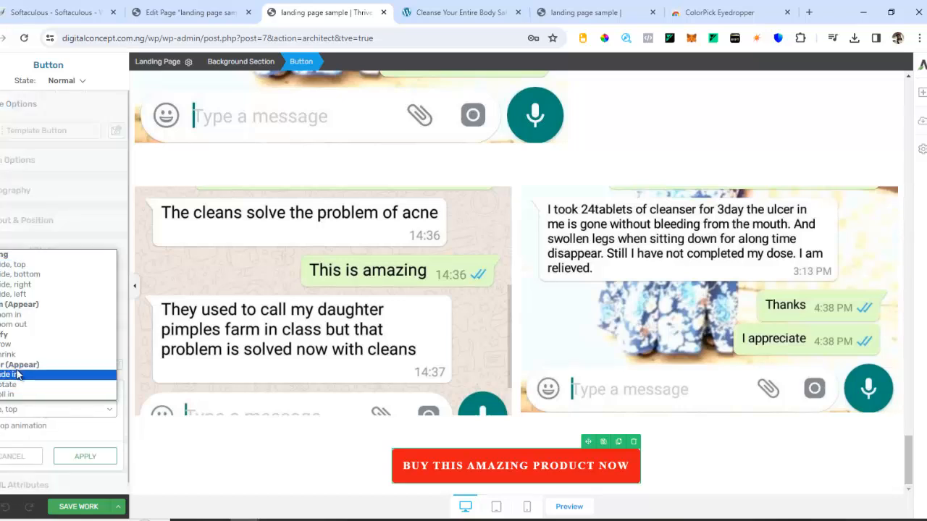
click(6, 345)
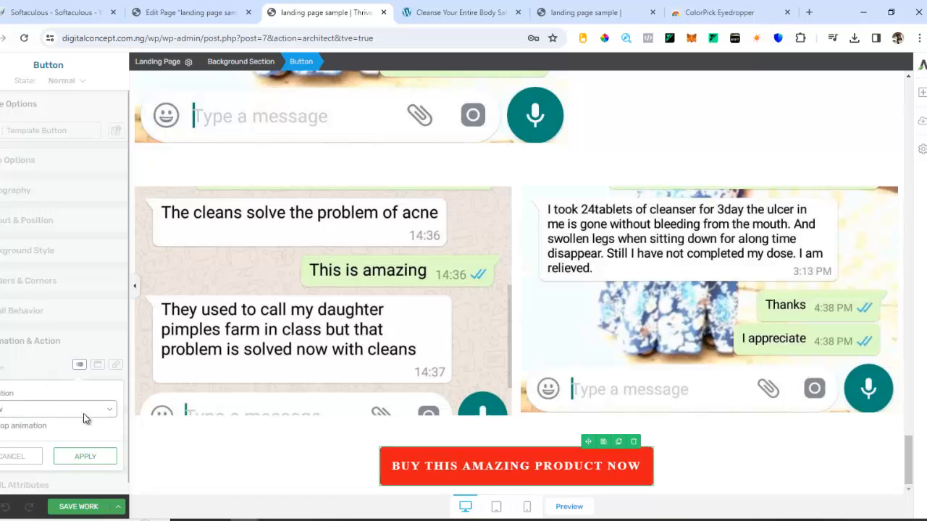
click(78, 366)
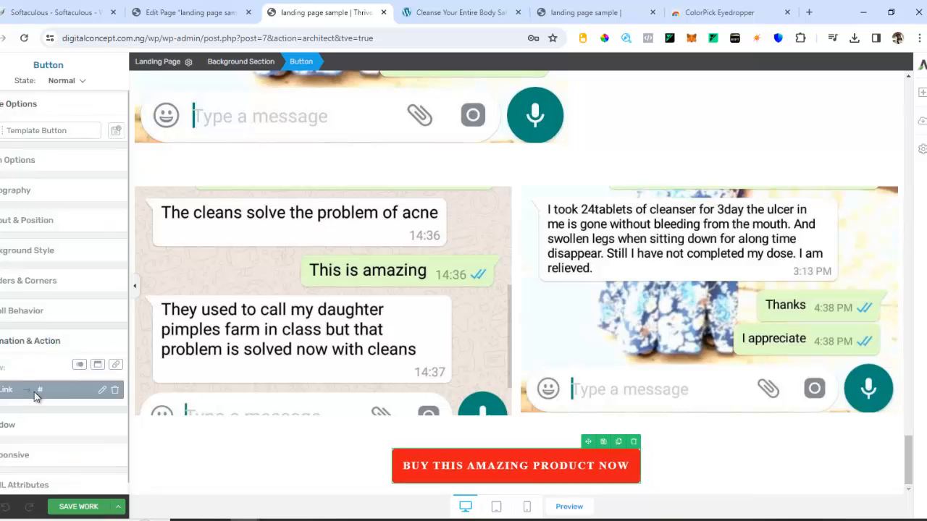
click(78, 367)
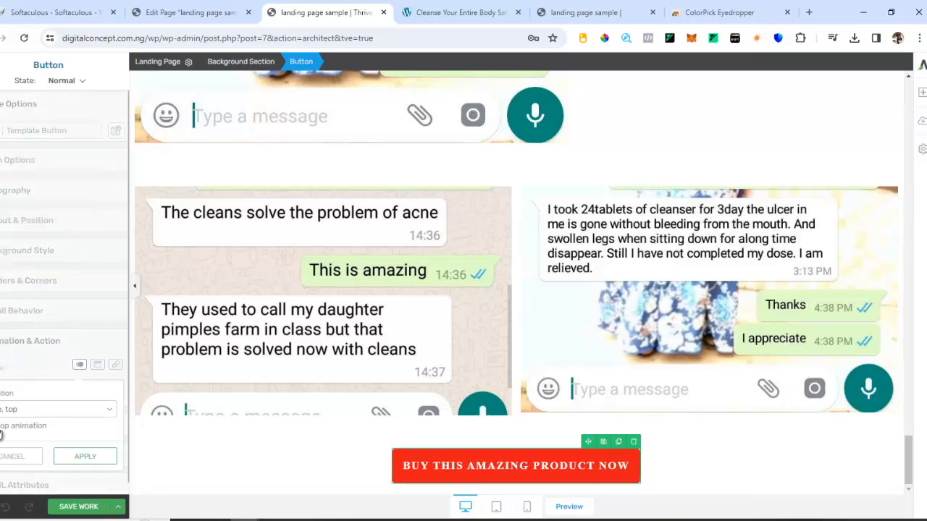
click(55, 410)
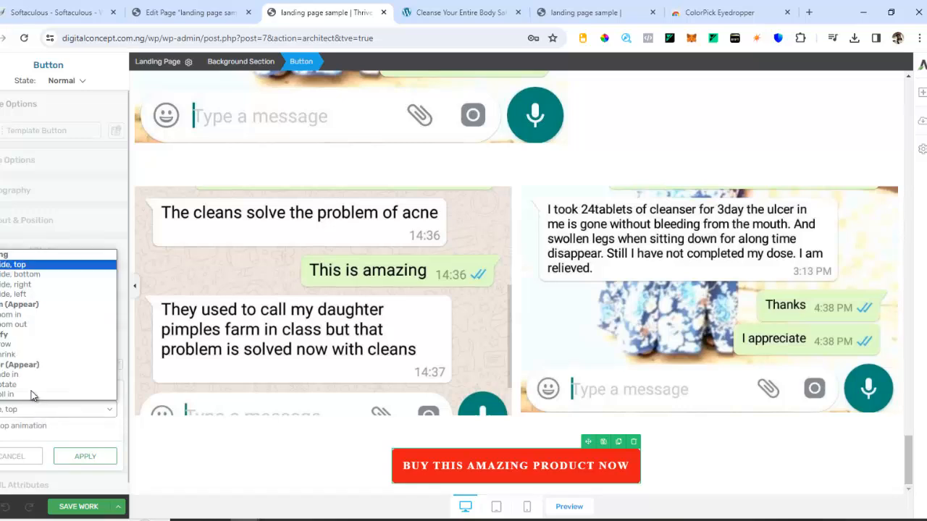
click(12, 358)
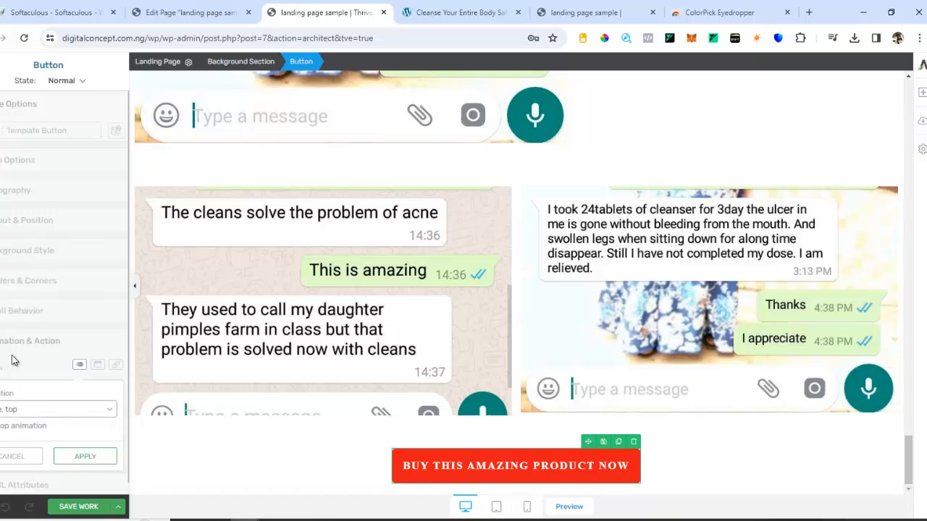
click(83, 456)
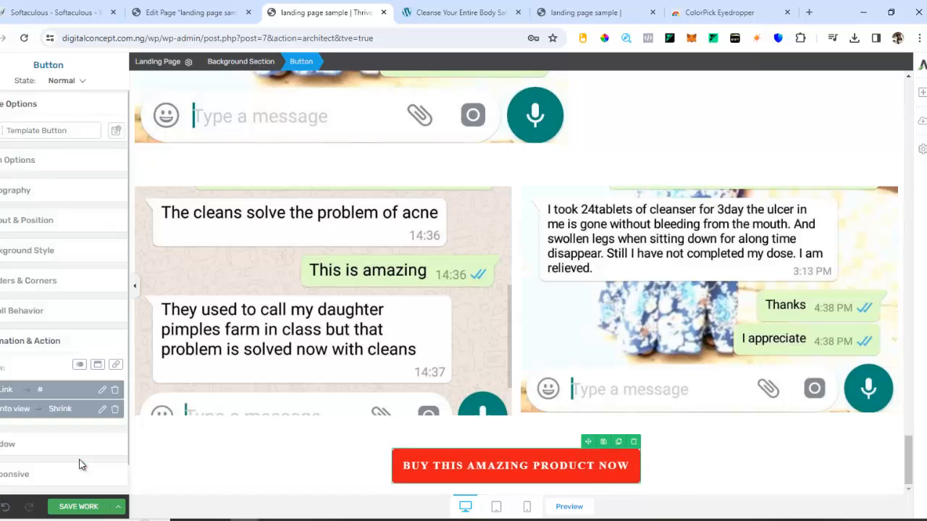
Apply the Fade in into-view animation to the buy button below the testimonials
click(78, 365)
click(18, 409)
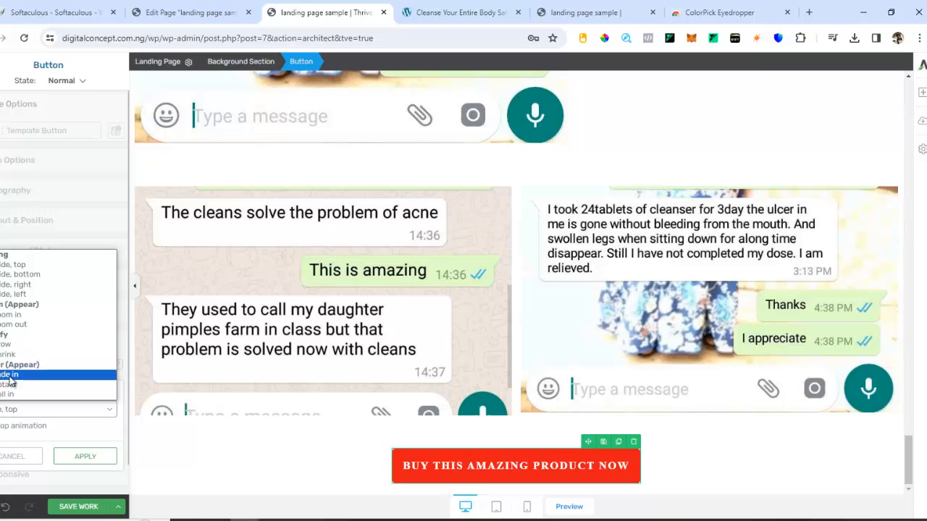
click(9, 377)
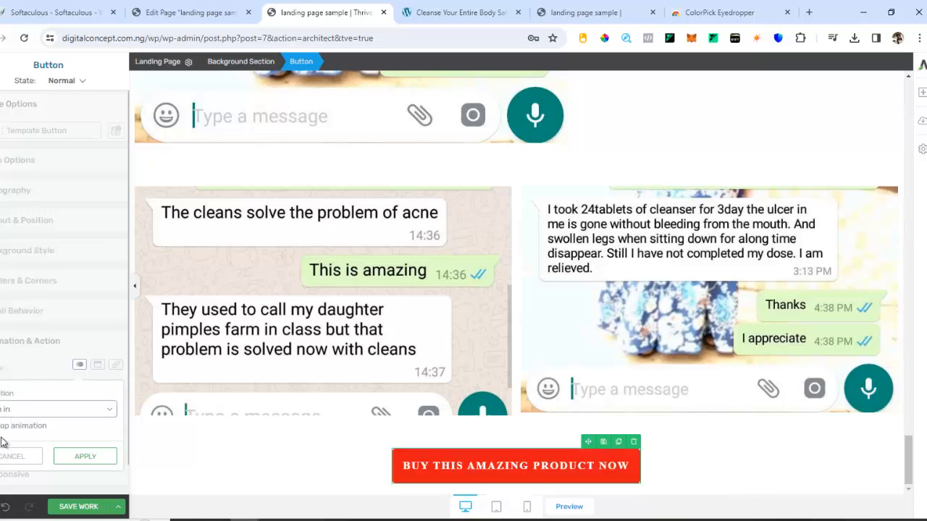
click(84, 456)
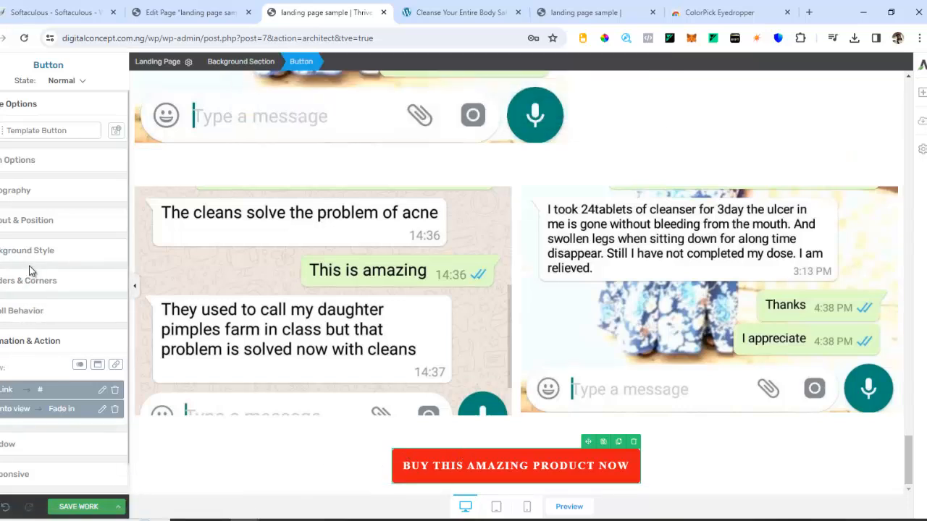
click(36, 230)
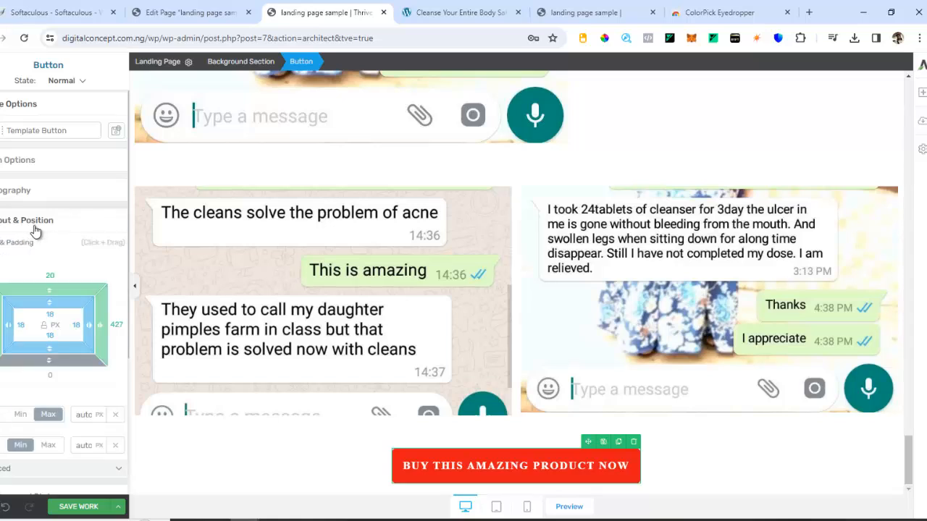
click(25, 236)
click(29, 259)
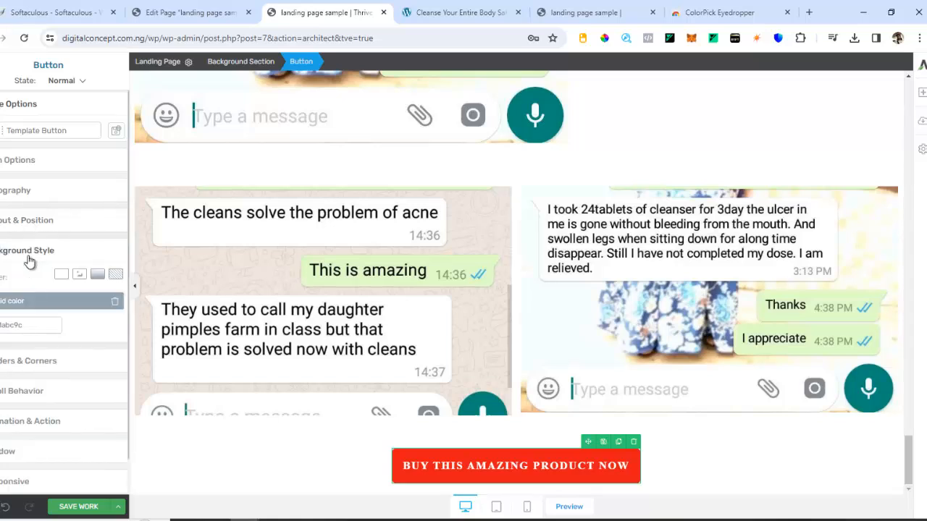
click(26, 250)
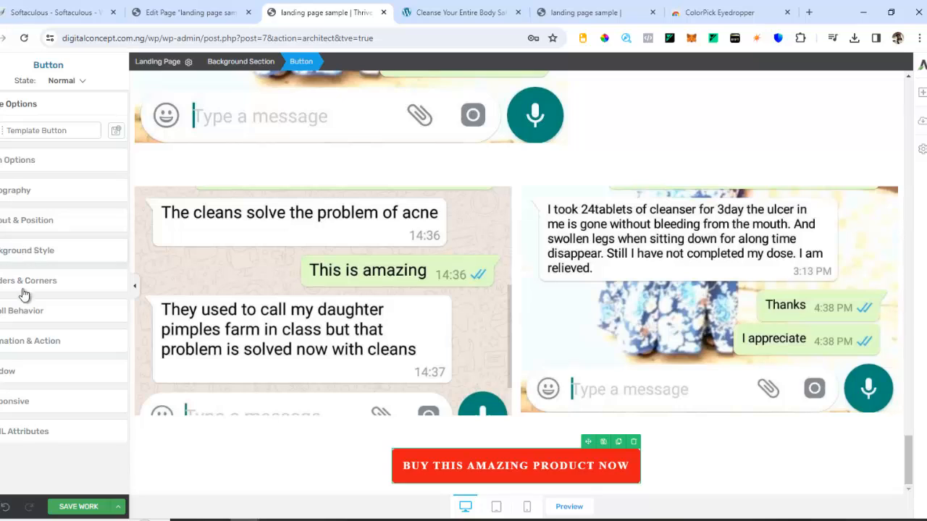
click(25, 342)
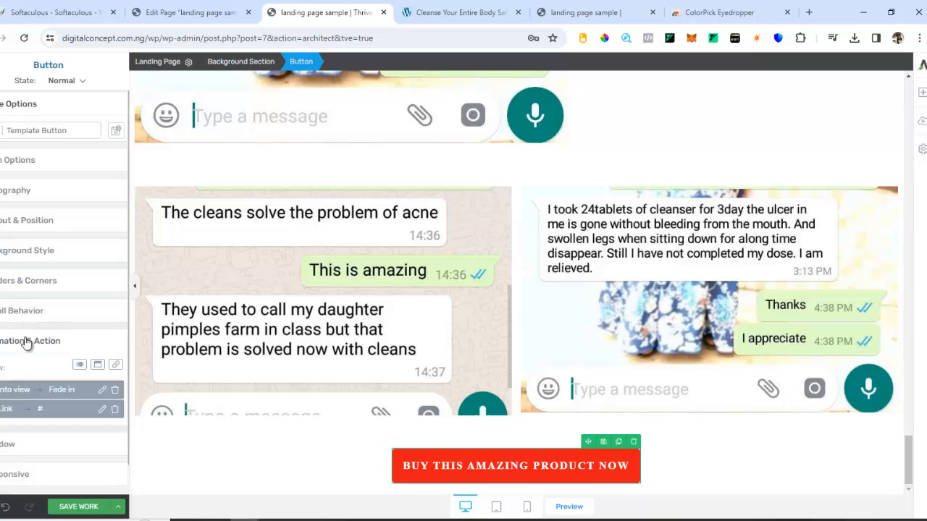
click(25, 341)
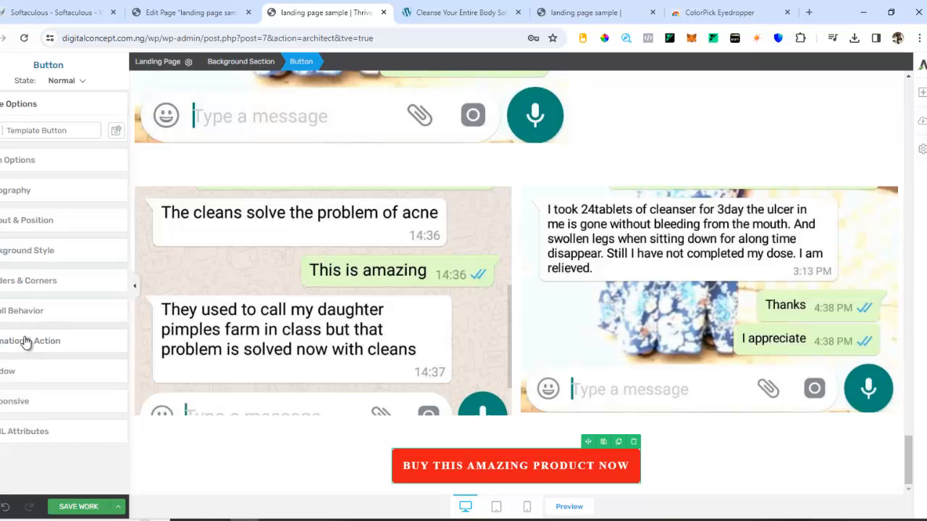
click(30, 282)
scroll(77, 416, down, 1)
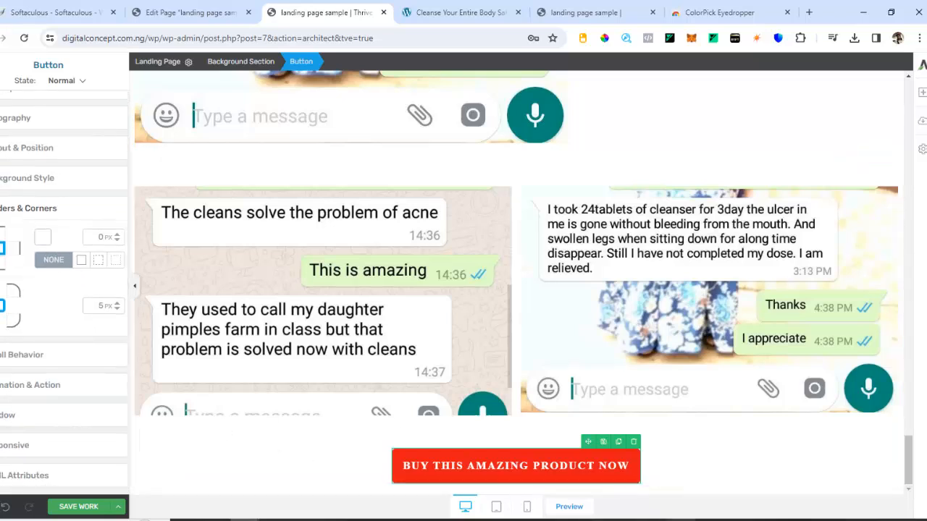
click(681, 520)
click(869, 475)
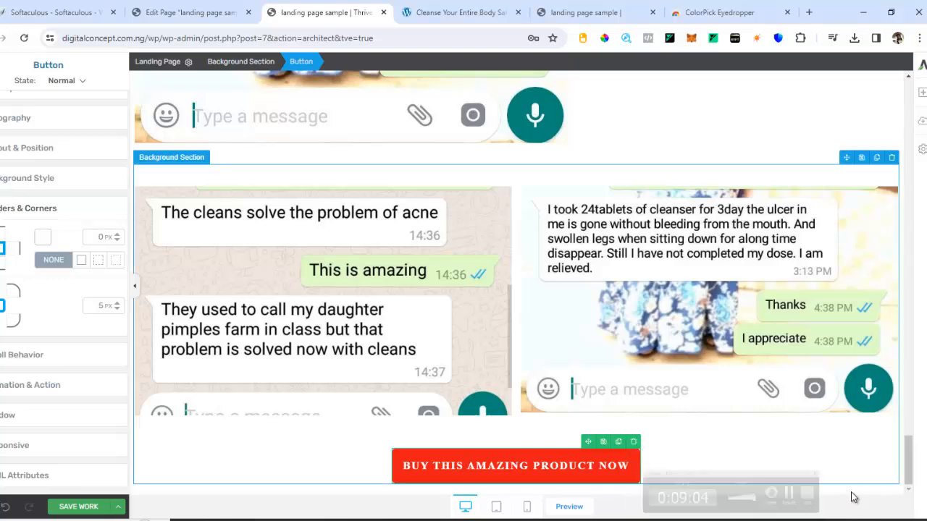
Add a drop shadow to the buy button below the testimonials, coloured #000000 at 100% opacity
click(10, 419)
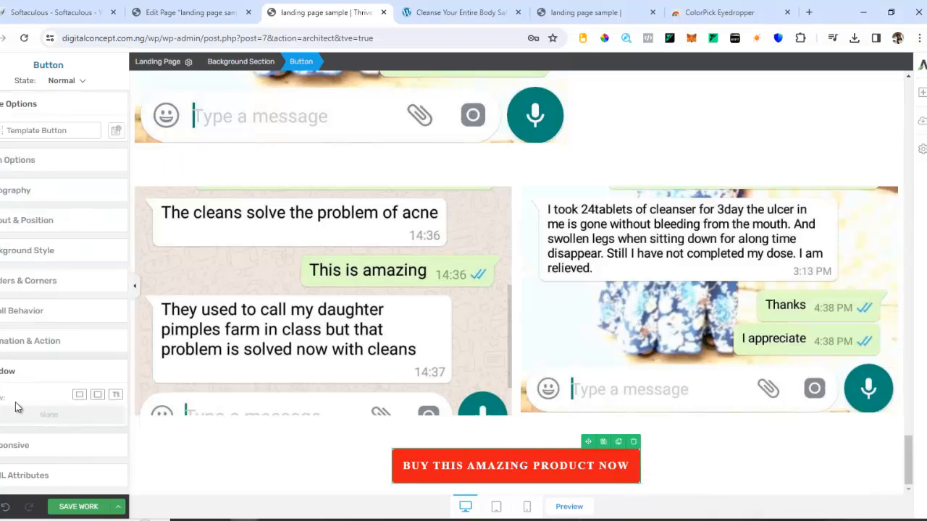
click(97, 397)
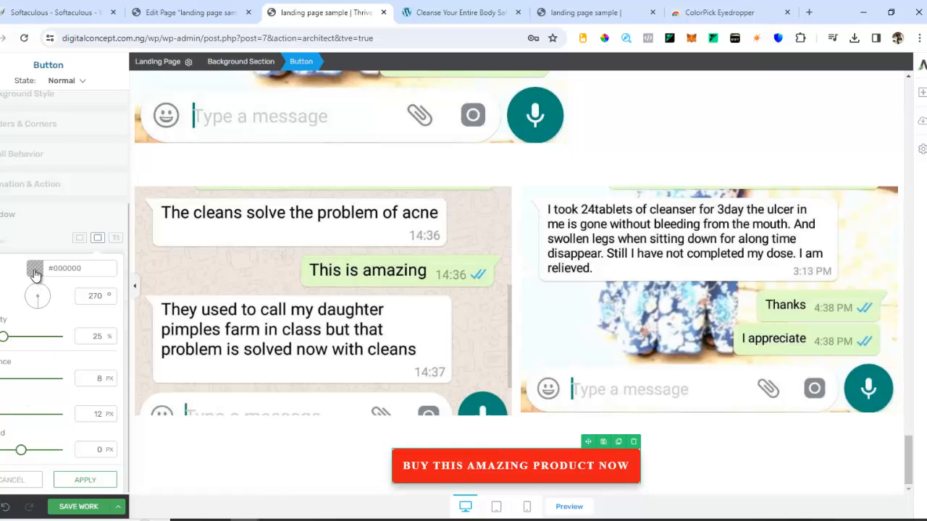
click(35, 271)
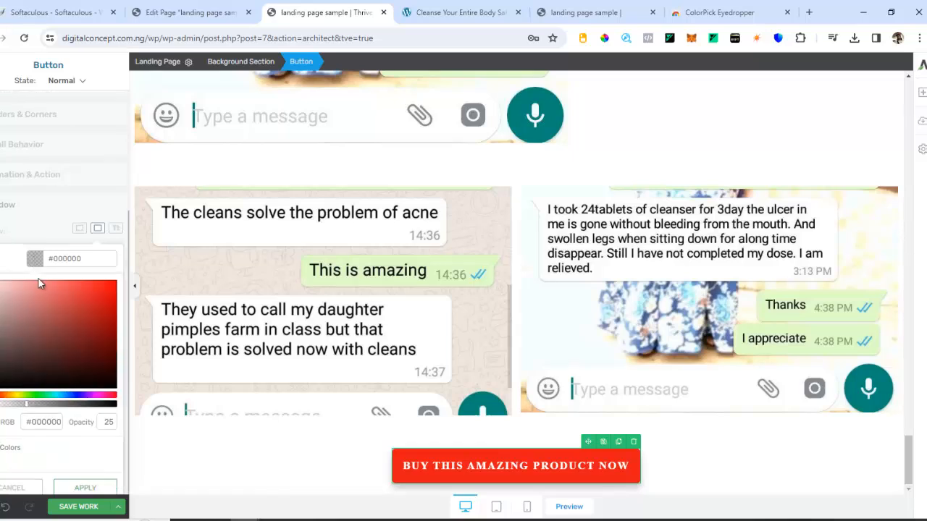
click(116, 397)
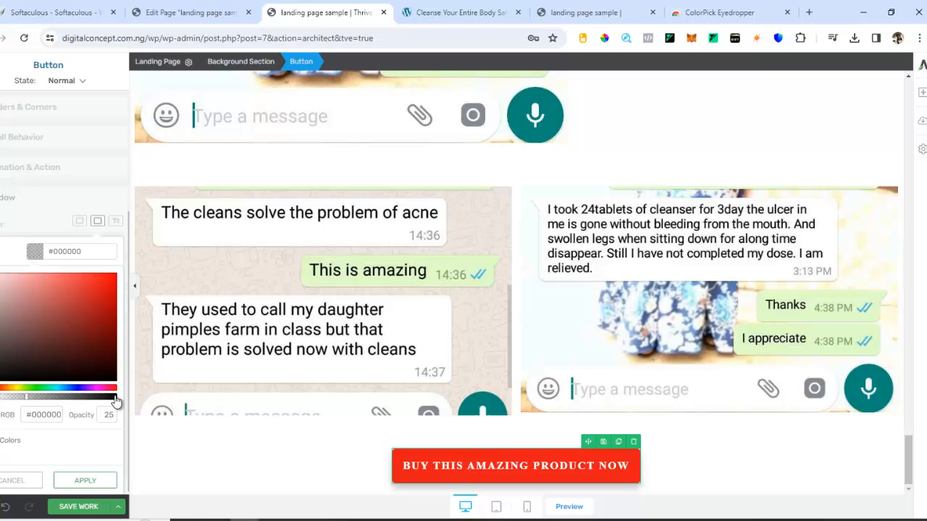
click(84, 480)
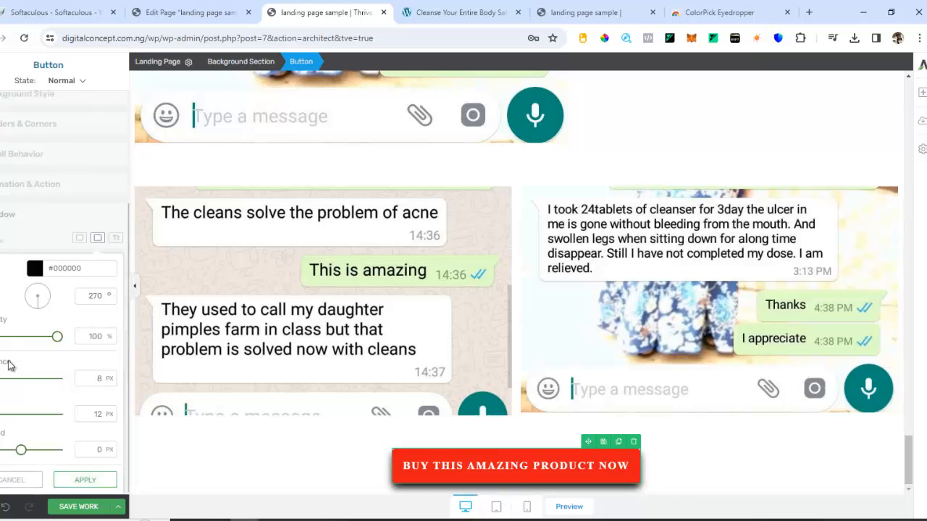
Set that drop shadow's distance to 14 px, blur to 9 px and spread to 1 px, and save the page
drag(1, 389, 2, 384)
drag(1, 418, 0, 420)
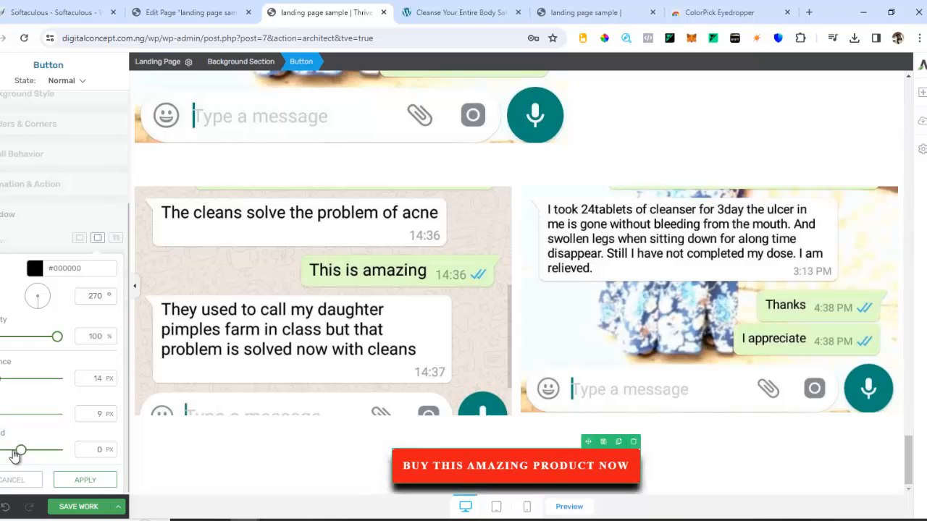
drag(18, 451, 21, 449)
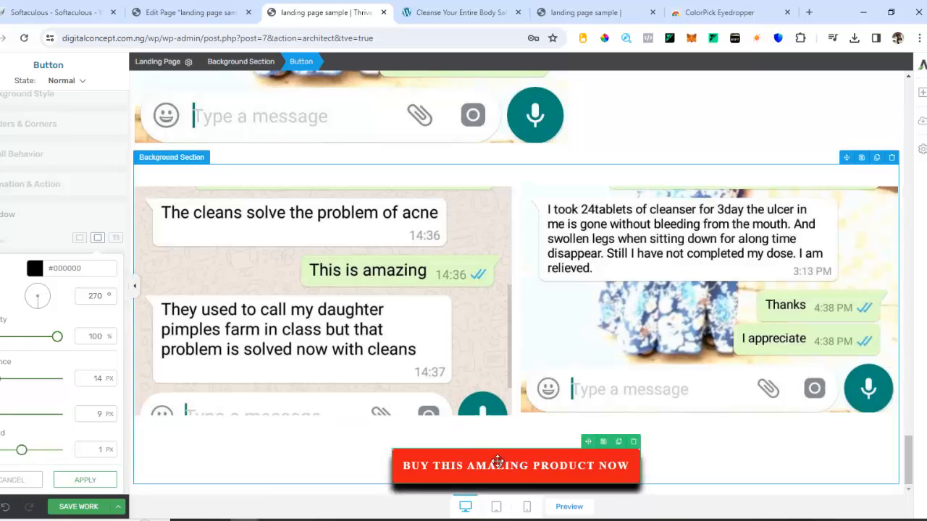
click(84, 507)
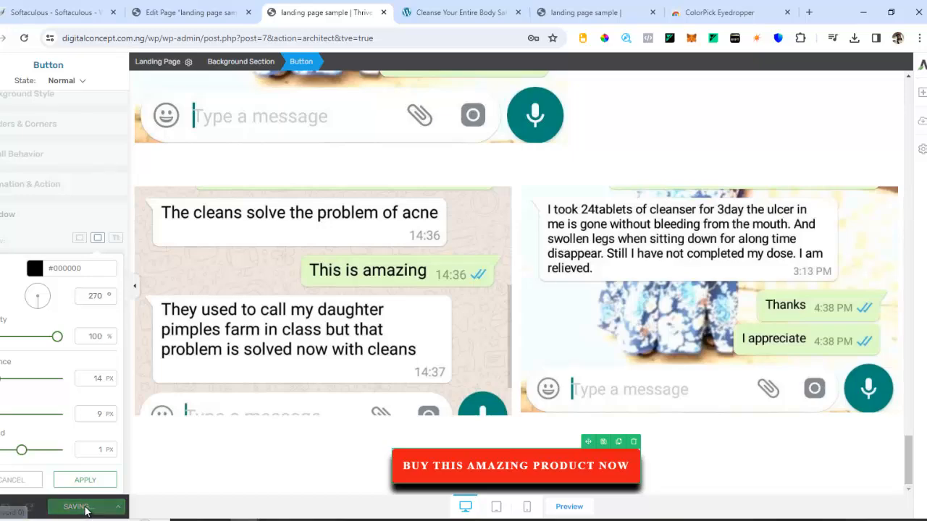
Add a drop shadow to the buy button in the green header section, coloured #000000 at 100% opacity
scroll(703, 464, down, 5)
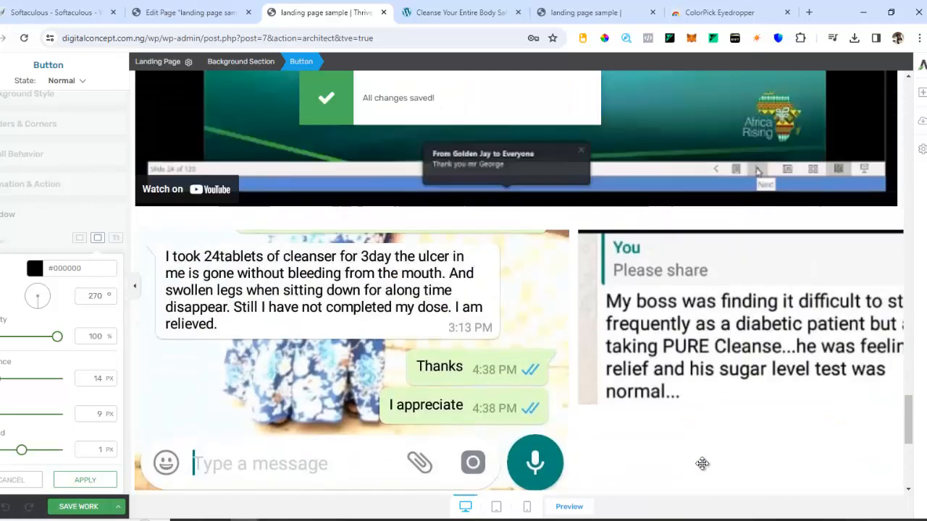
scroll(703, 463, up, 3)
drag(909, 398, 908, 102)
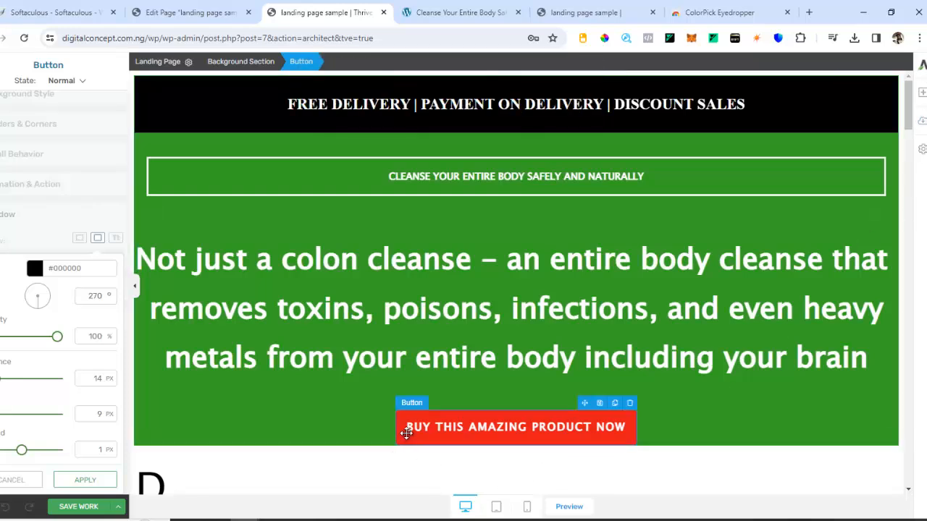
click(406, 430)
scroll(143, 428, down, 3)
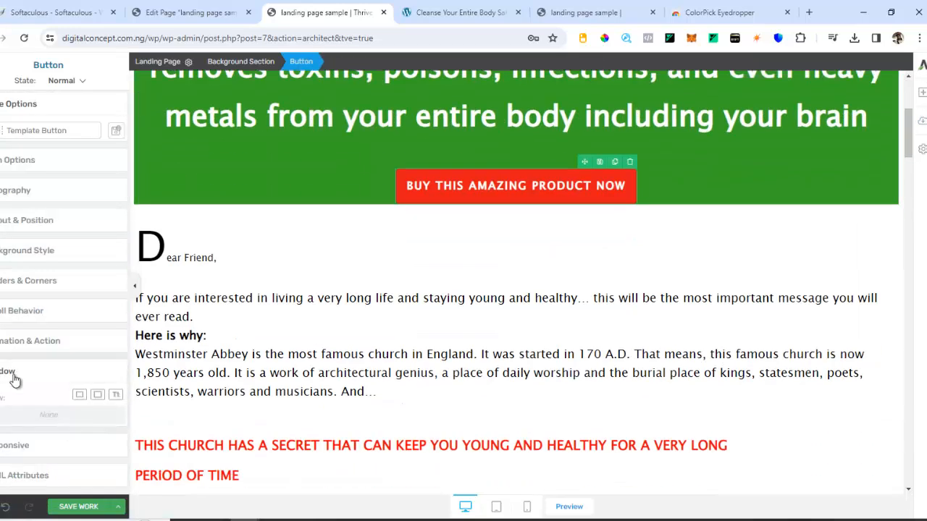
click(97, 395)
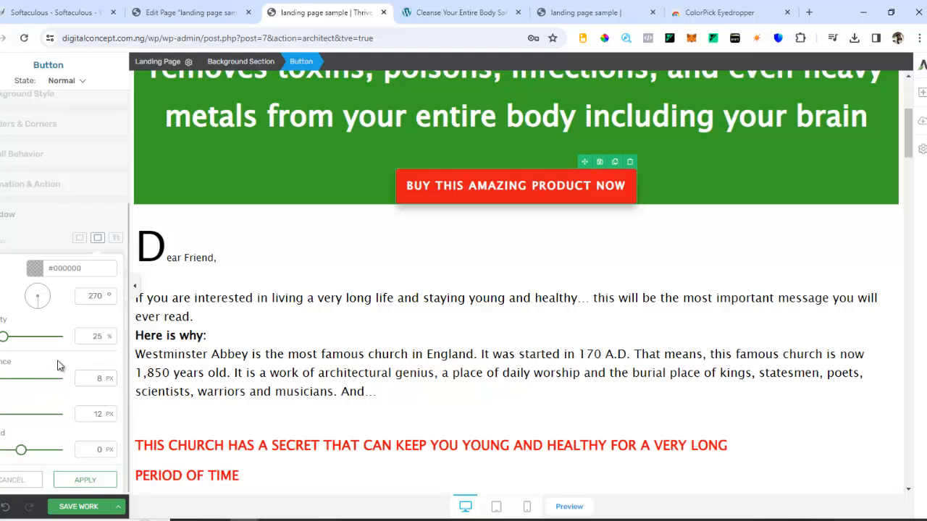
click(34, 269)
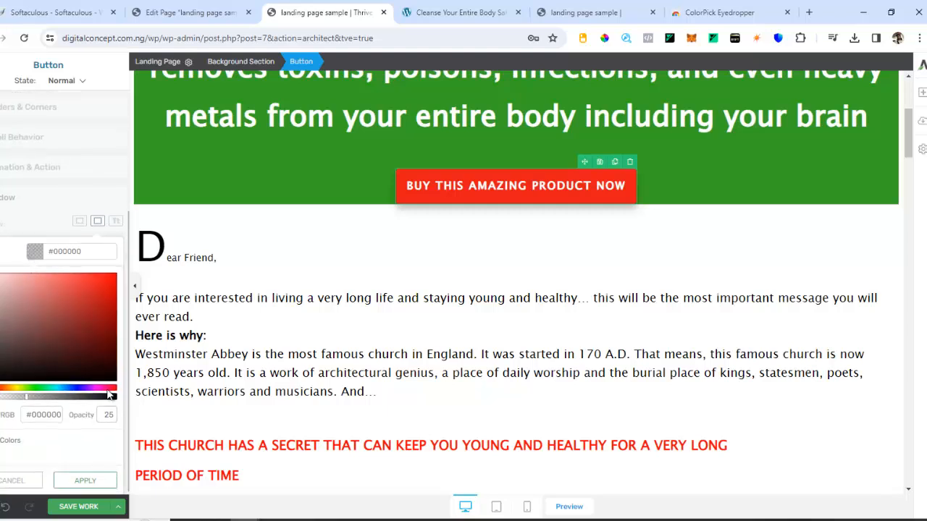
click(116, 398)
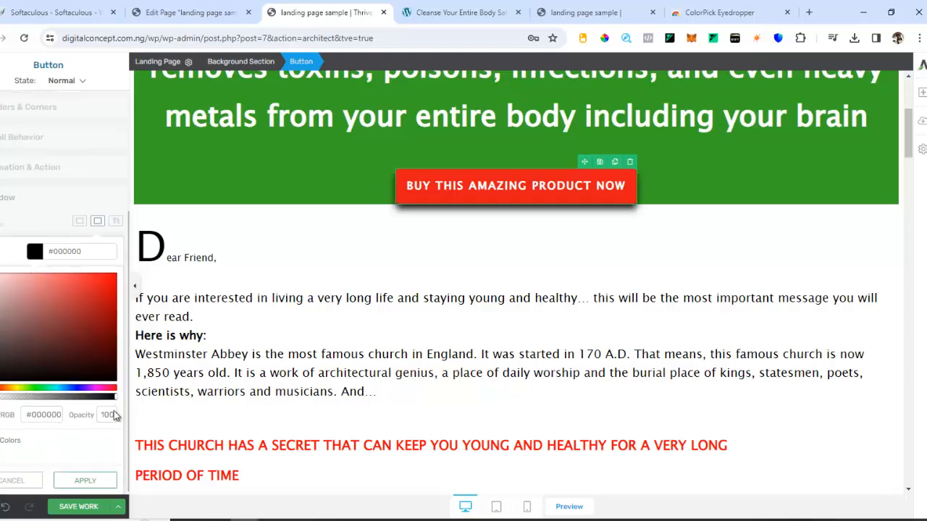
click(87, 482)
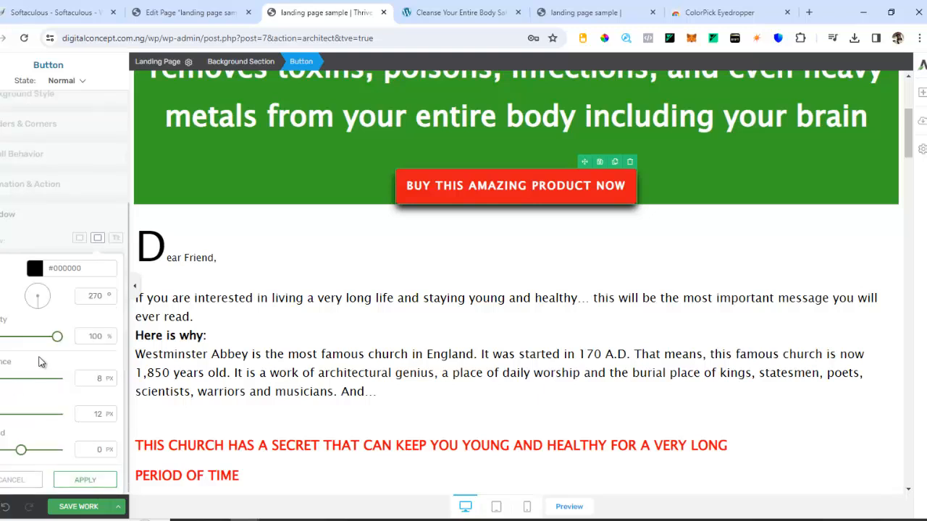
Set the header button's drop shadow to 13 px distance, 10 px blur and 6 px spread, apply it and save the page
drag(2, 387, 0, 418)
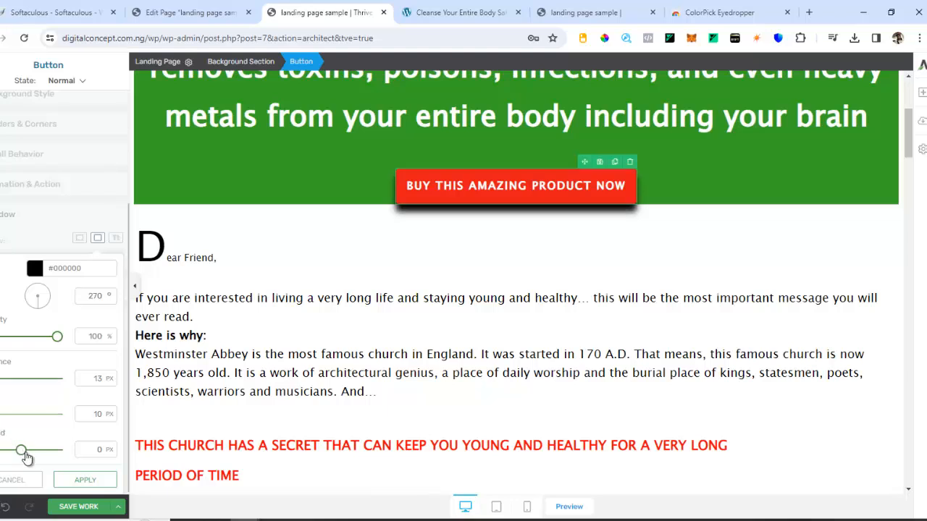
drag(23, 452, 25, 452)
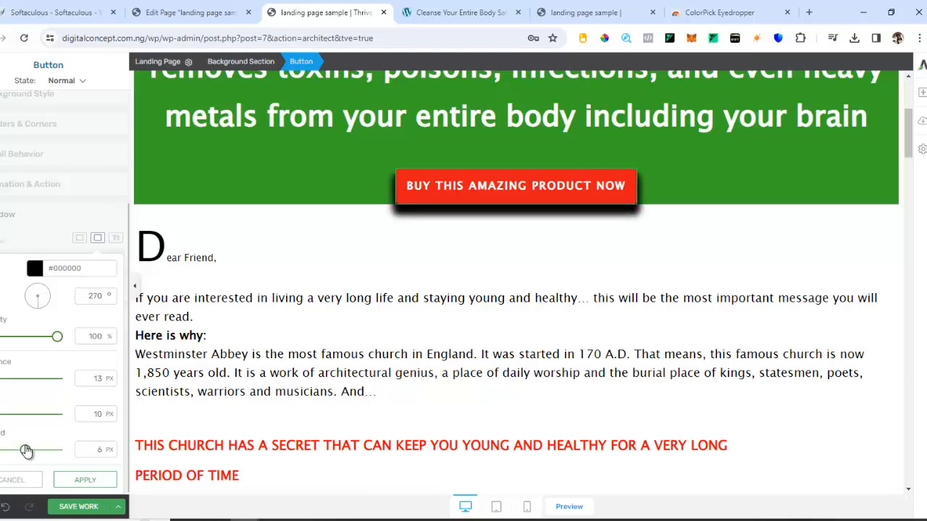
click(84, 479)
click(81, 507)
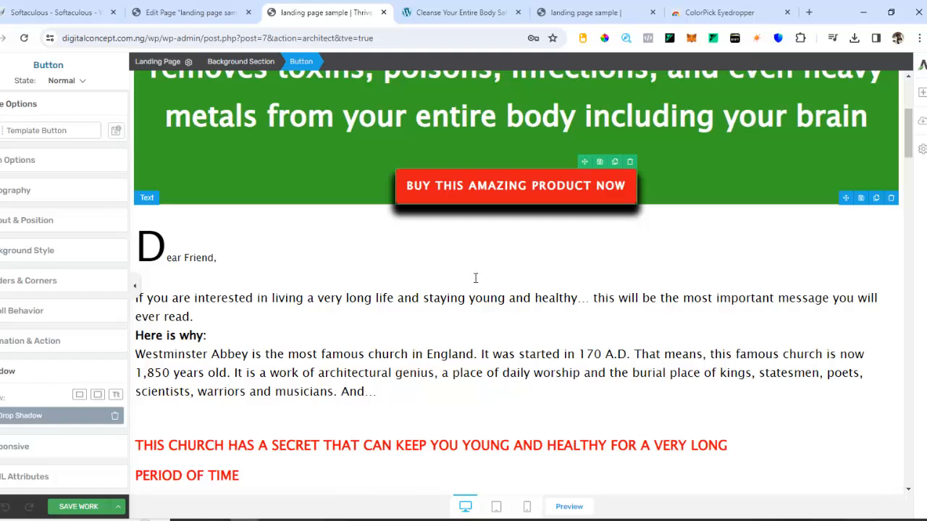
scroll(474, 269, down, 1)
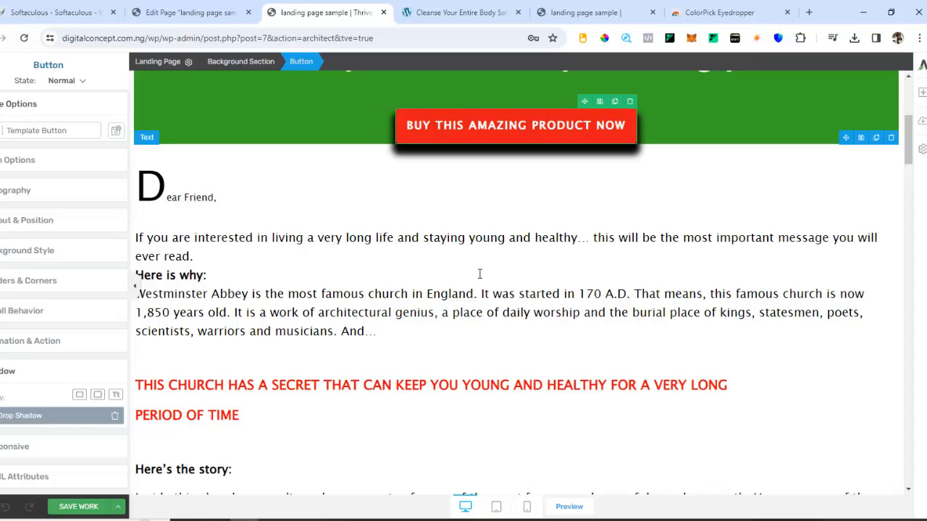
scroll(507, 262, down, 2)
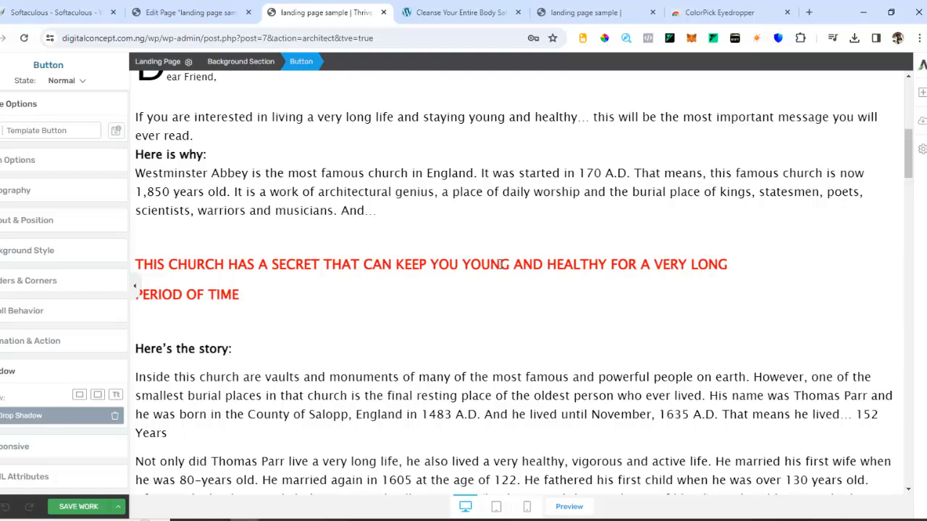